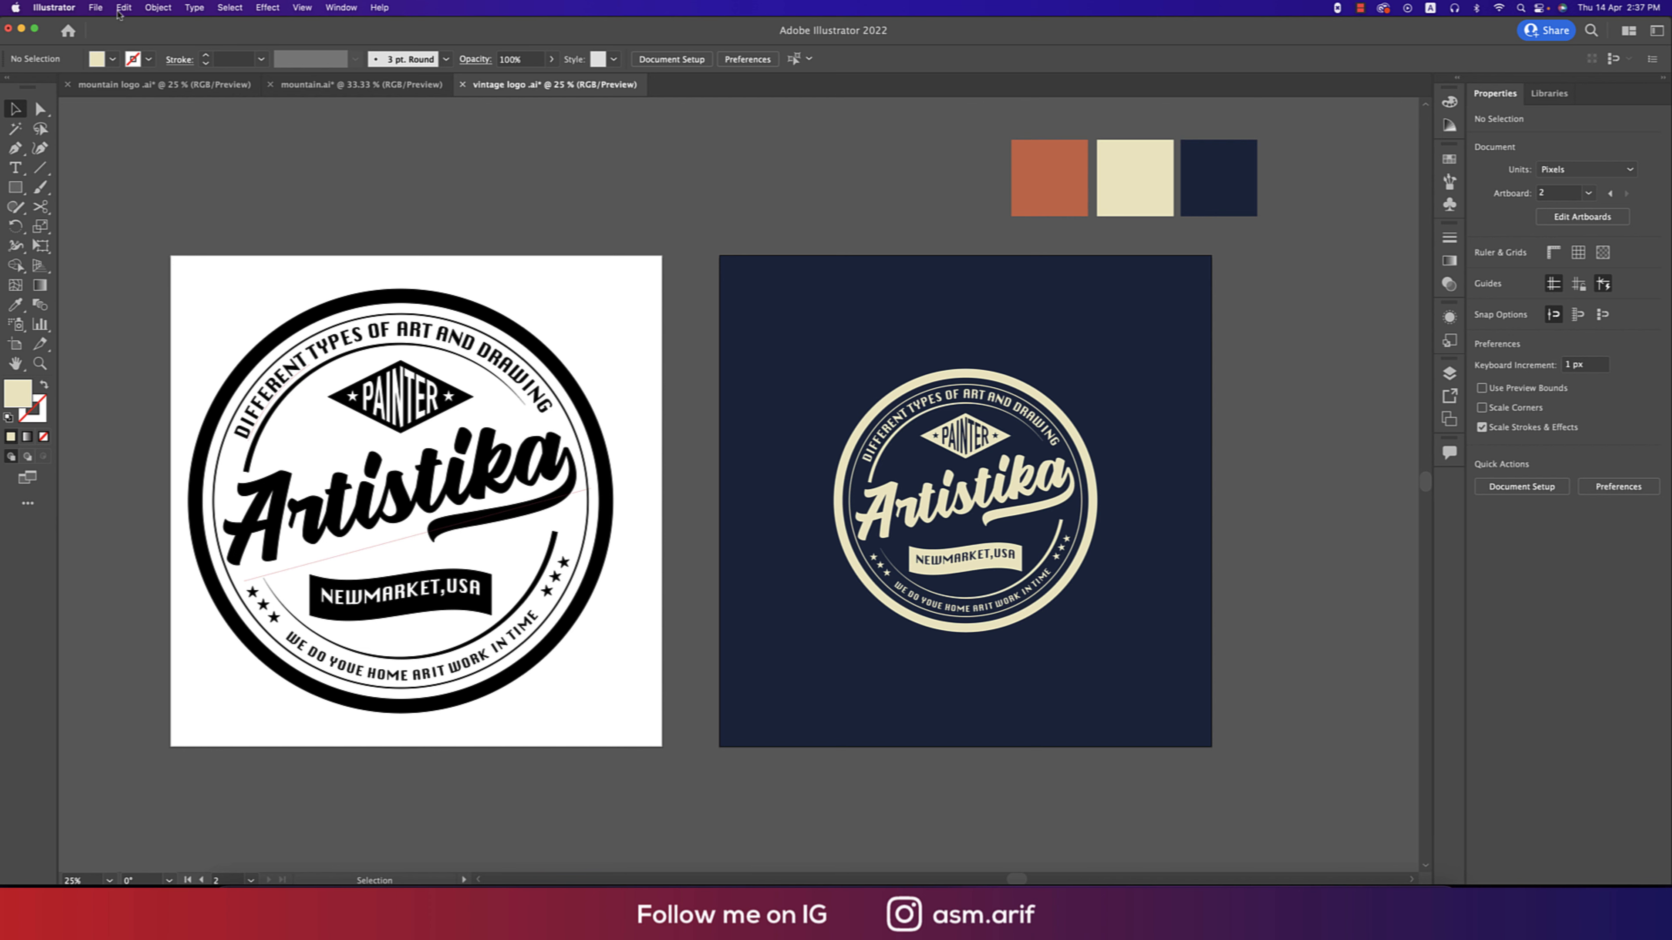
# Begin a new 2000 x 2000 px document and name it "vintage logo".
pyautogui.click(95, 8)
pyautogui.click(102, 27)
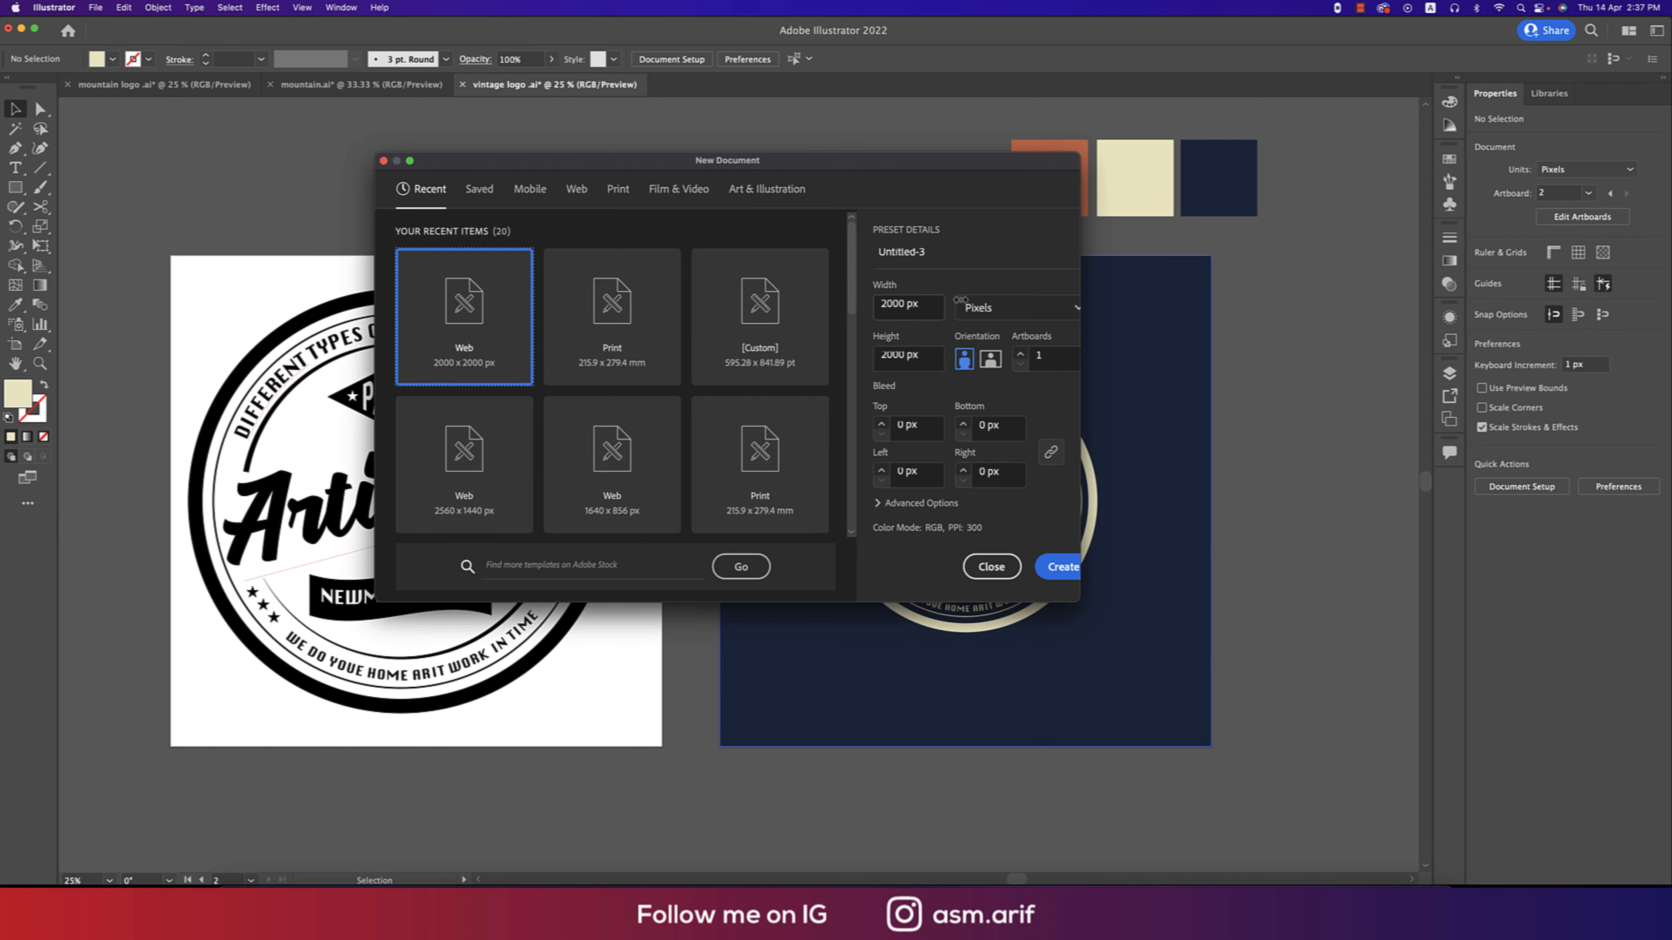
pyautogui.moveTo(927, 257); pyautogui.dragTo(868, 259)
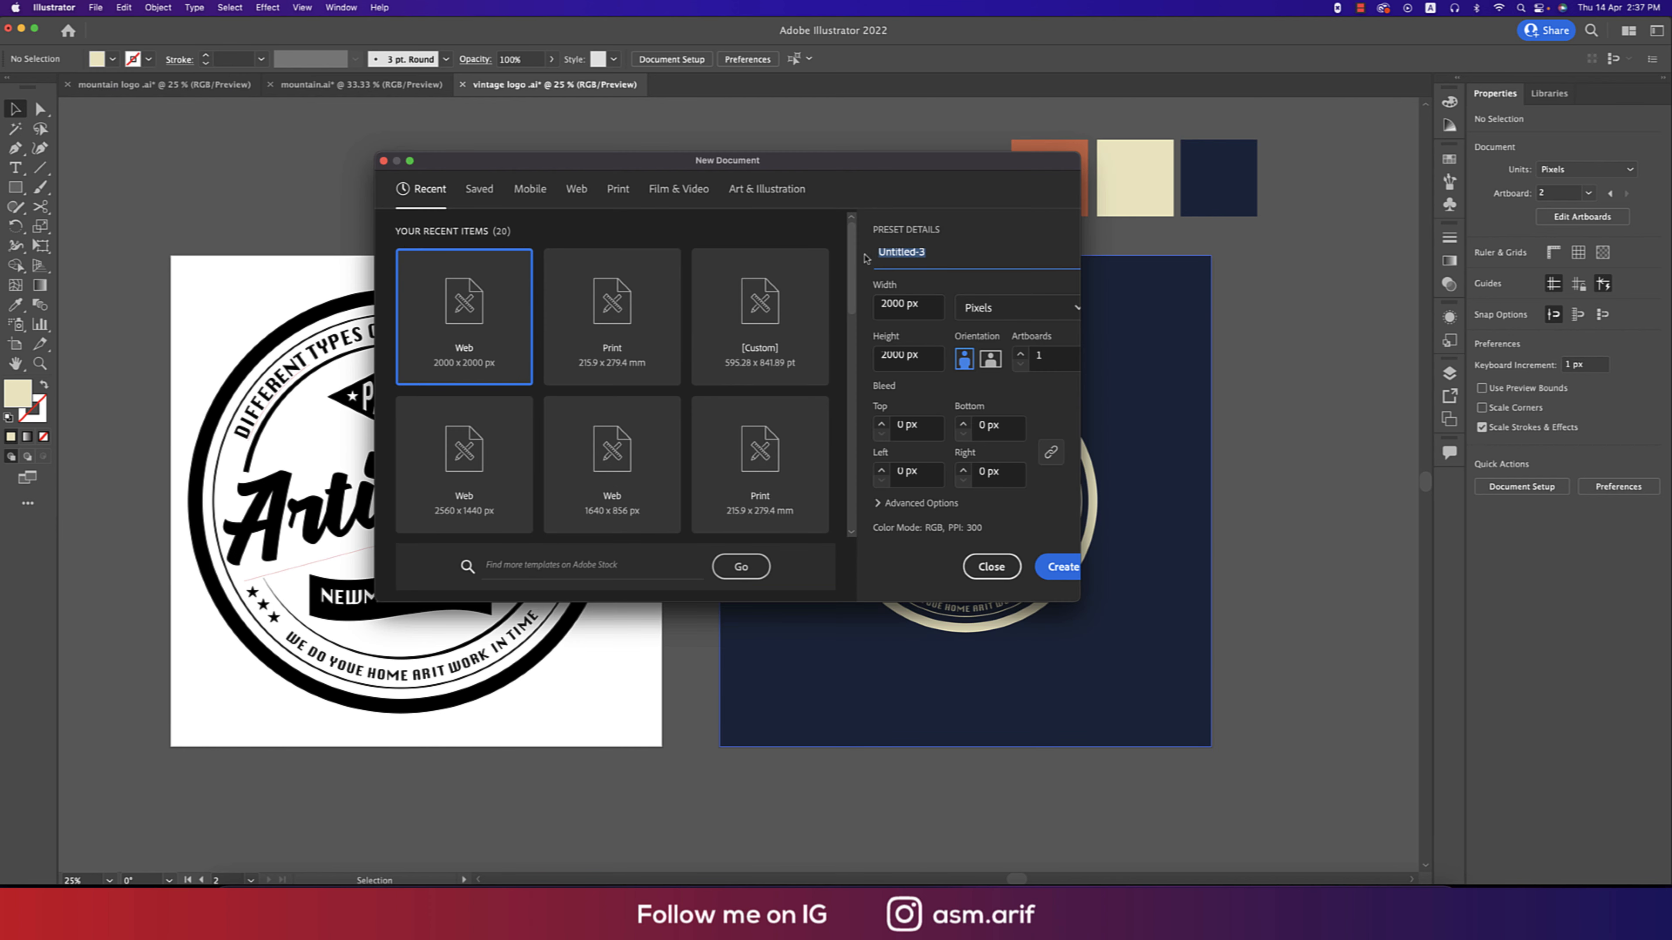
pyautogui.write('vintage logo')
pyautogui.scroll(-2, 1004, 462)
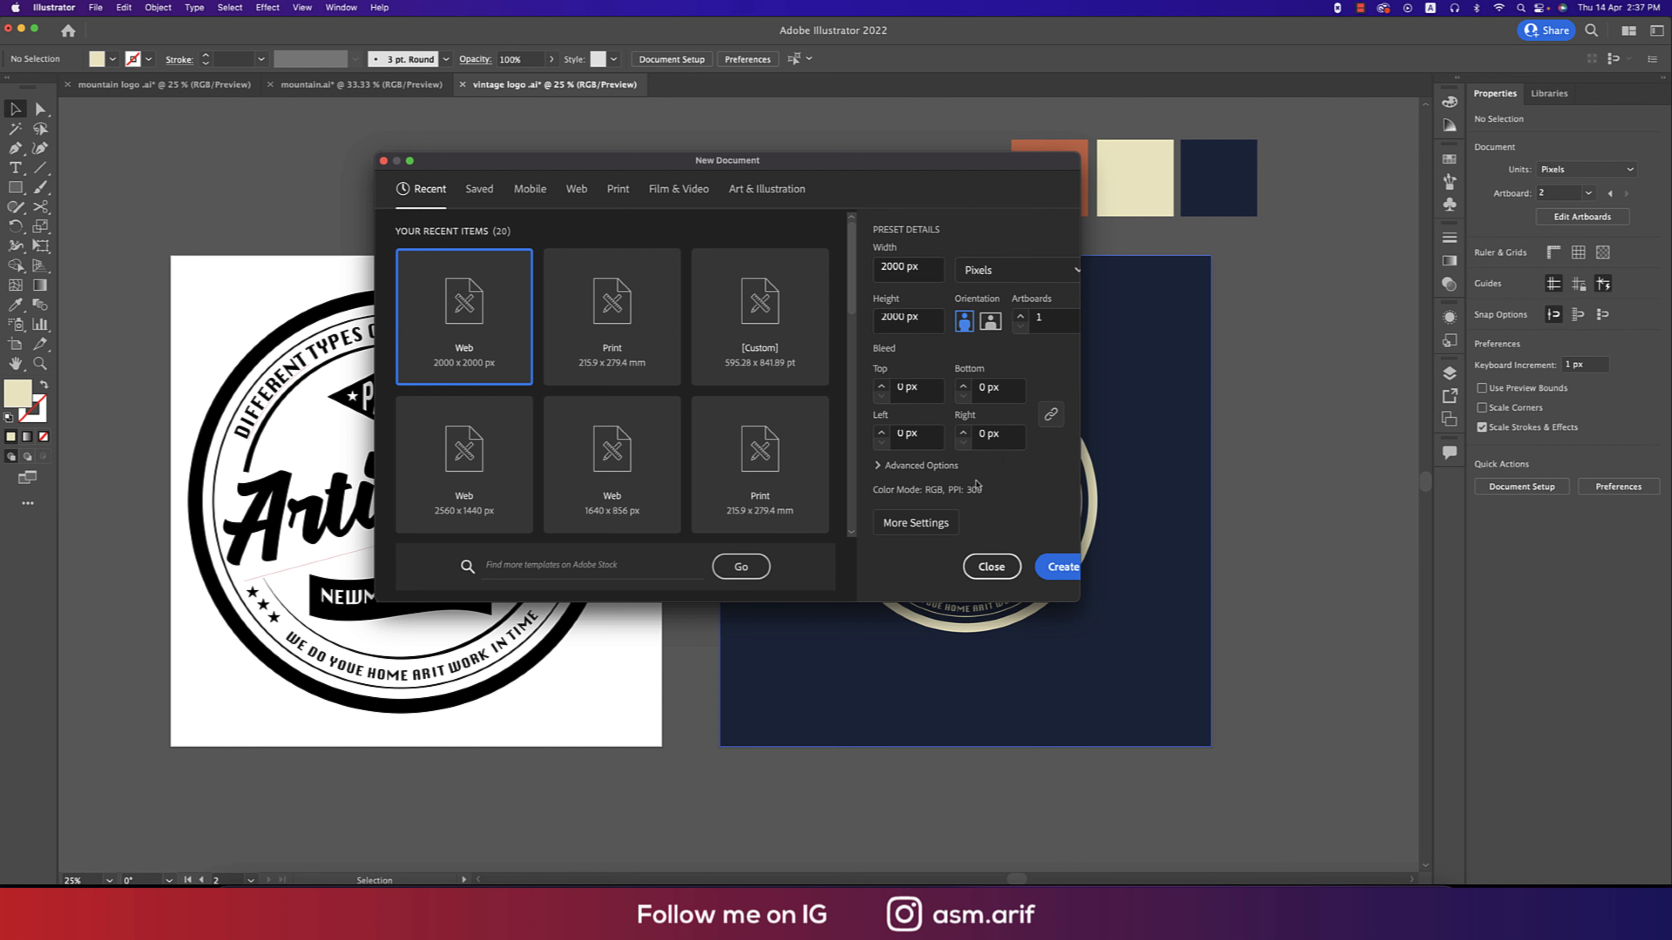
# Use RGB Color as the colour mode with High (300 ppi) raster effects and create the document.
pyautogui.click(920, 465)
pyautogui.click(994, 392)
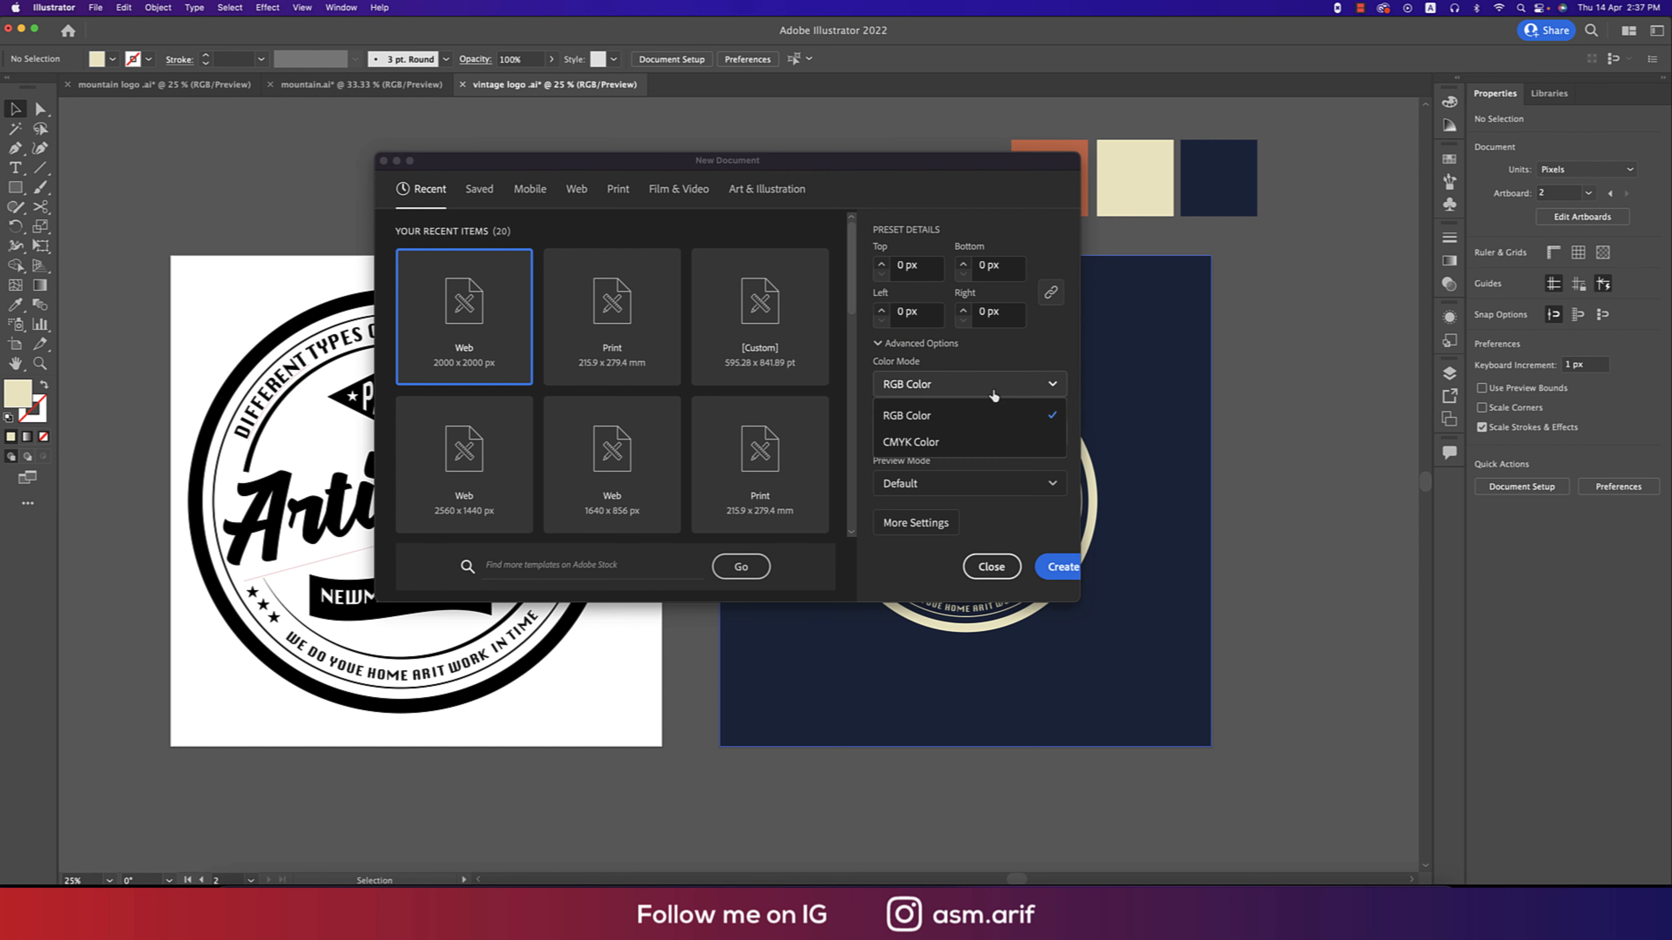
pyautogui.click(994, 394)
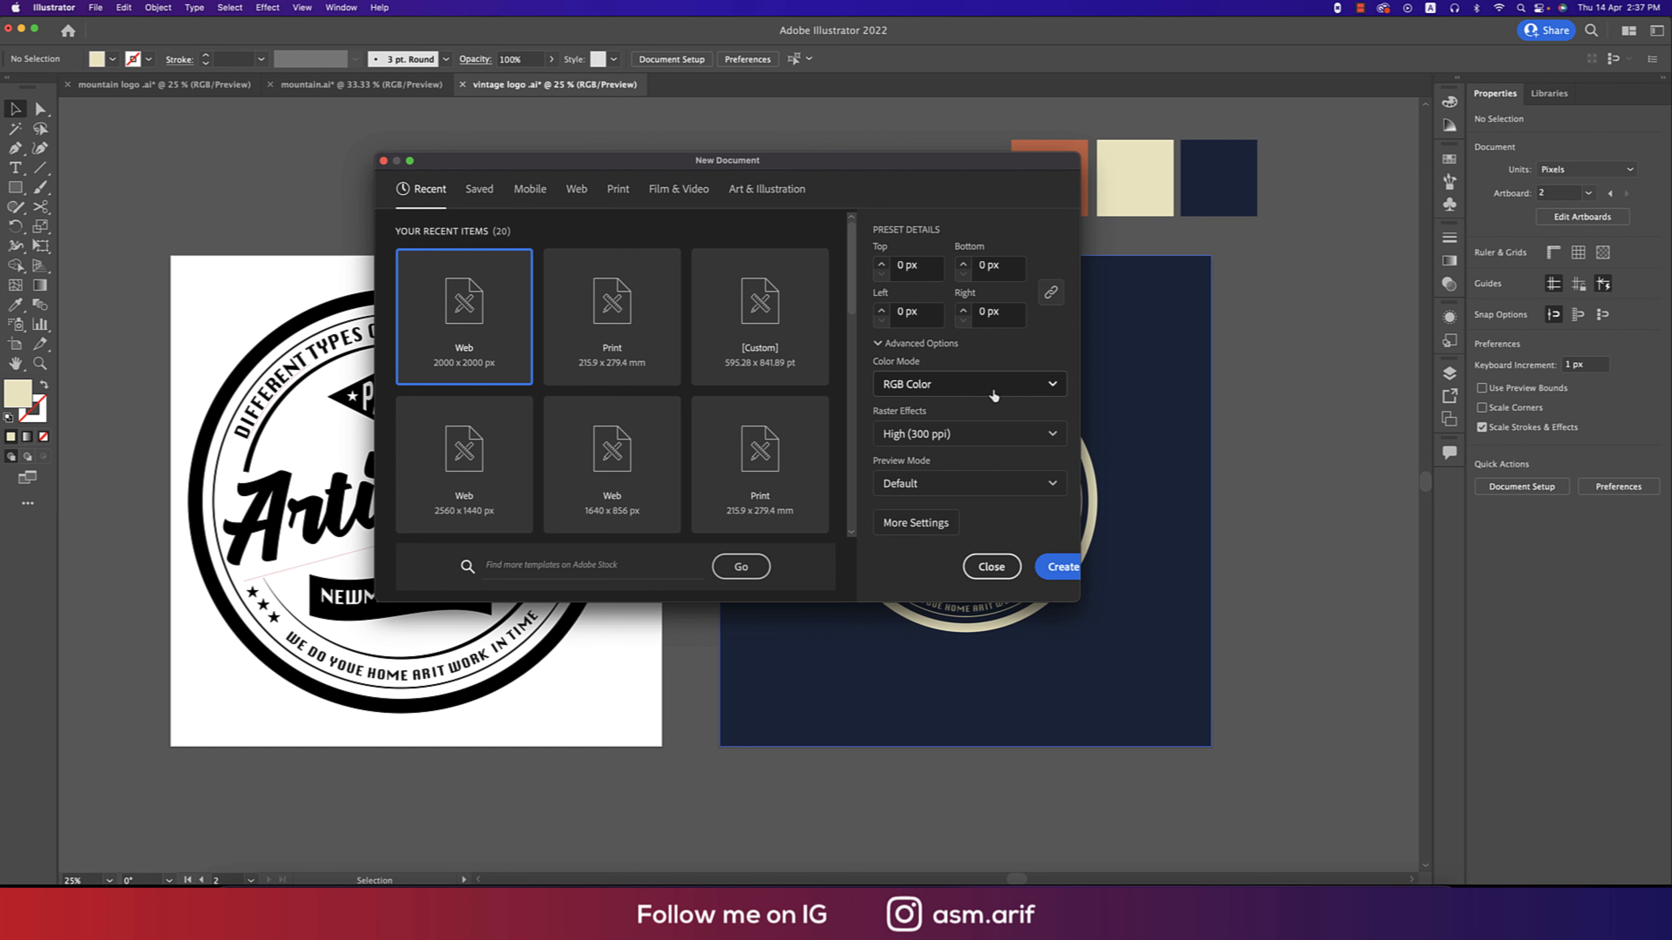
pyautogui.click(994, 396)
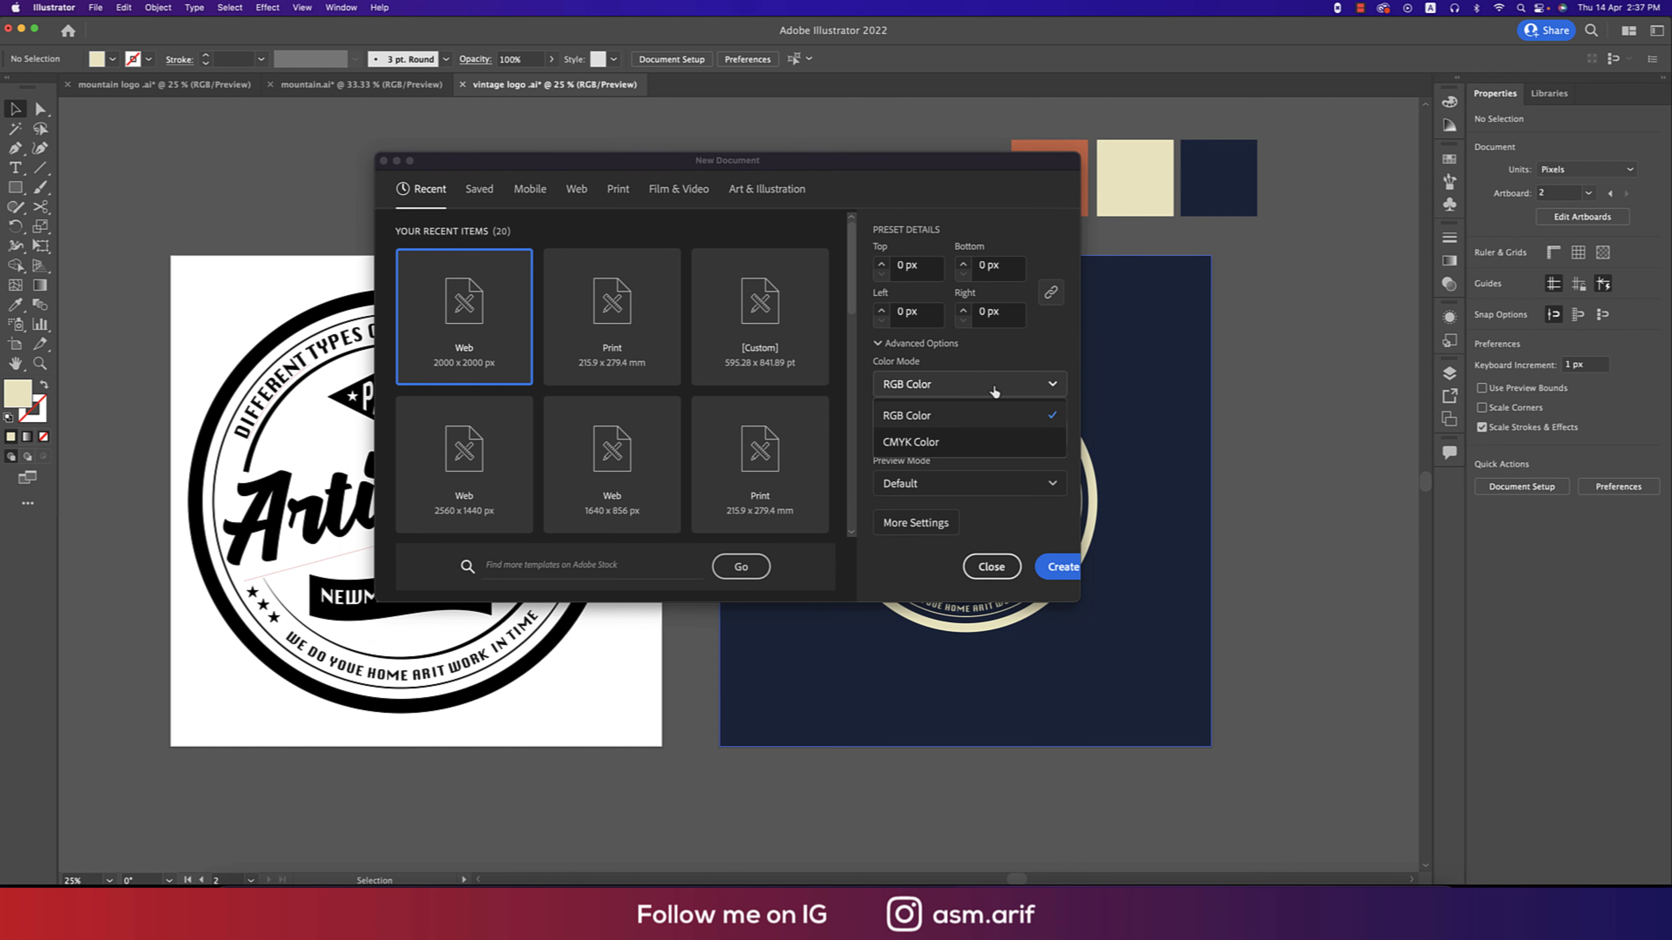
pyautogui.click(987, 411)
pyautogui.click(1063, 567)
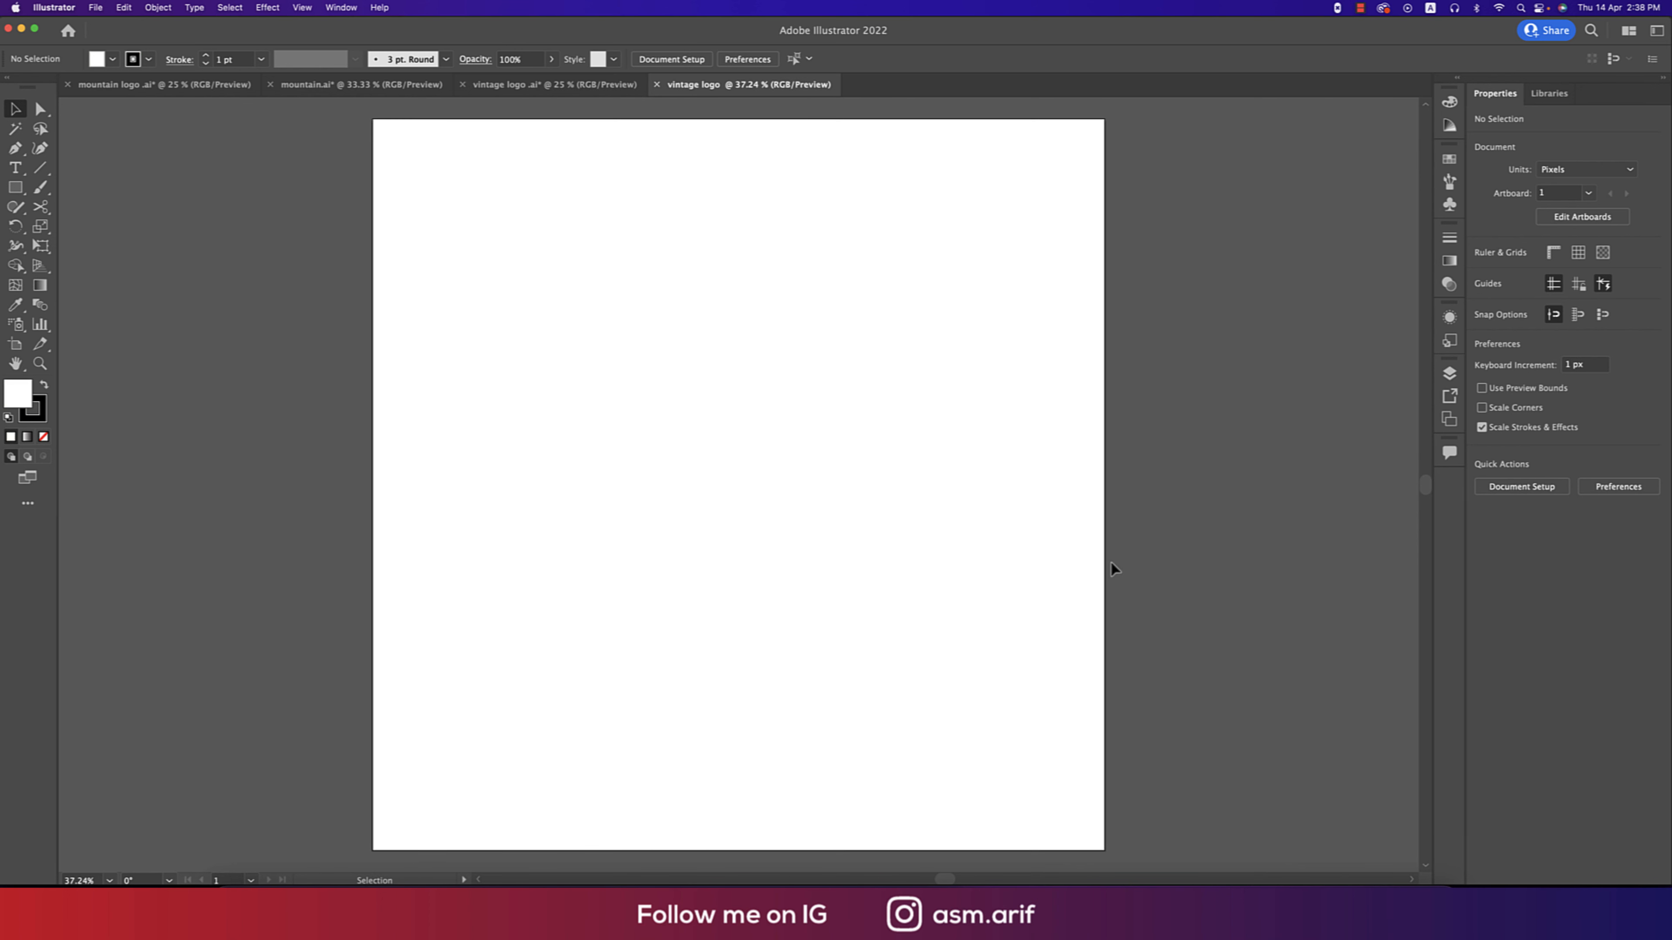
# Place a new point text object, set its font size to 250 pt and move it towards the middle of the artboard.
pyautogui.click(15, 167)
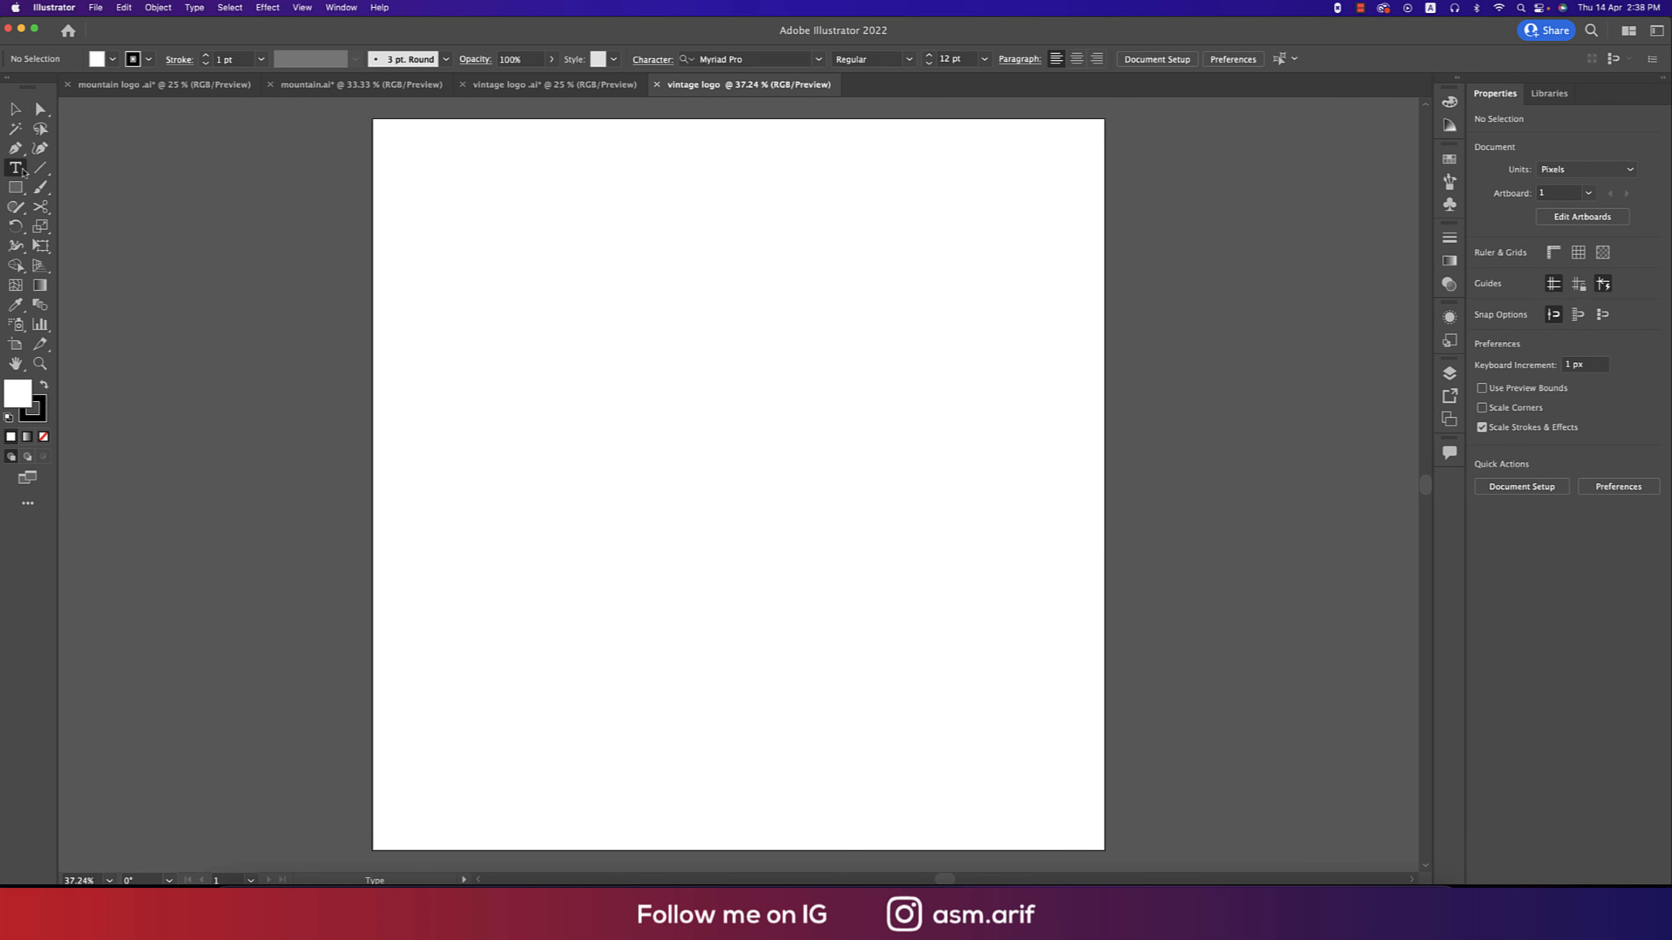
pyautogui.click(652, 399)
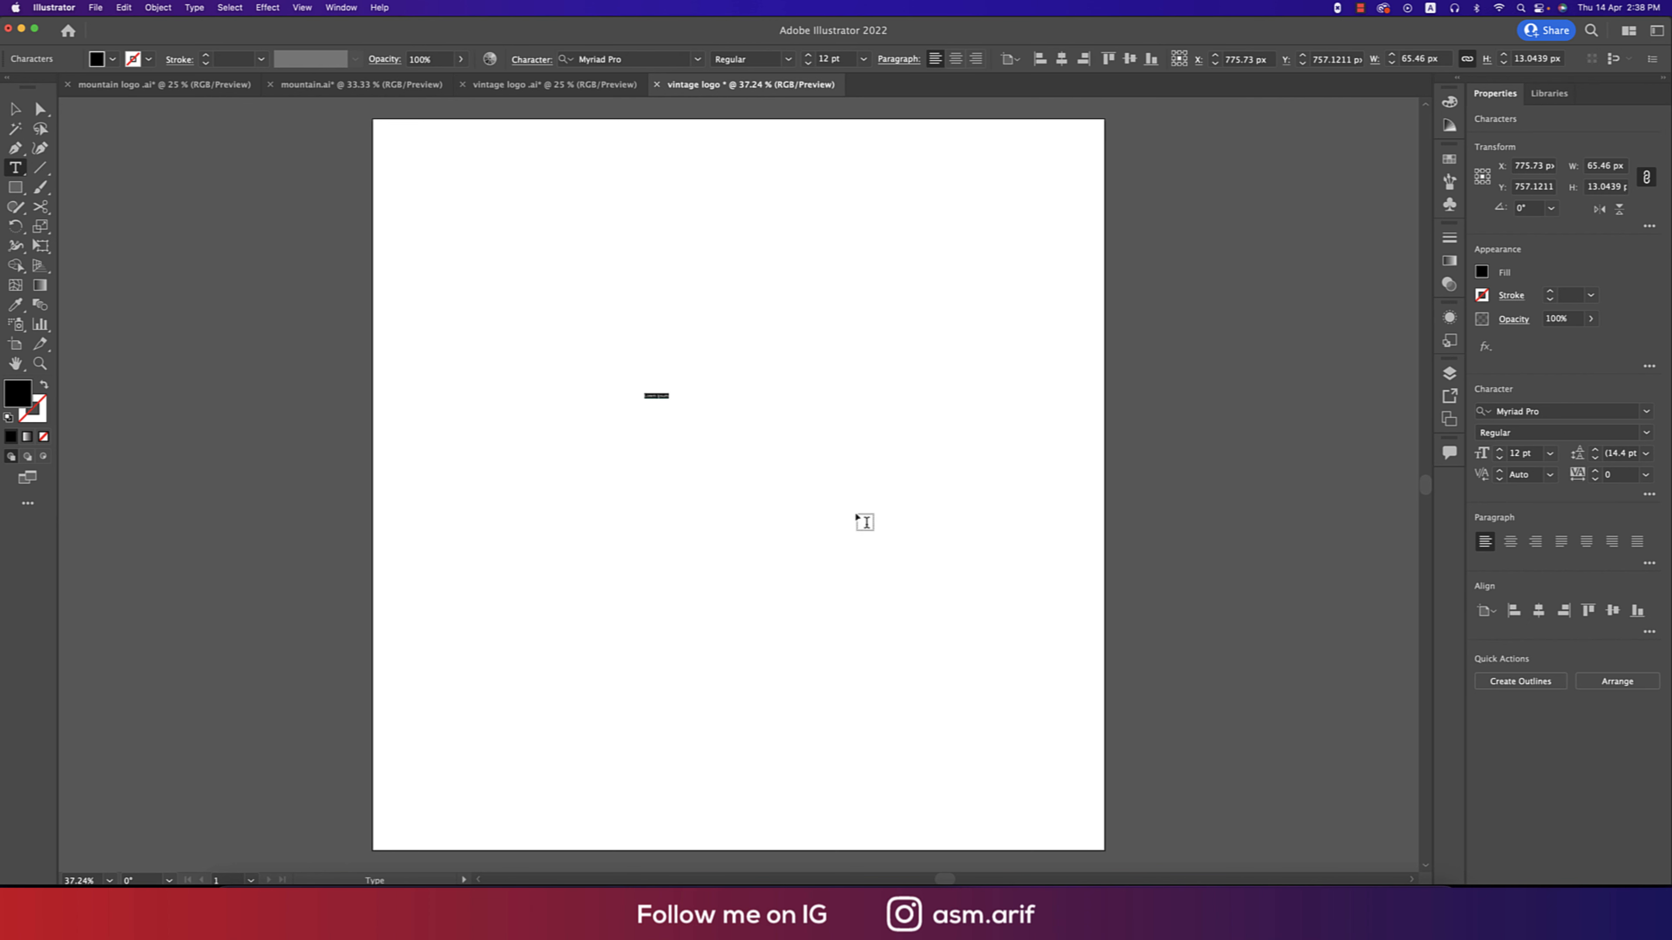
pyautogui.click(864, 59)
pyautogui.click(895, 359)
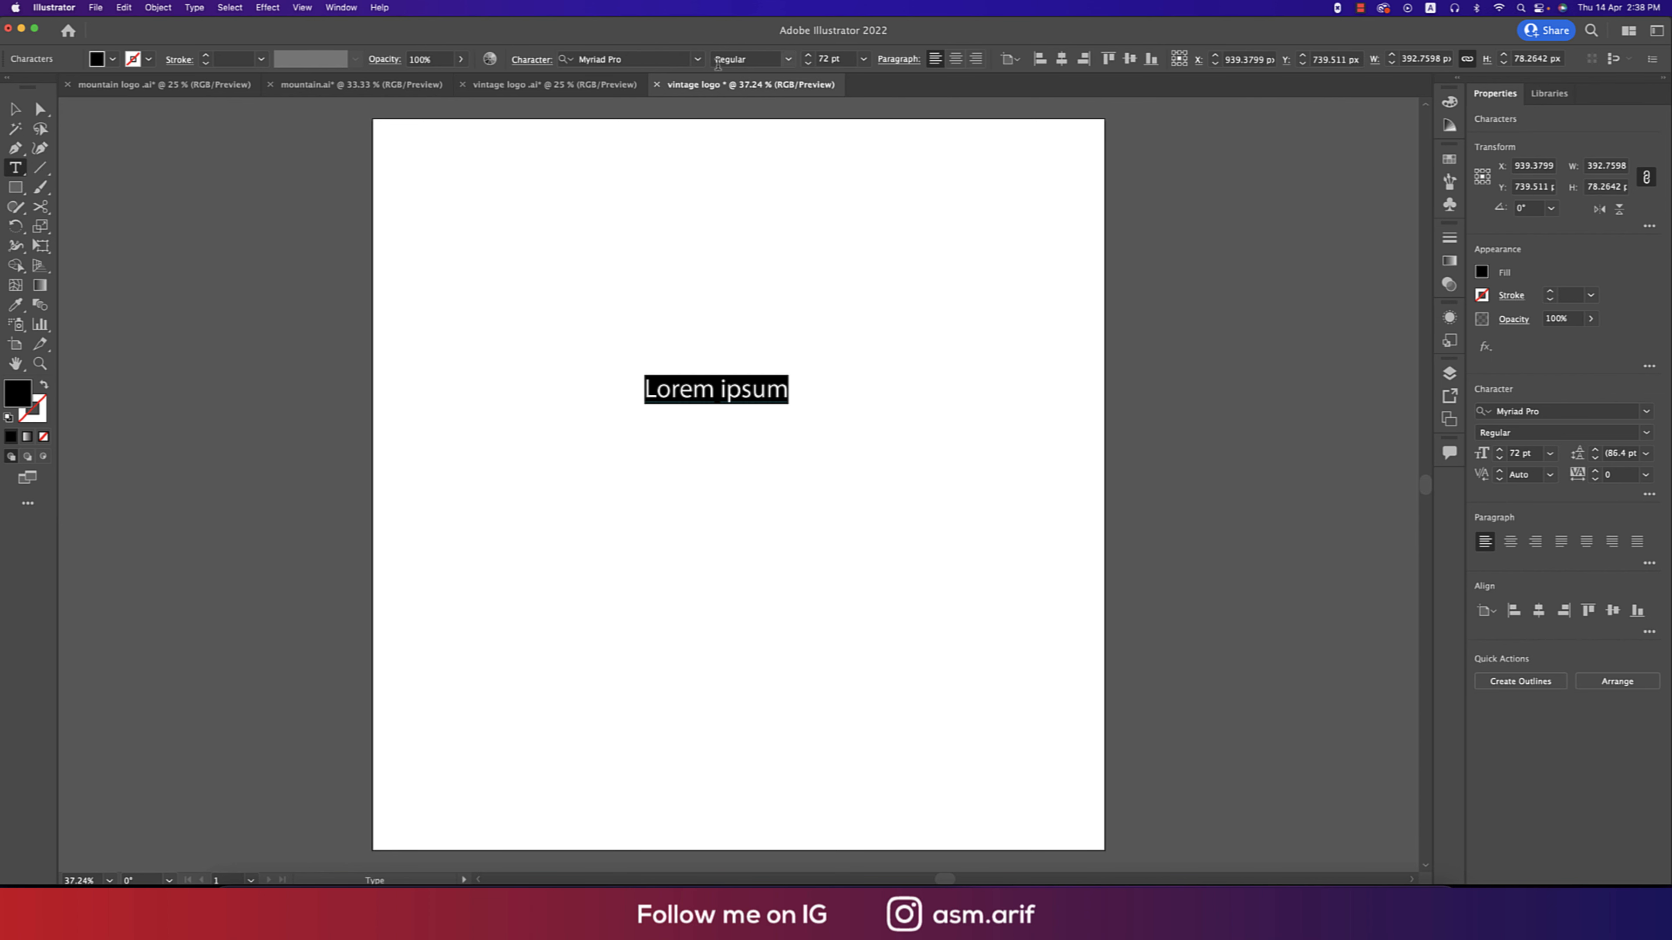
pyautogui.click(843, 59)
pyautogui.press('Return')
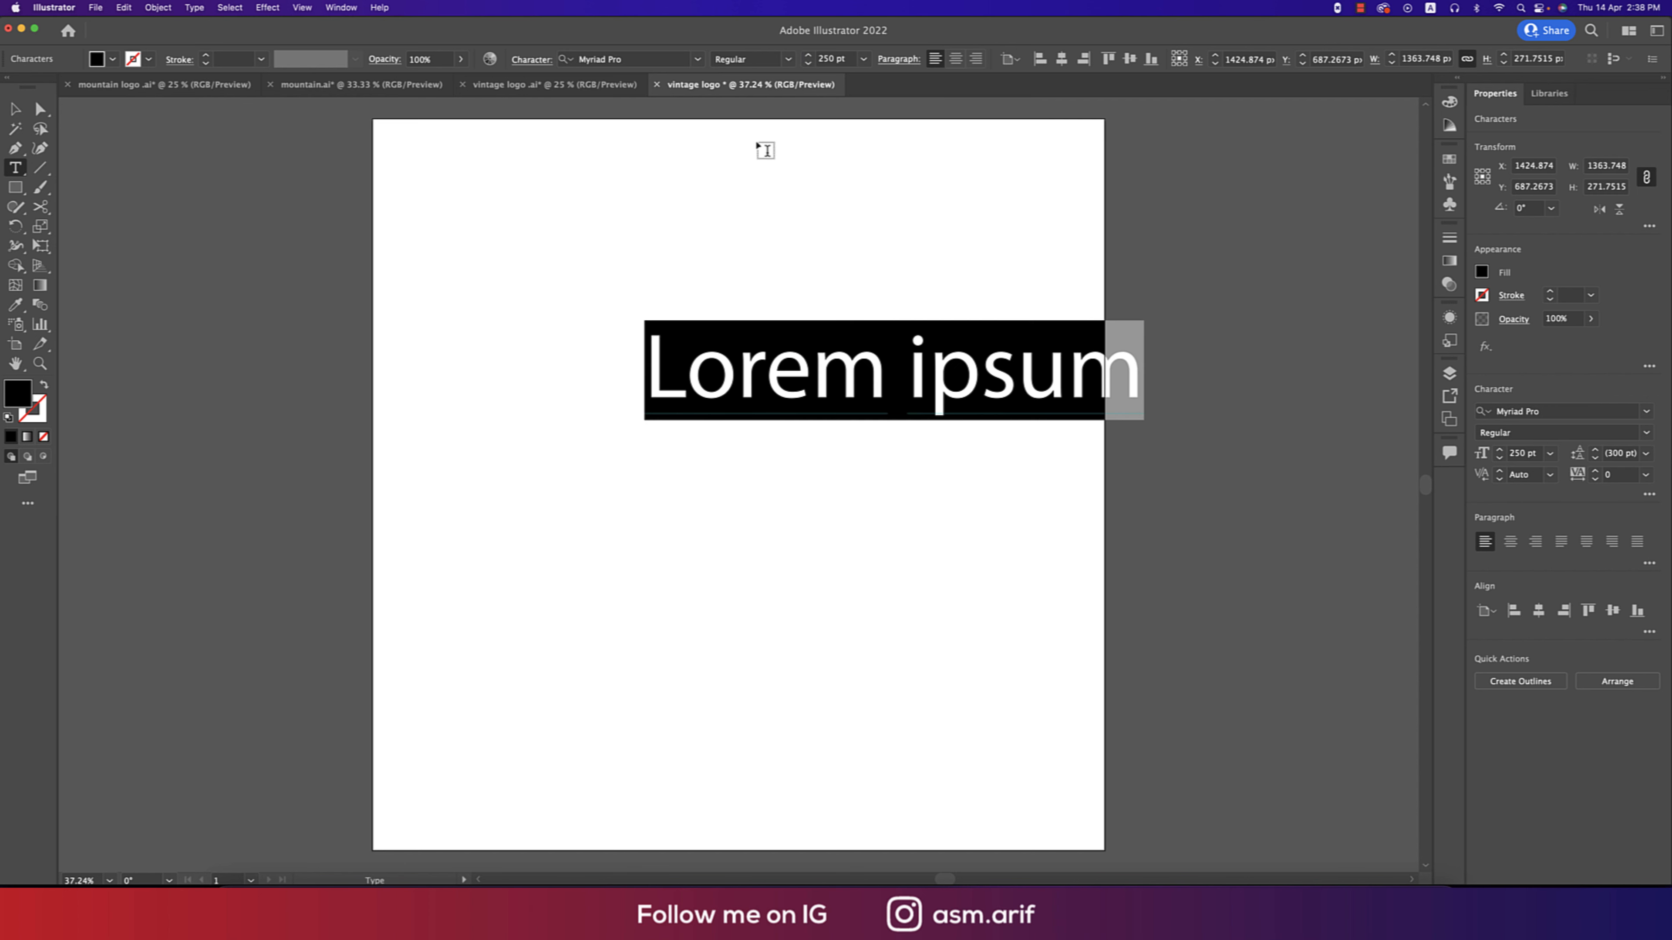
pyautogui.click(15, 109)
pyautogui.moveTo(816, 365); pyautogui.dragTo(718, 440)
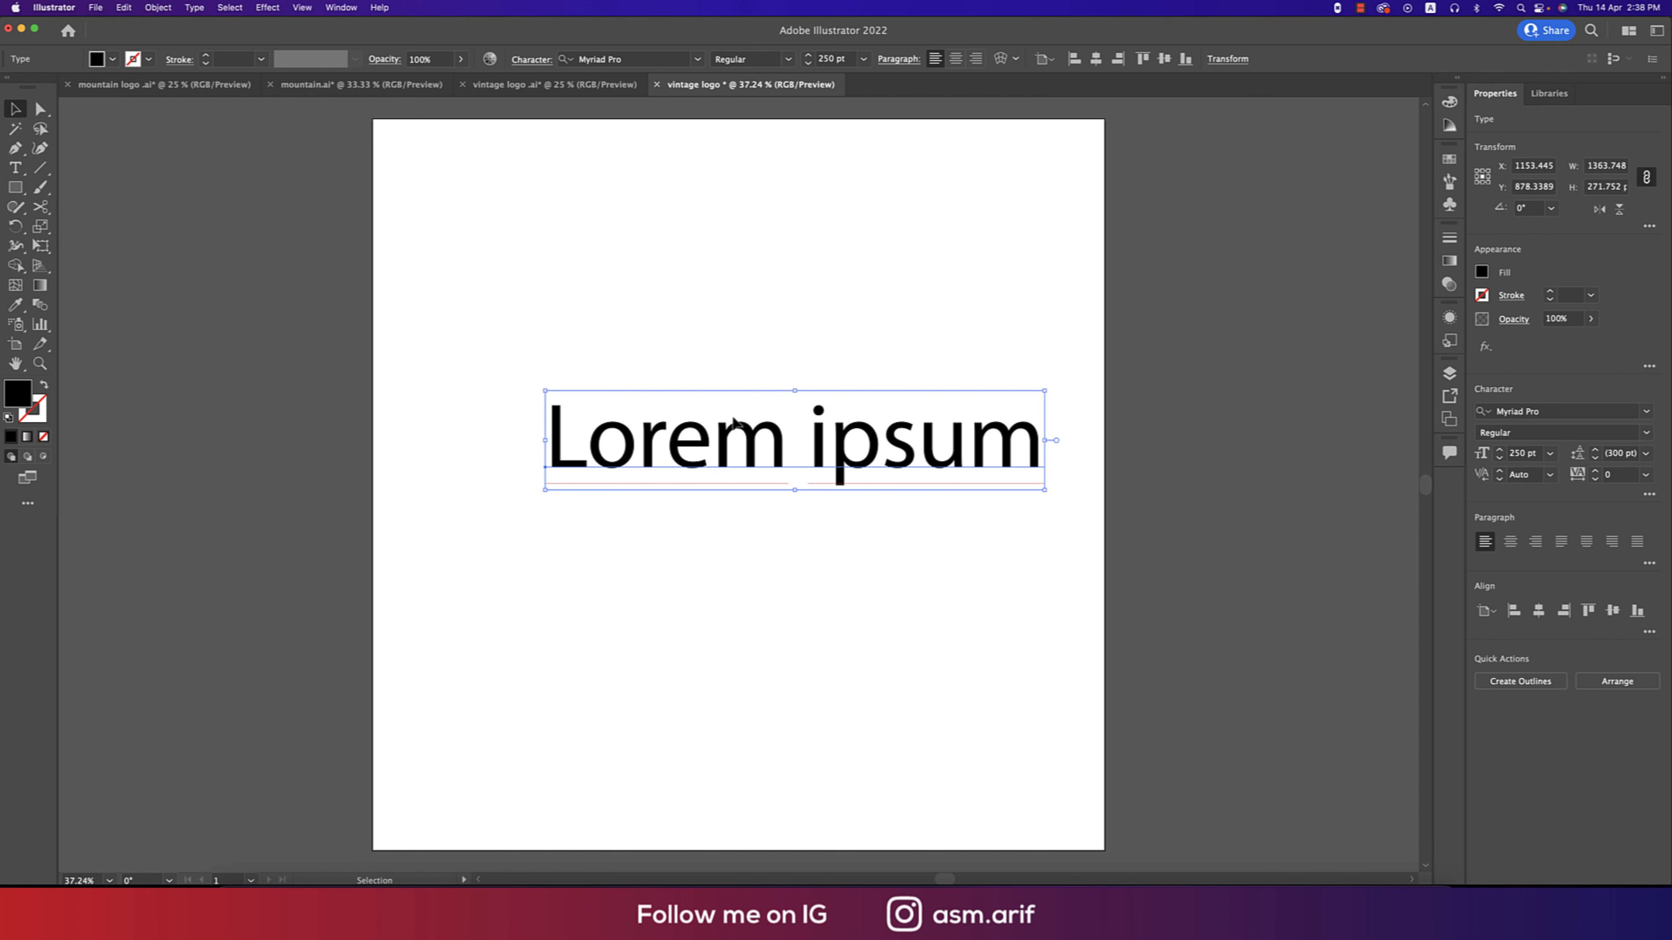
# Replace the placeholder text with "Artist".
pyautogui.doubleClick(733, 420)
pyautogui.press('super+a')
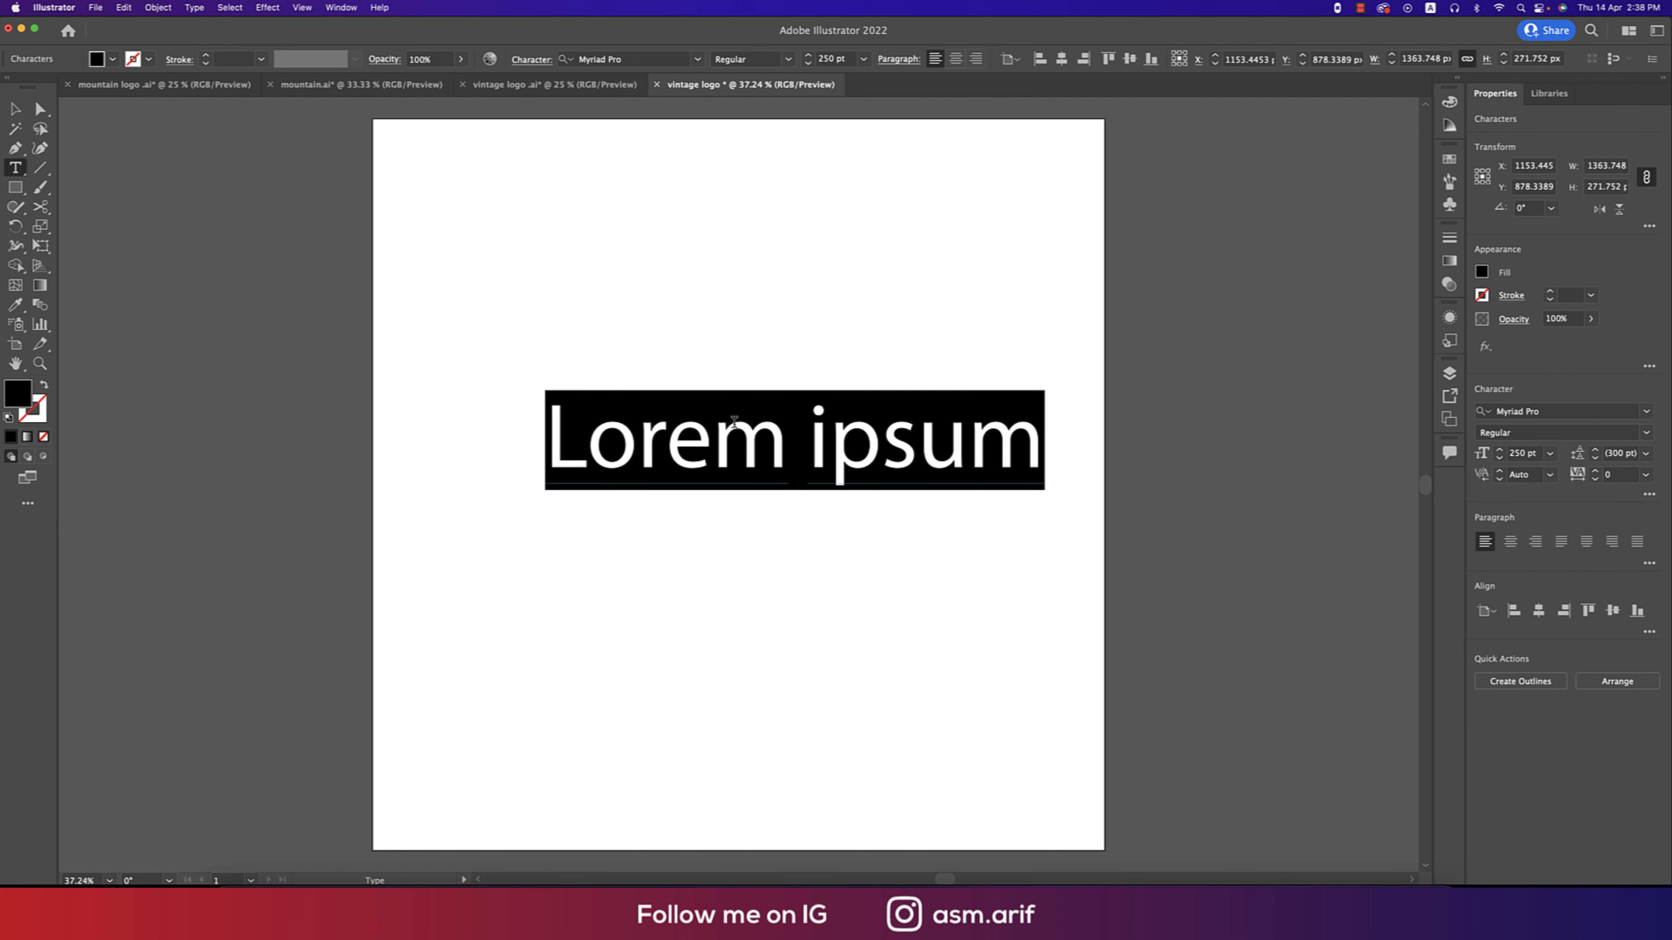
pyautogui.write('Artist')
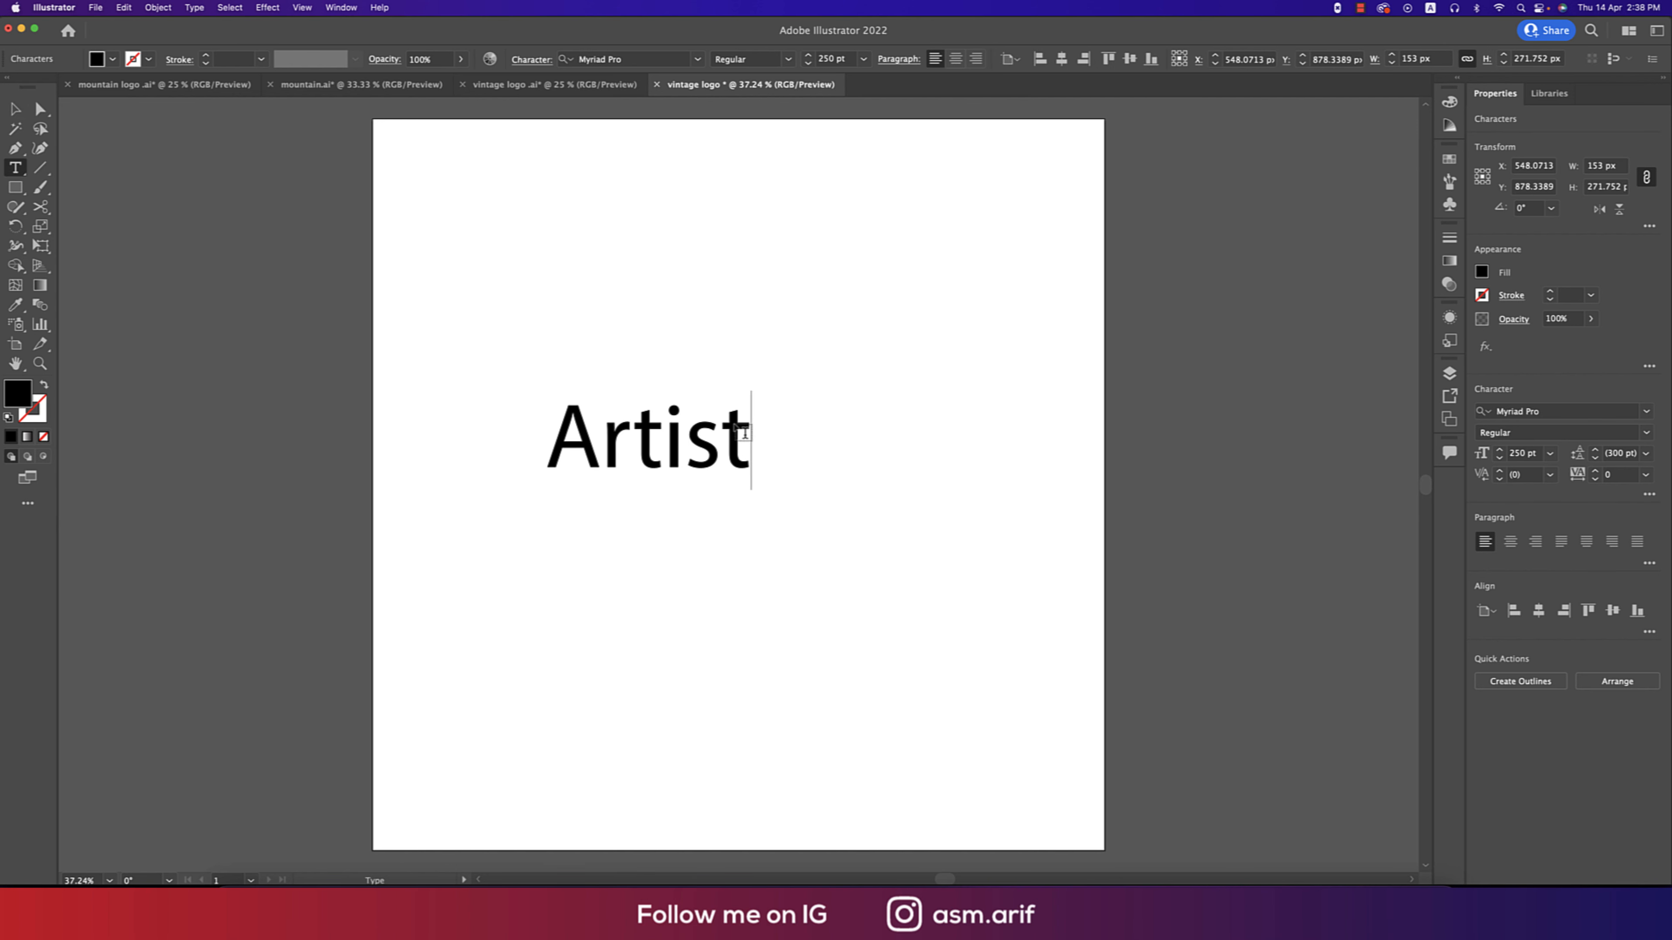
pyautogui.click(15, 109)
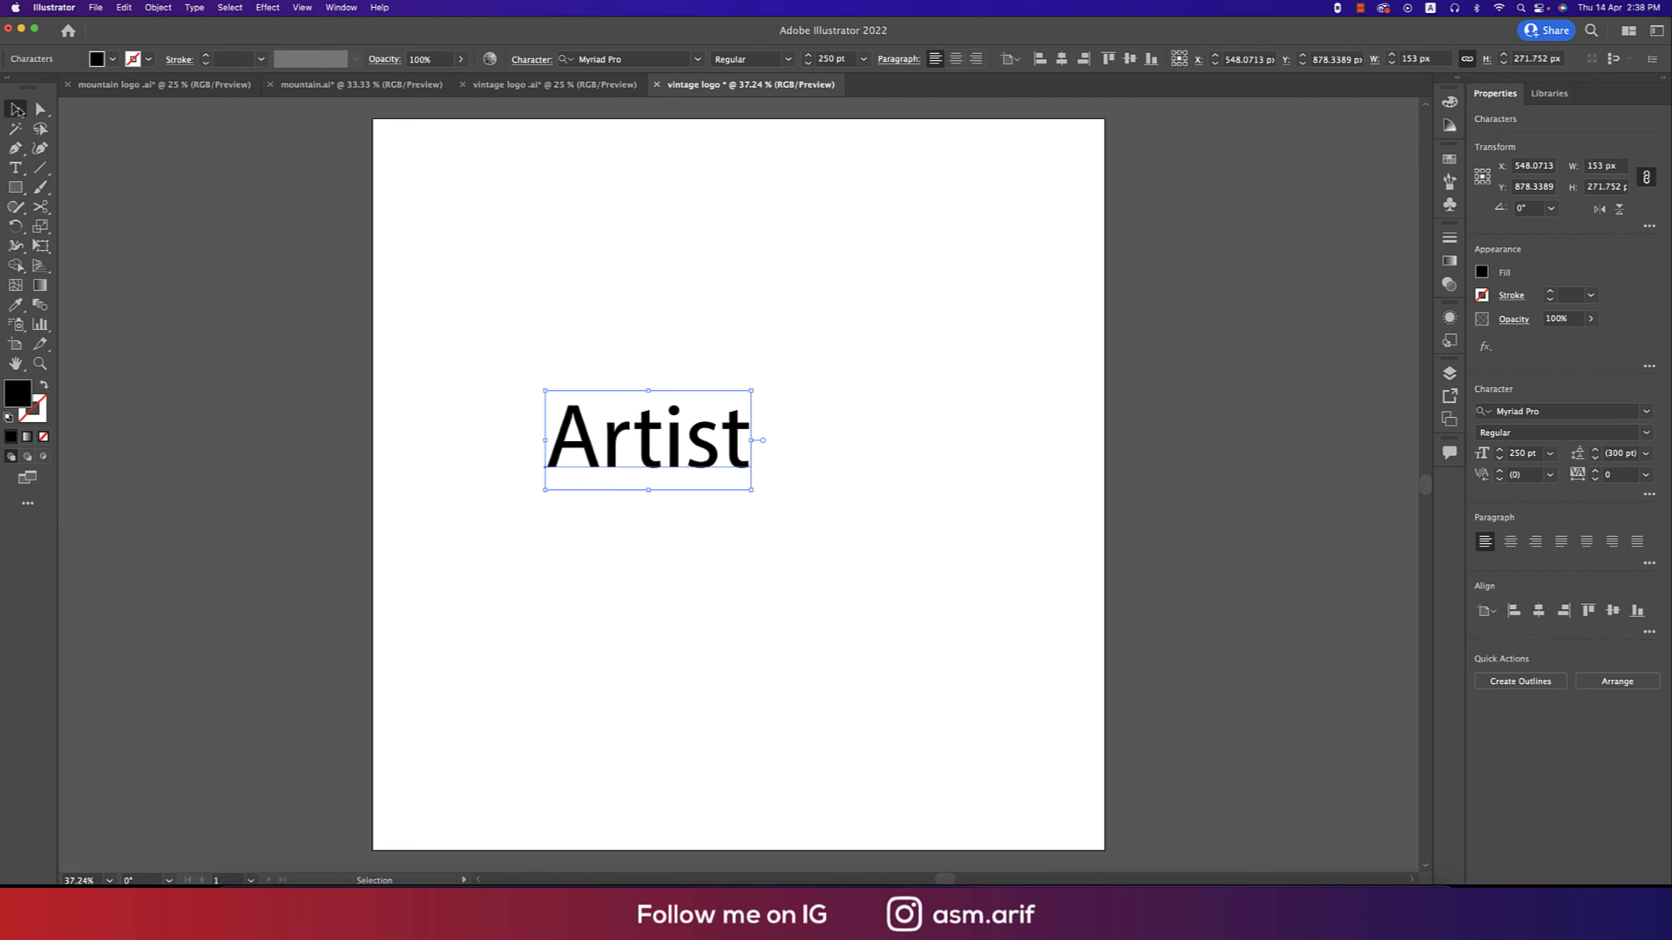
# Change the word's font to Vigrand Bold and shift it closer to the artboard's horizontal centre.
pyautogui.click(696, 60)
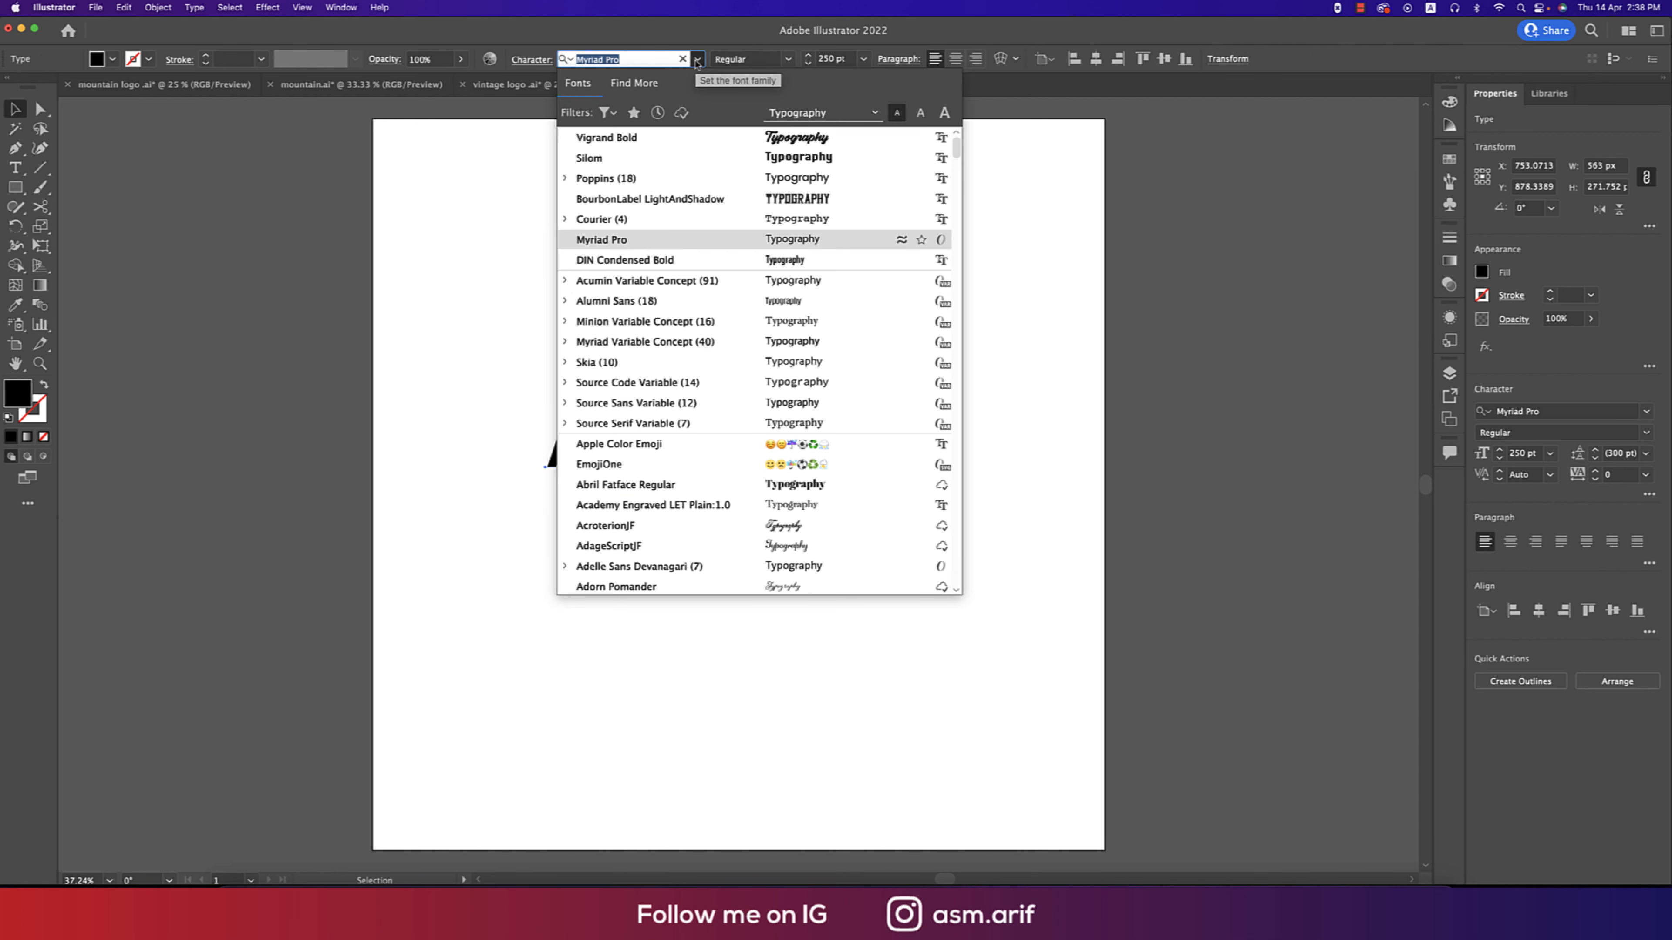
pyautogui.click(711, 137)
pyautogui.moveTo(786, 428); pyautogui.dragTo(863, 422)
# Add a long underline swash glyph from the Vigrand Bold glyph set after the final "t" of "Artist".
pyautogui.doubleClick(842, 431)
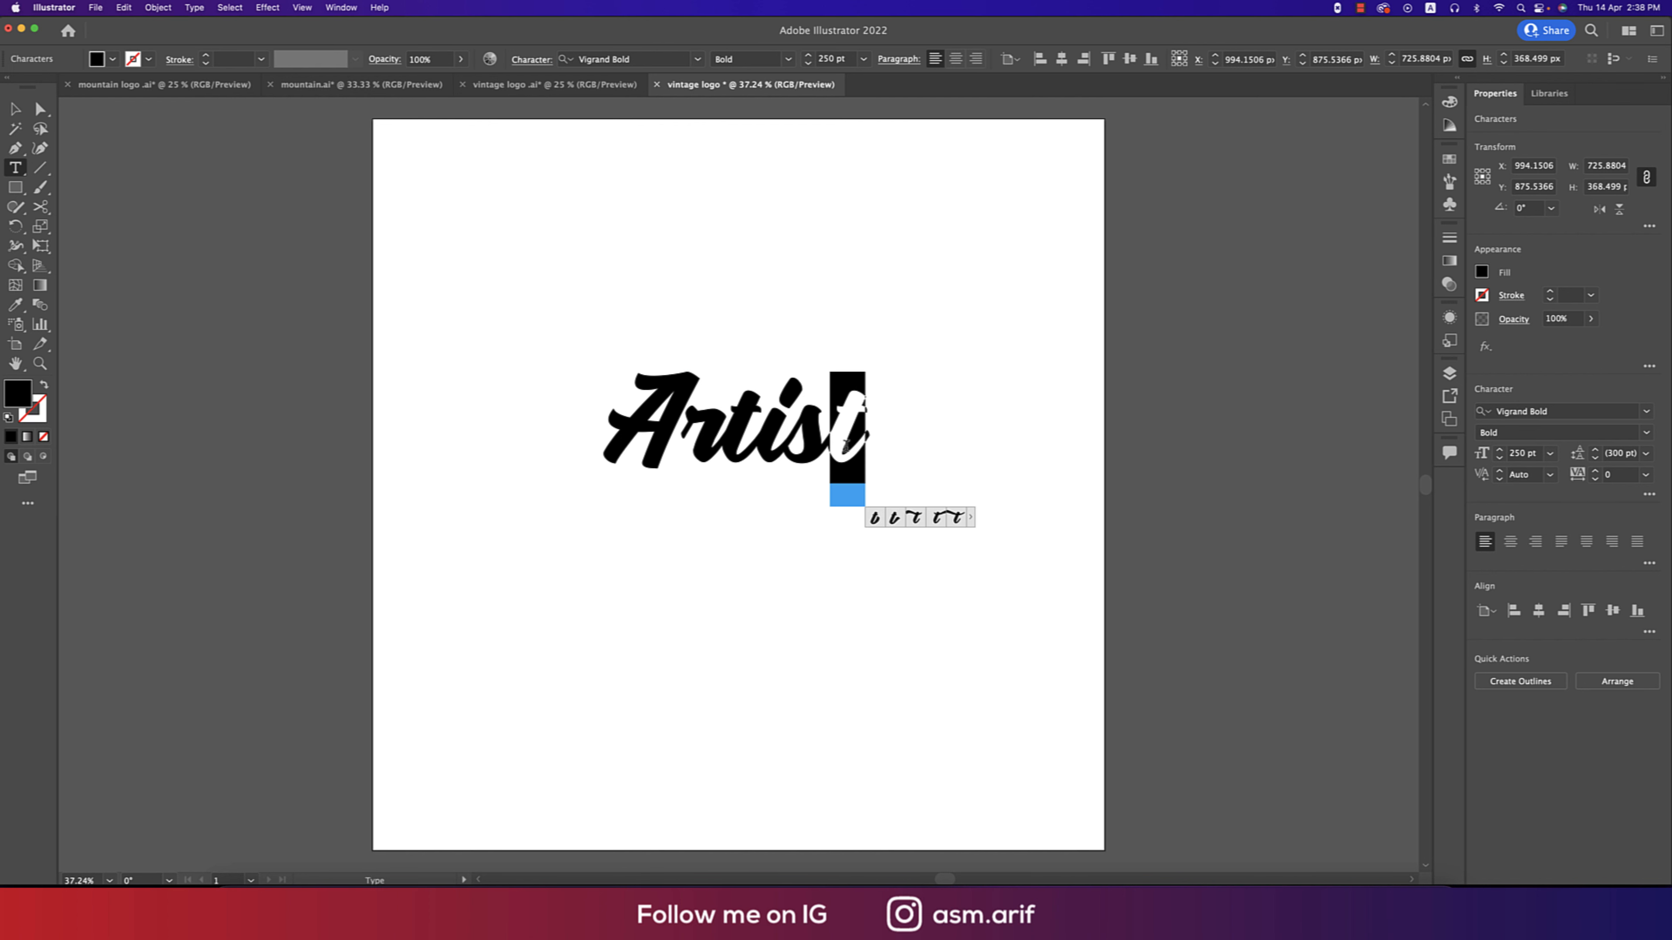
pyautogui.click(869, 452)
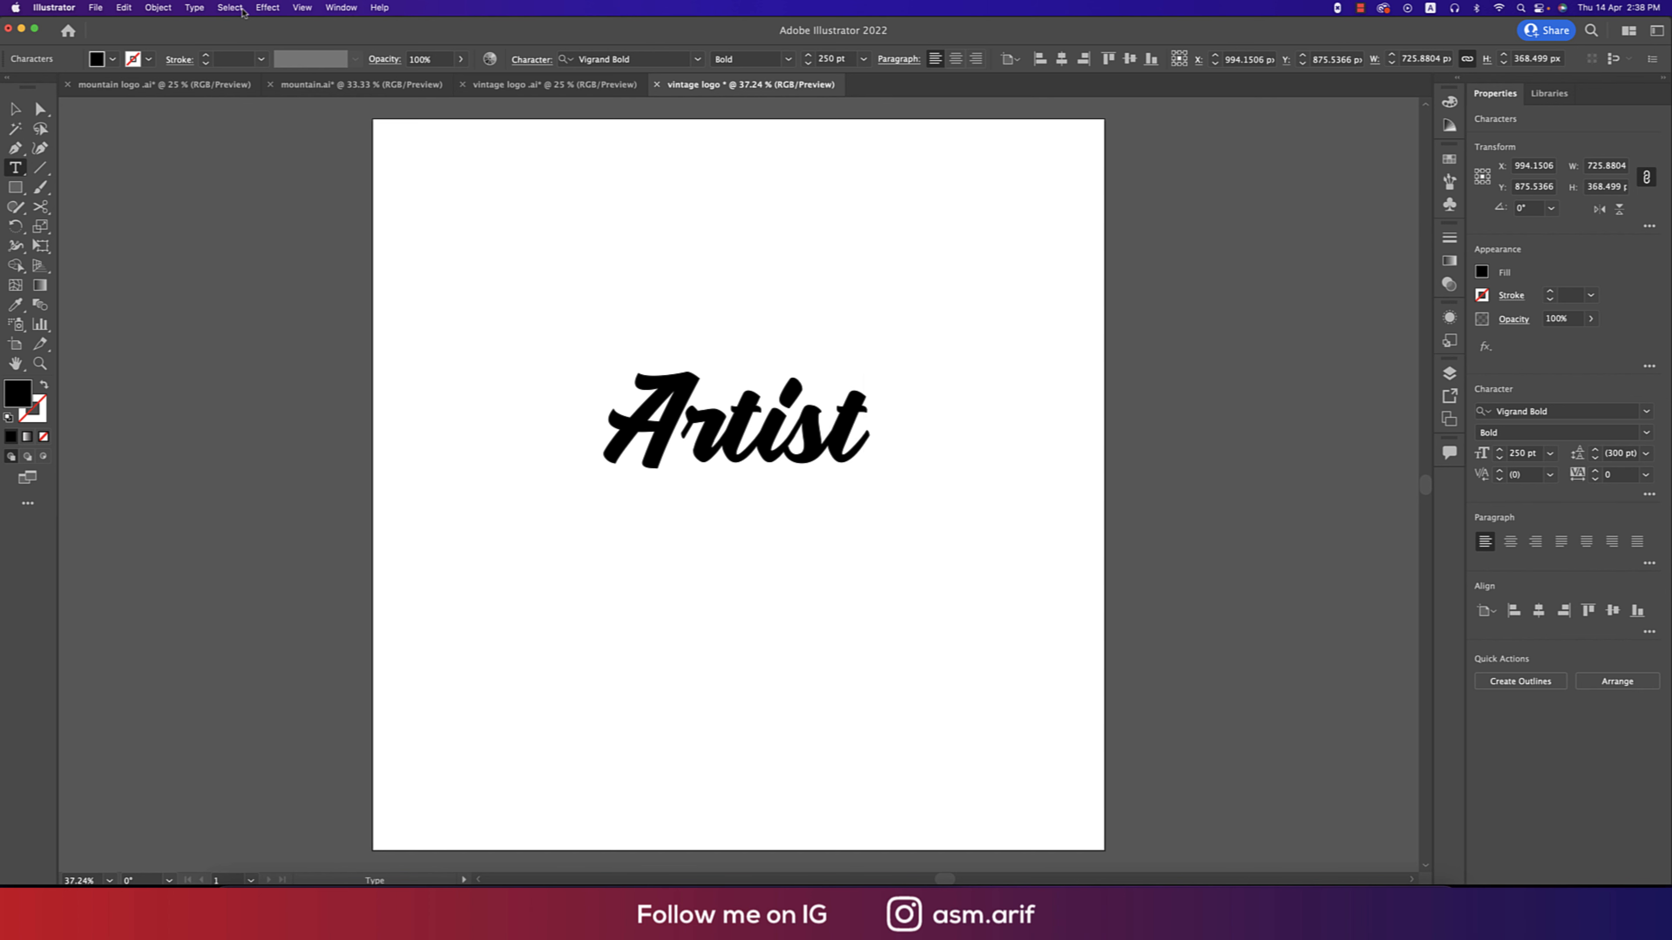
pyautogui.click(194, 9)
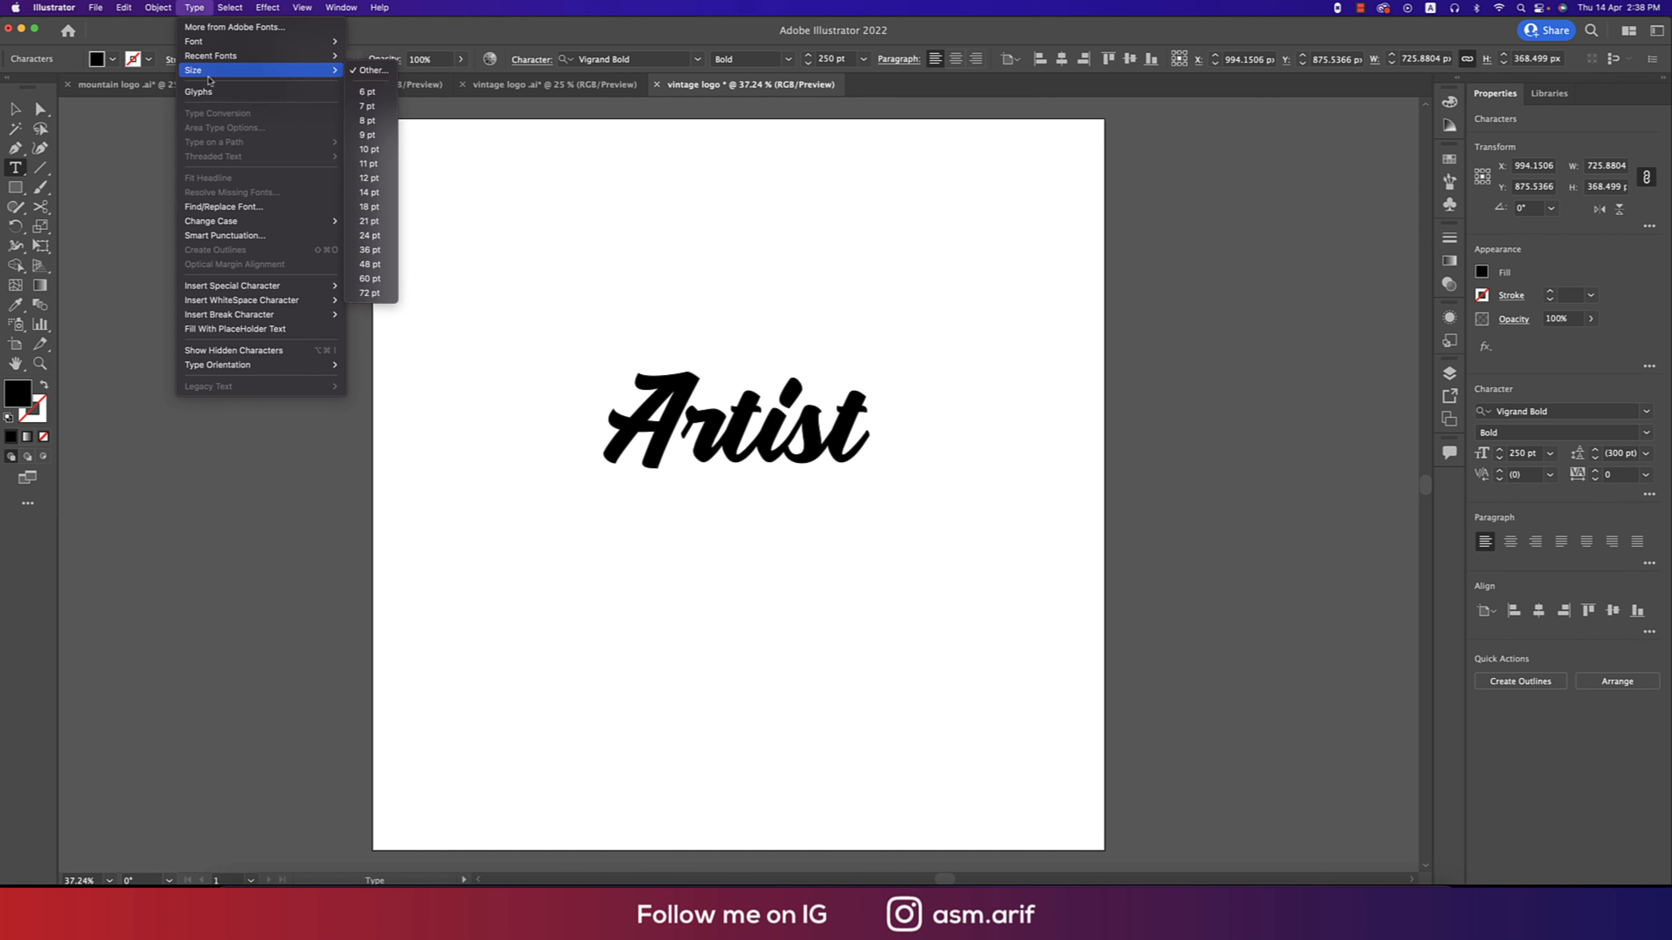
pyautogui.click(199, 92)
pyautogui.scroll(-15, 292, 491)
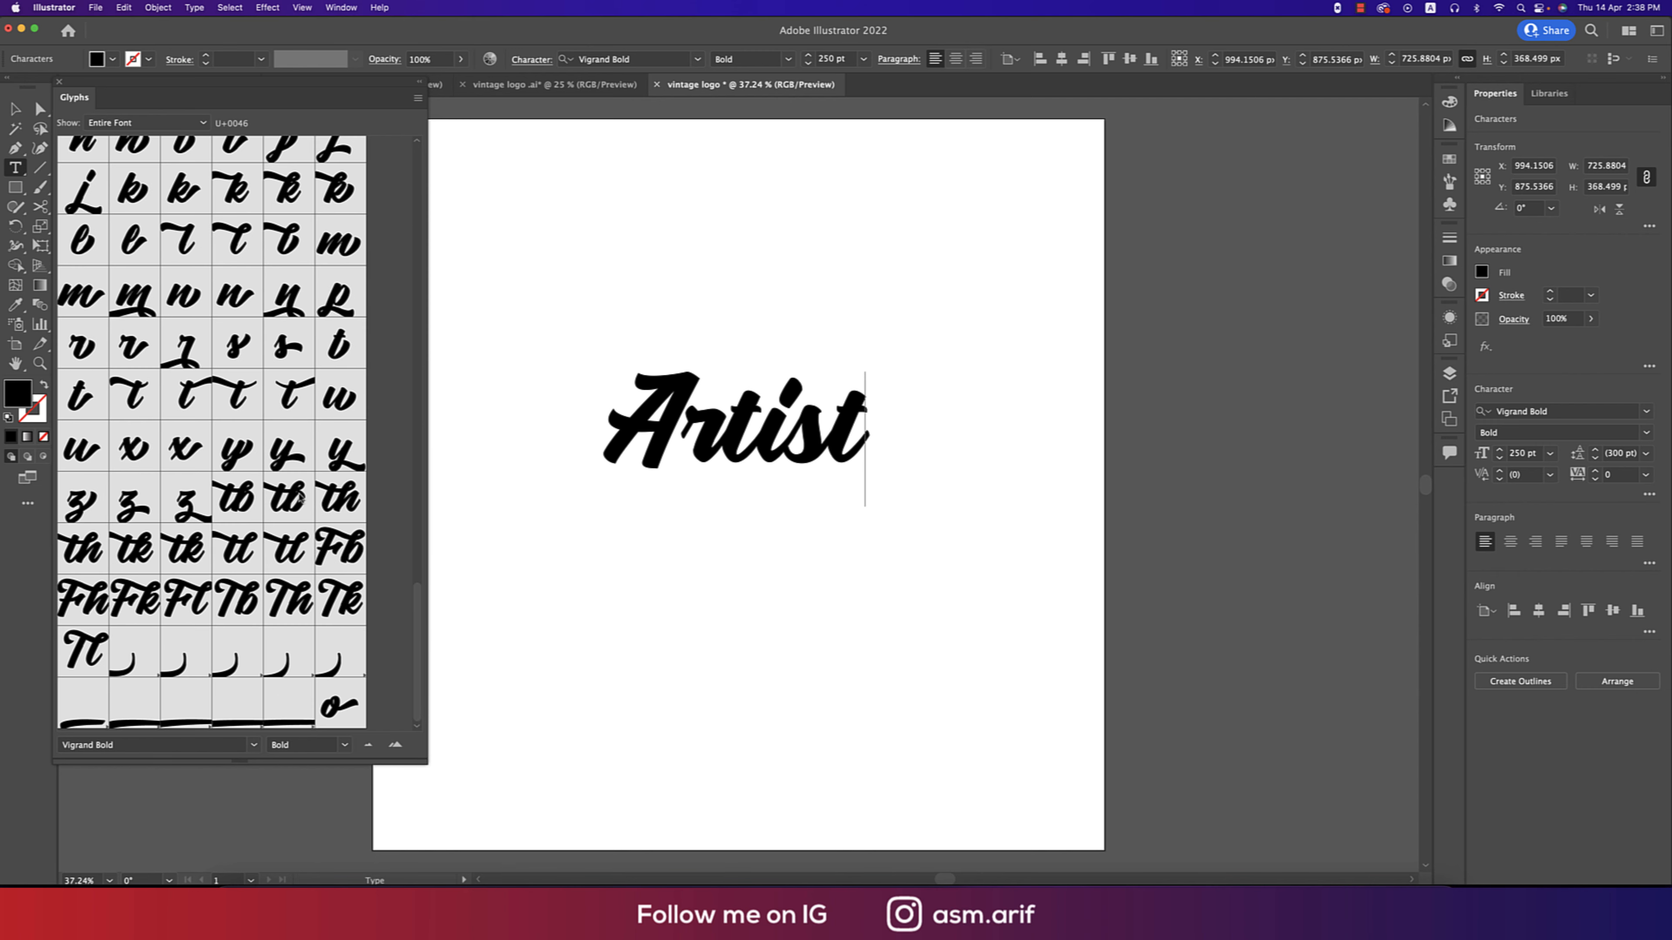
pyautogui.click(299, 648)
pyautogui.moveTo(298, 647); pyautogui.dragTo(340, 705)
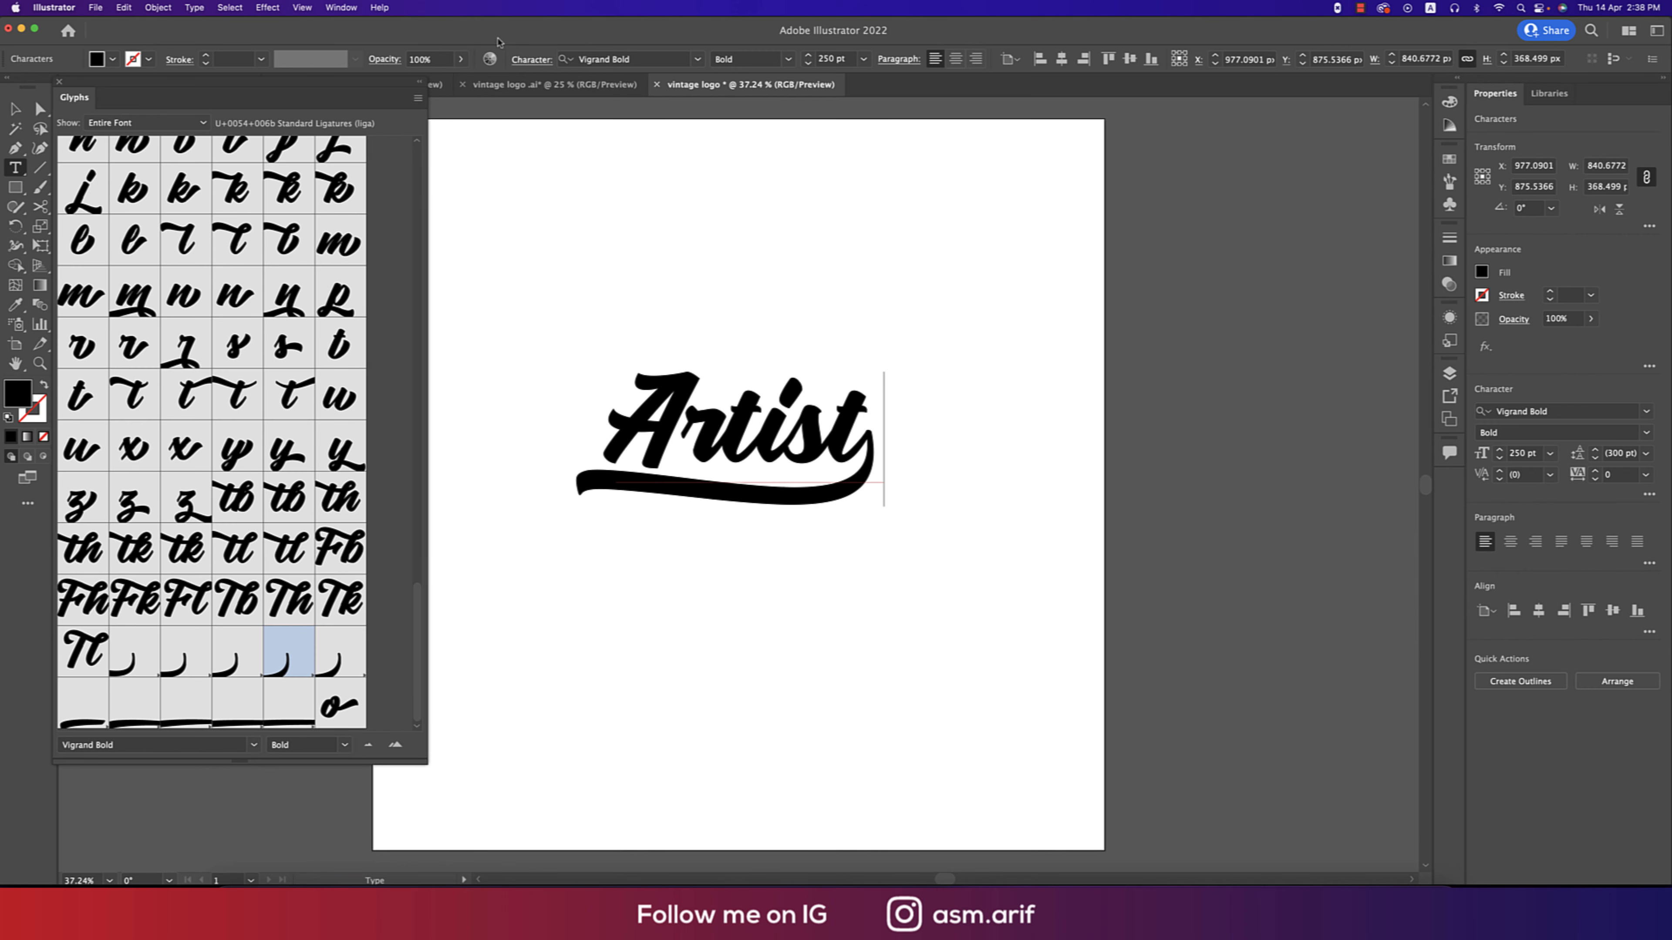
pyautogui.click(59, 81)
pyautogui.click(15, 109)
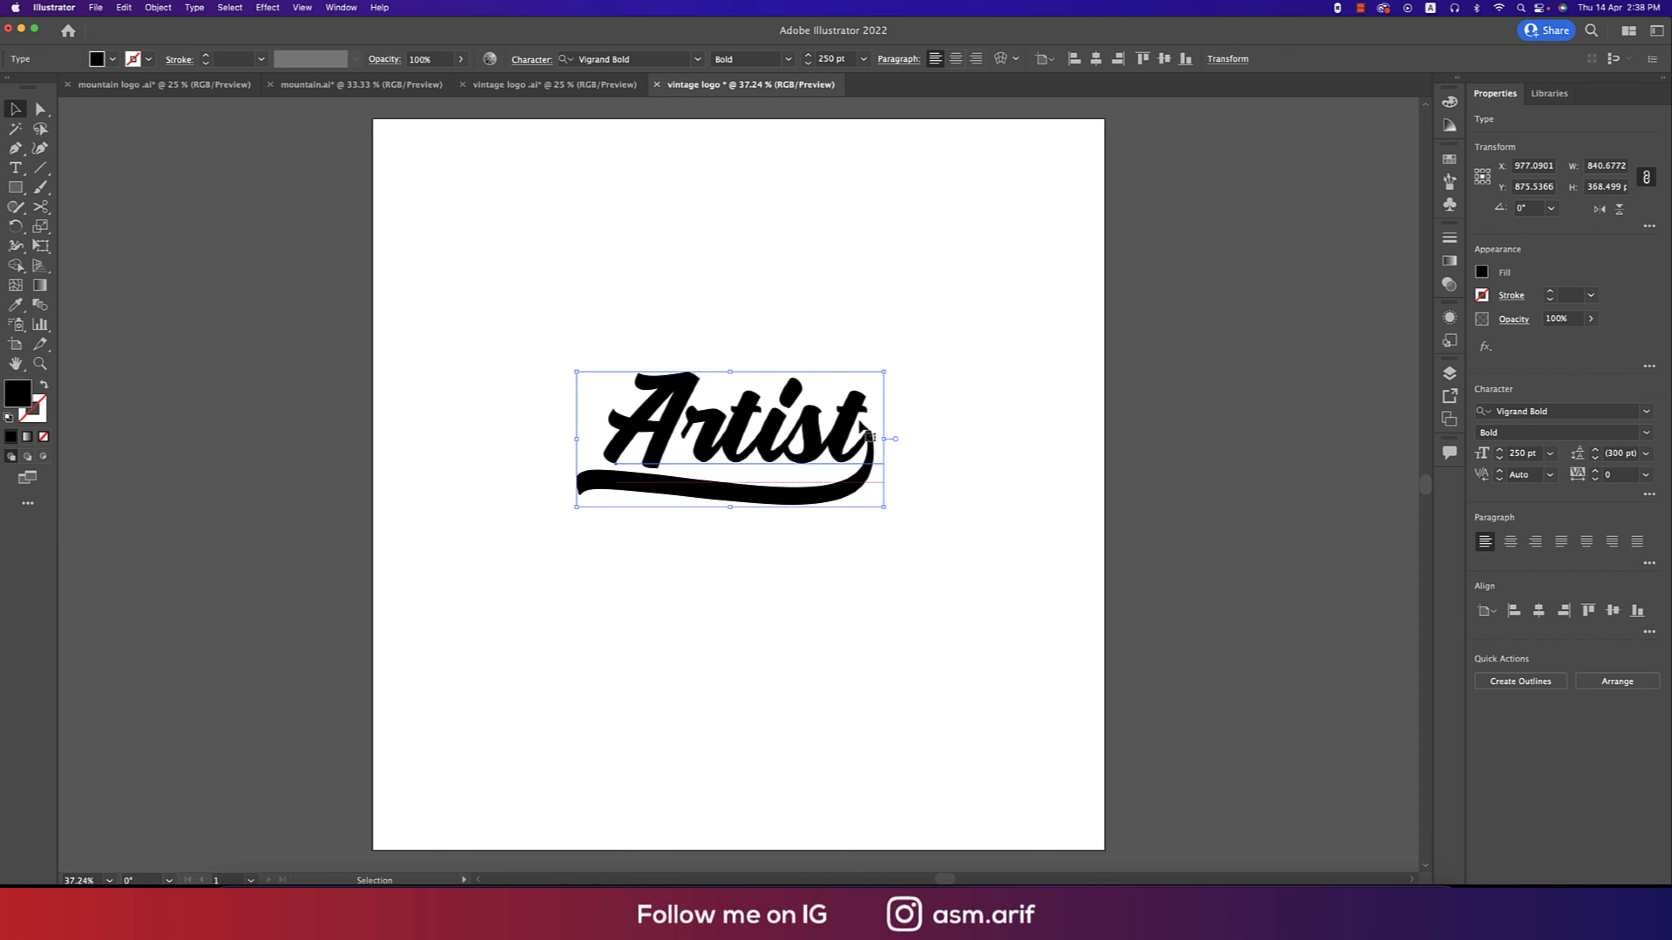
# Swap the swash after "Artist" for a shorter tail glyph and move the lettering slightly down and to the right.
pyautogui.doubleClick(869, 435)
pyautogui.moveTo(870, 440); pyautogui.dragTo(878, 440)
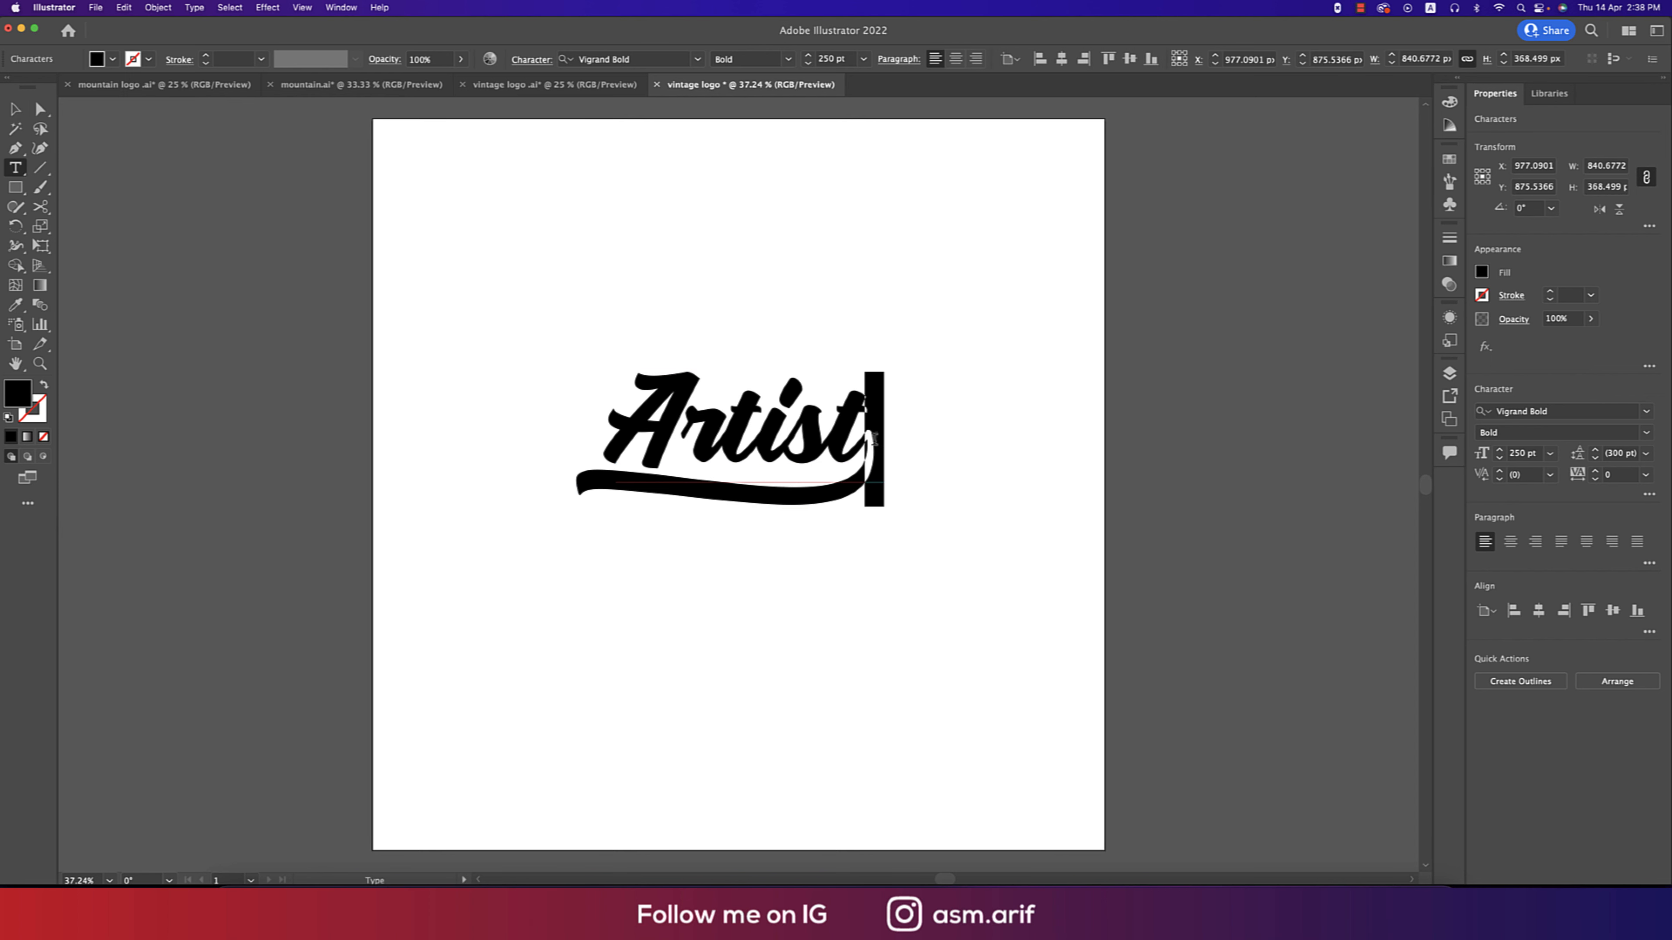
pyautogui.click(194, 7)
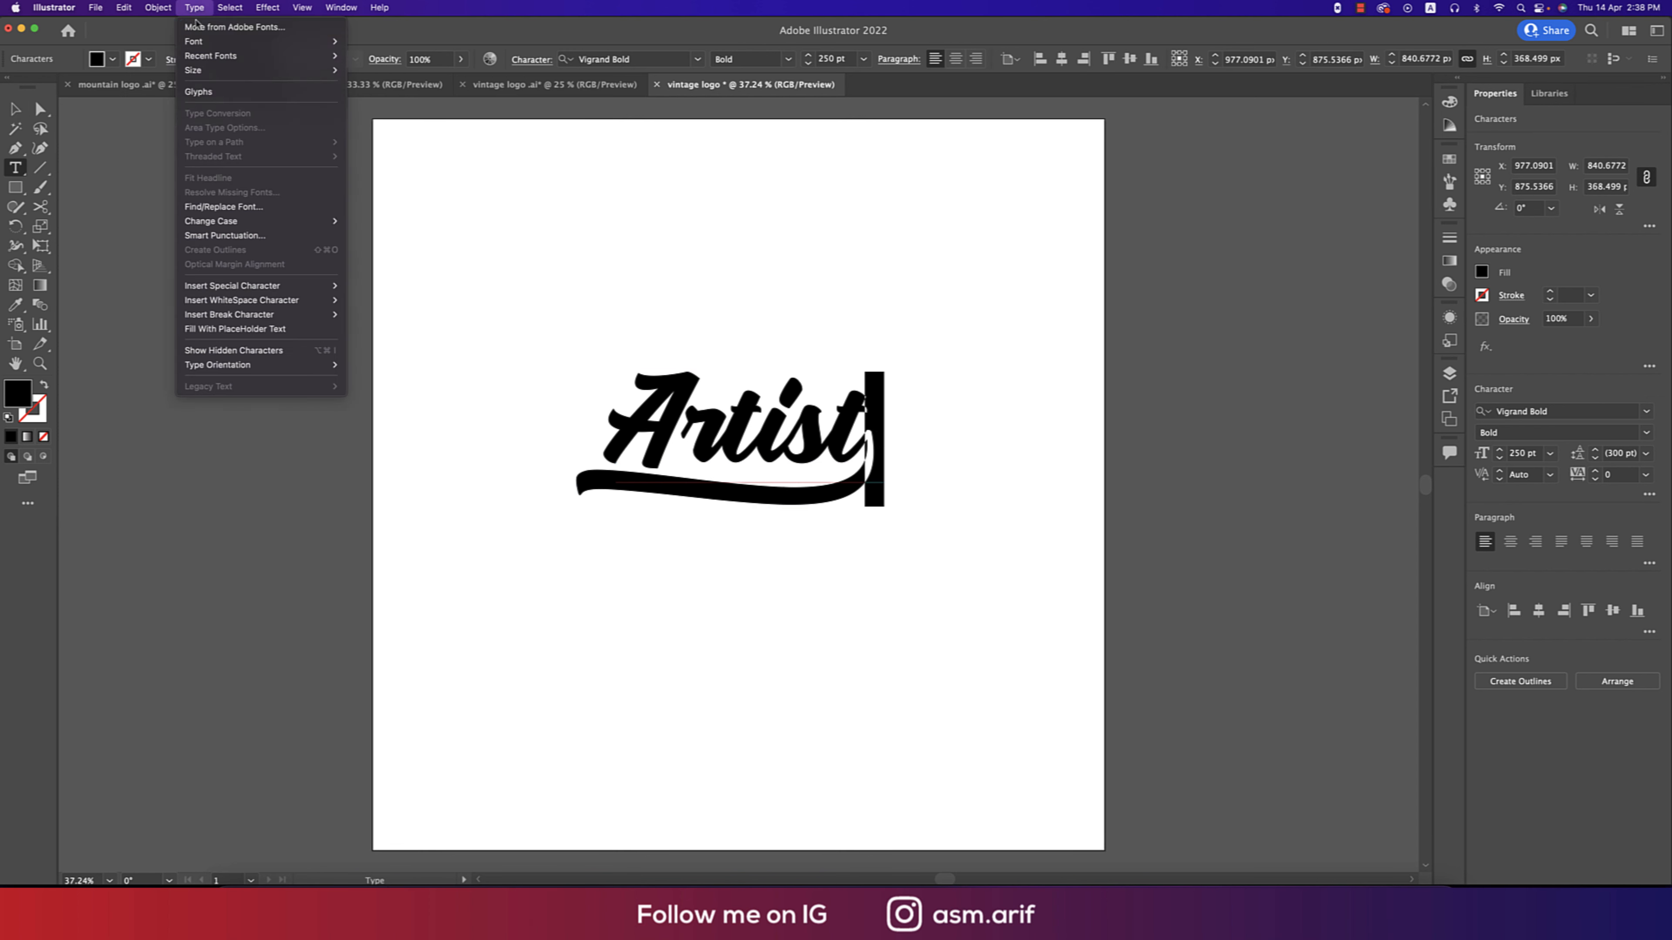
pyautogui.click(197, 94)
pyautogui.doubleClick(186, 651)
pyautogui.doubleClick(134, 652)
pyautogui.click(15, 109)
pyautogui.click(59, 82)
pyautogui.moveTo(744, 435); pyautogui.dragTo(784, 467)
# Try a horizontal Rise warp with 25% bend on the "Artist" lettering.
pyautogui.rightClick(899, 436)
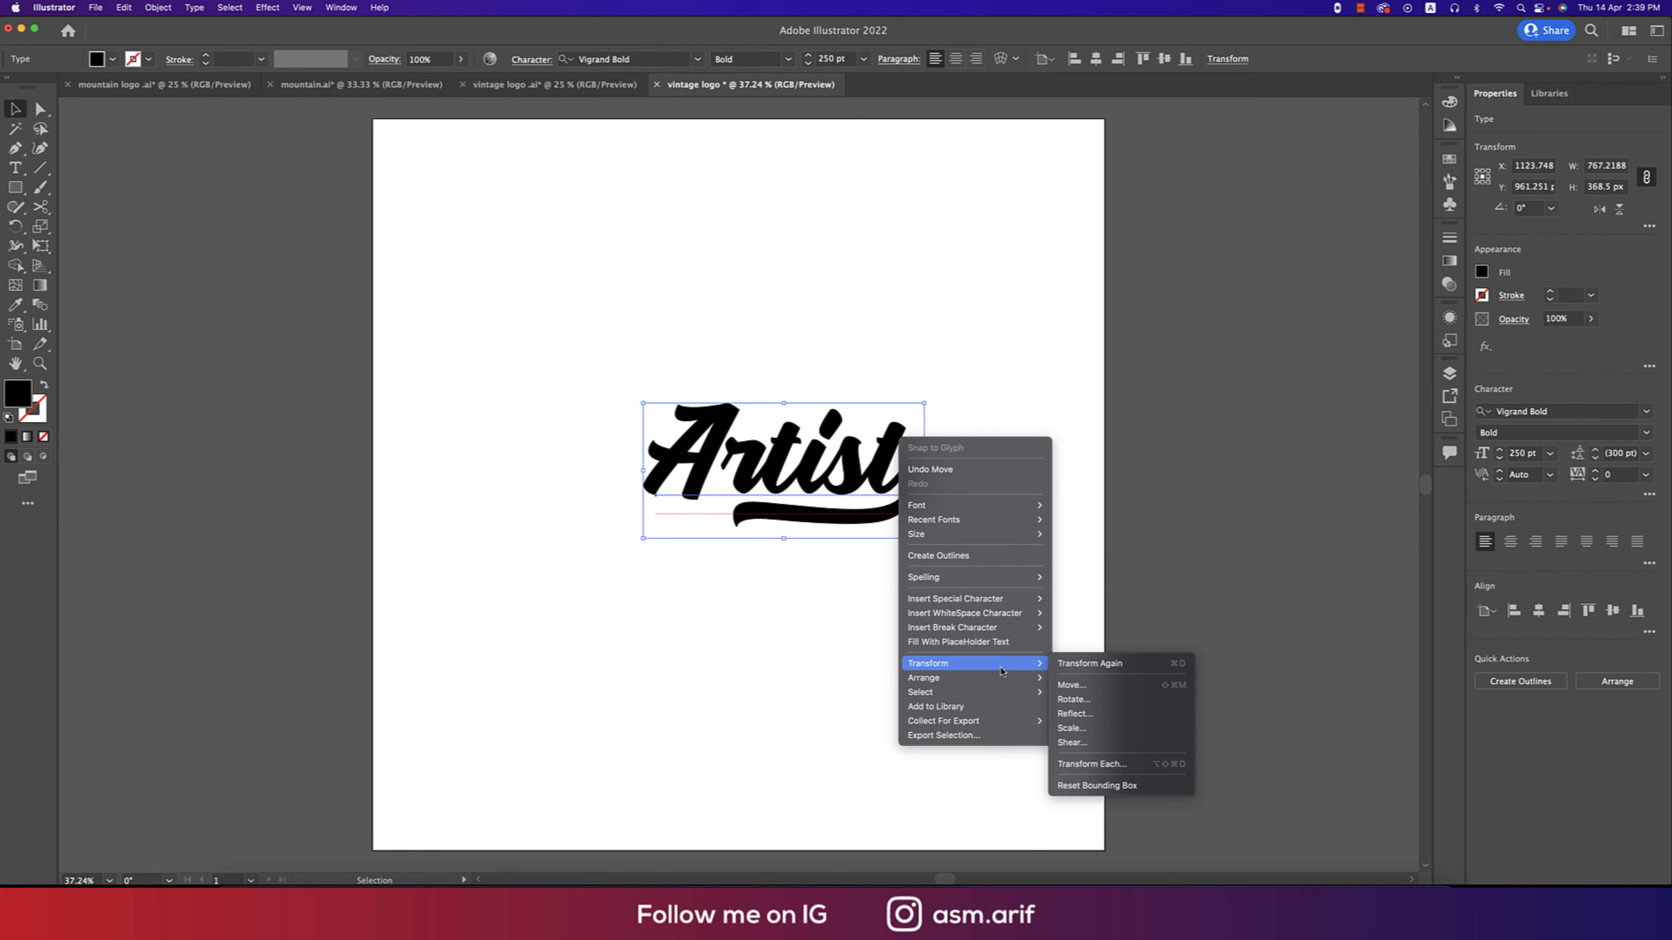
pyautogui.click(1448, 317)
pyautogui.click(1291, 428)
pyautogui.click(848, 443)
pyautogui.press('super+alt+shift+w')
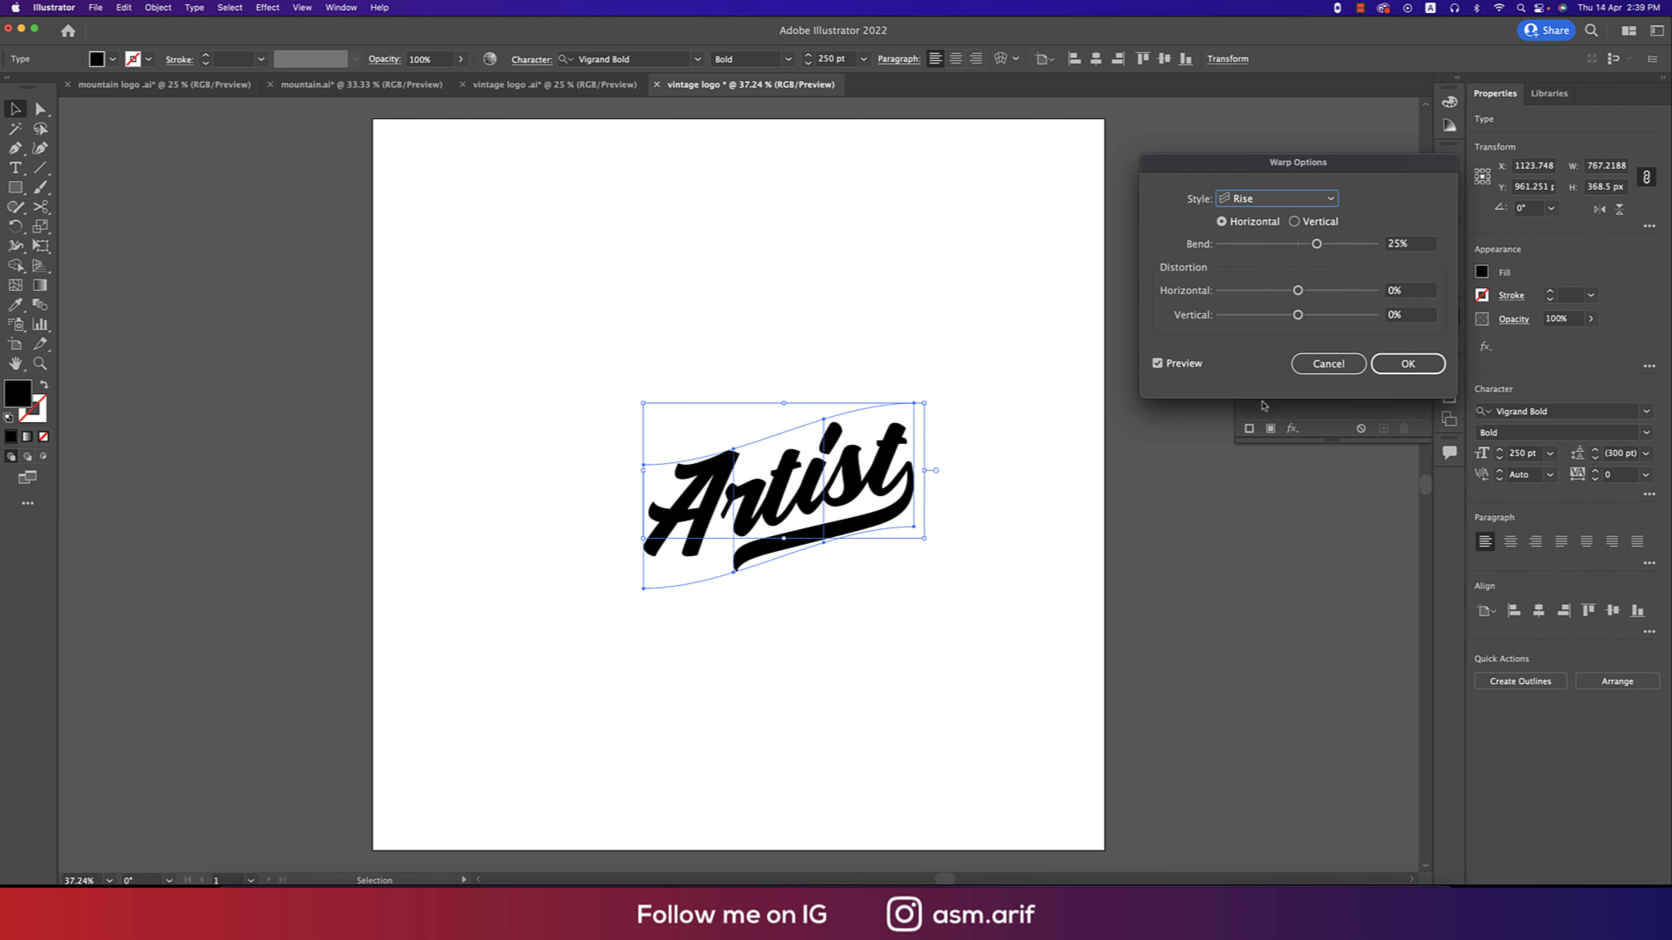
pyautogui.press('Return')
pyautogui.press('super+z')
# Rotate the "Artist" lettering to 14° and enlarge it to about 310 pt.
pyautogui.click(1528, 208)
pyautogui.scroll(20, 1528, 208)
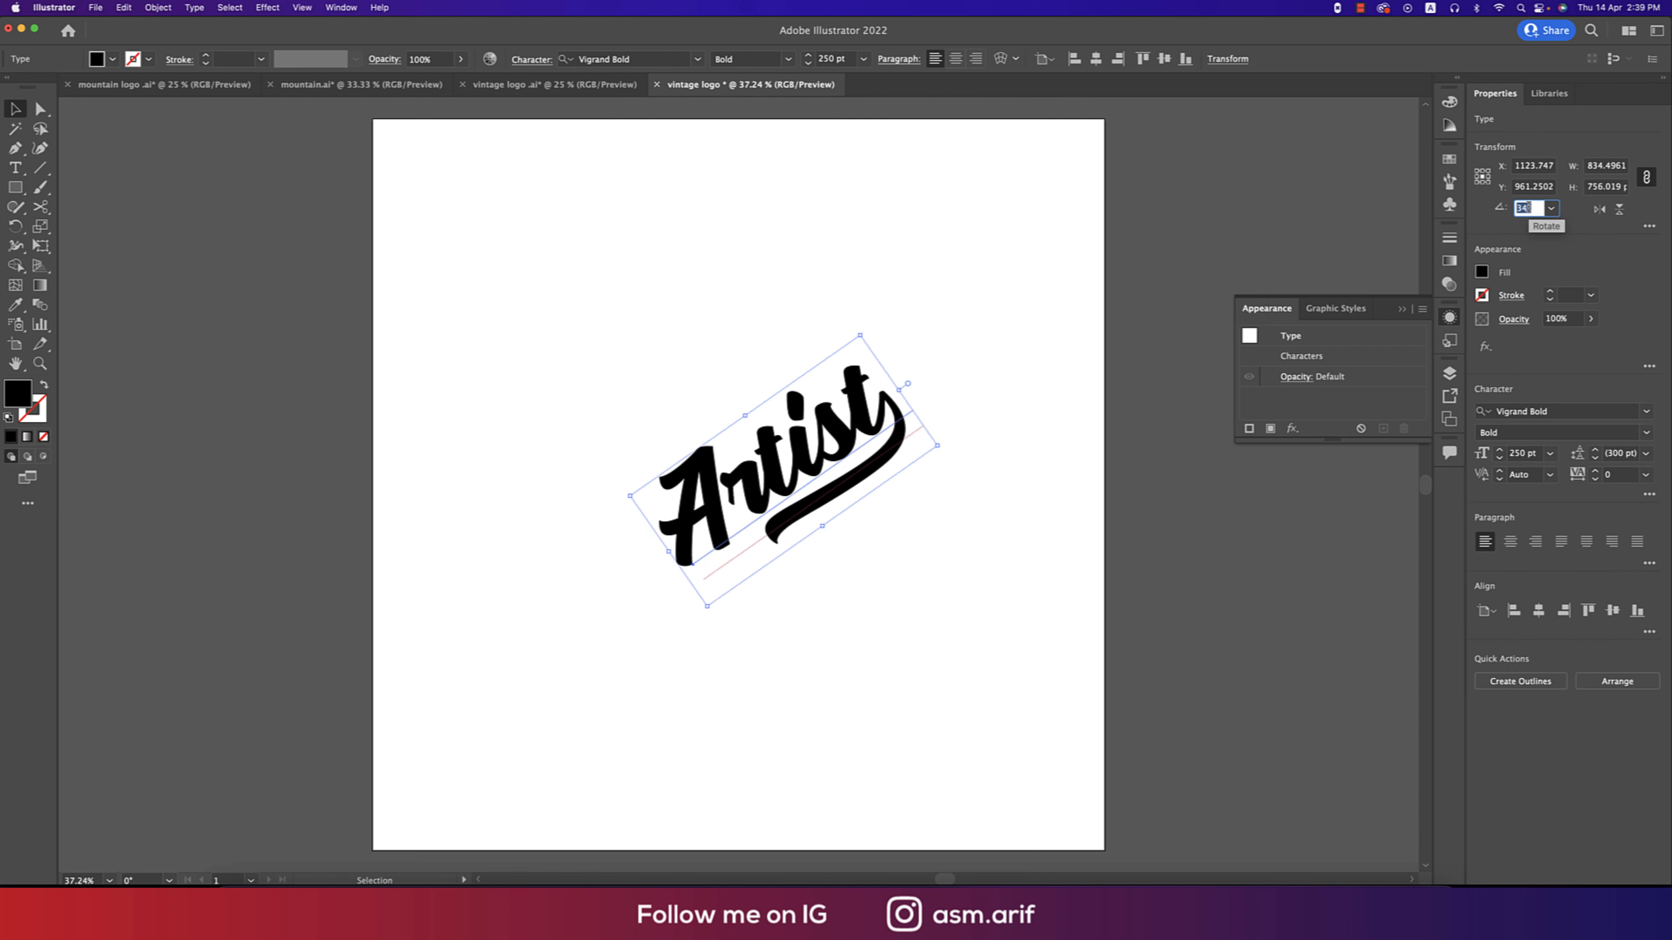
pyautogui.click(952, 526)
pyautogui.moveTo(636, 436); pyautogui.dragTo(548, 428)
# Remove the swash tail and extend the wording to "Artisthub".
pyautogui.doubleClick(843, 454)
pyautogui.press('BackSpace')
pyautogui.write('hub')
pyautogui.click(843, 449)
pyautogui.write('t')
# Replace the final "b" with an underline swash glyph and insert a "t" before it, making the wording "Artisthut".
pyautogui.moveTo(1014, 412); pyautogui.dragTo(1120, 504)
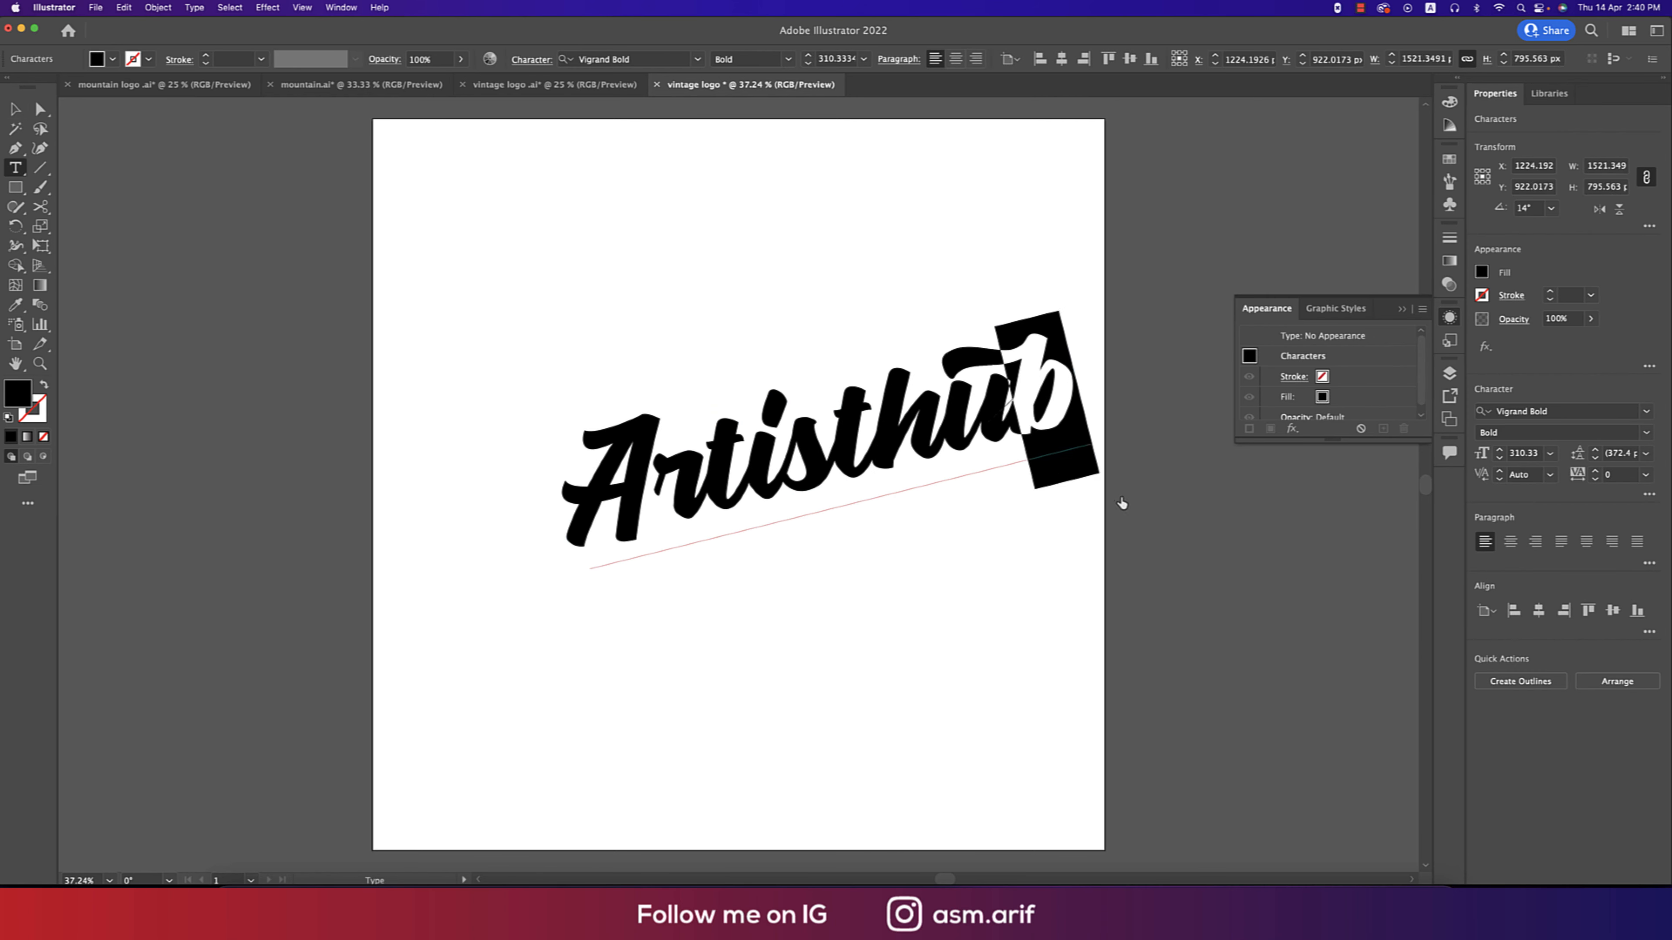
pyautogui.click(194, 8)
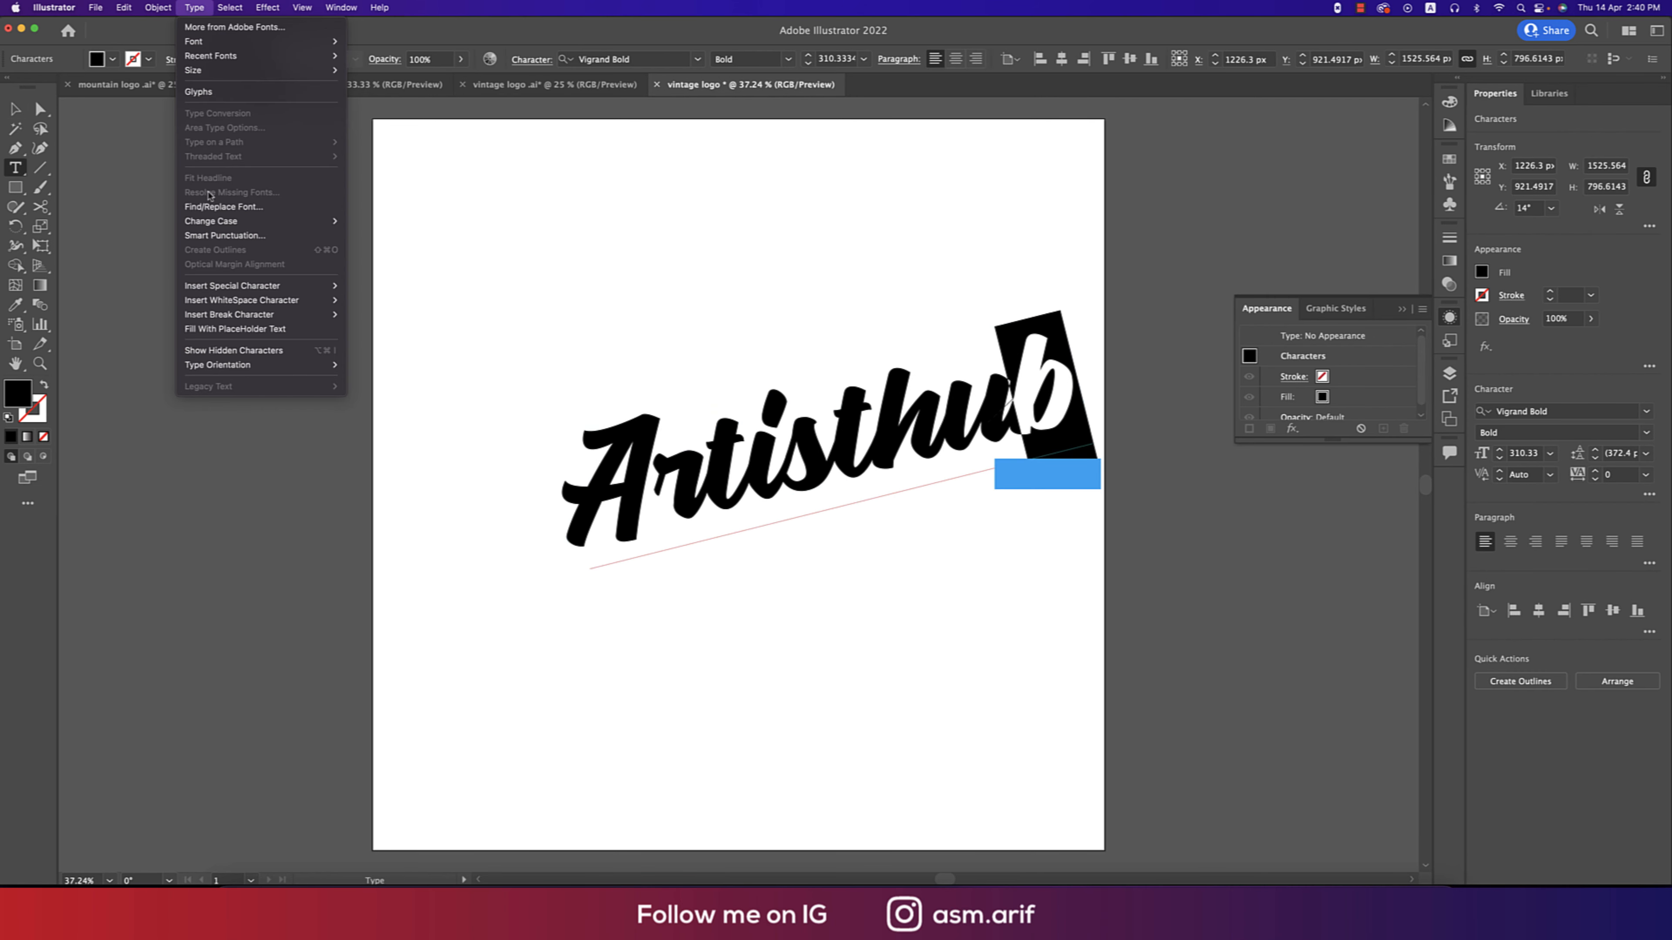
pyautogui.click(199, 92)
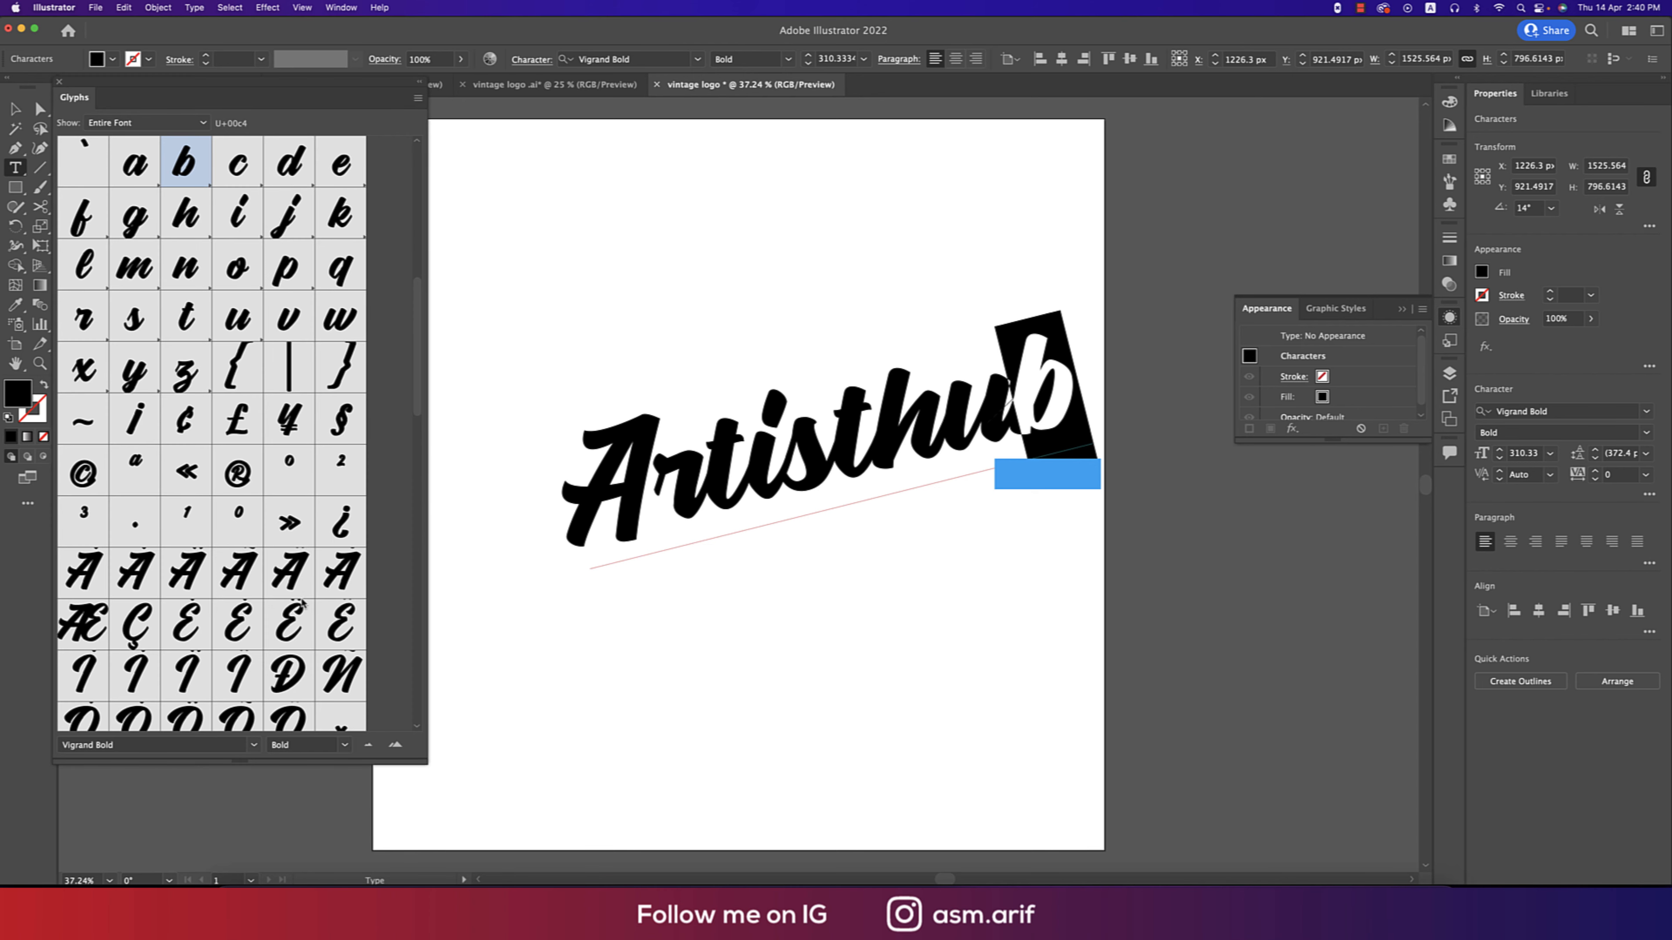
pyautogui.scroll(-5, 210, 395)
pyautogui.doubleClick(288, 652)
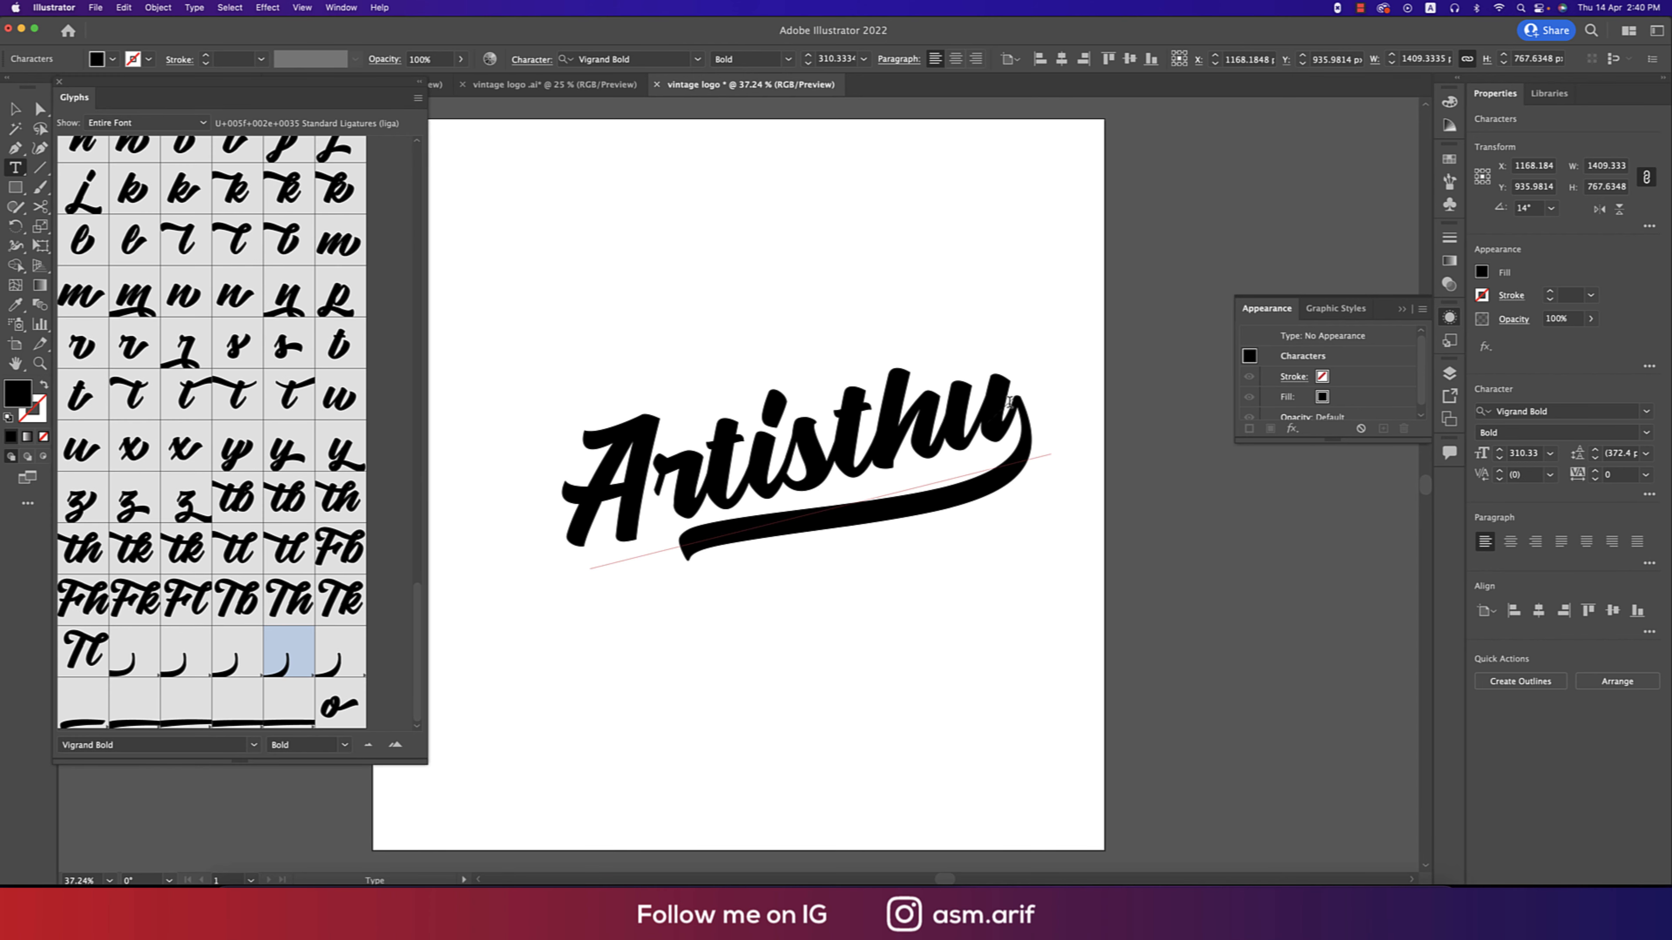
pyautogui.write('t')
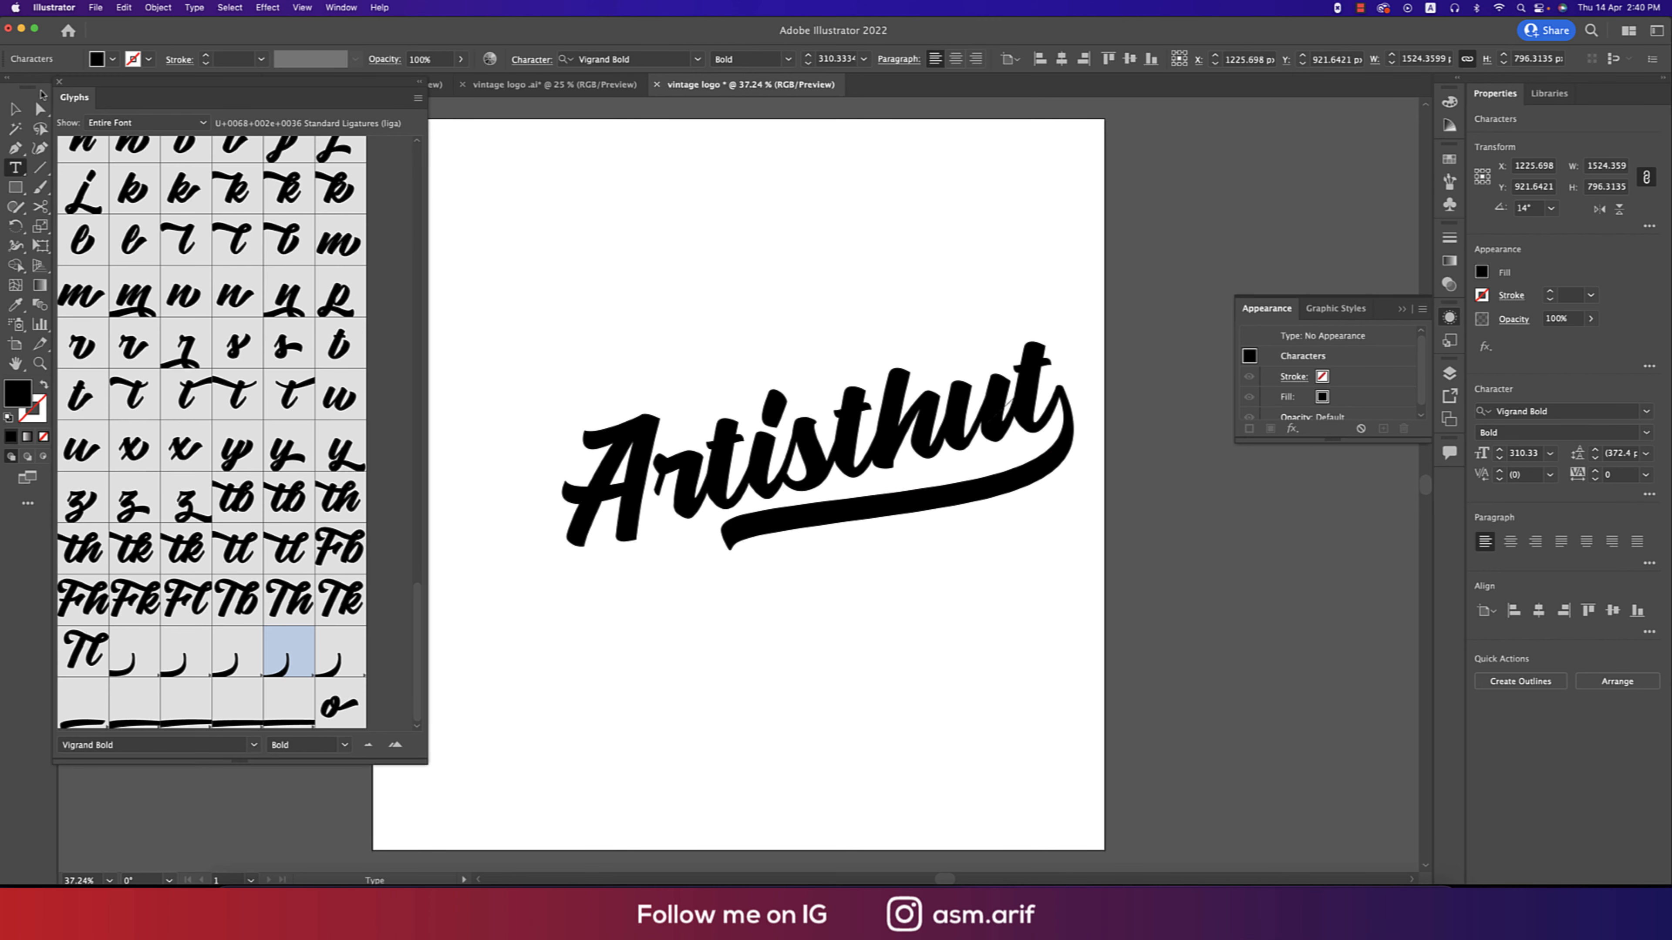
pyautogui.click(59, 81)
pyautogui.click(16, 109)
pyautogui.click(556, 288)
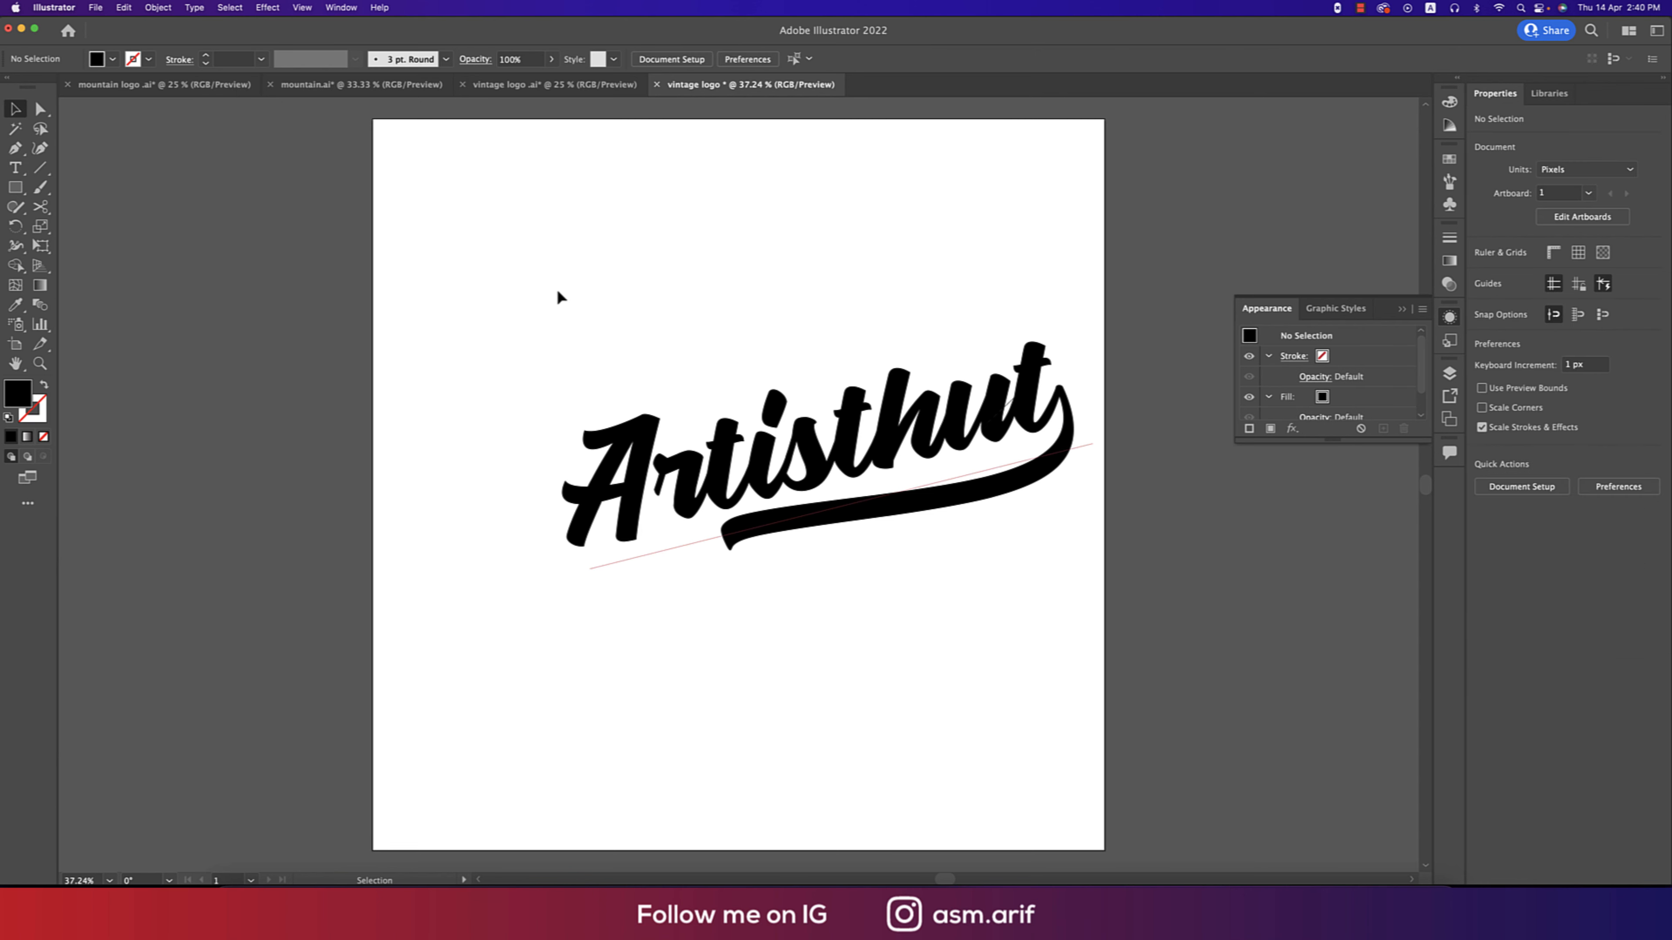
# Scale down the "Artisthut" lettering and reposition it around the middle of the artboard.
pyautogui.moveTo(941, 432); pyautogui.dragTo(893, 453)
pyautogui.moveTo(1037, 415); pyautogui.dragTo(981, 428)
pyautogui.moveTo(956, 449); pyautogui.dragTo(930, 451)
pyautogui.click(327, 267)
# Add the text "painter" above the "Artisthut" lettering, set in Silom Regular and scaled down to about 122 pt.
pyautogui.click(16, 168)
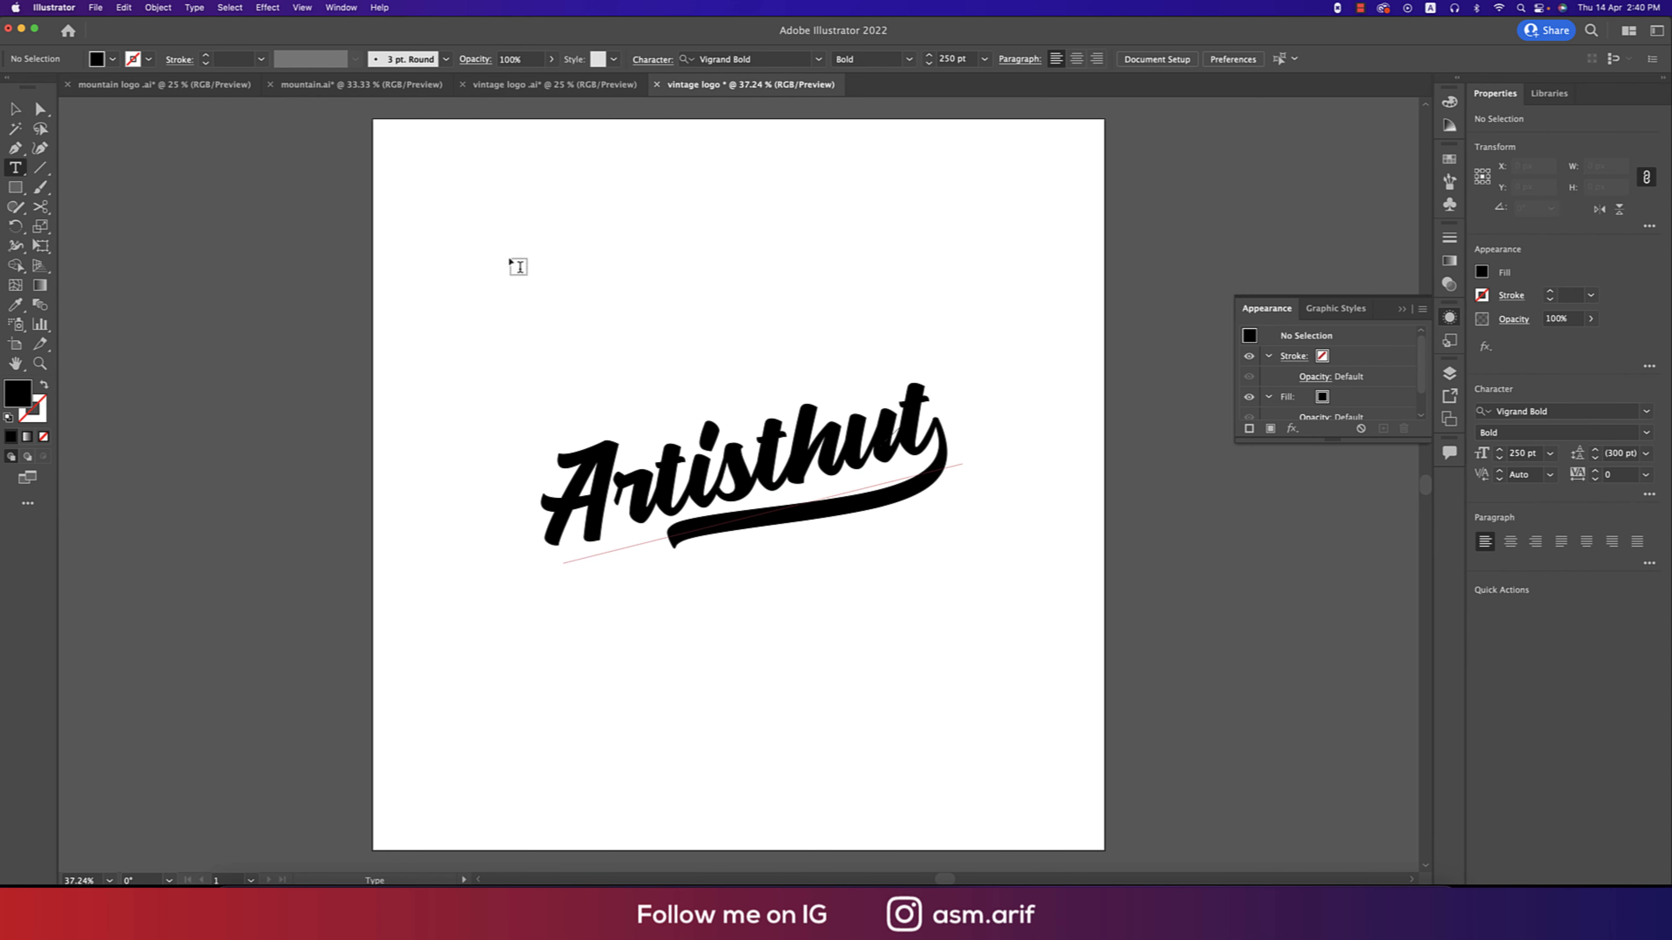
pyautogui.click(667, 293)
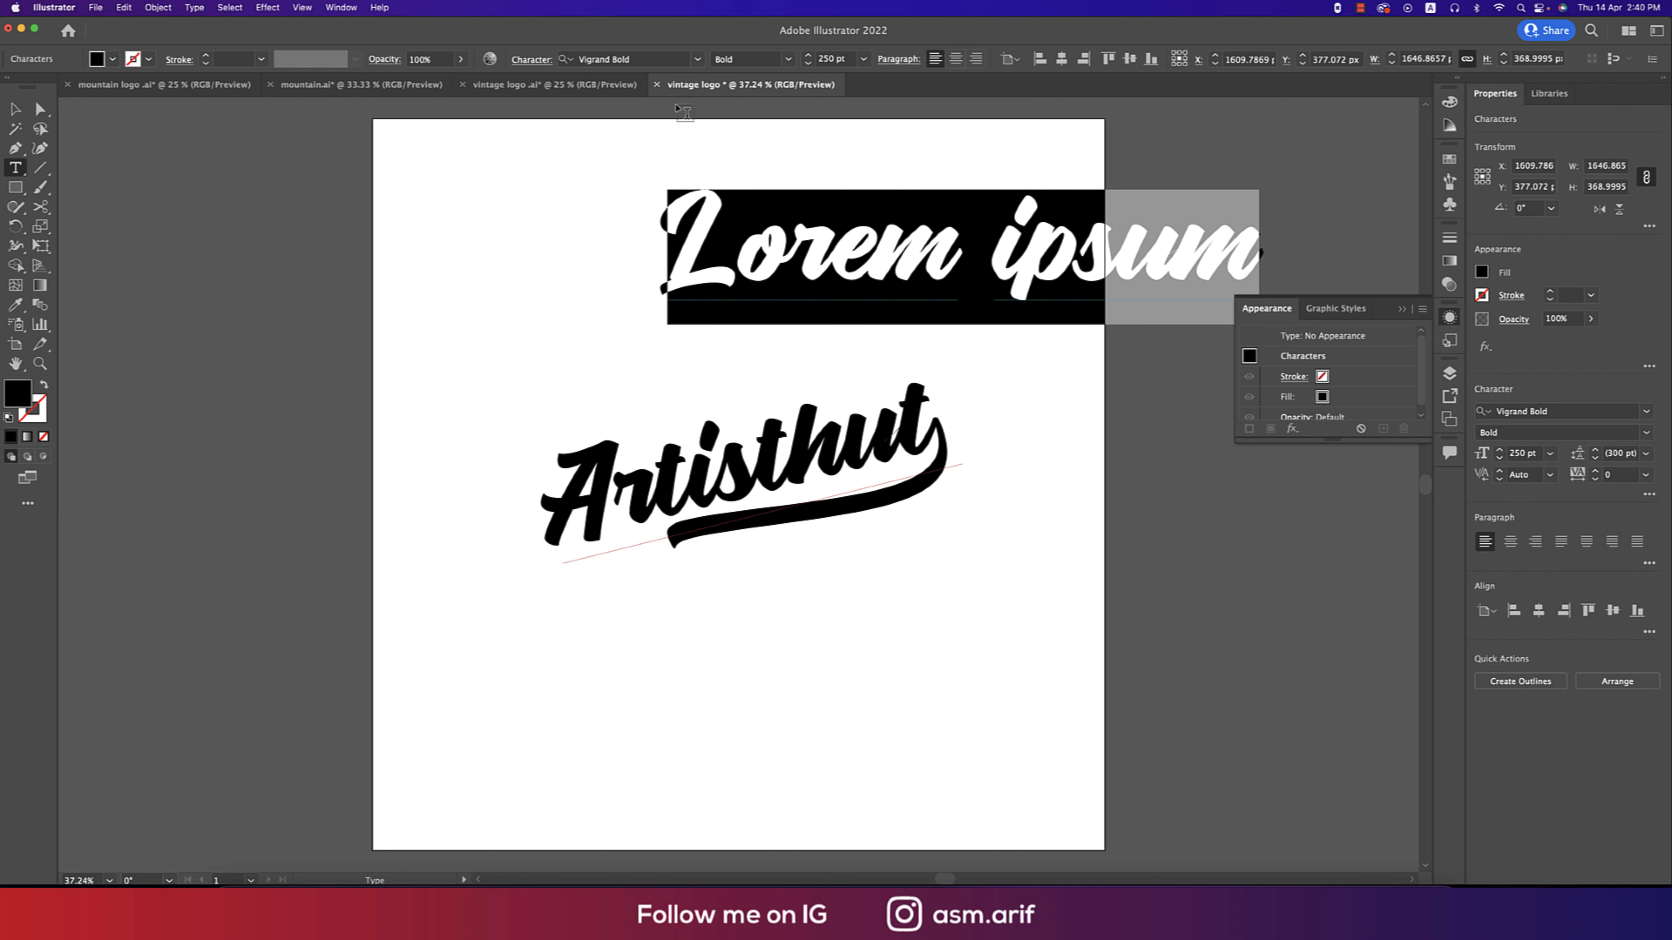
pyautogui.write('painter')
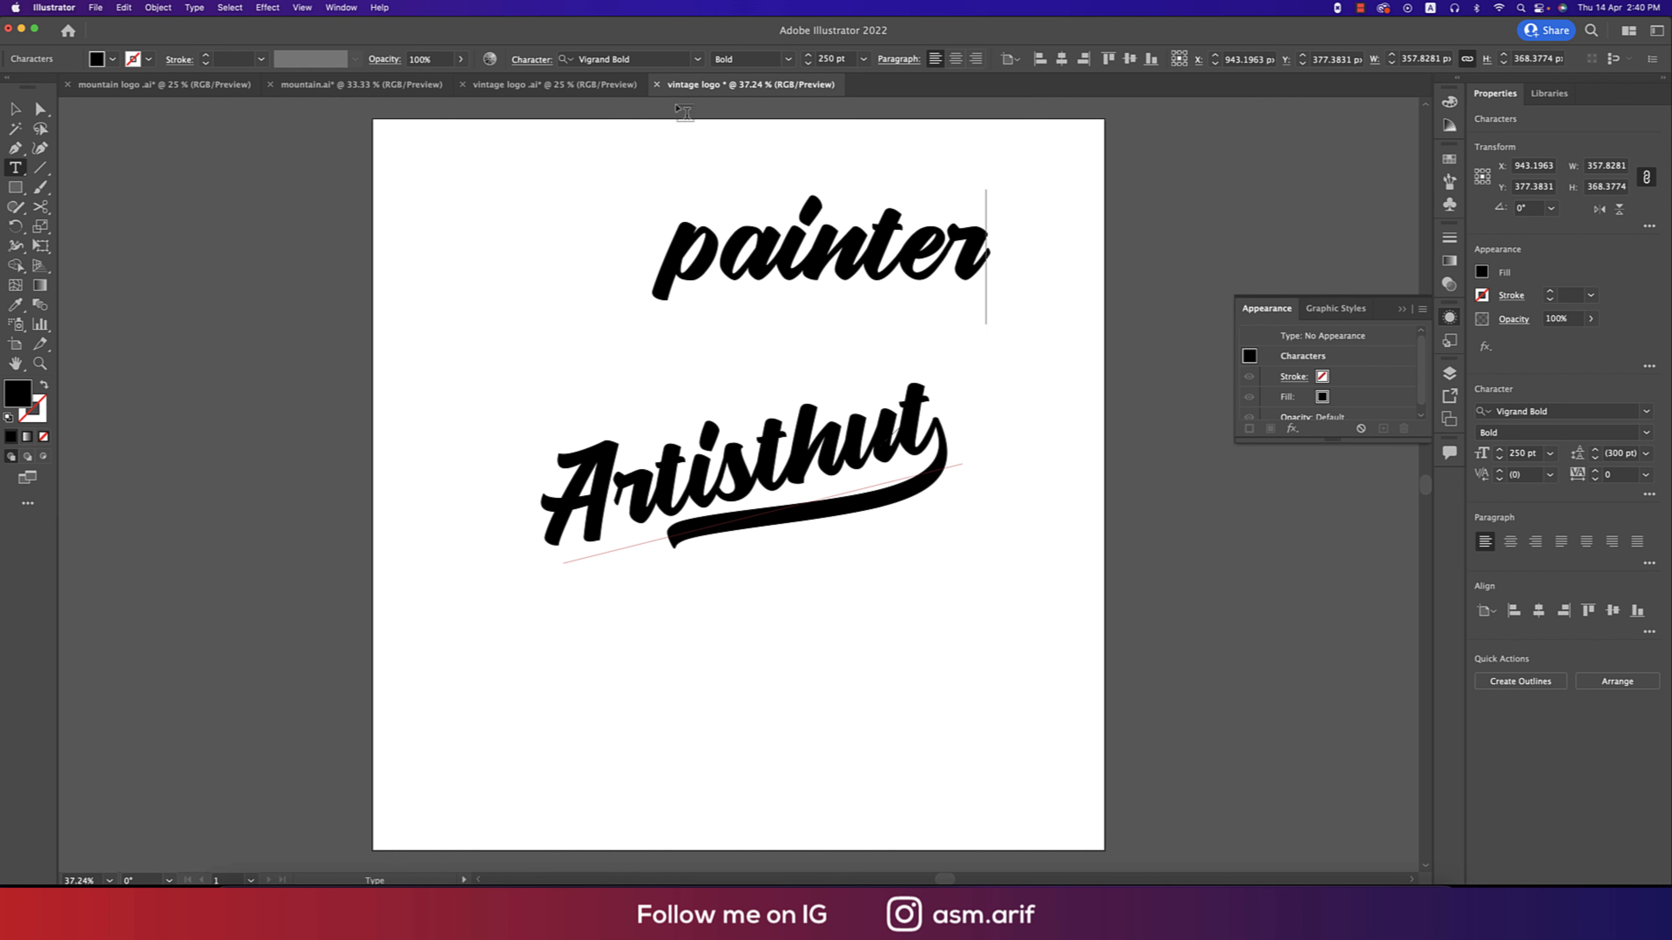
pyautogui.press('Escape')
pyautogui.click(697, 59)
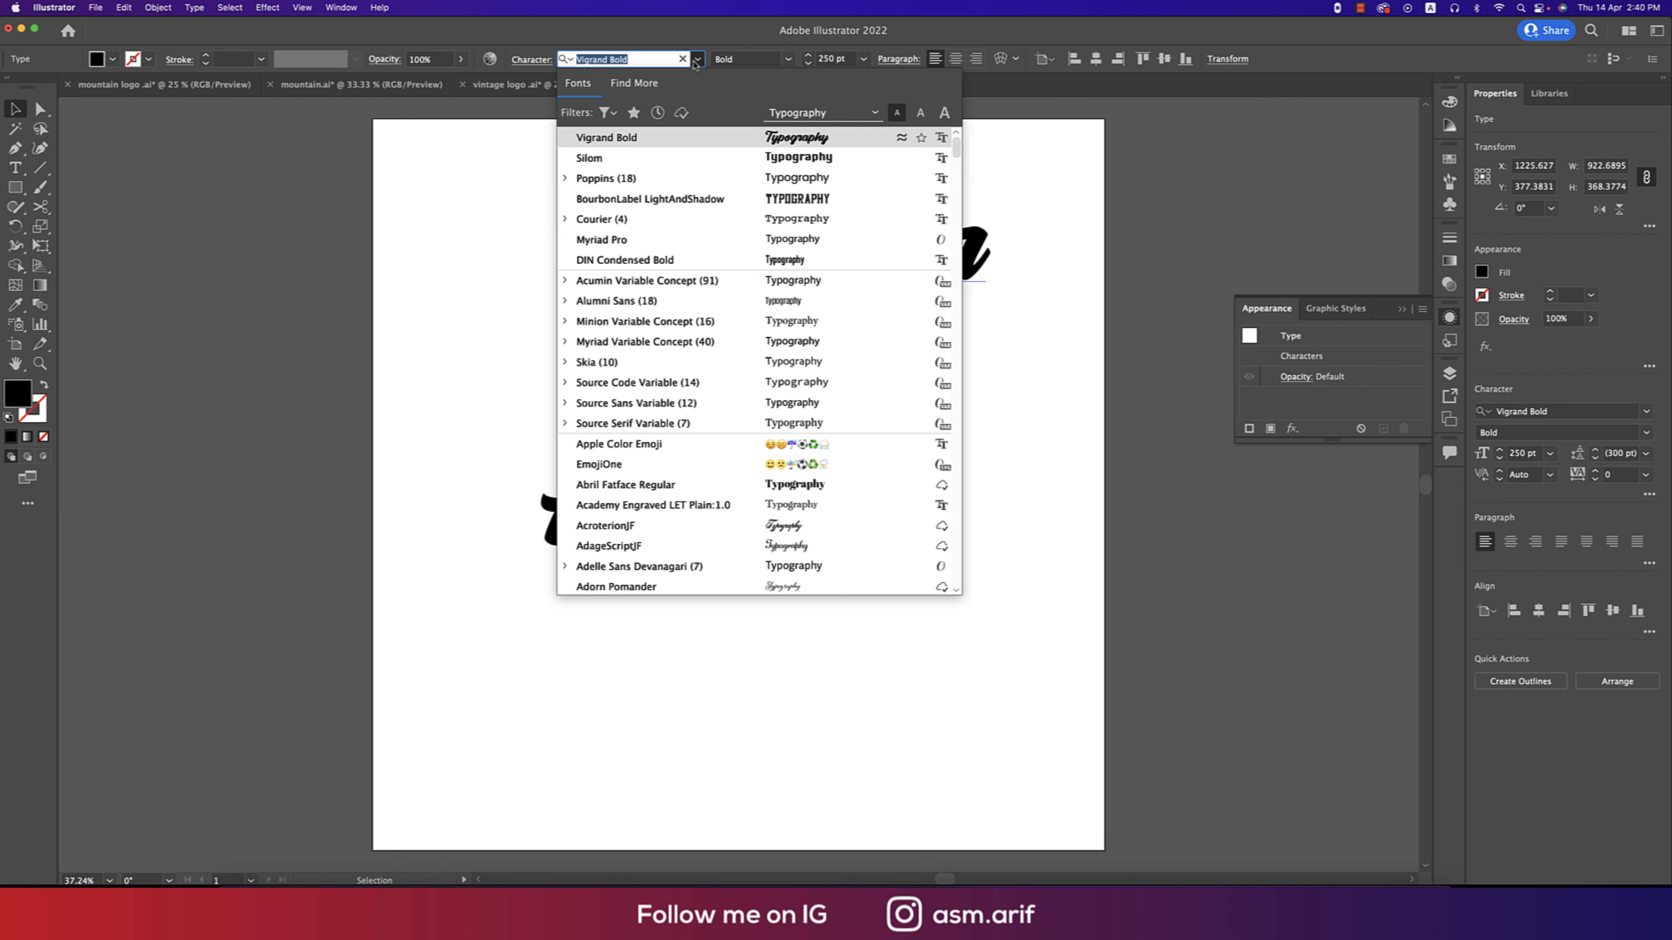
pyautogui.click(727, 158)
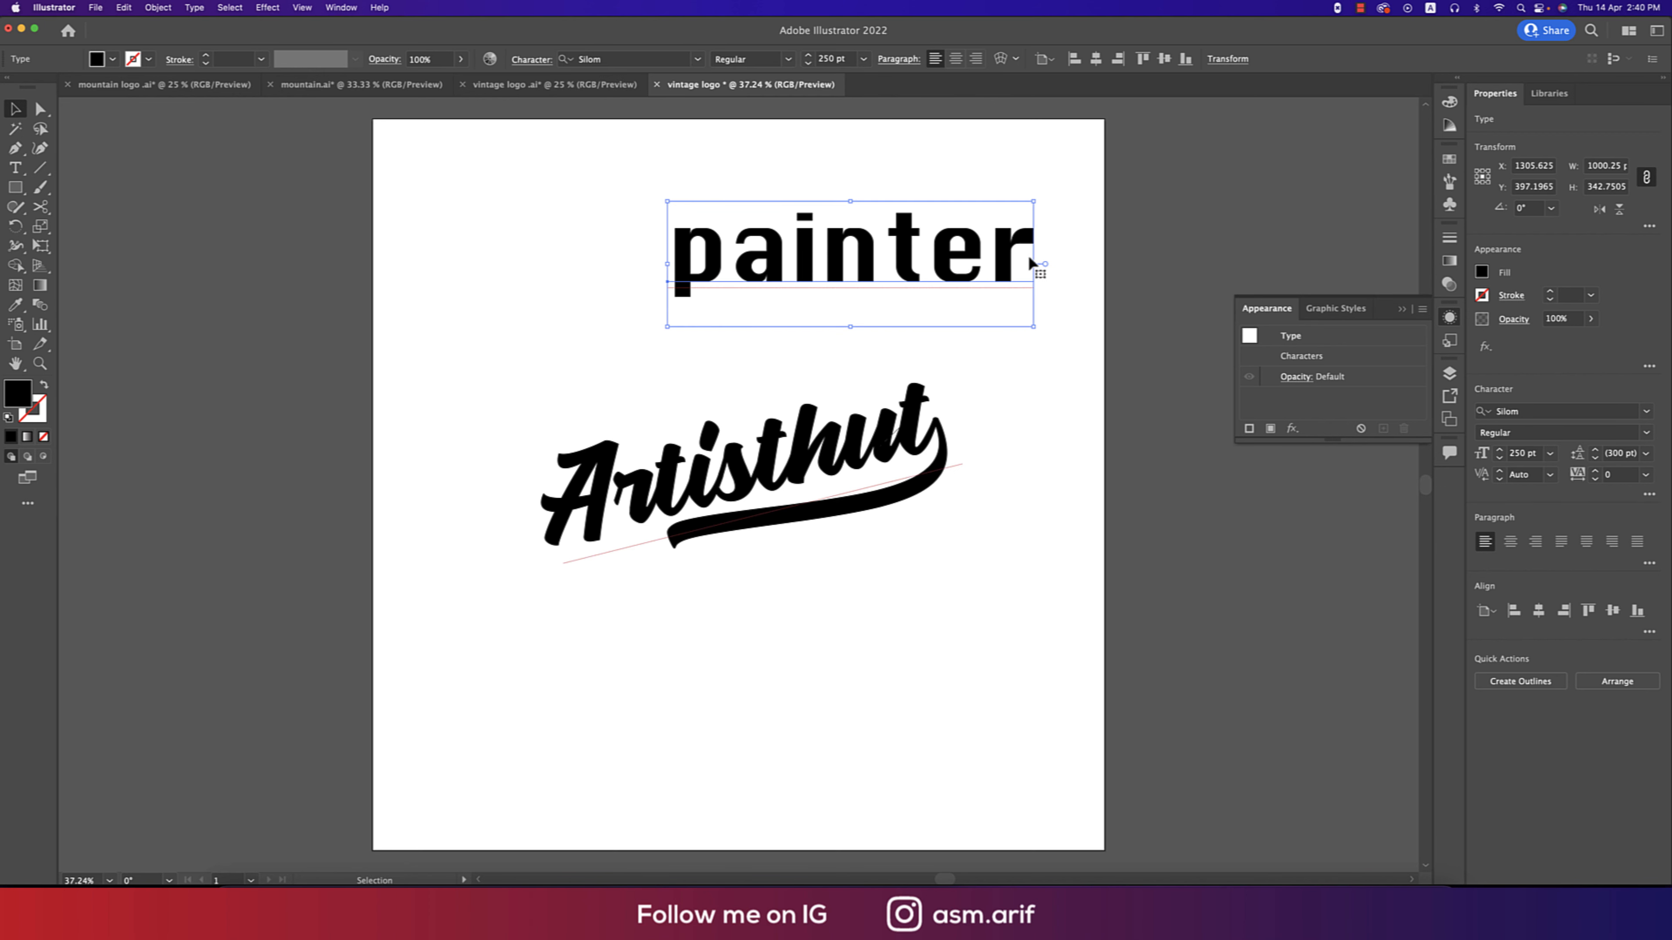
pyautogui.moveTo(1034, 265)
pyautogui.mouseDown()
pyautogui.moveTo(866, 267)
pyautogui.moveTo(830, 315)
pyautogui.mouseUp()
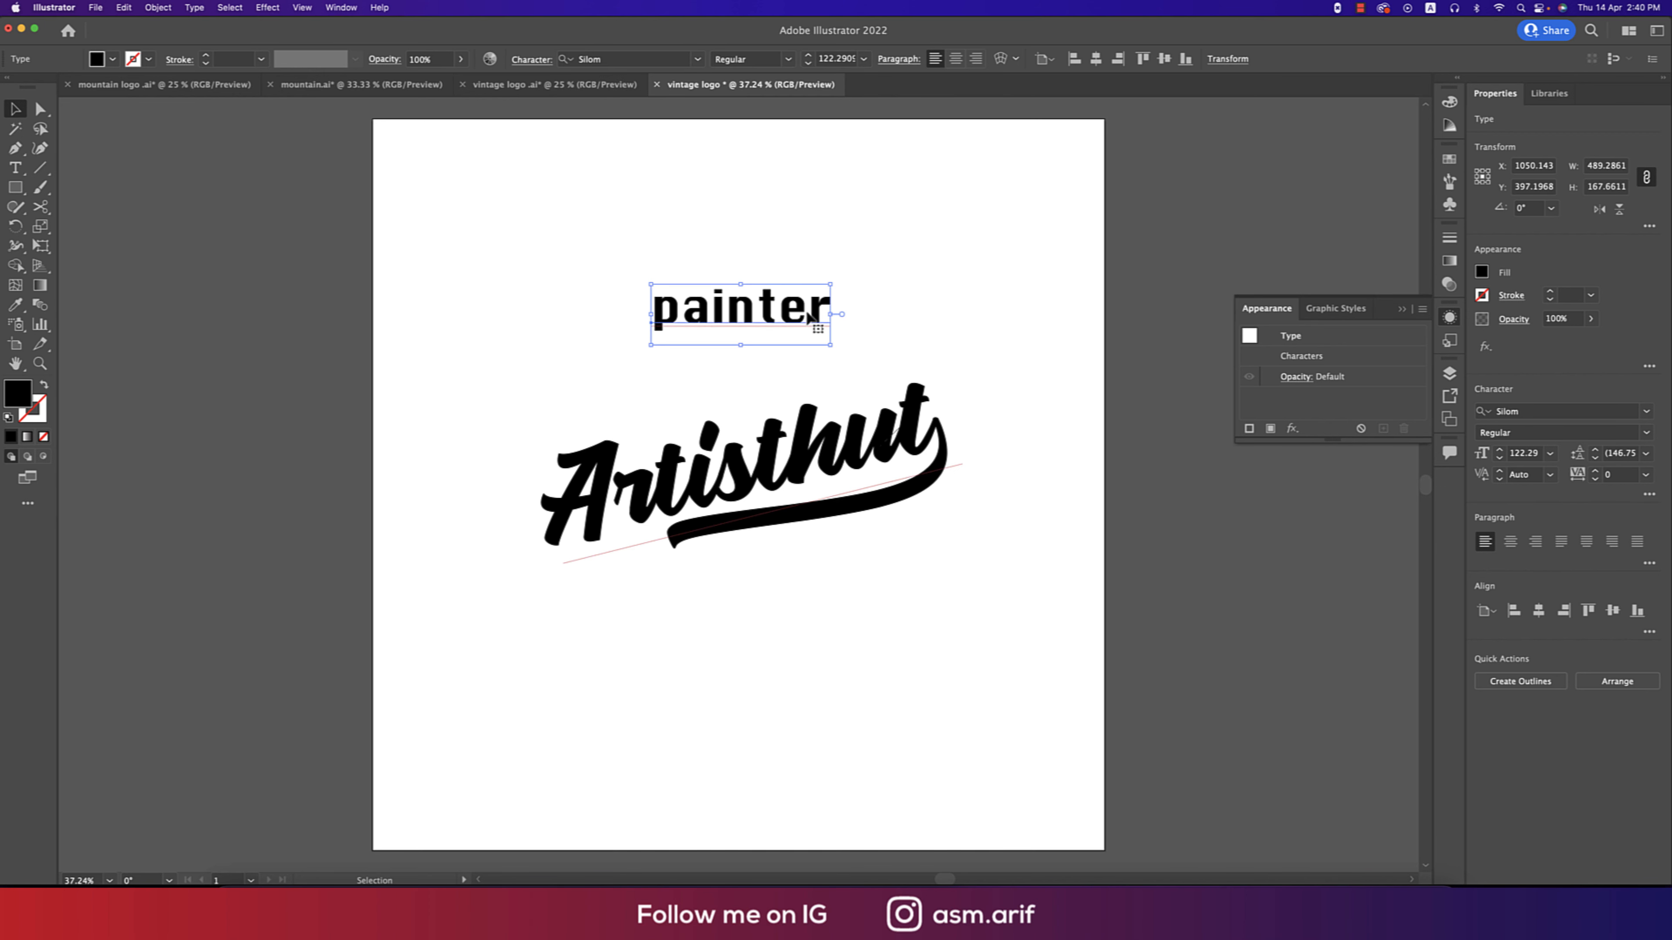
# Set the small text above the lettering to all caps and shorten its wording to "PAINT".
pyautogui.click(531, 59)
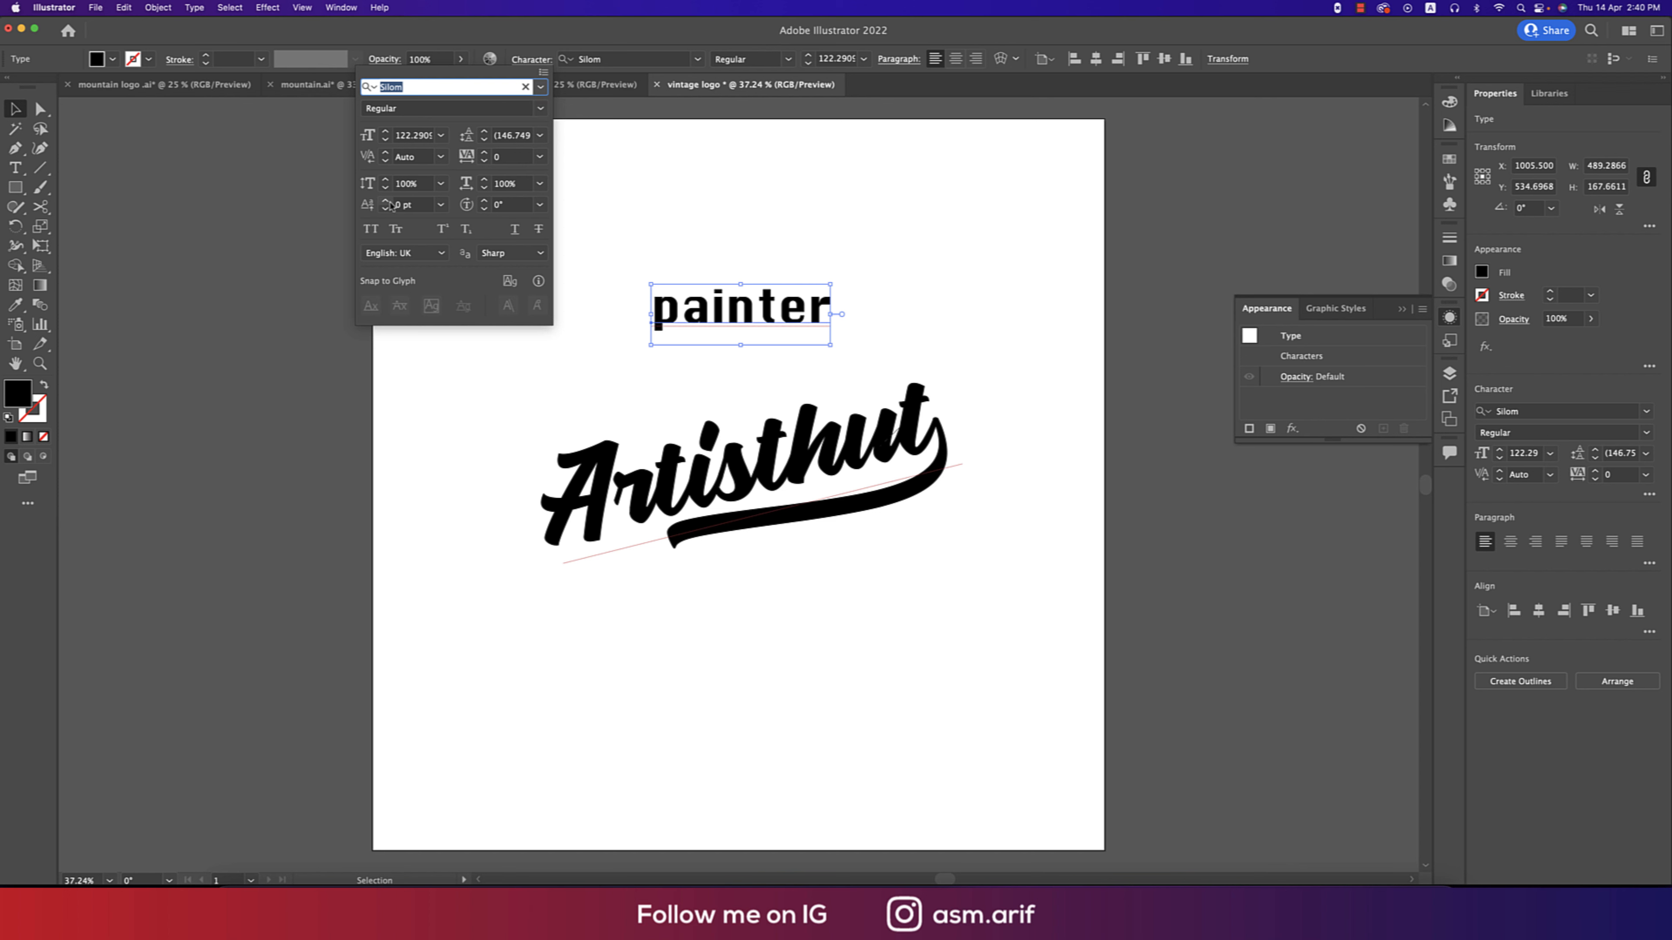
pyautogui.click(371, 229)
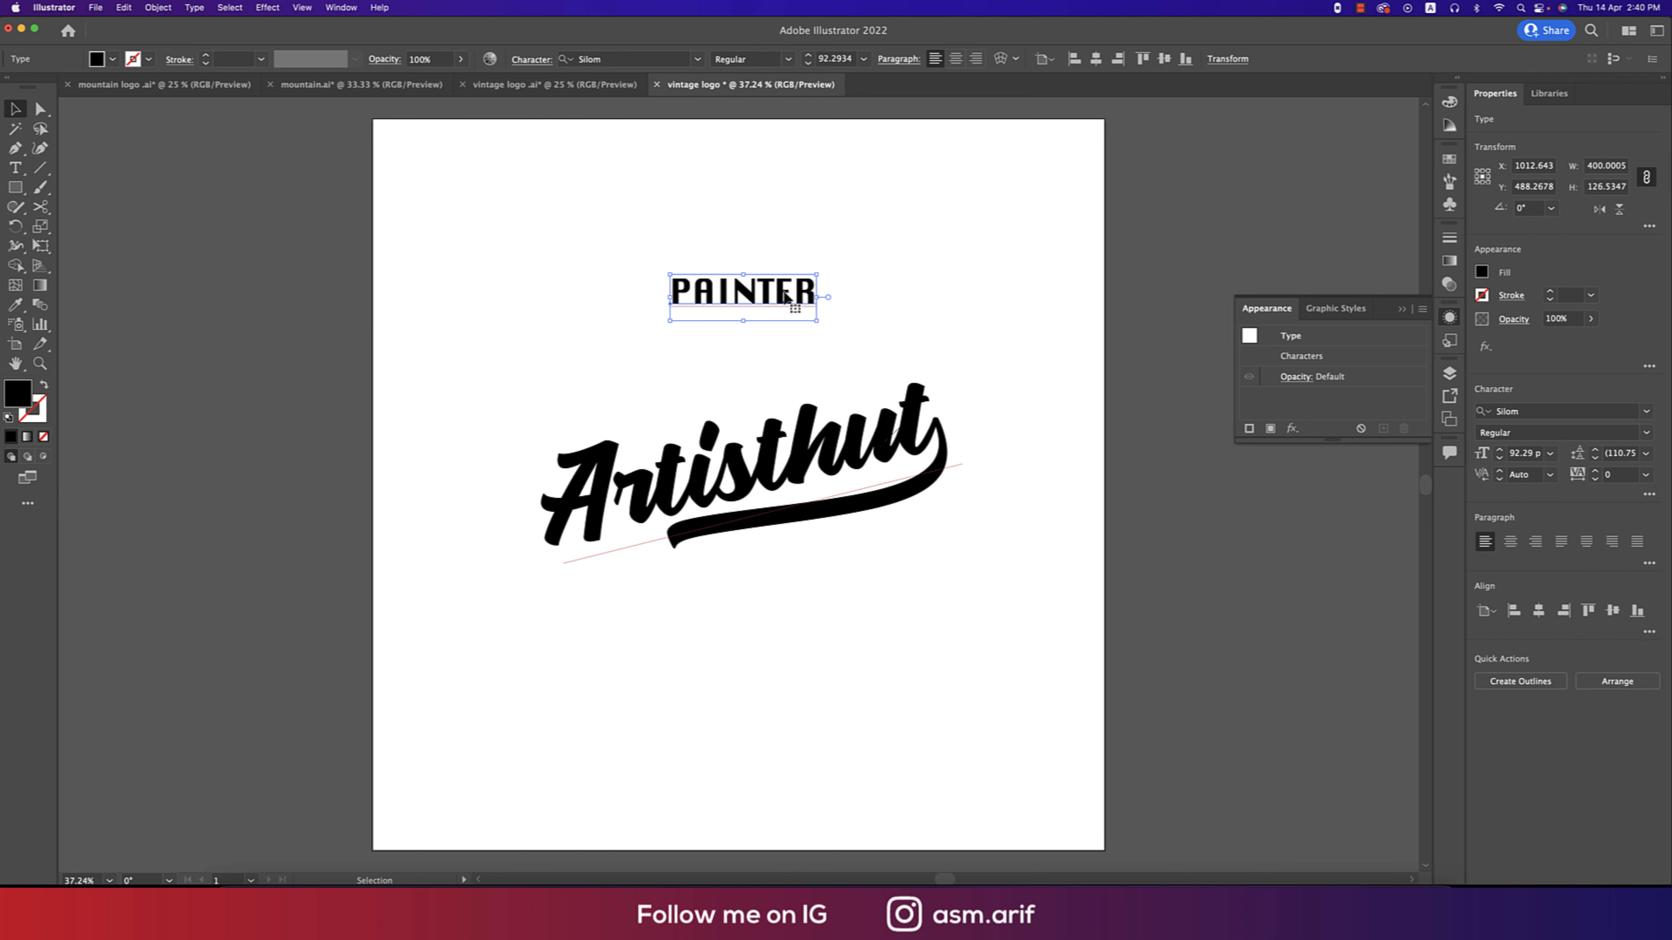
pyautogui.doubleClick(790, 303)
pyautogui.press('super+a')
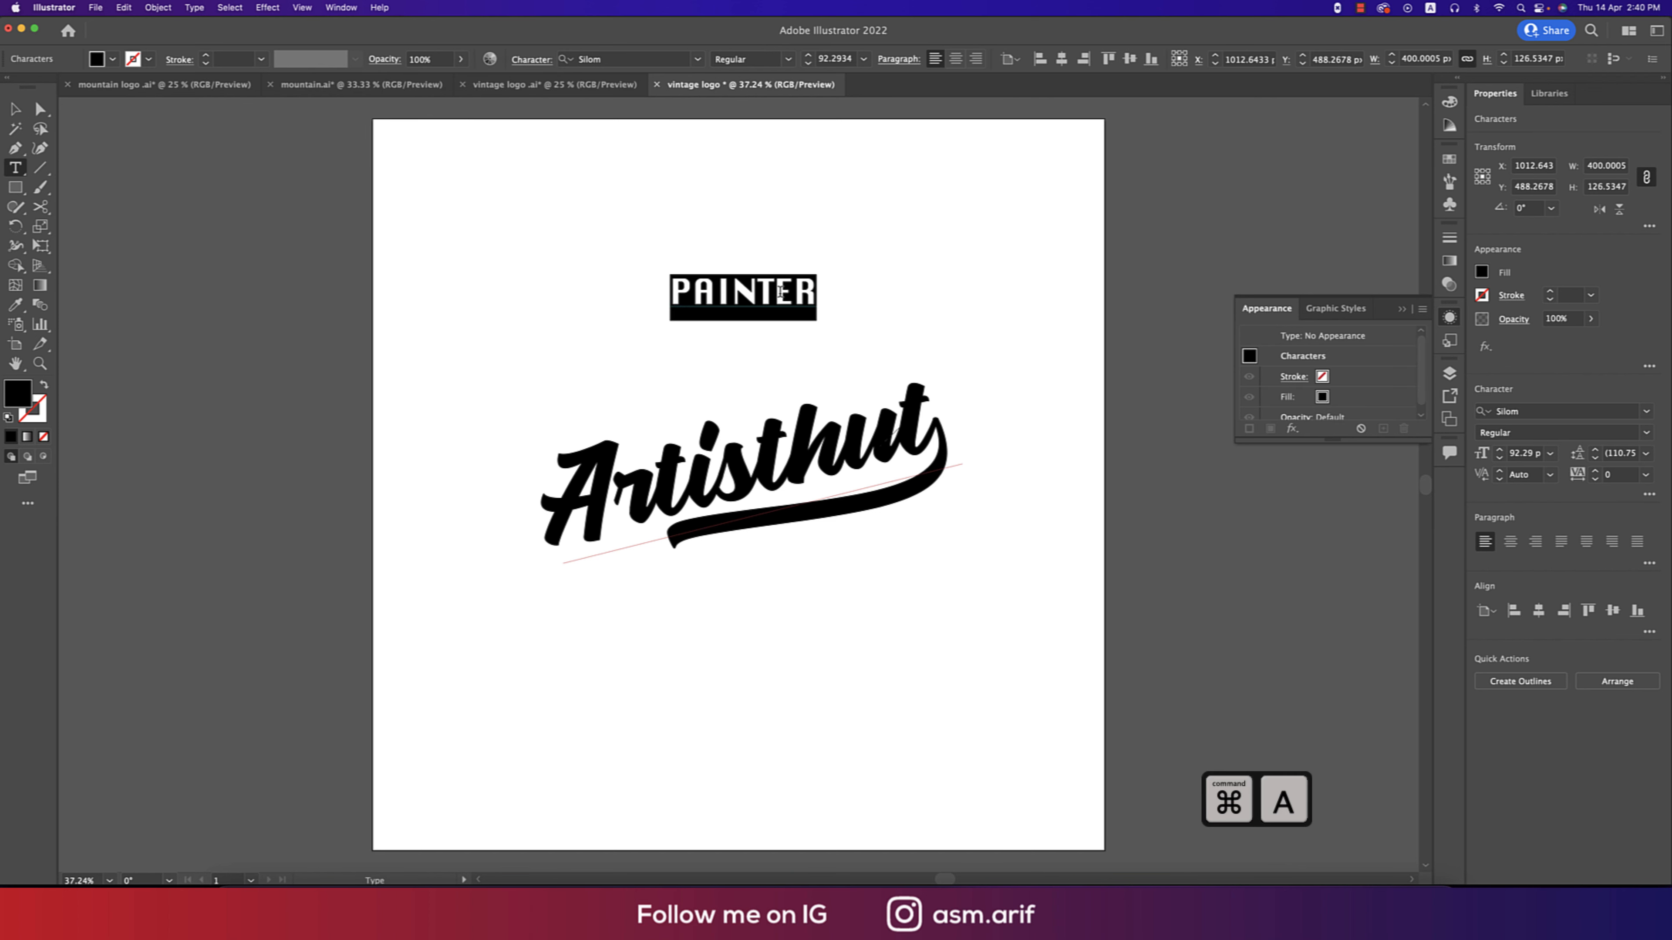
pyautogui.write('PAINT')
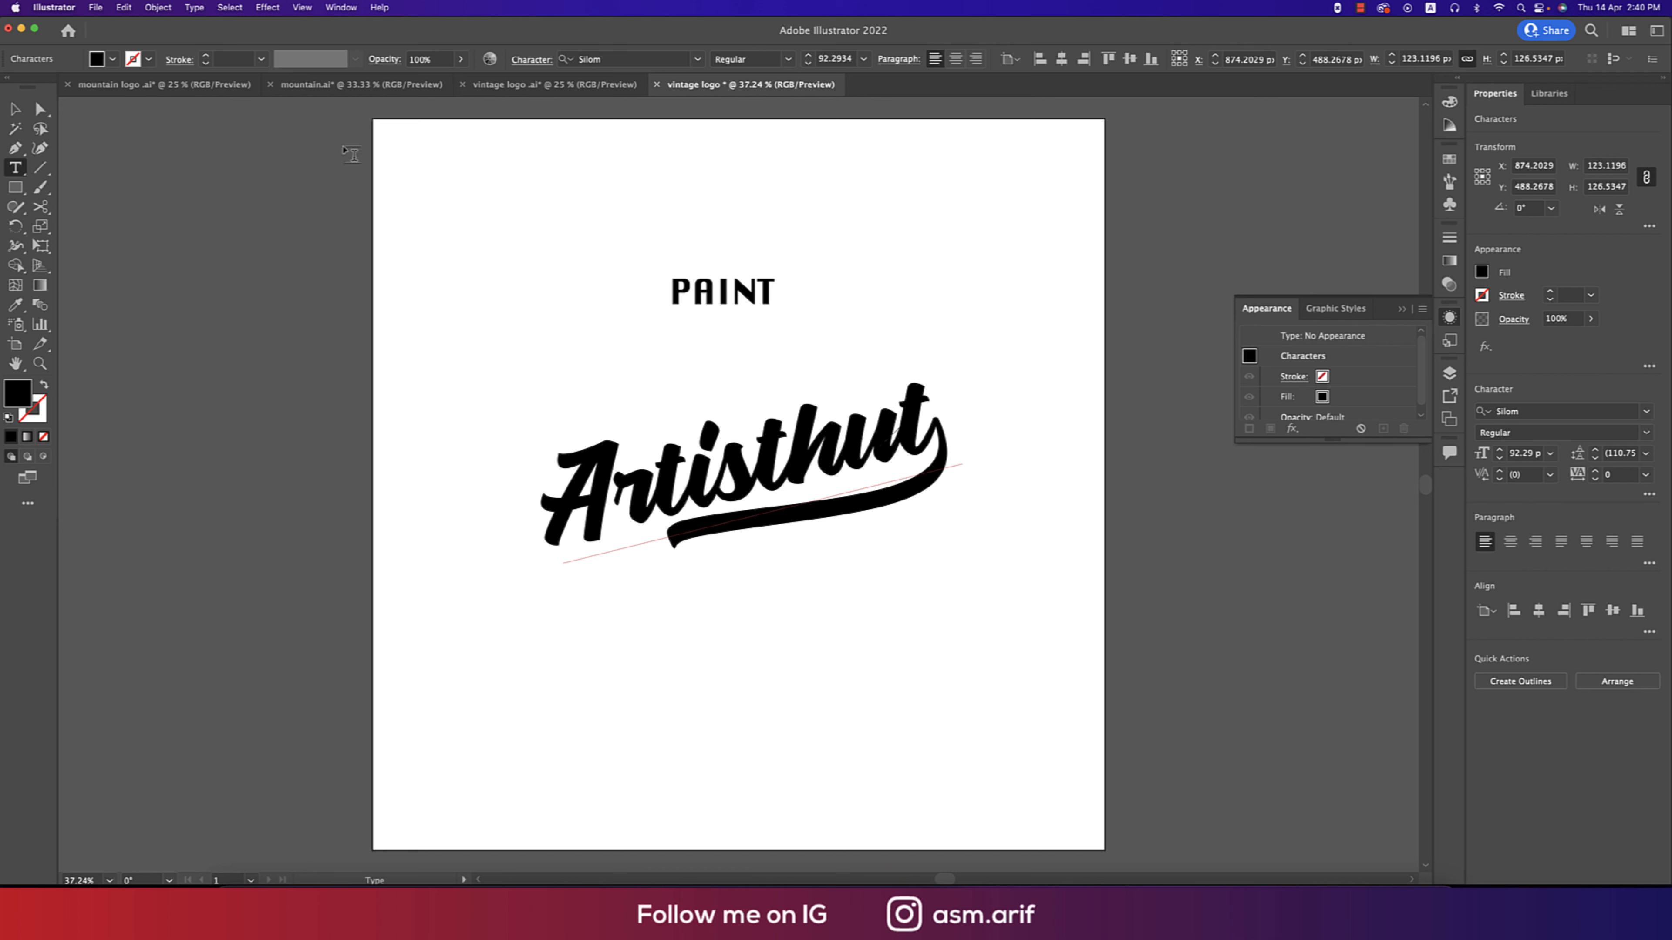
# Change the font of "PAINT" to October Compressed Tamil Heavy and enlarge the text to about 144 pt.
pyautogui.click(14, 109)
pyautogui.moveTo(777, 297); pyautogui.dragTo(809, 297)
pyautogui.click(655, 59)
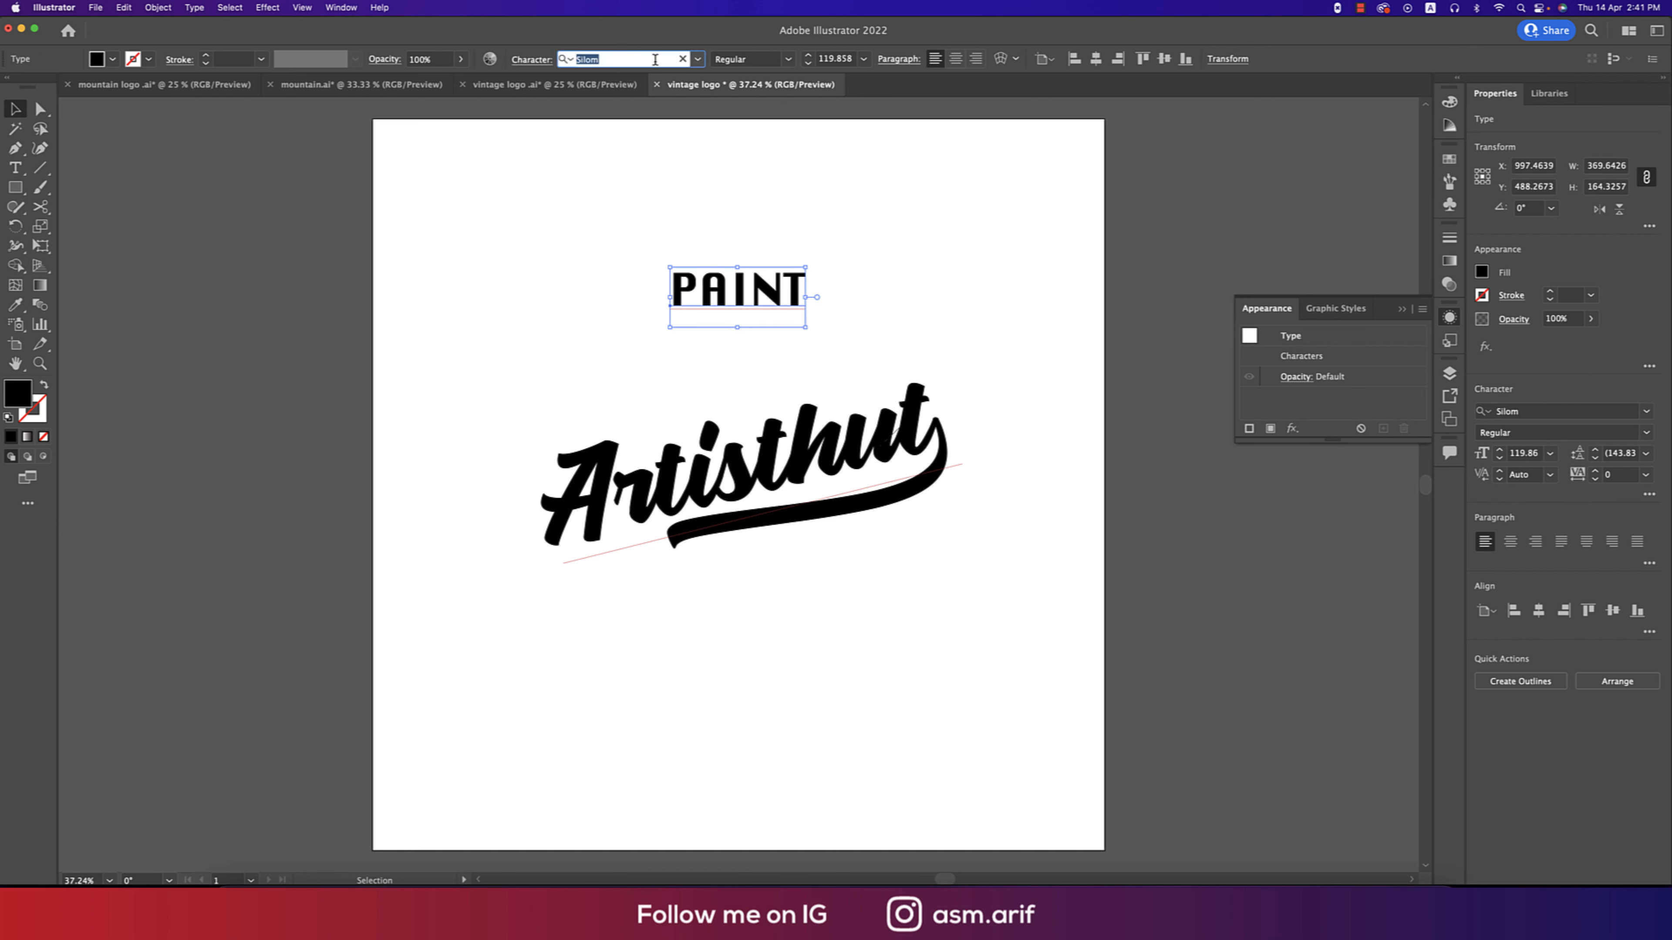
pyautogui.write('beb')
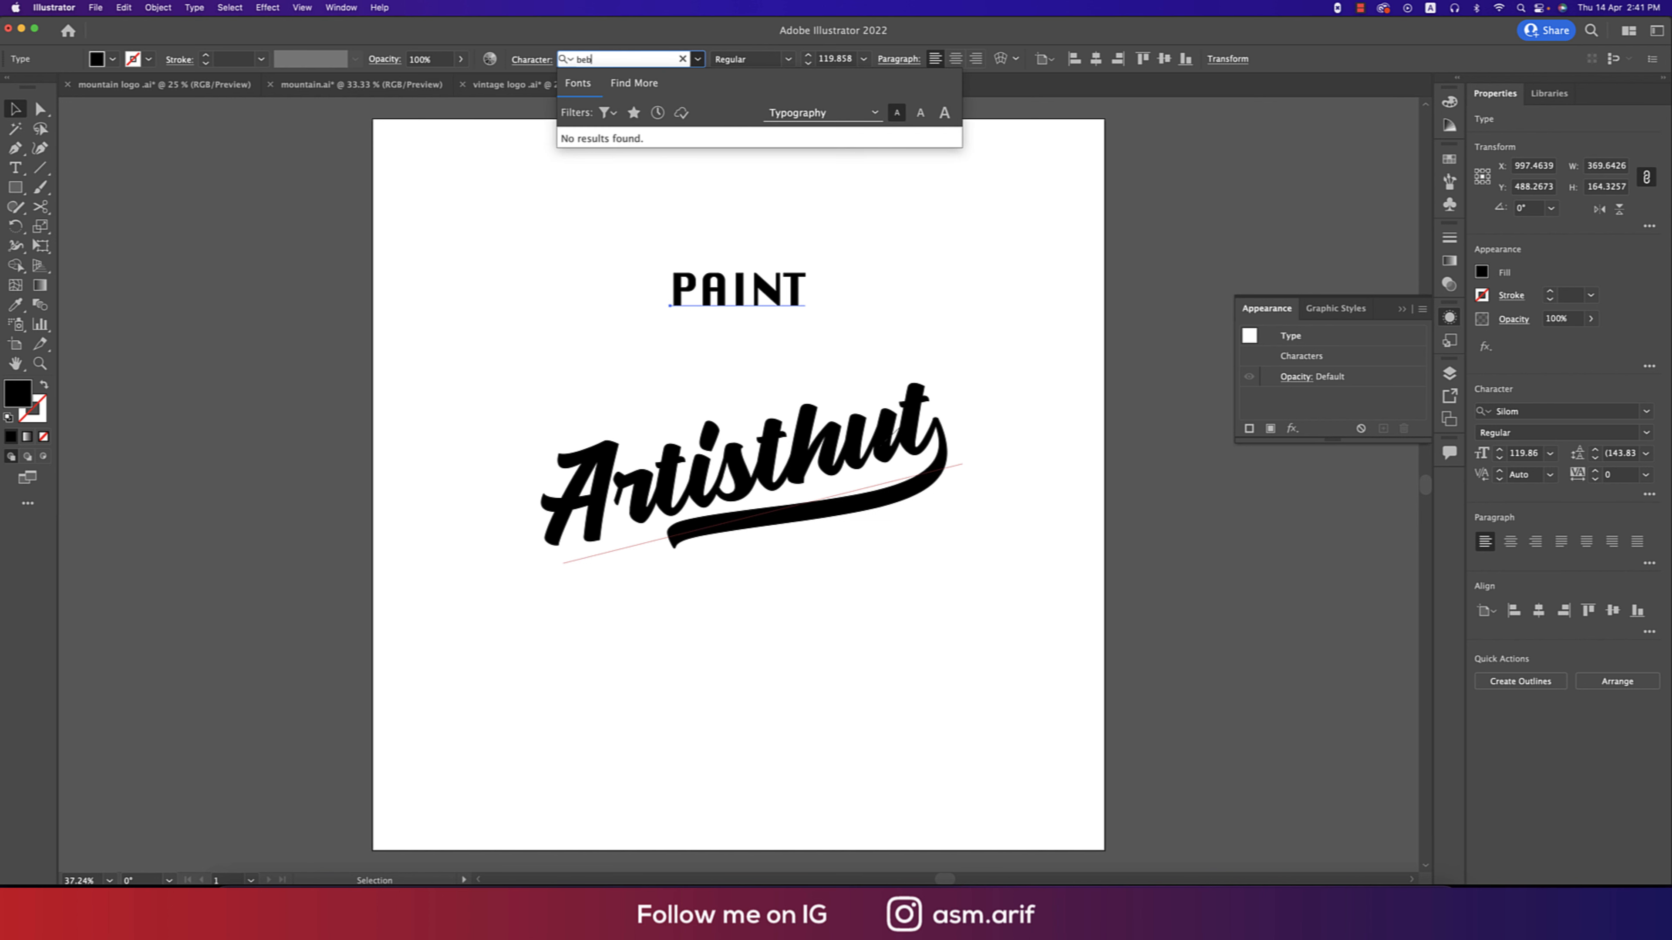
pyautogui.press('BackSpace')
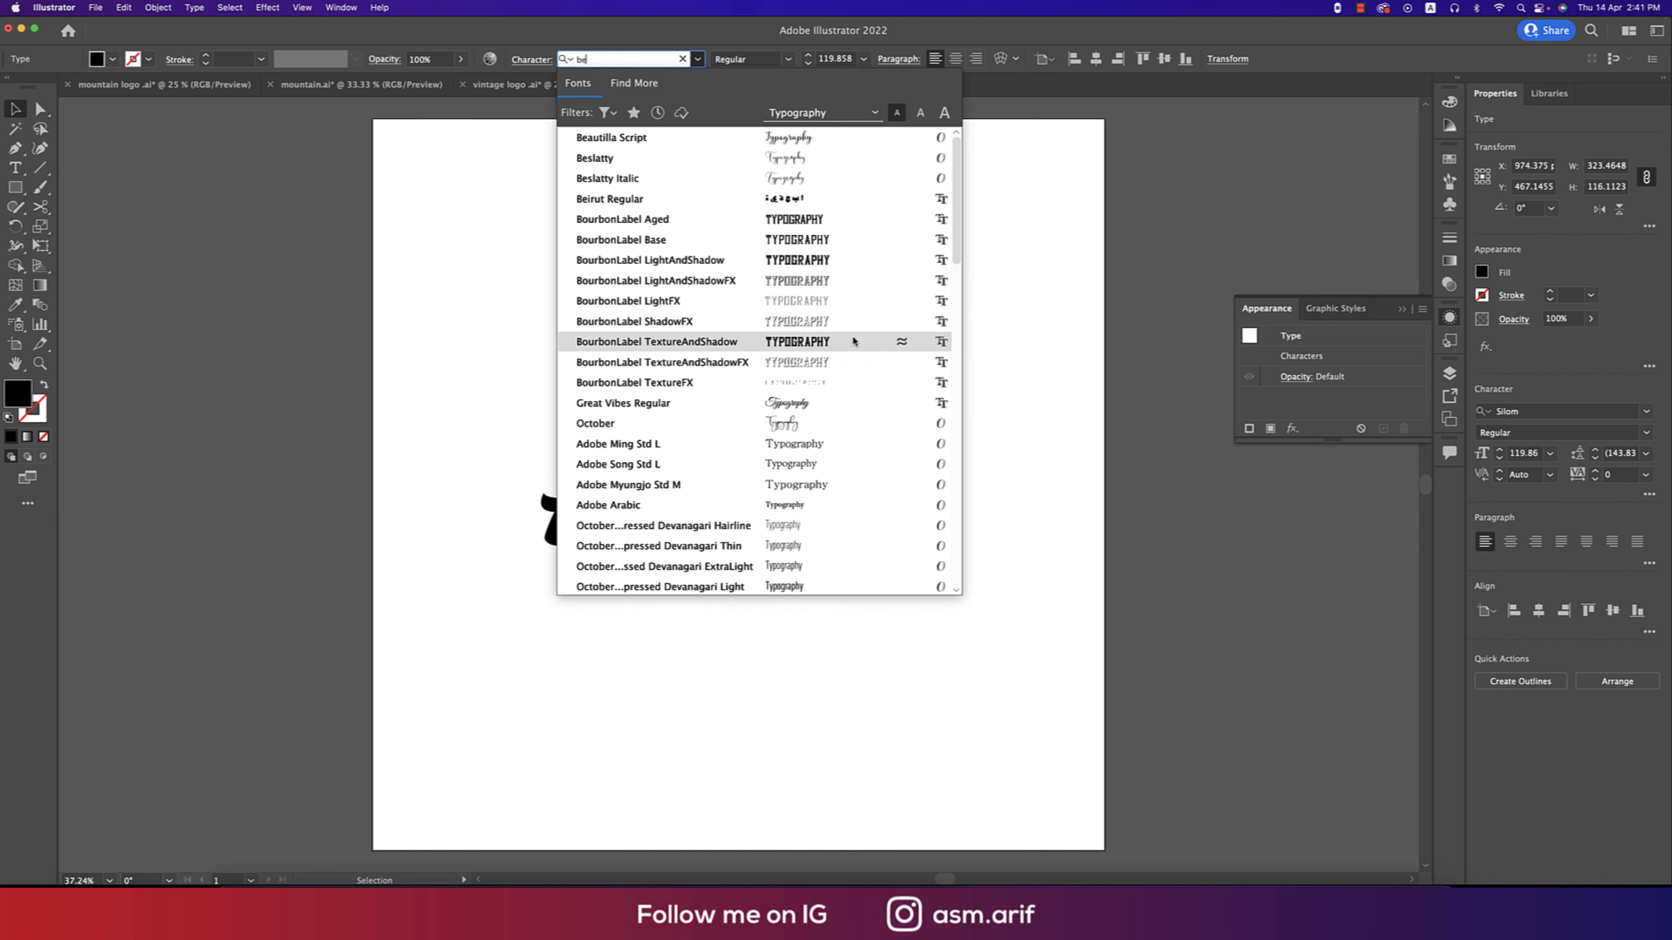
pyautogui.scroll(-10, 854, 341)
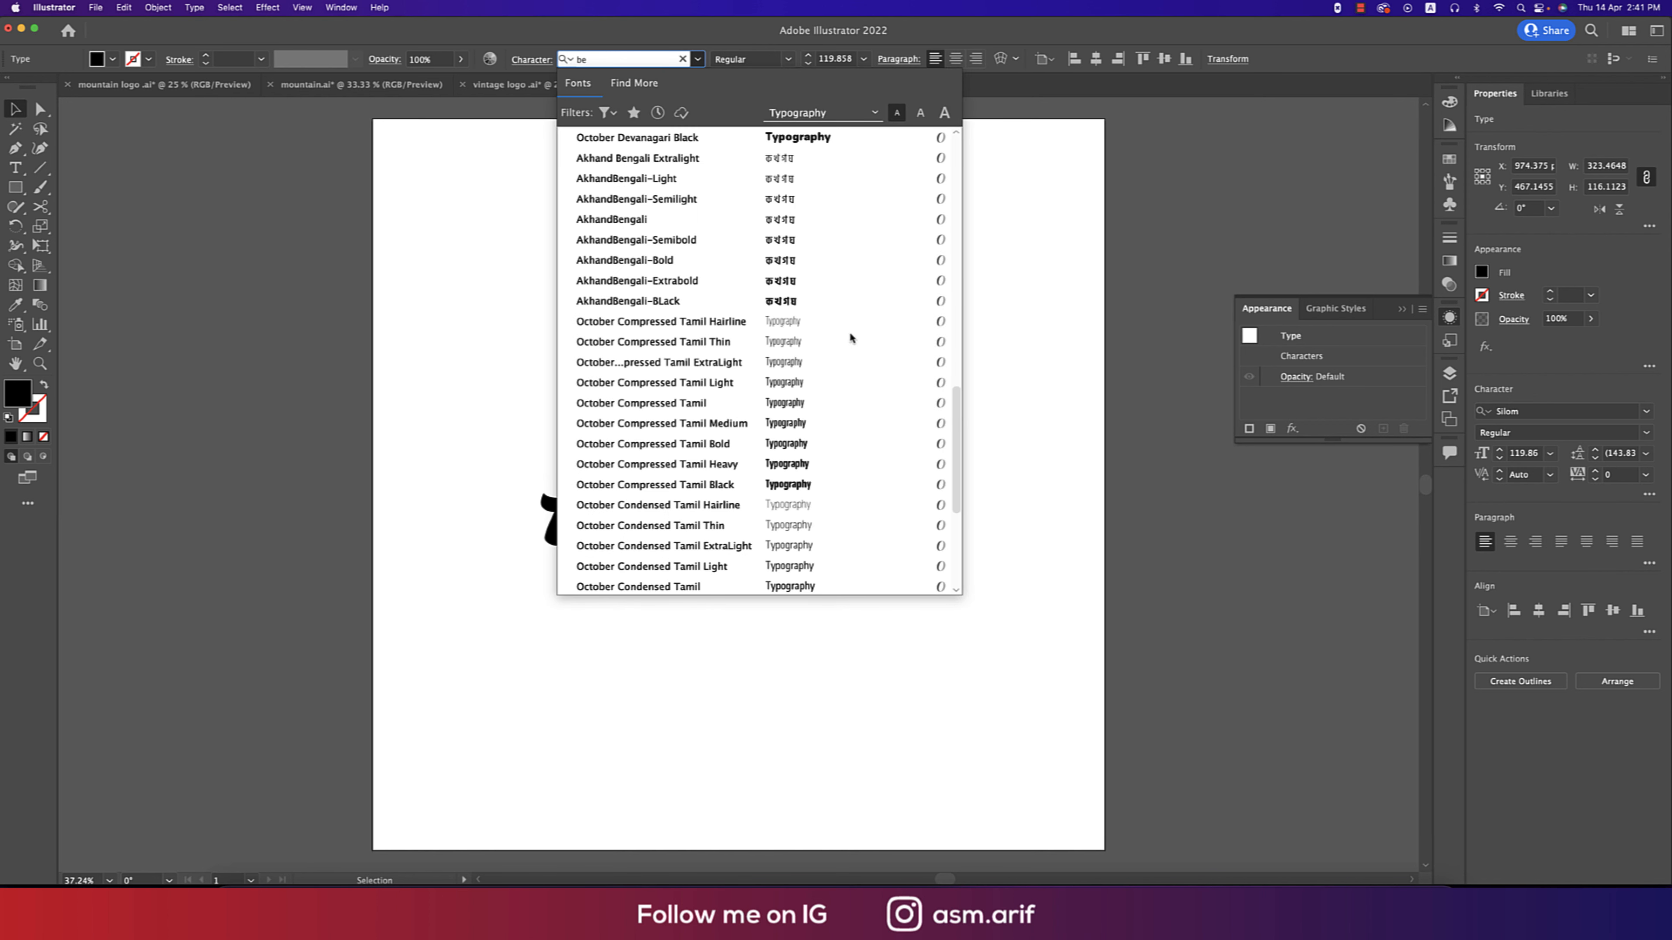
pyautogui.click(820, 465)
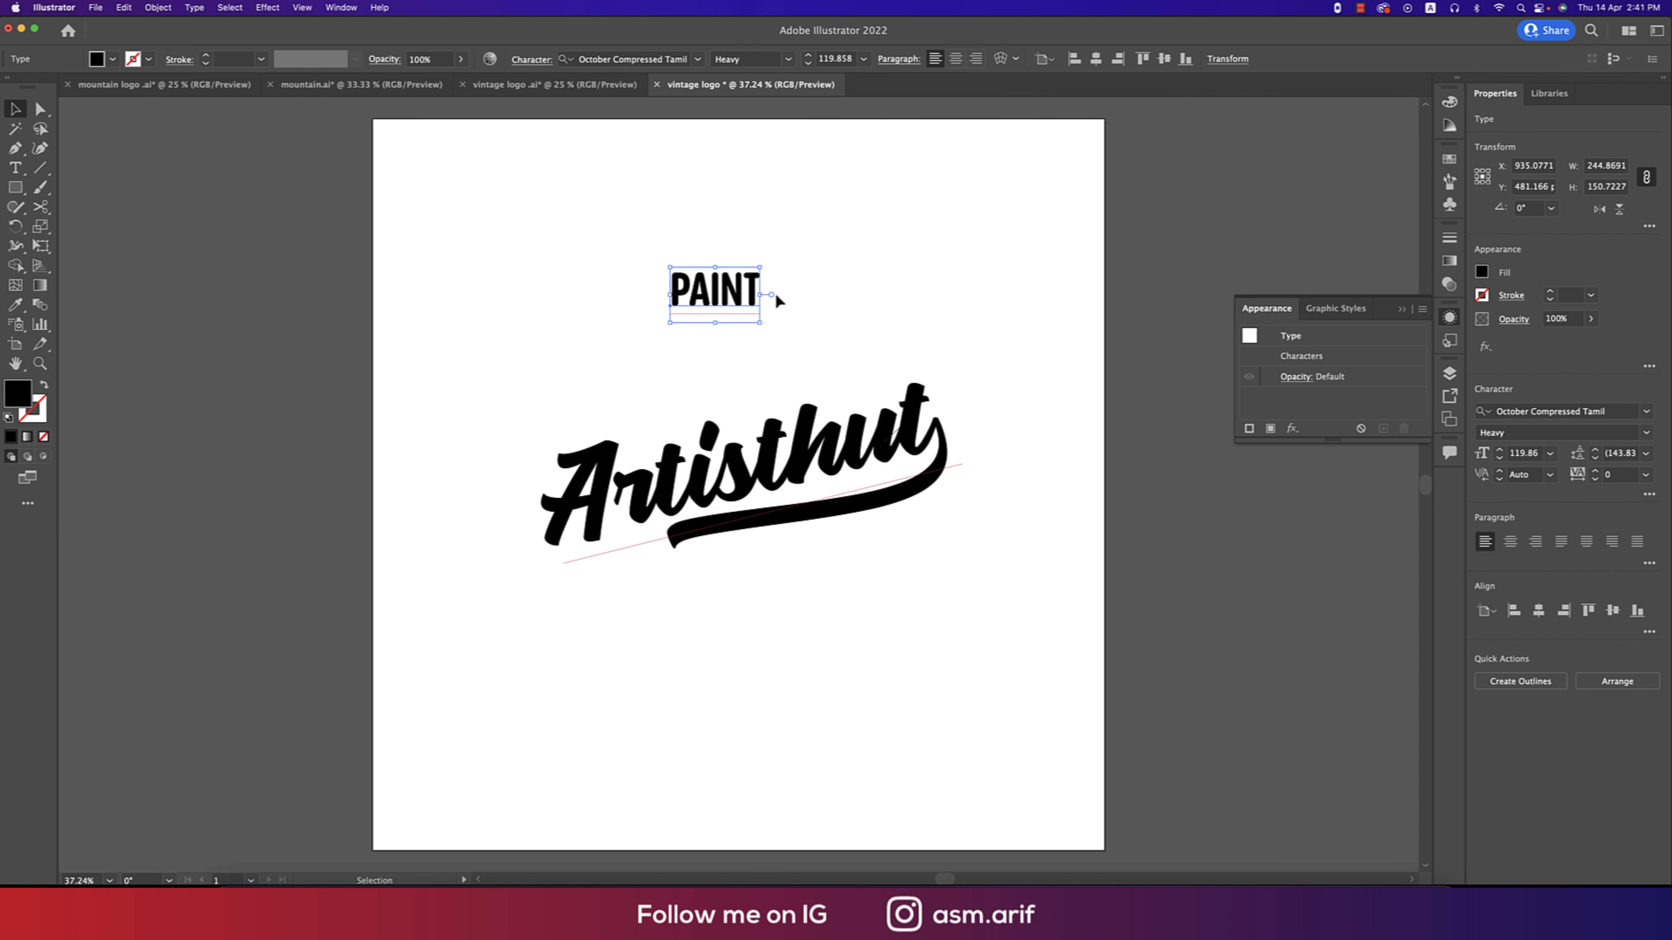
pyautogui.moveTo(760, 294); pyautogui.dragTo(811, 302)
pyautogui.click(839, 300)
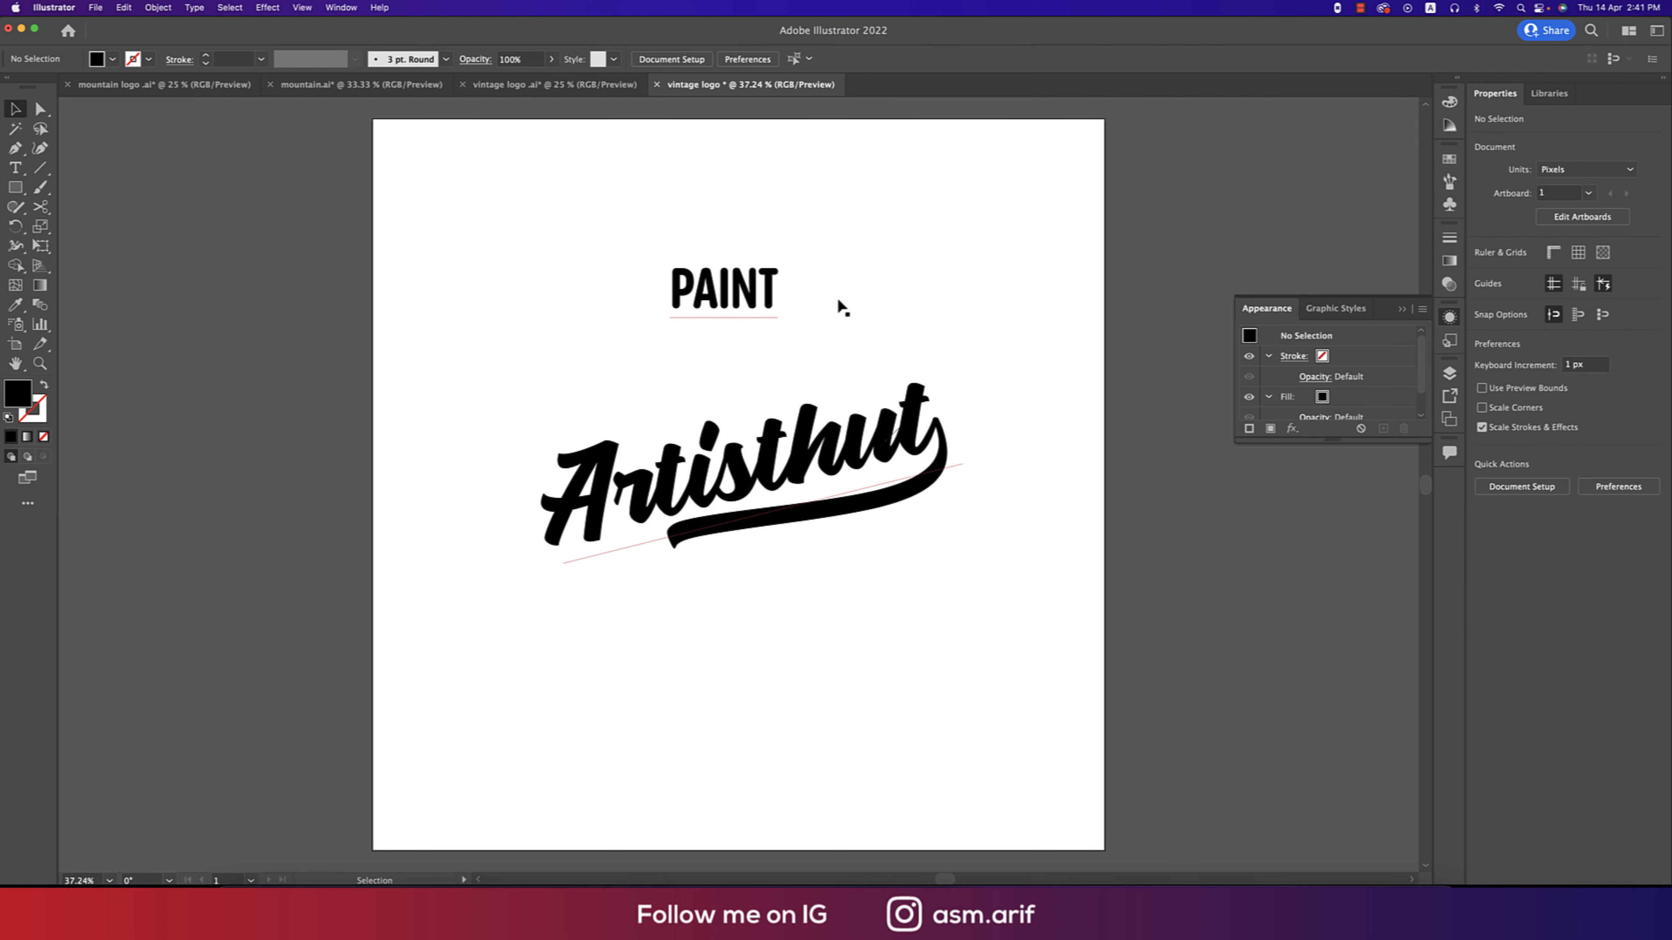
# Draw a black square about 252 px wide in the artboard's upper-left area and rotate it 45° into a diamond.
pyautogui.moveTo(15, 187); pyautogui.dragTo(94, 198)
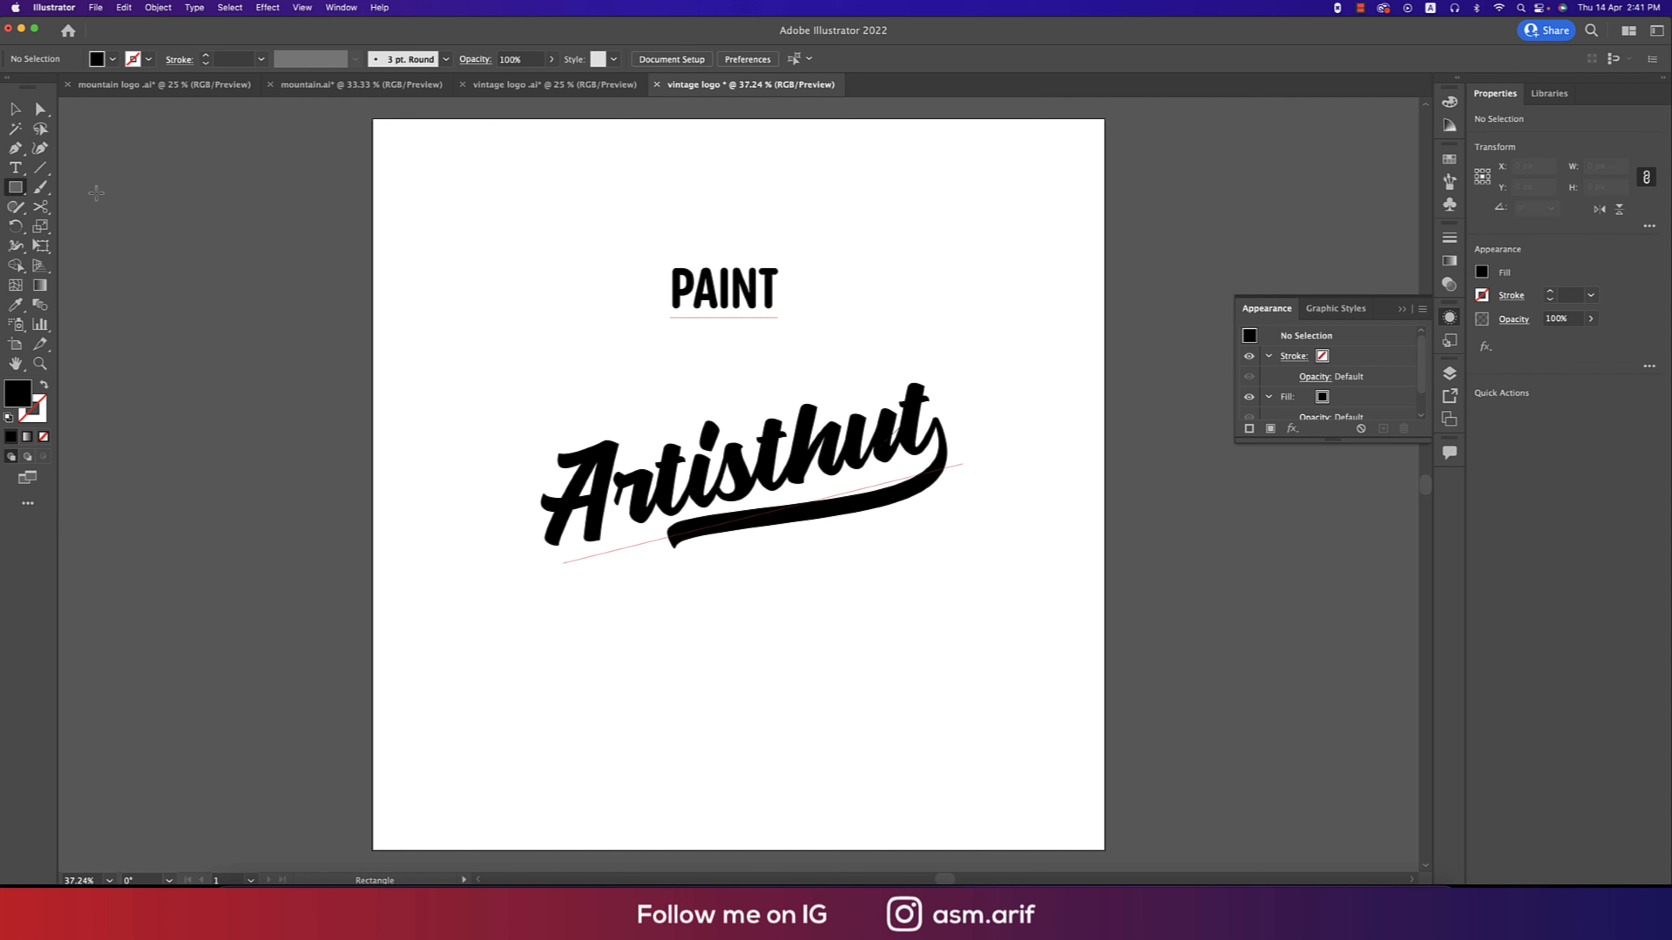
pyautogui.moveTo(472, 206); pyautogui.dragTo(523, 298)
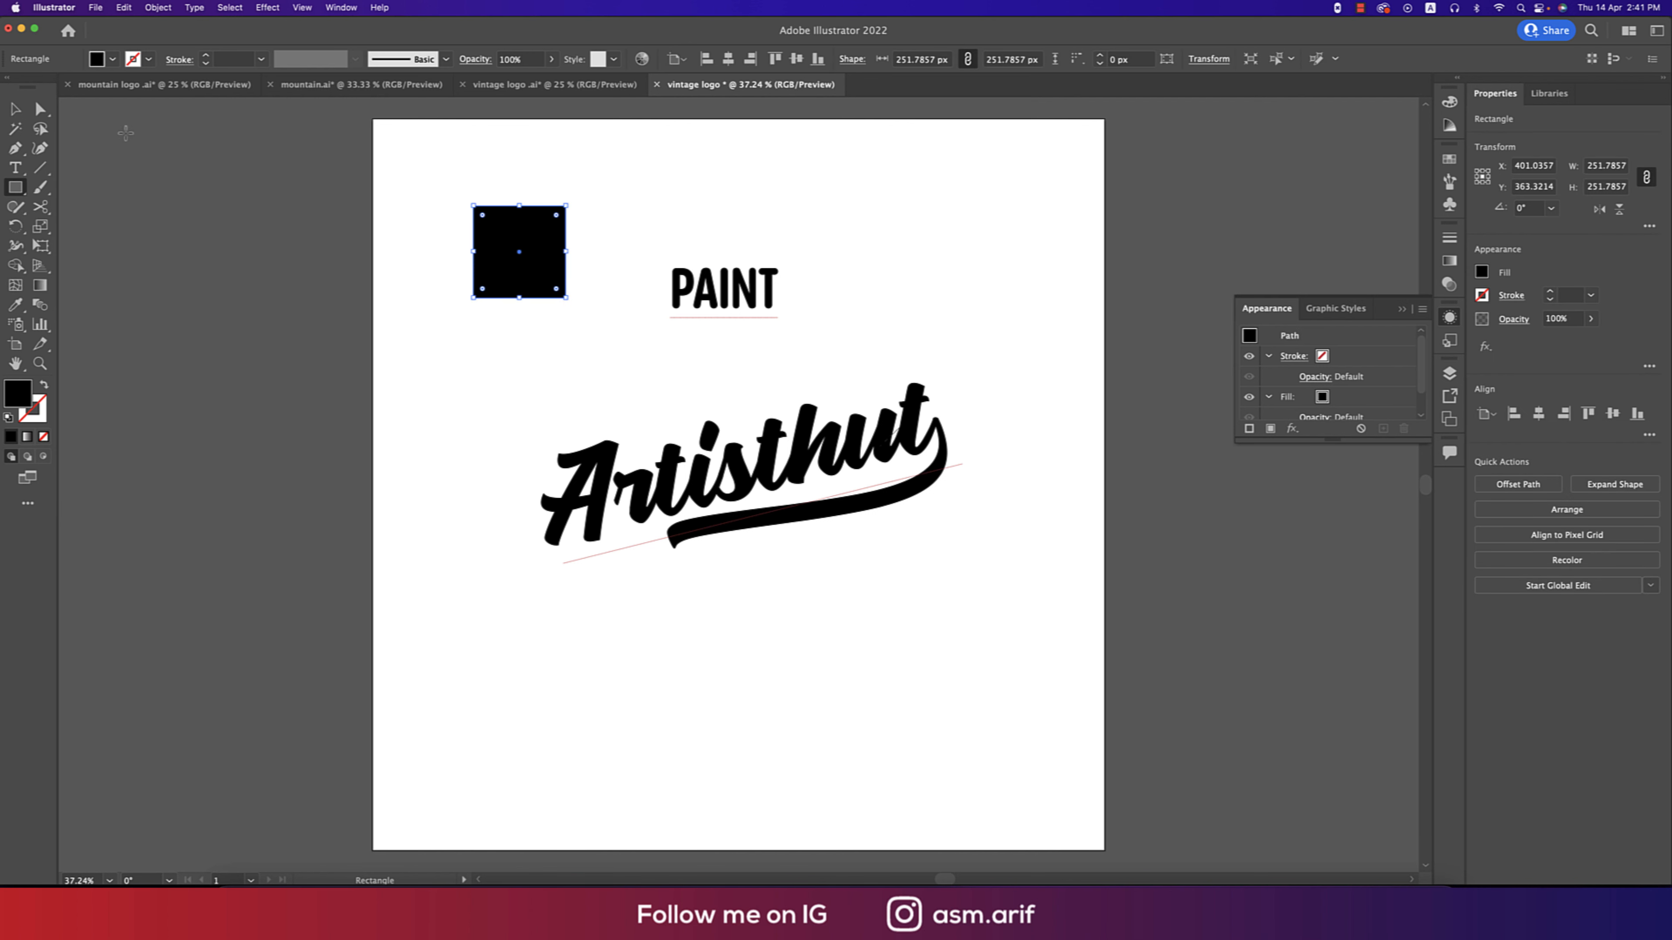
pyautogui.press('v')
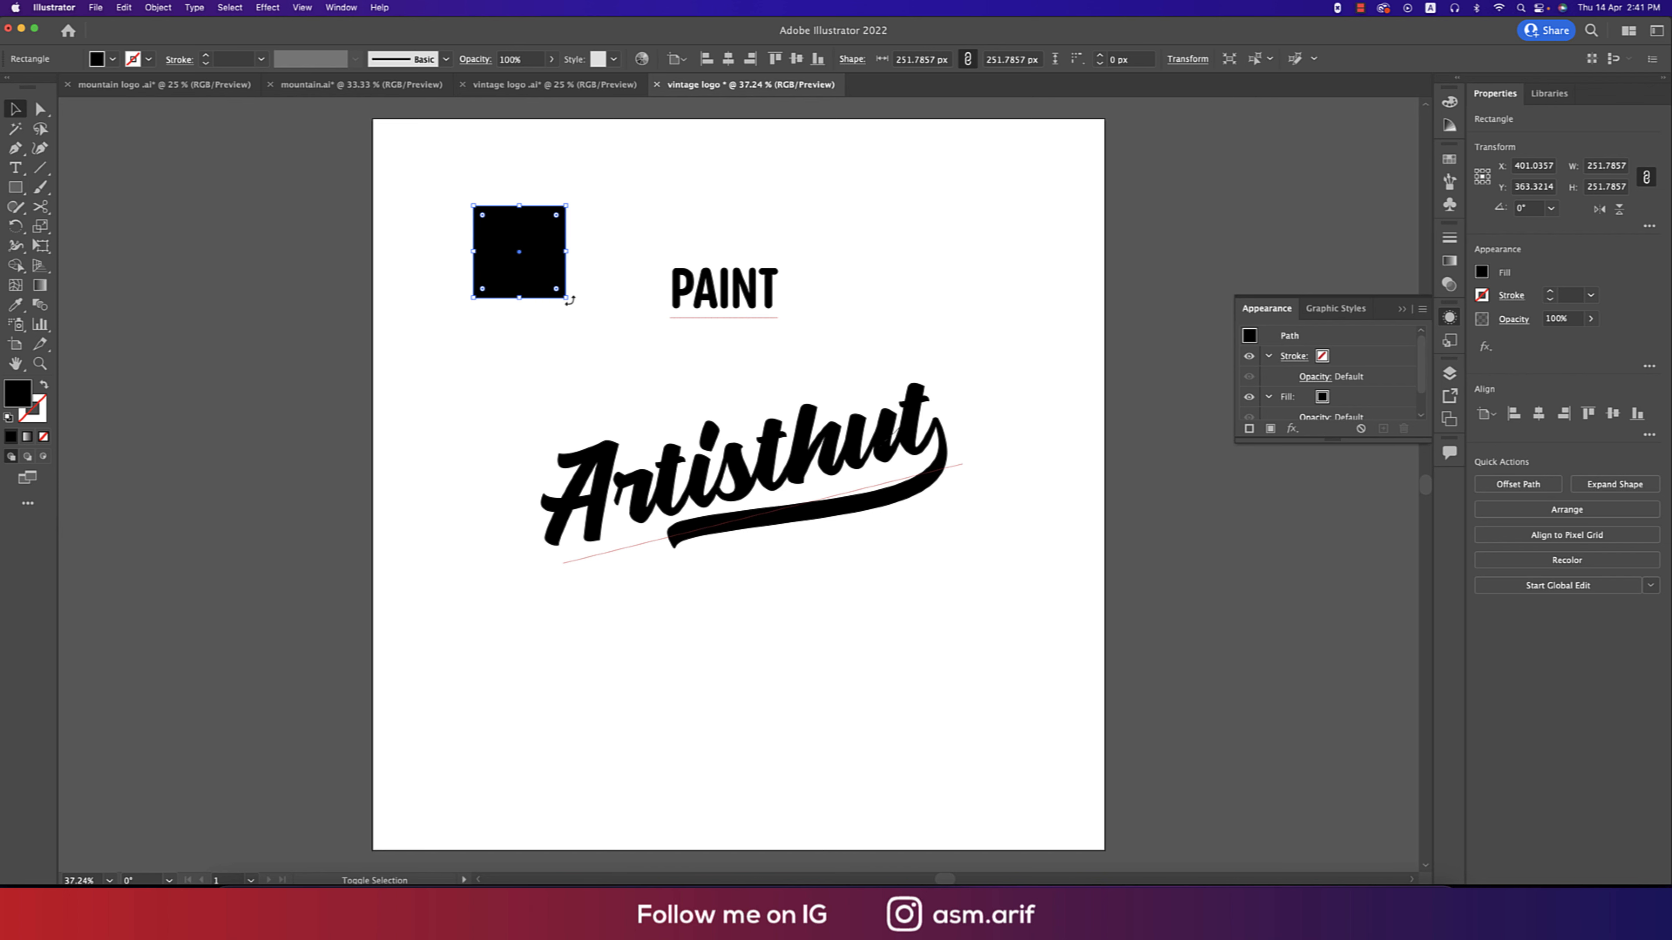
pyautogui.moveTo(569, 301); pyautogui.dragTo(579, 259)
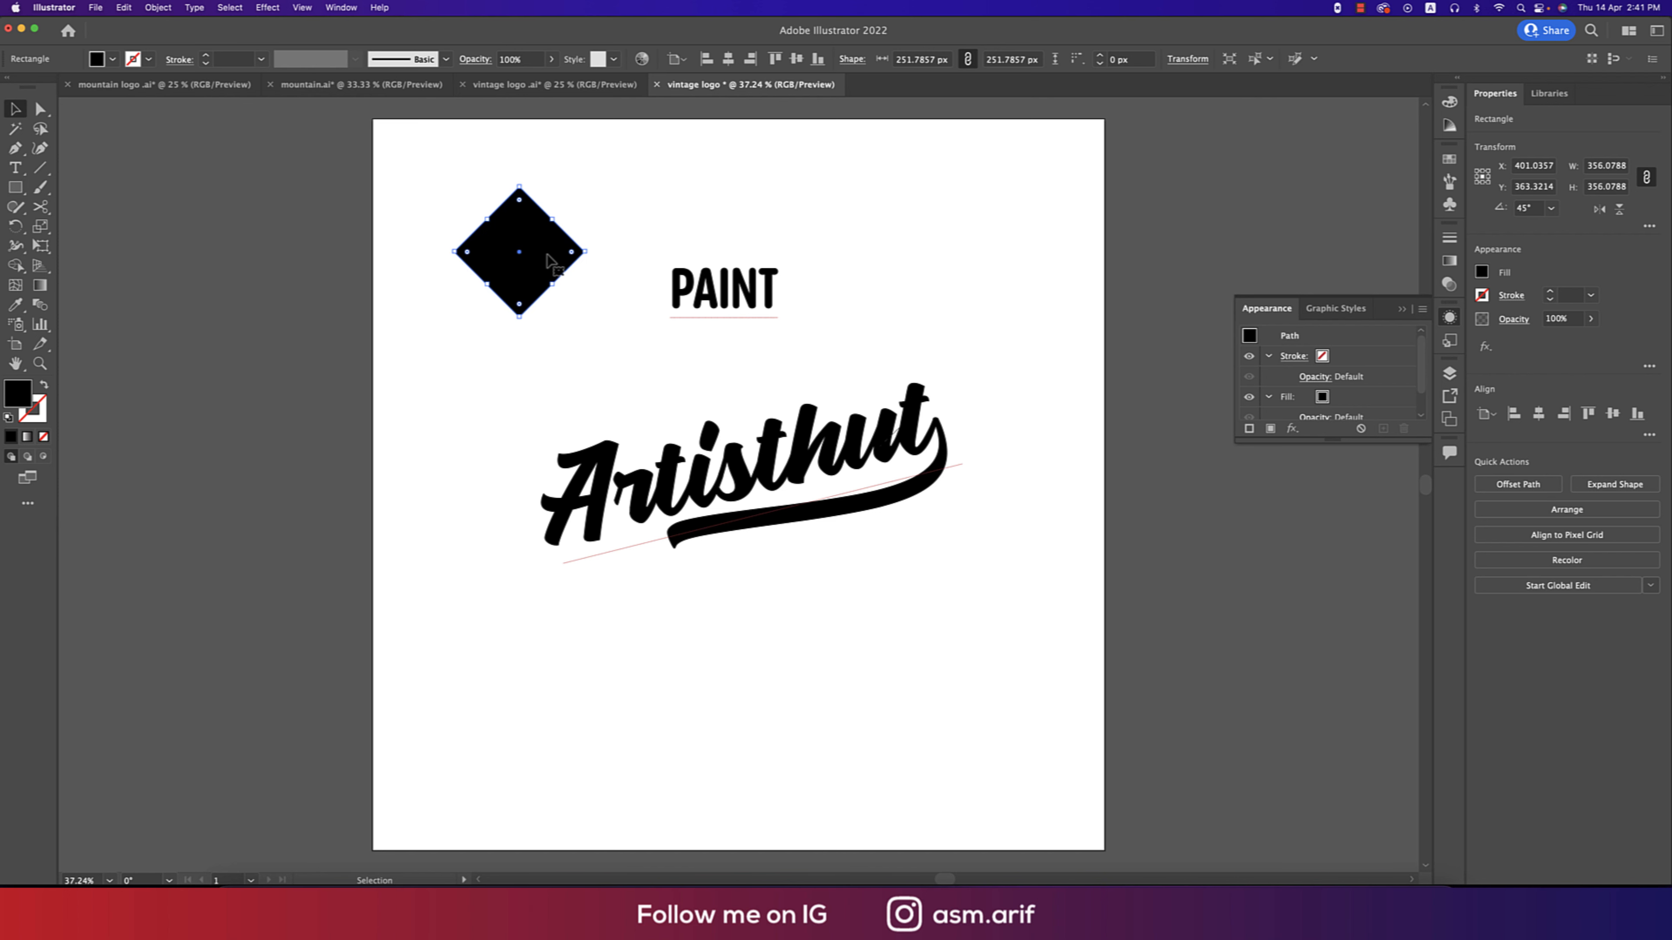
# Scale the diamond non-uniformly to 150% horizontally and 100% vertically.
pyautogui.rightClick(547, 254)
pyautogui.moveTo(642, 497)
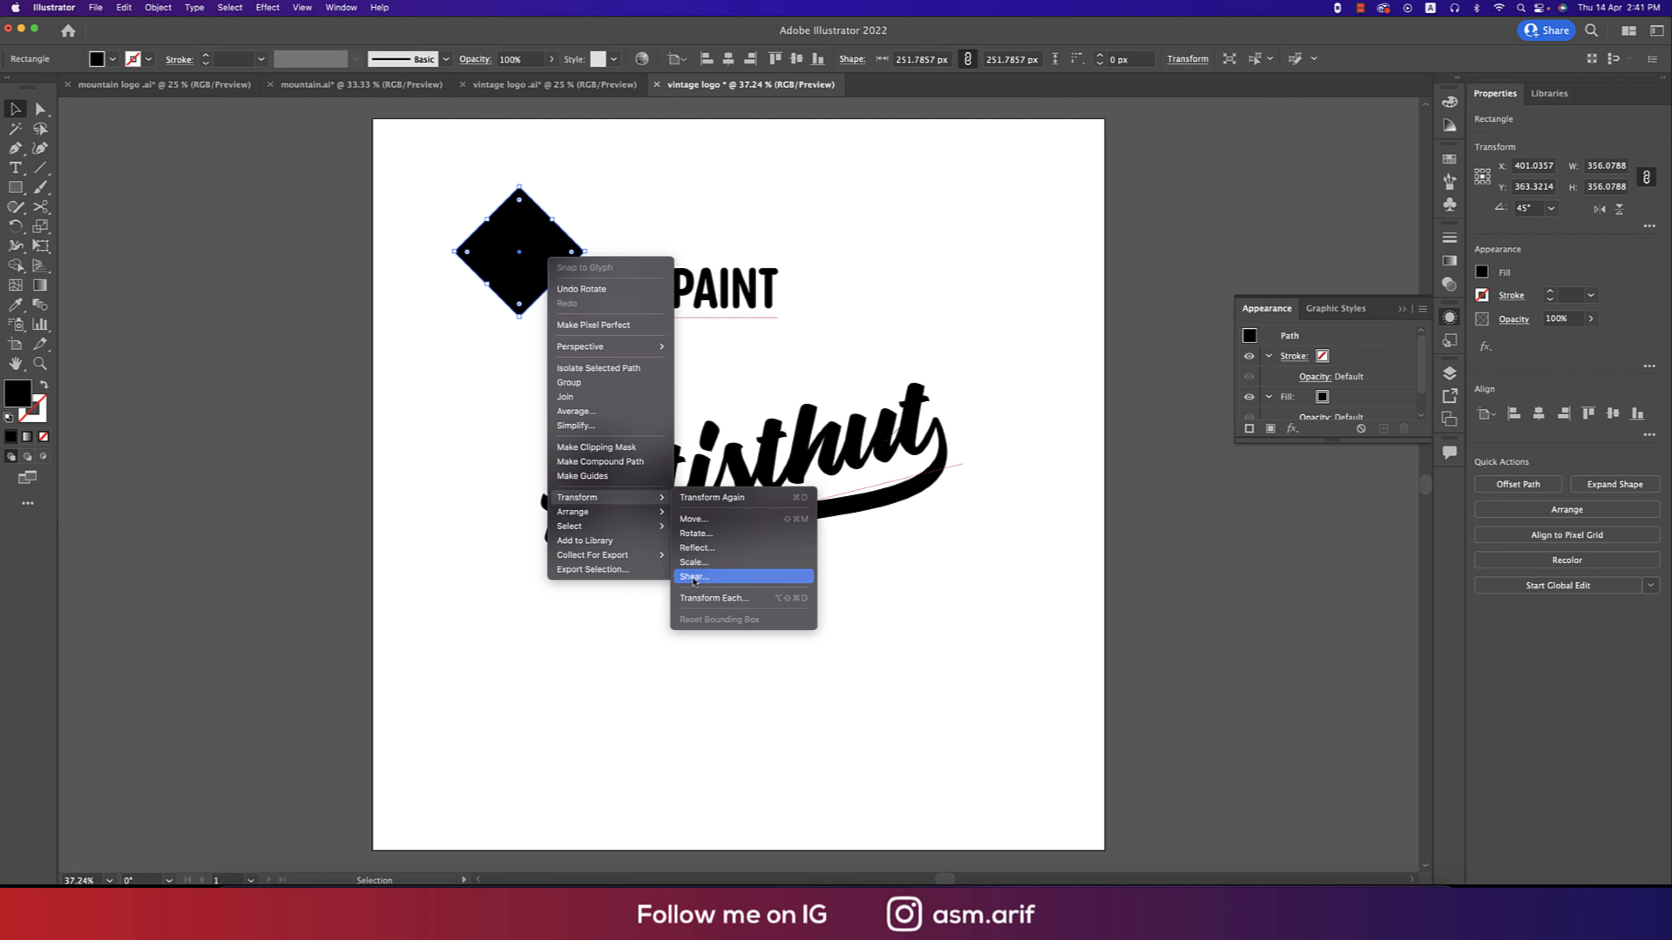
pyautogui.click(694, 562)
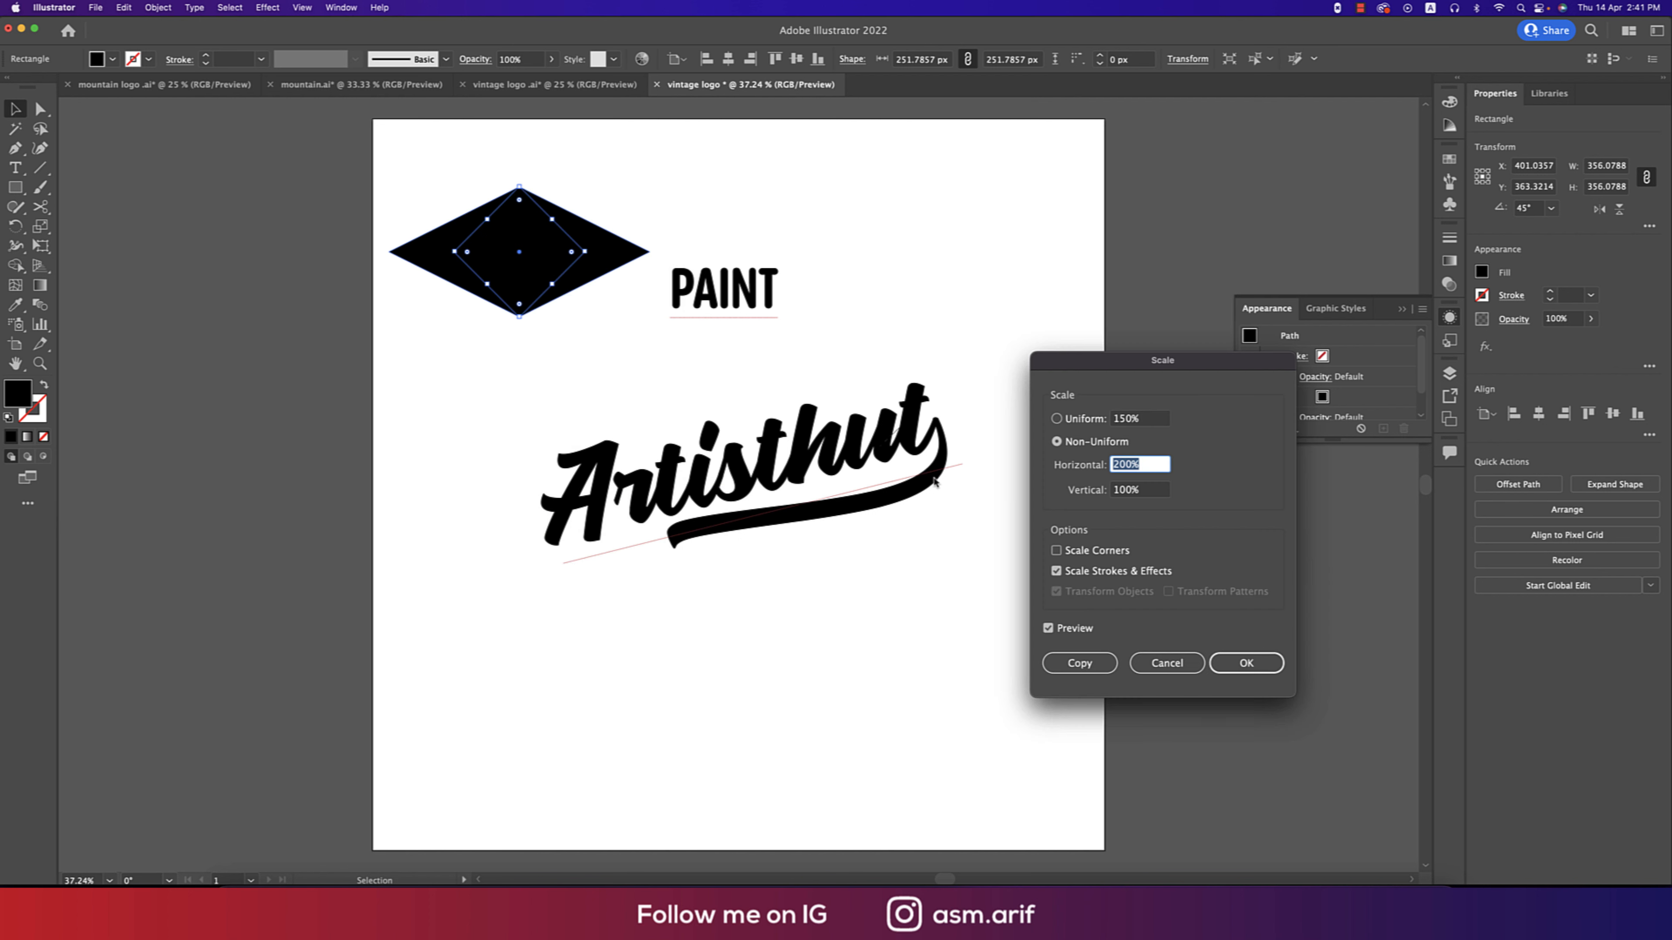
pyautogui.click(1097, 450)
pyautogui.doubleClick(1138, 490)
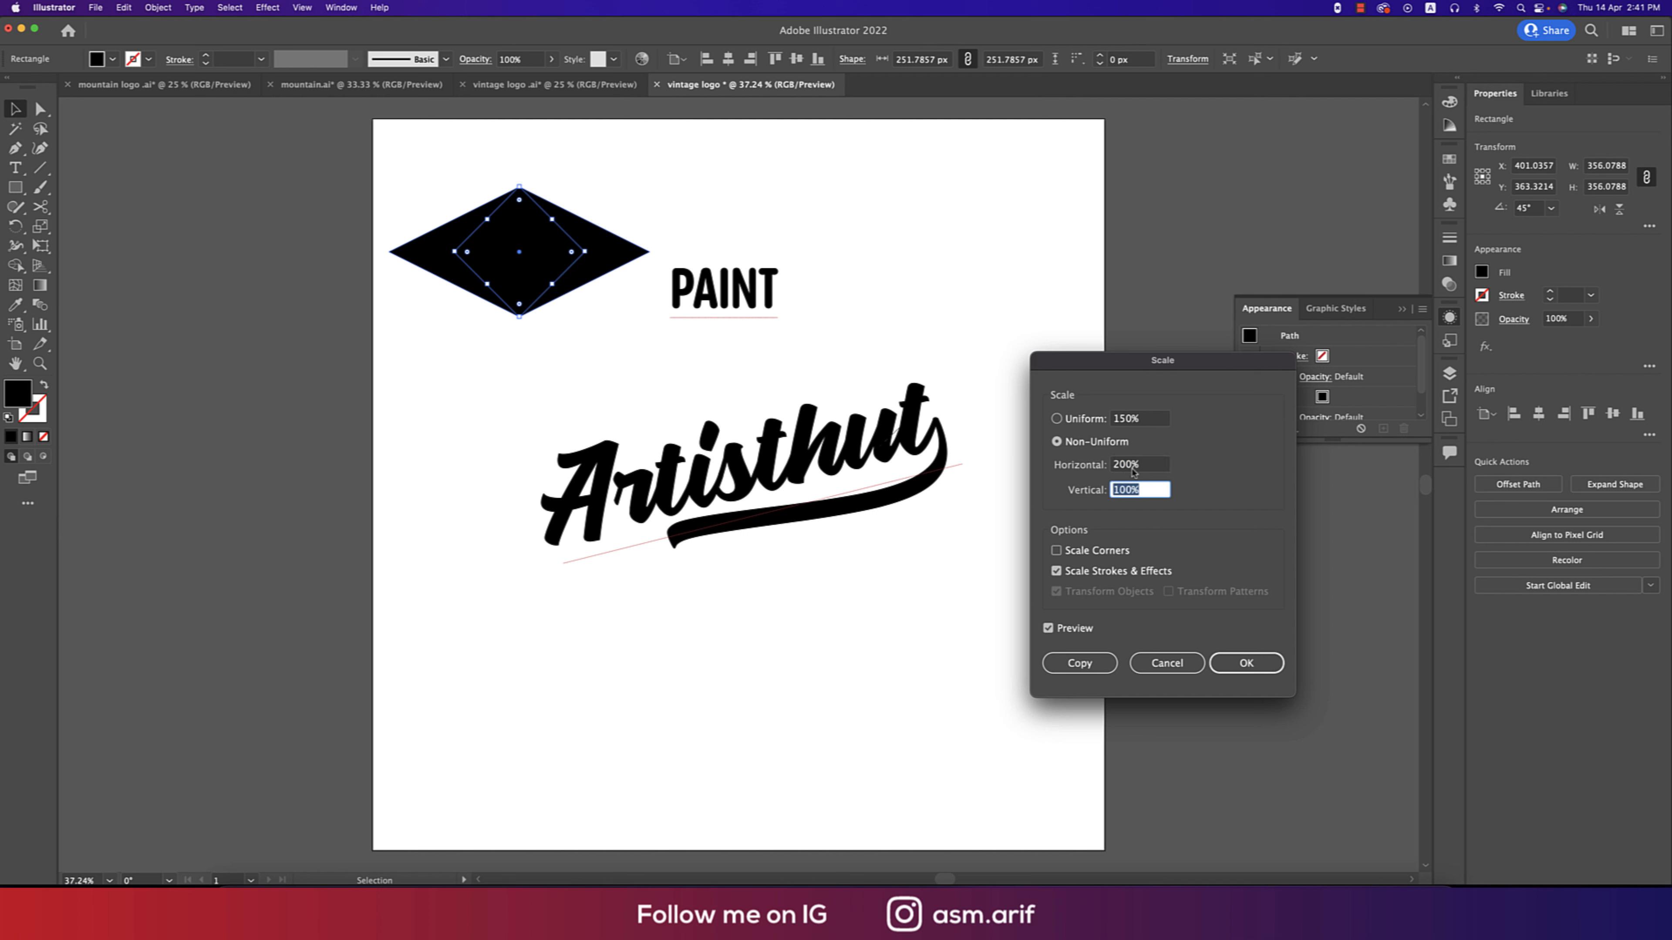
pyautogui.click(1101, 465)
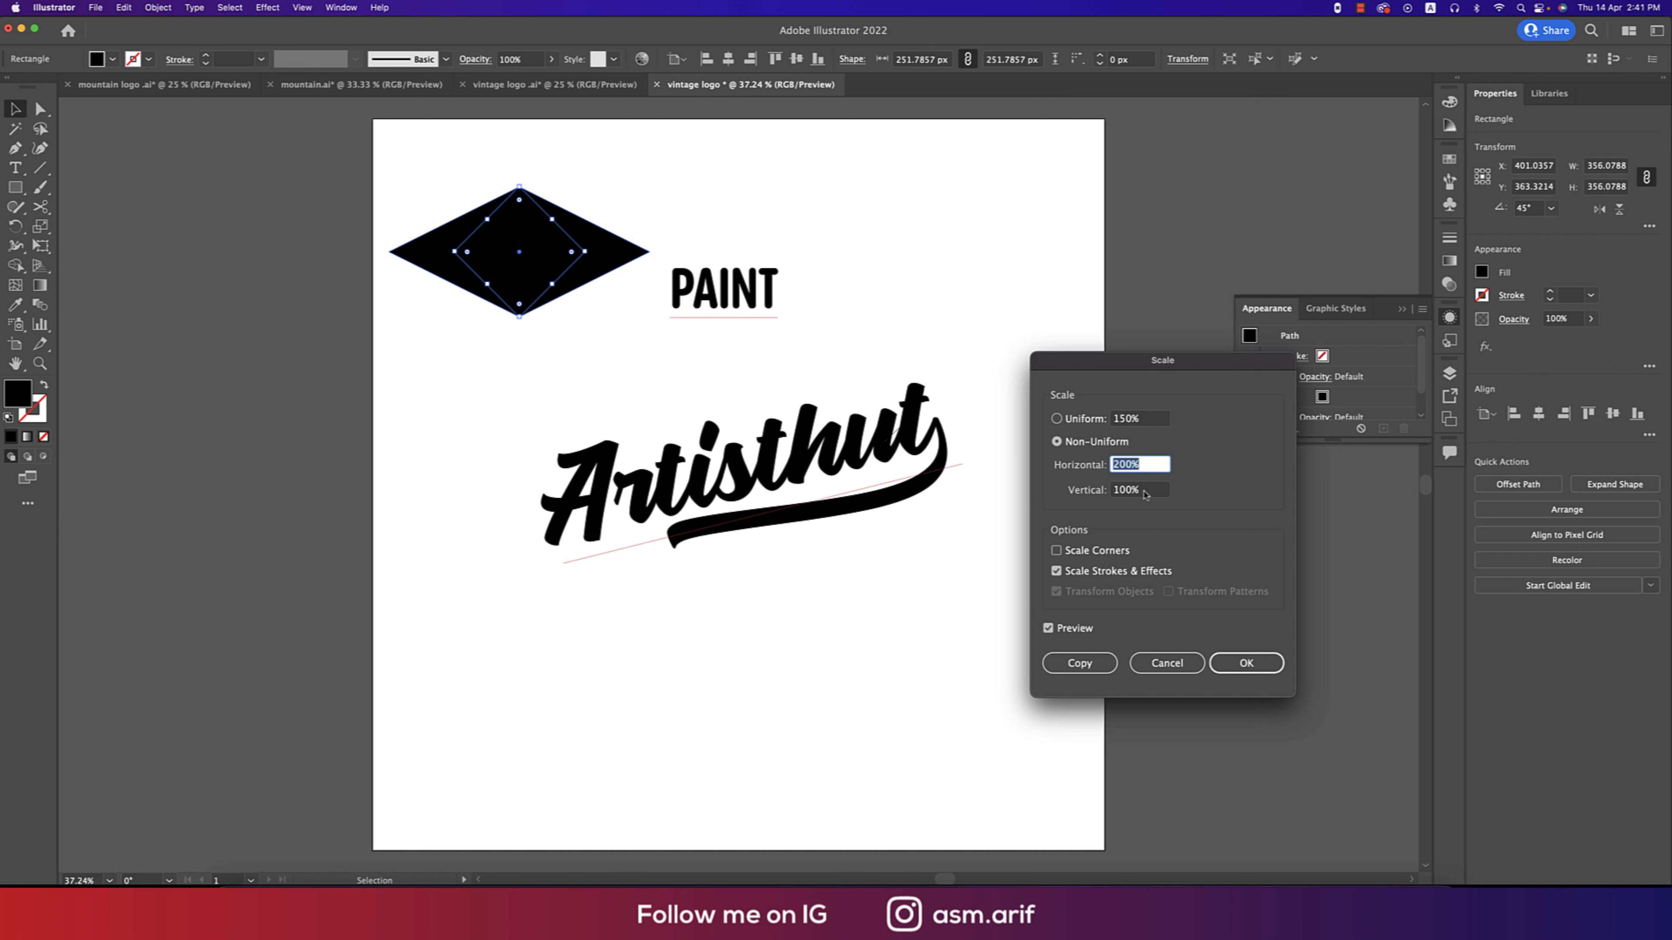
pyautogui.click(1095, 492)
pyautogui.write('15')
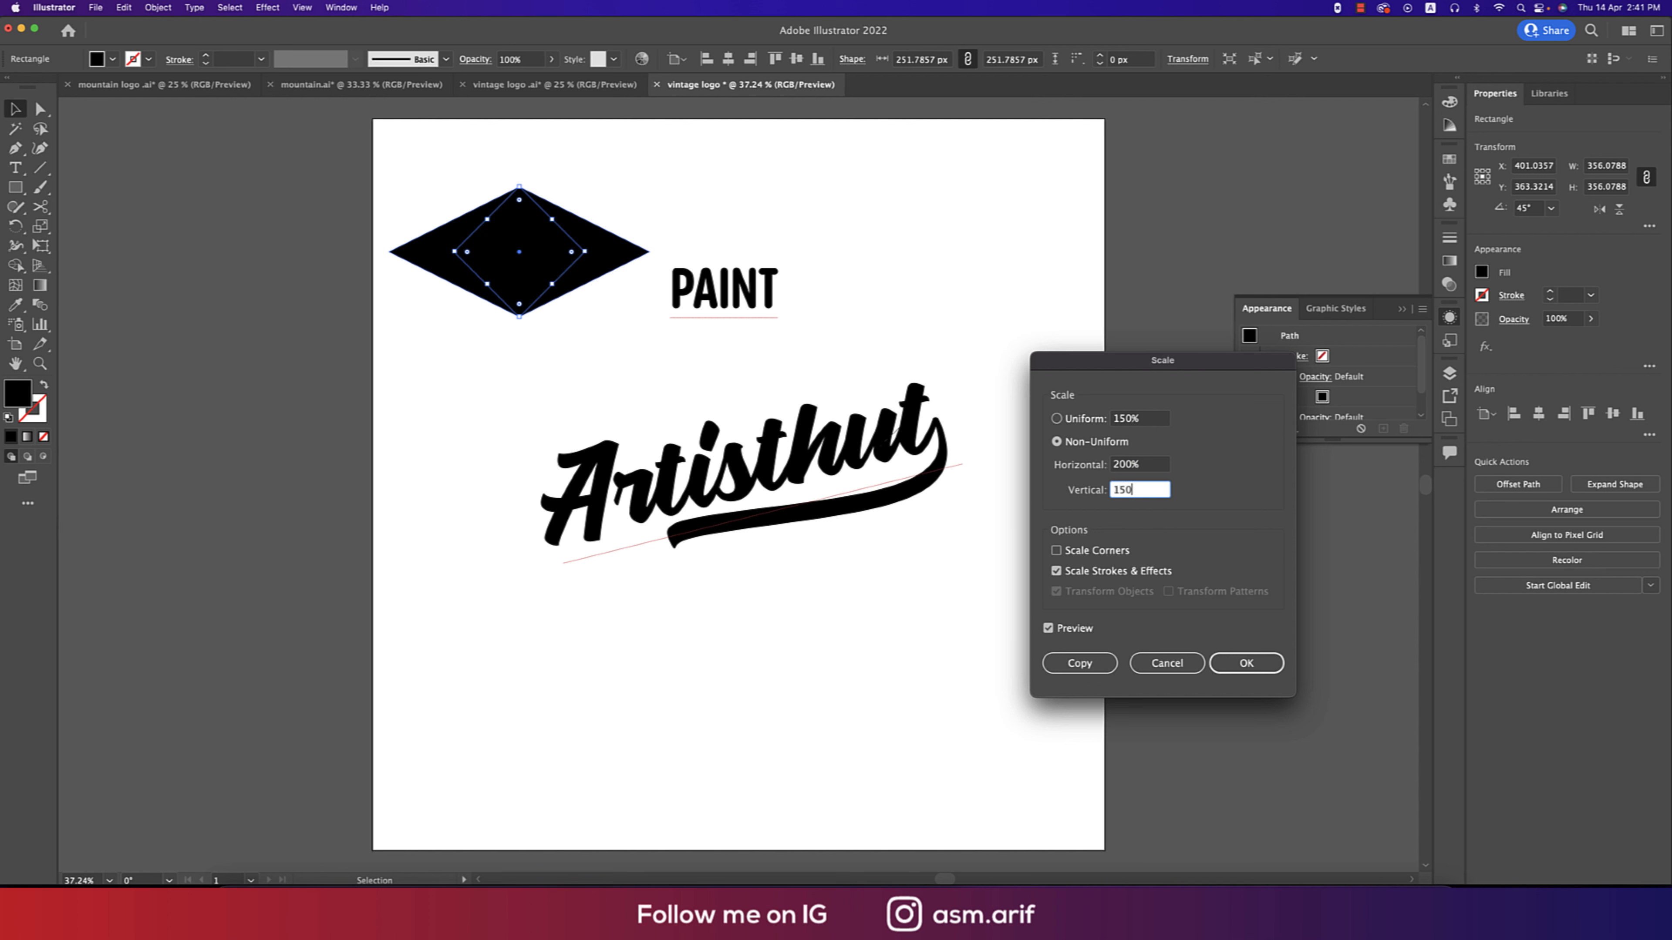
pyautogui.write('0')
pyautogui.click(1144, 464)
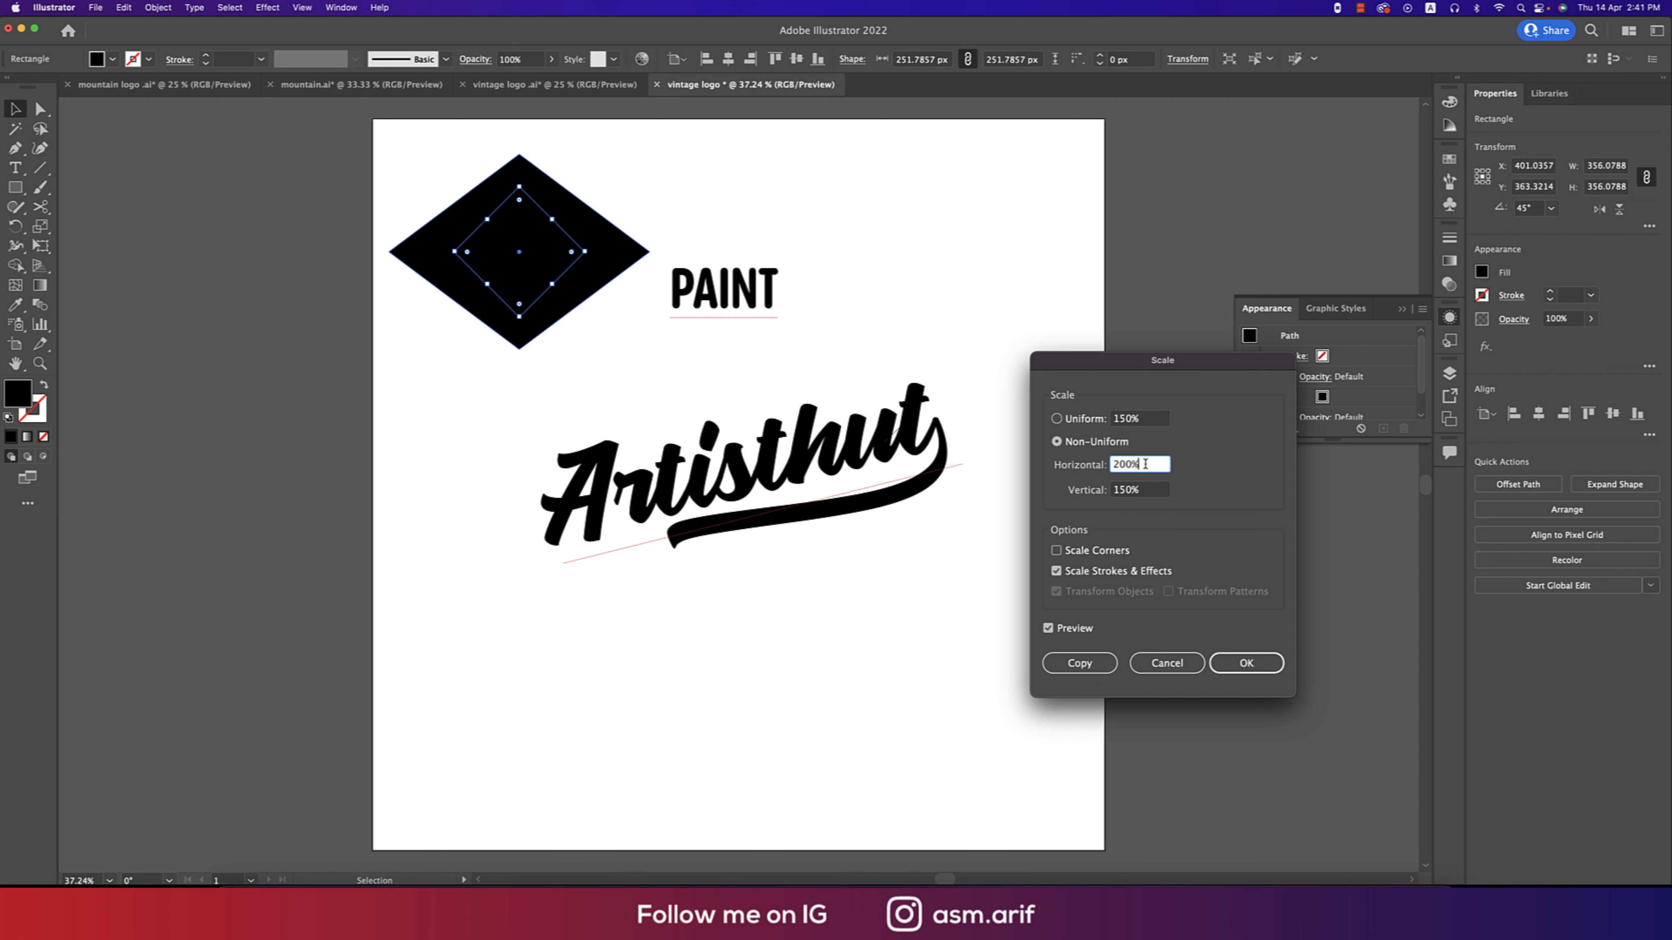
pyautogui.press('Tab')
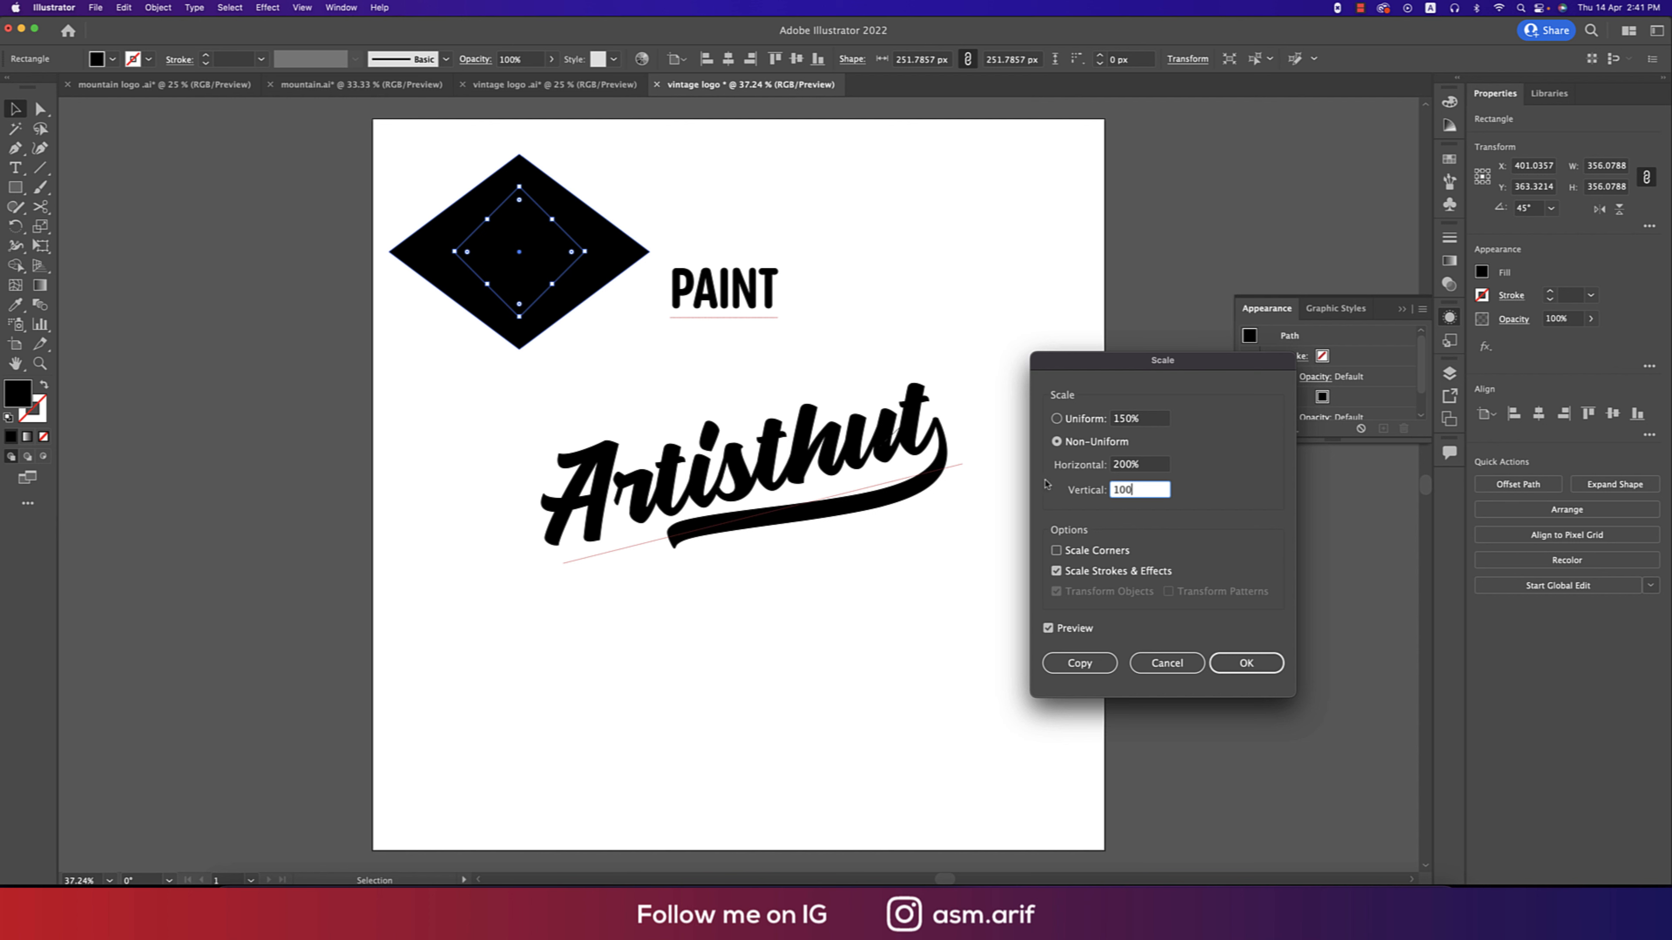
pyautogui.press('Tab')
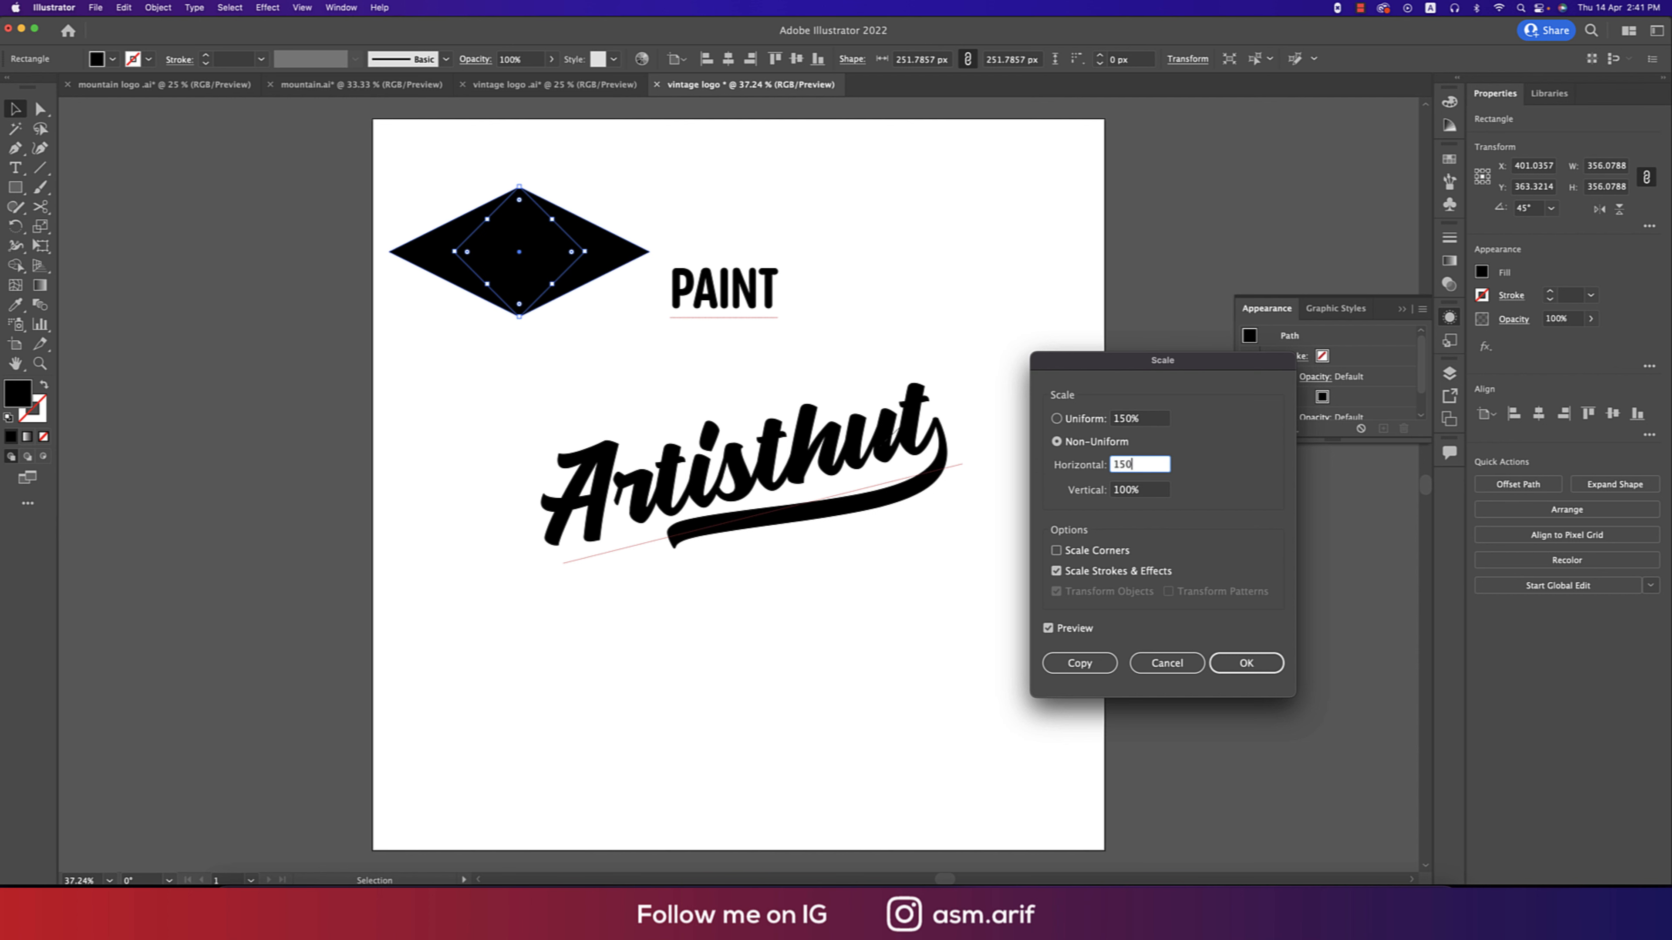
pyautogui.click(1143, 492)
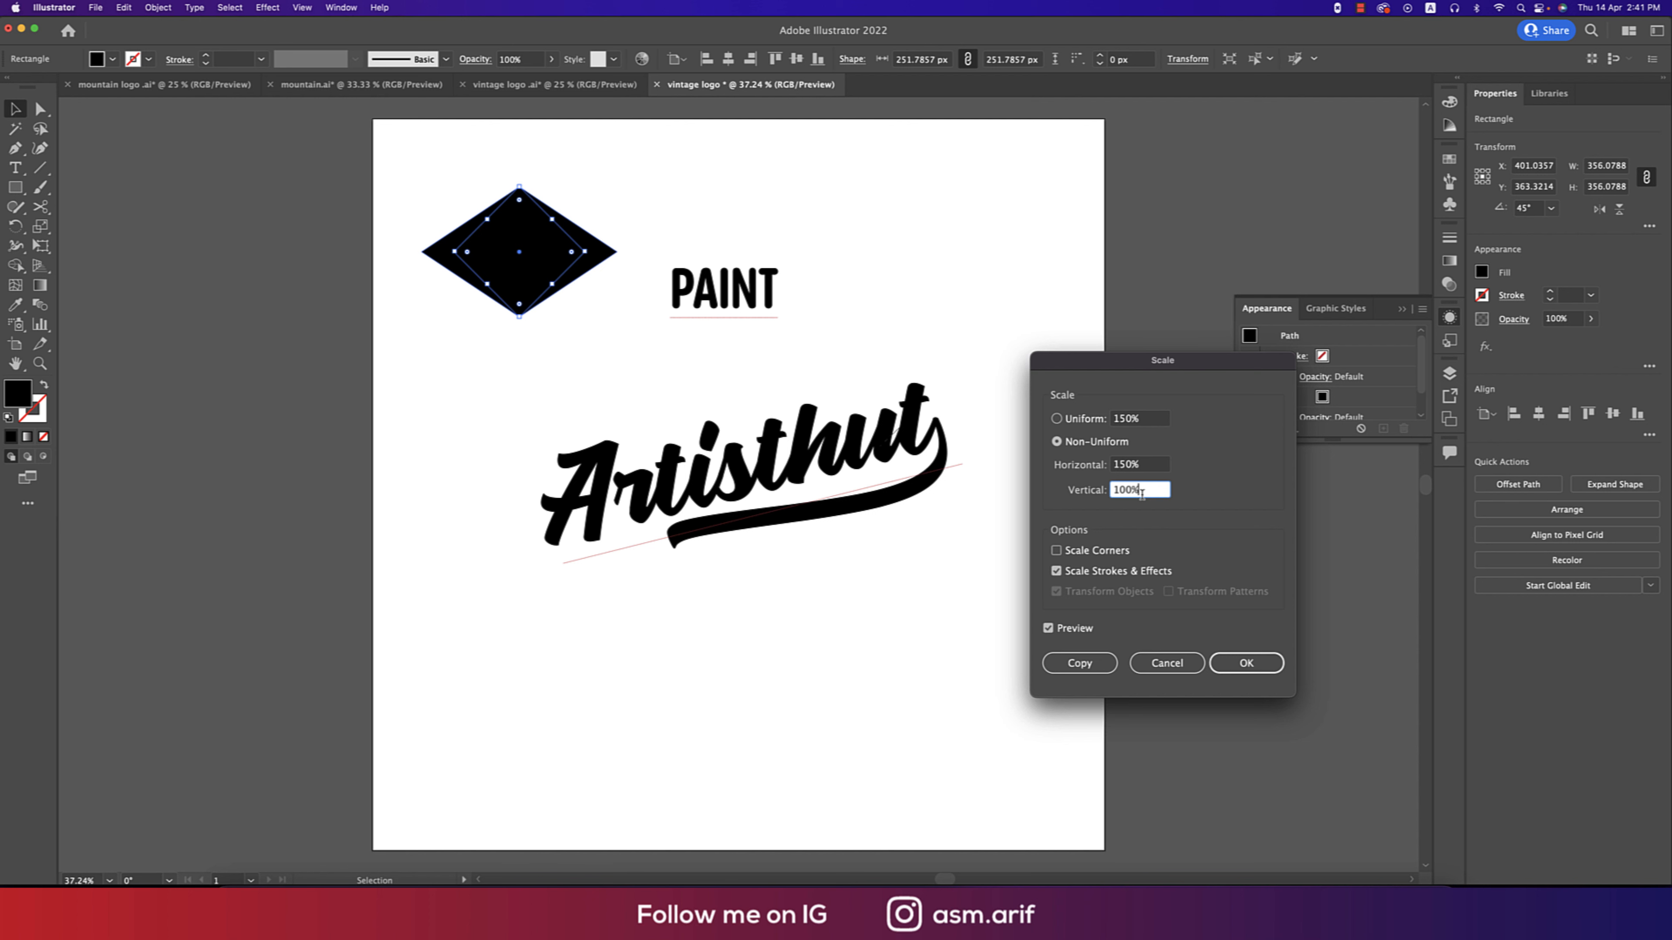
pyautogui.click(1246, 663)
# Center the diamond over the "PAINT" text and send it to the back.
pyautogui.moveTo(542, 280)
pyautogui.mouseDown()
pyautogui.moveTo(1003, 290)
pyautogui.moveTo(698, 315)
pyautogui.moveTo(726, 325)
pyautogui.mouseUp()
pyautogui.press('super+c')
pyautogui.press('super+shift+bracketleft')
pyautogui.press('super+shift+bracketleft')
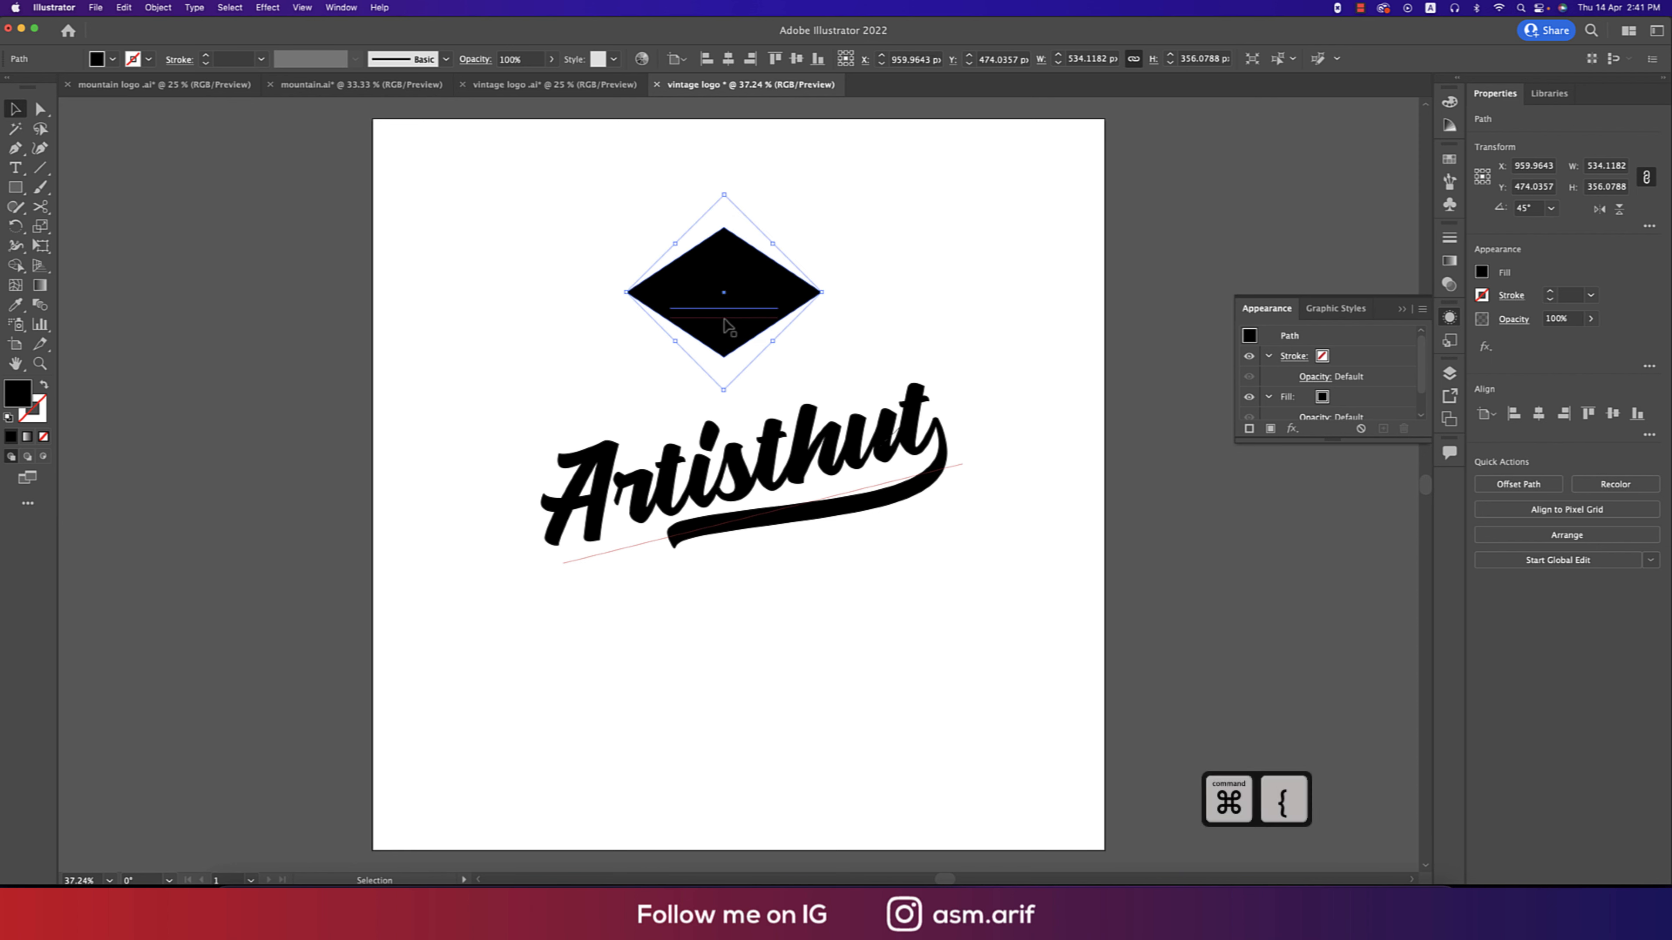
# Fill the "PAINT" text with white so it stands out on the black diamond.
pyautogui.click(865, 271)
pyautogui.click(747, 304)
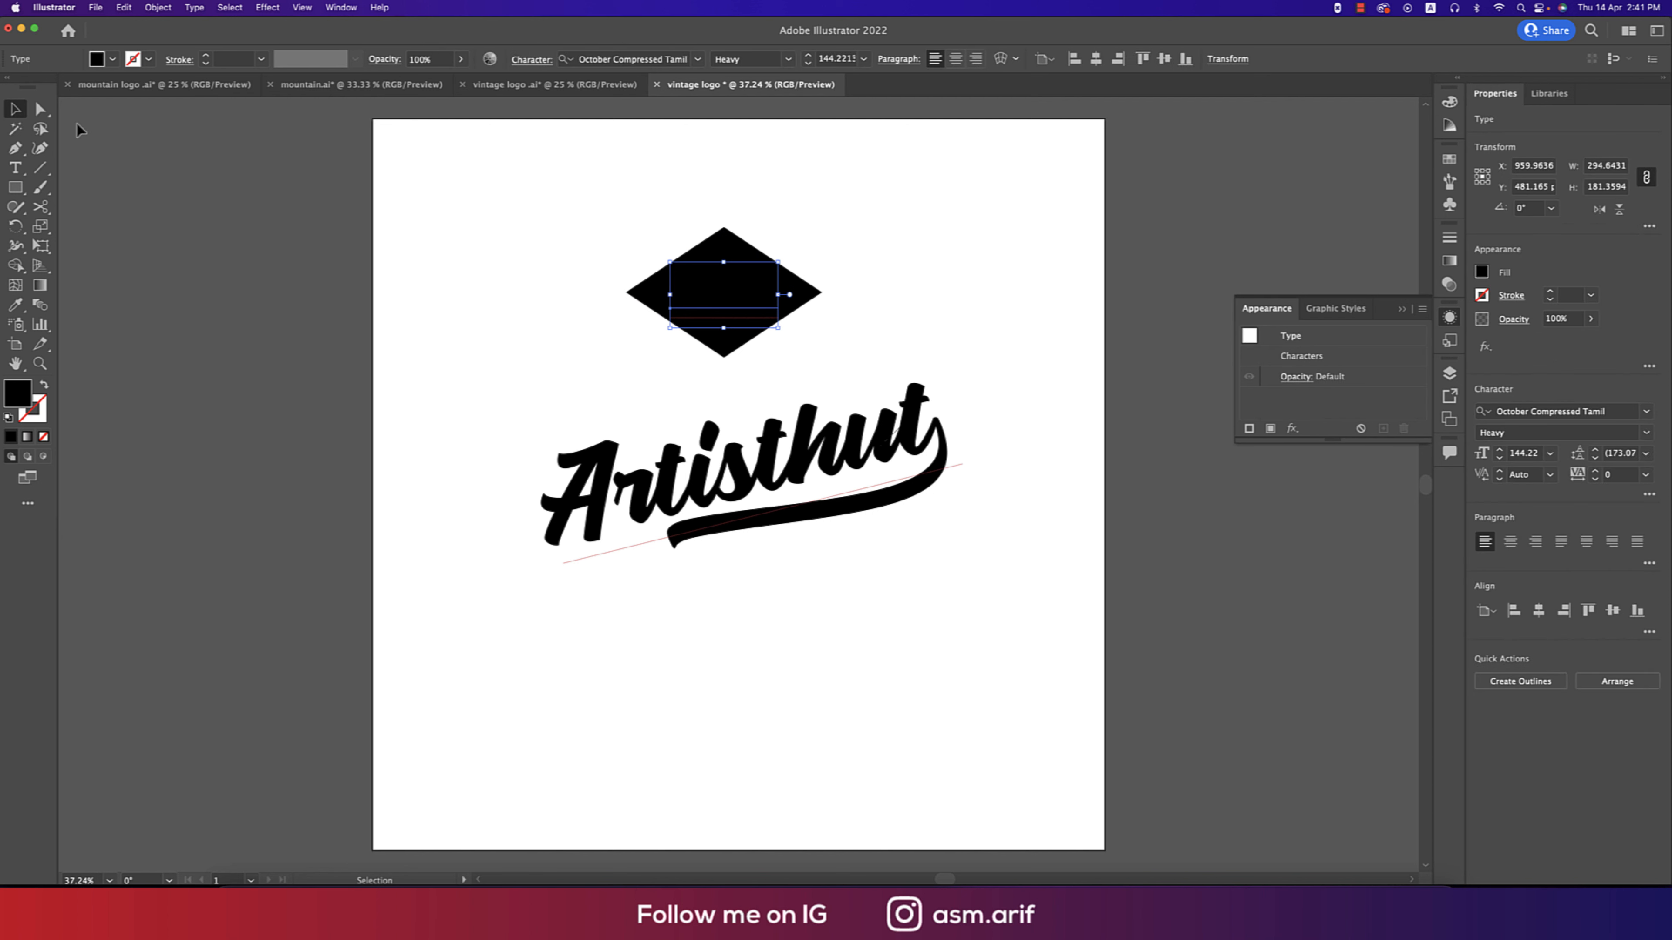
pyautogui.click(112, 60)
pyautogui.click(33, 92)
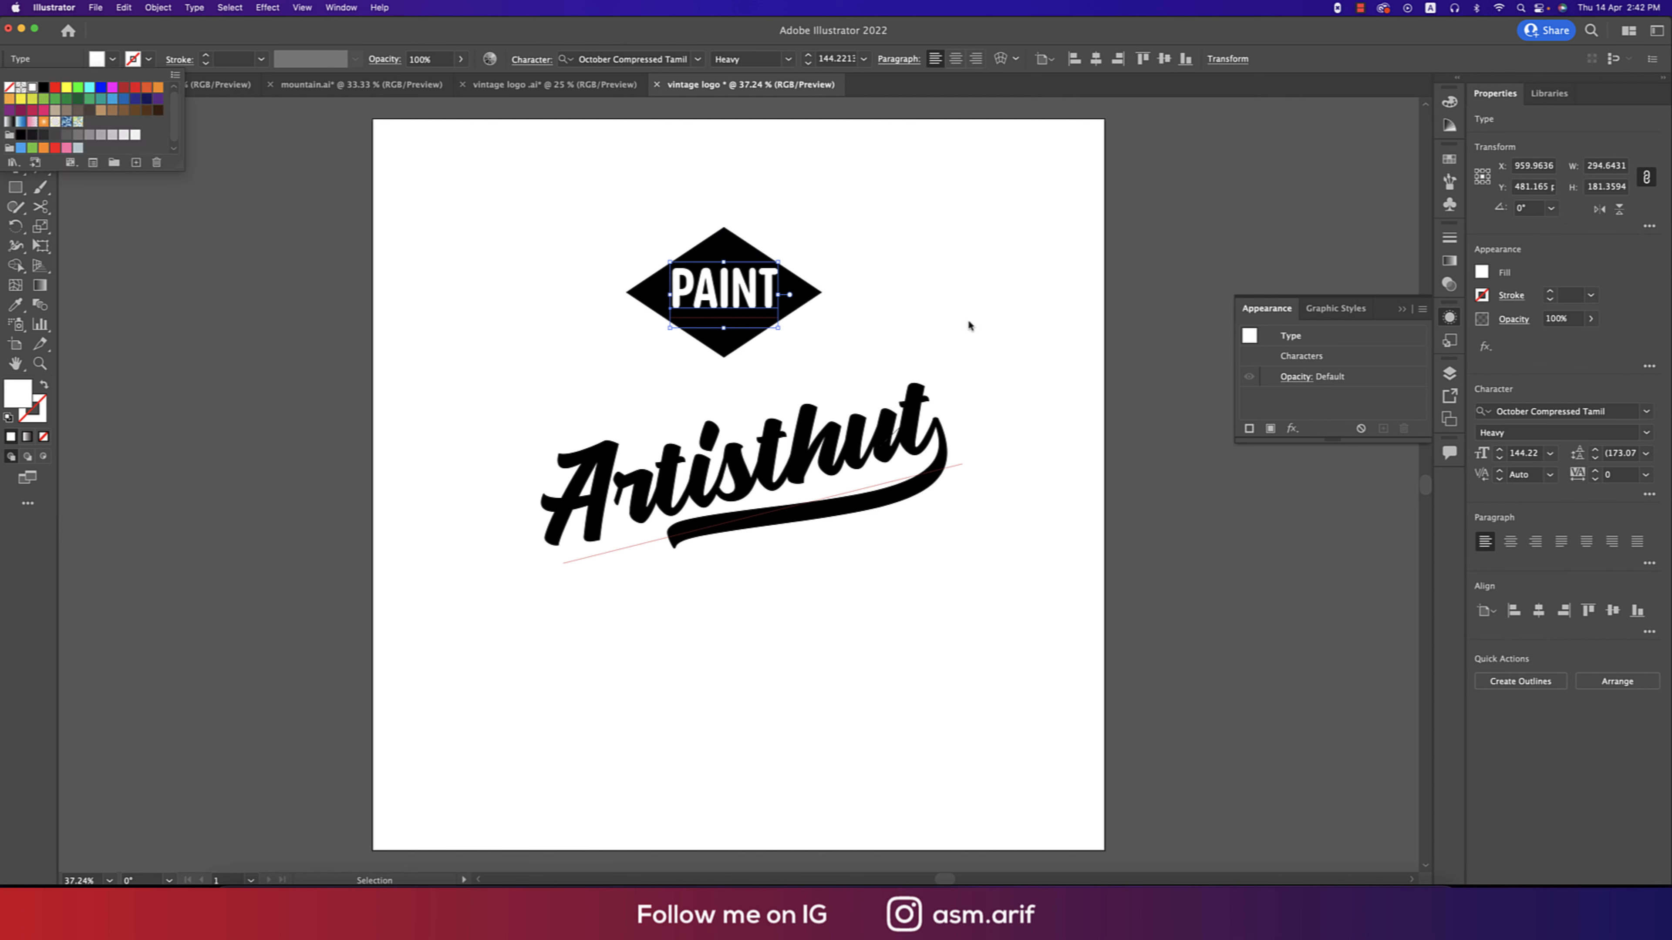
pyautogui.click(971, 319)
# Change the font of "PAINT" to Poppins Bold and resize it to about 118 pt within the diamond.
pyautogui.click(778, 294)
pyautogui.moveTo(778, 294); pyautogui.dragTo(796, 302)
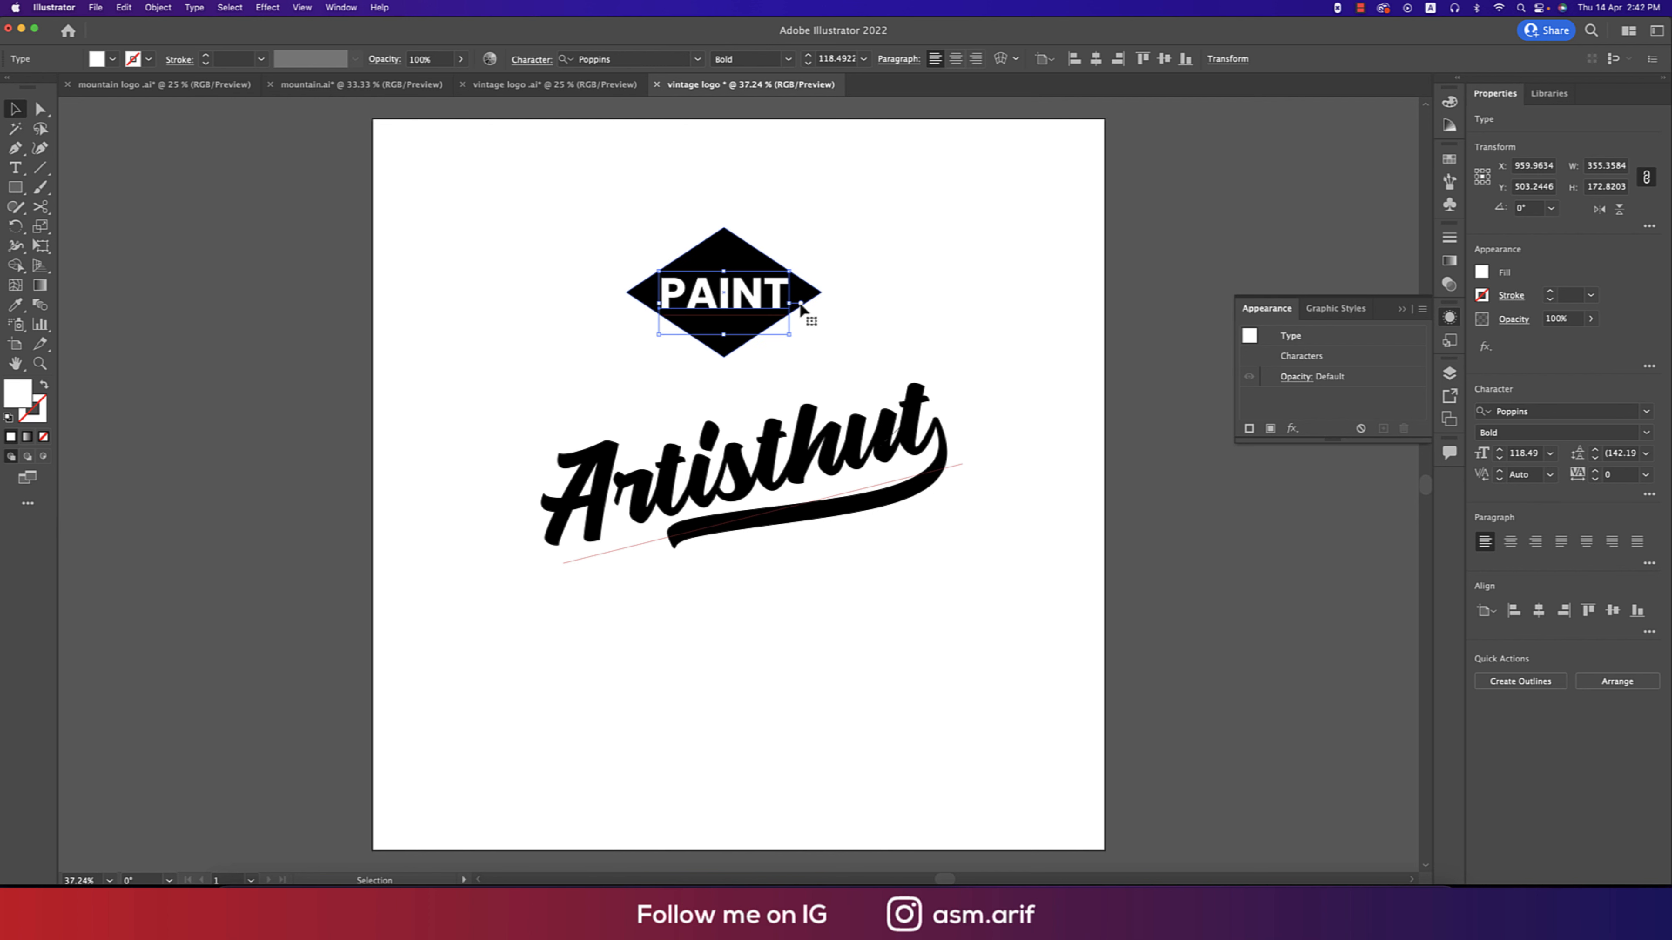
# Draw a black rectangle about 121 × 206 px over the left corner of the diamond.
pyautogui.click(15, 187)
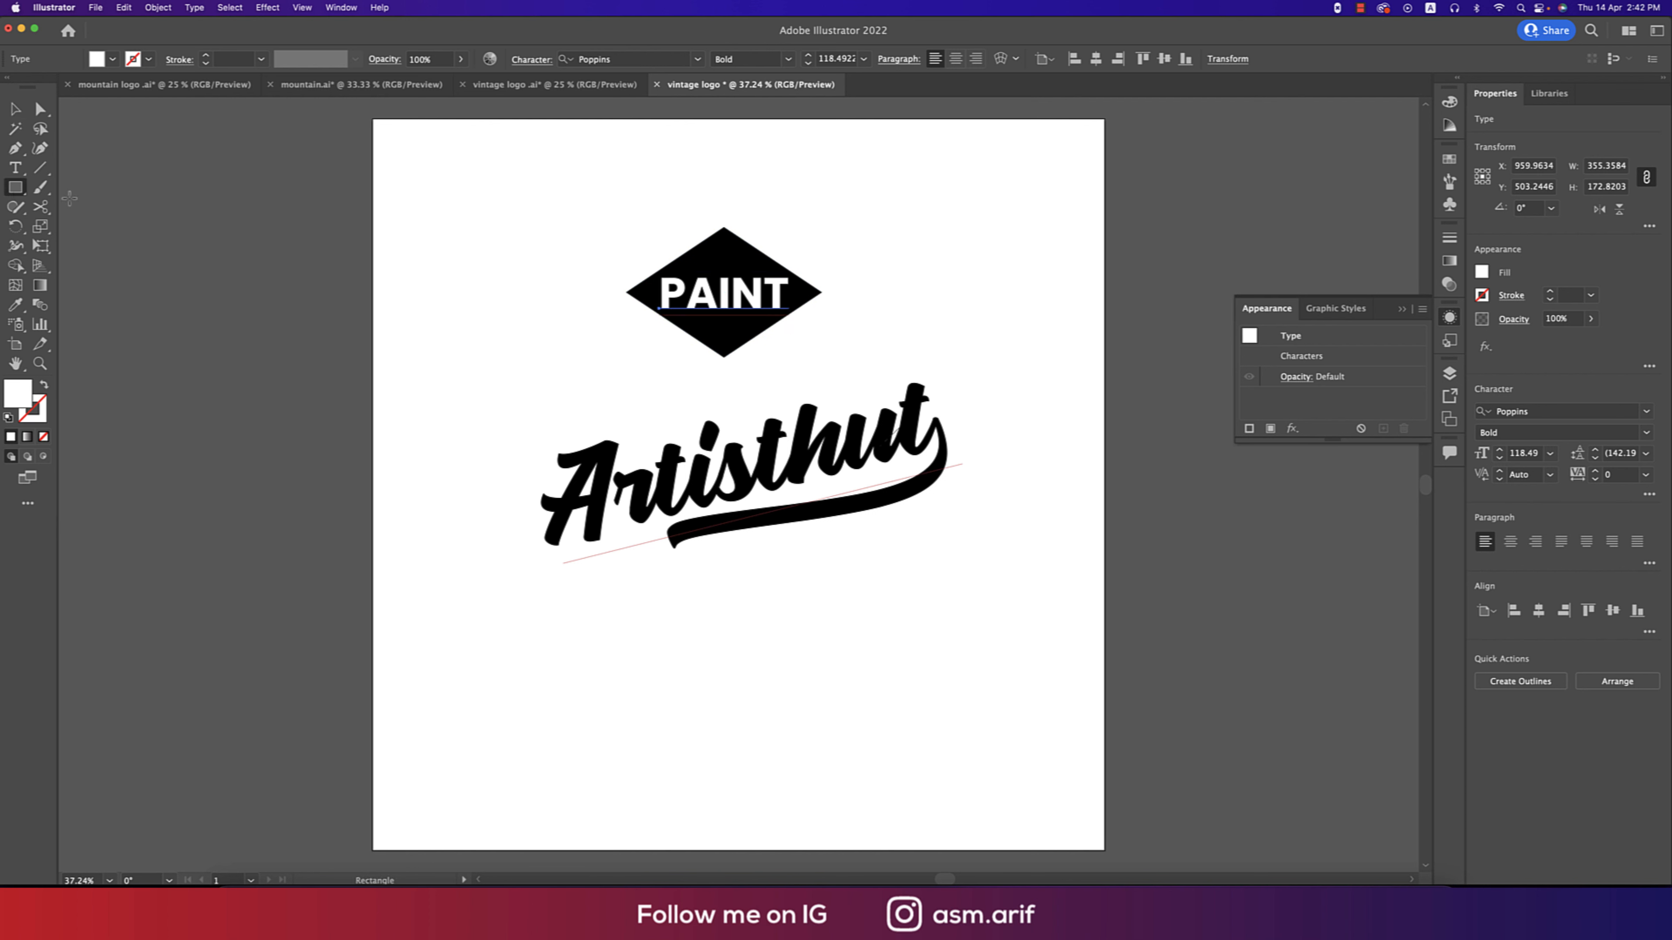
pyautogui.moveTo(649, 269); pyautogui.dragTo(633, 315)
pyautogui.click(15, 110)
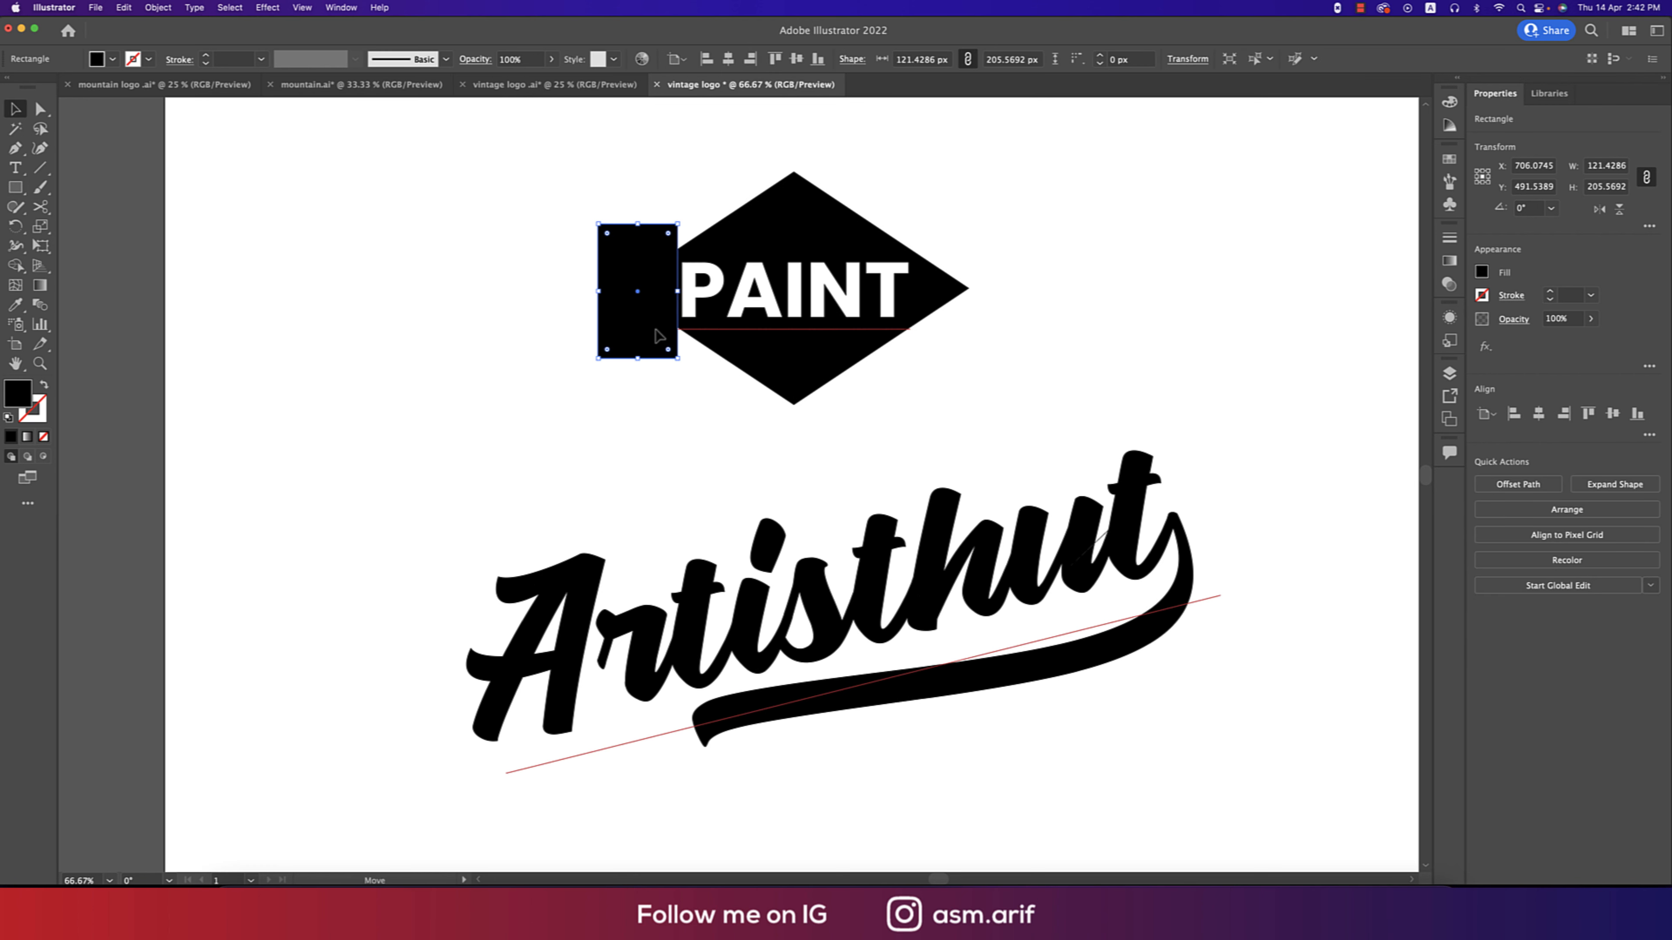
# Copy the rectangle to the diamond's right corner and subtract both vertically centered rectangles from the diamond.
pyautogui.moveTo(651, 327); pyautogui.dragTo(966, 327)
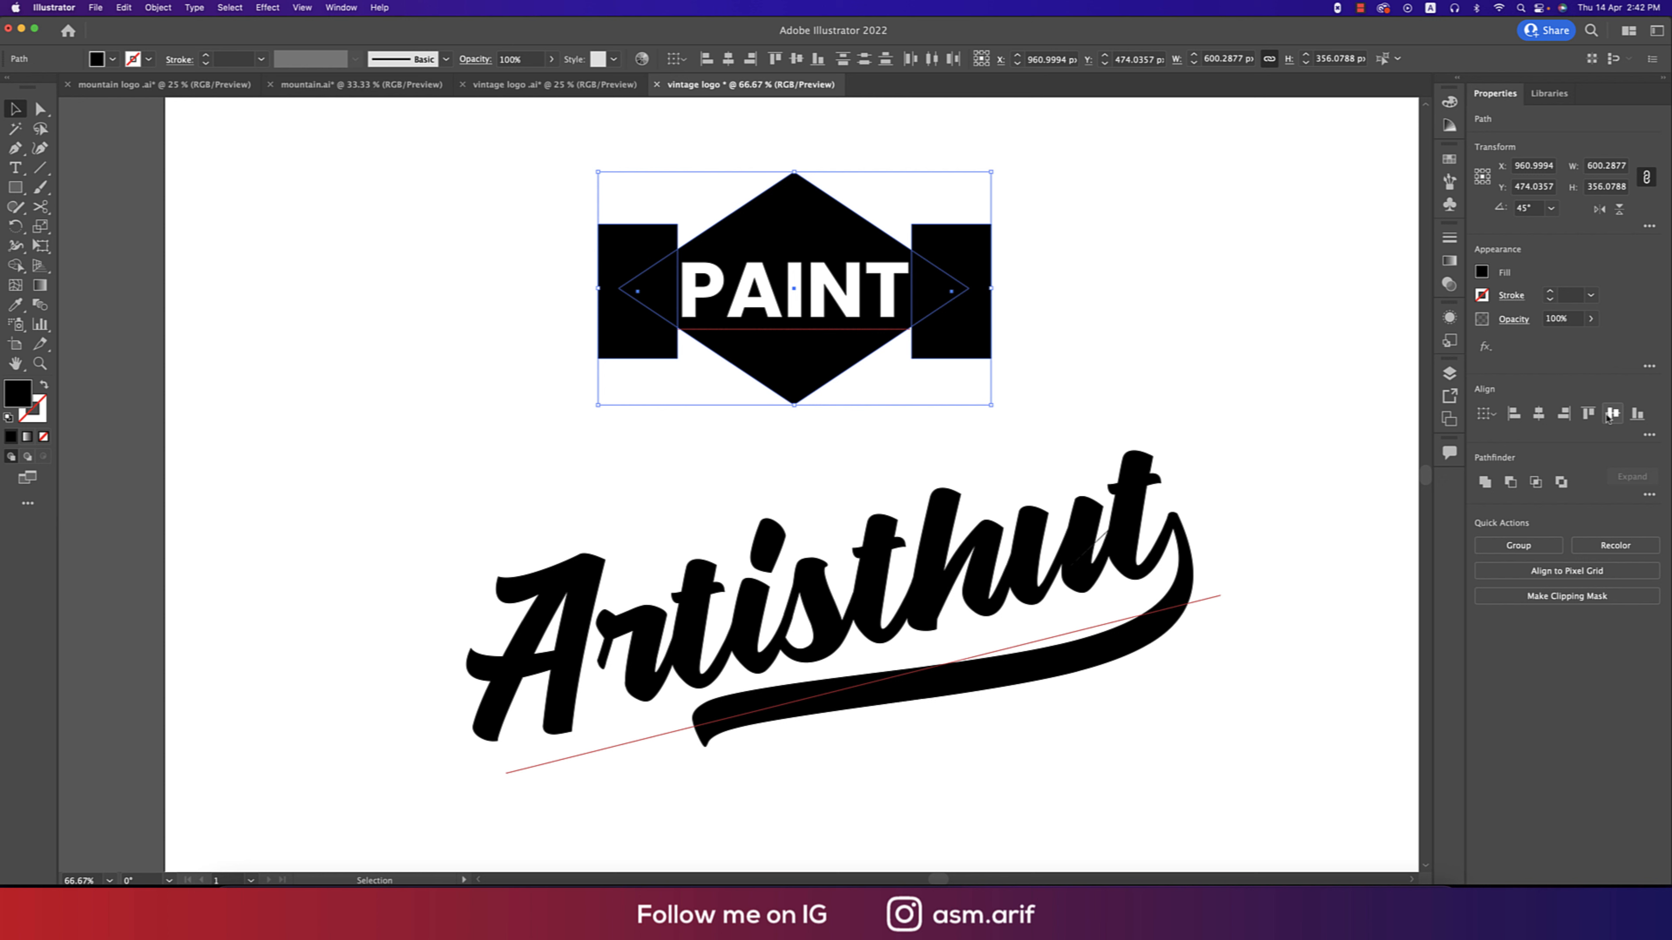
pyautogui.click(1611, 413)
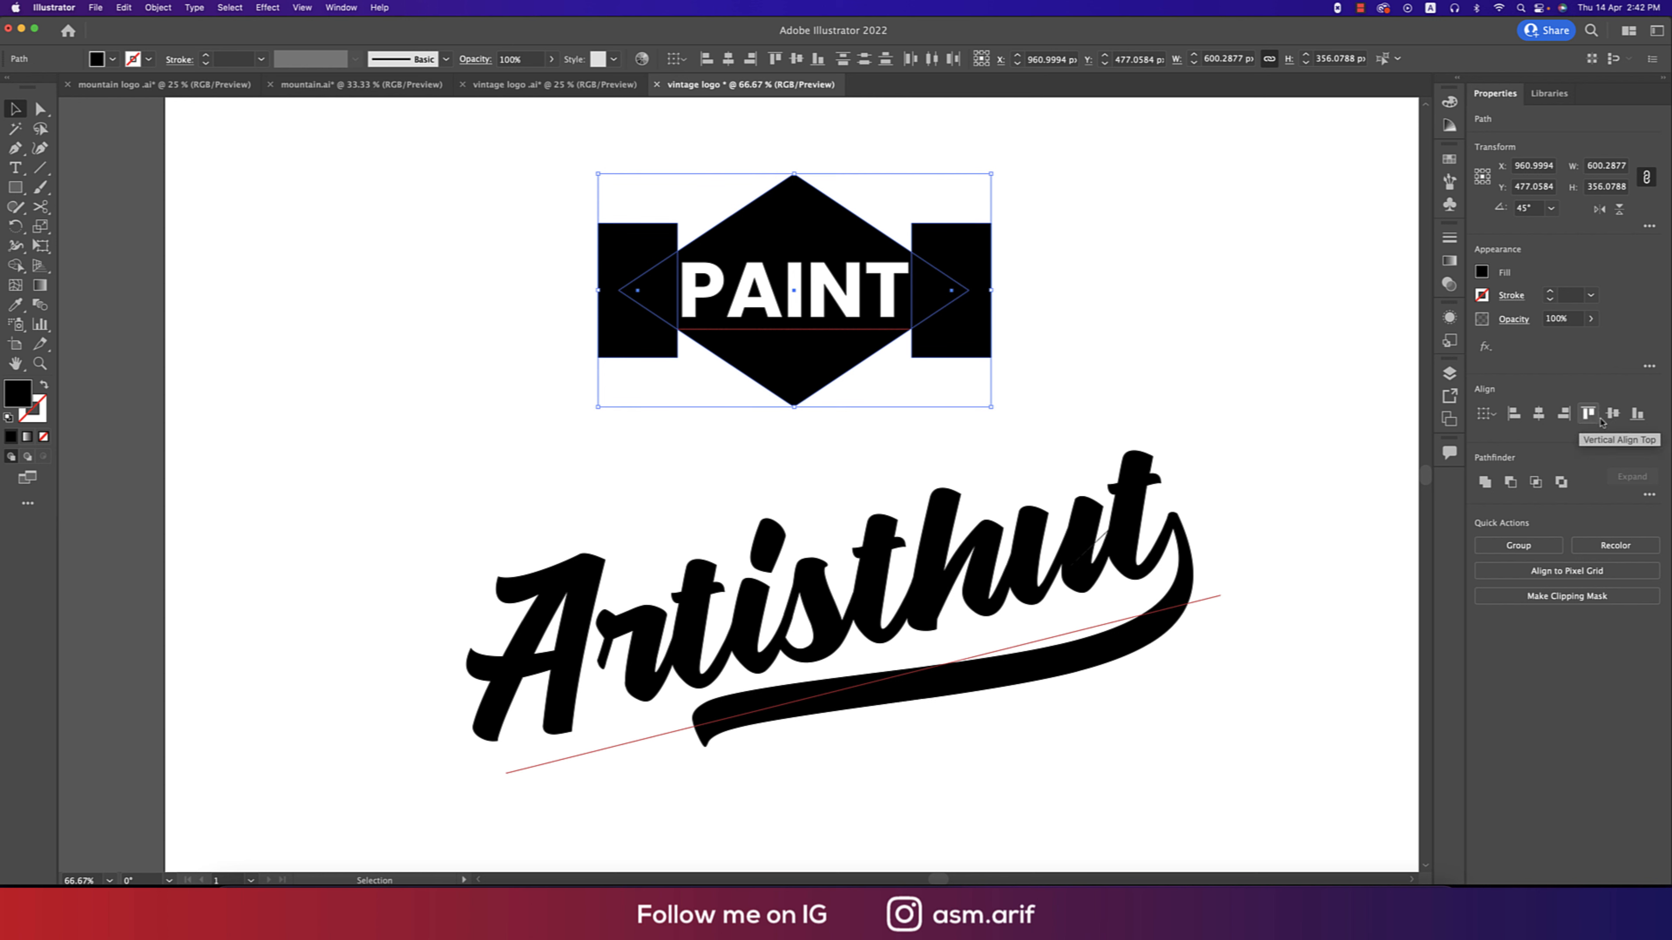
pyautogui.click(1514, 483)
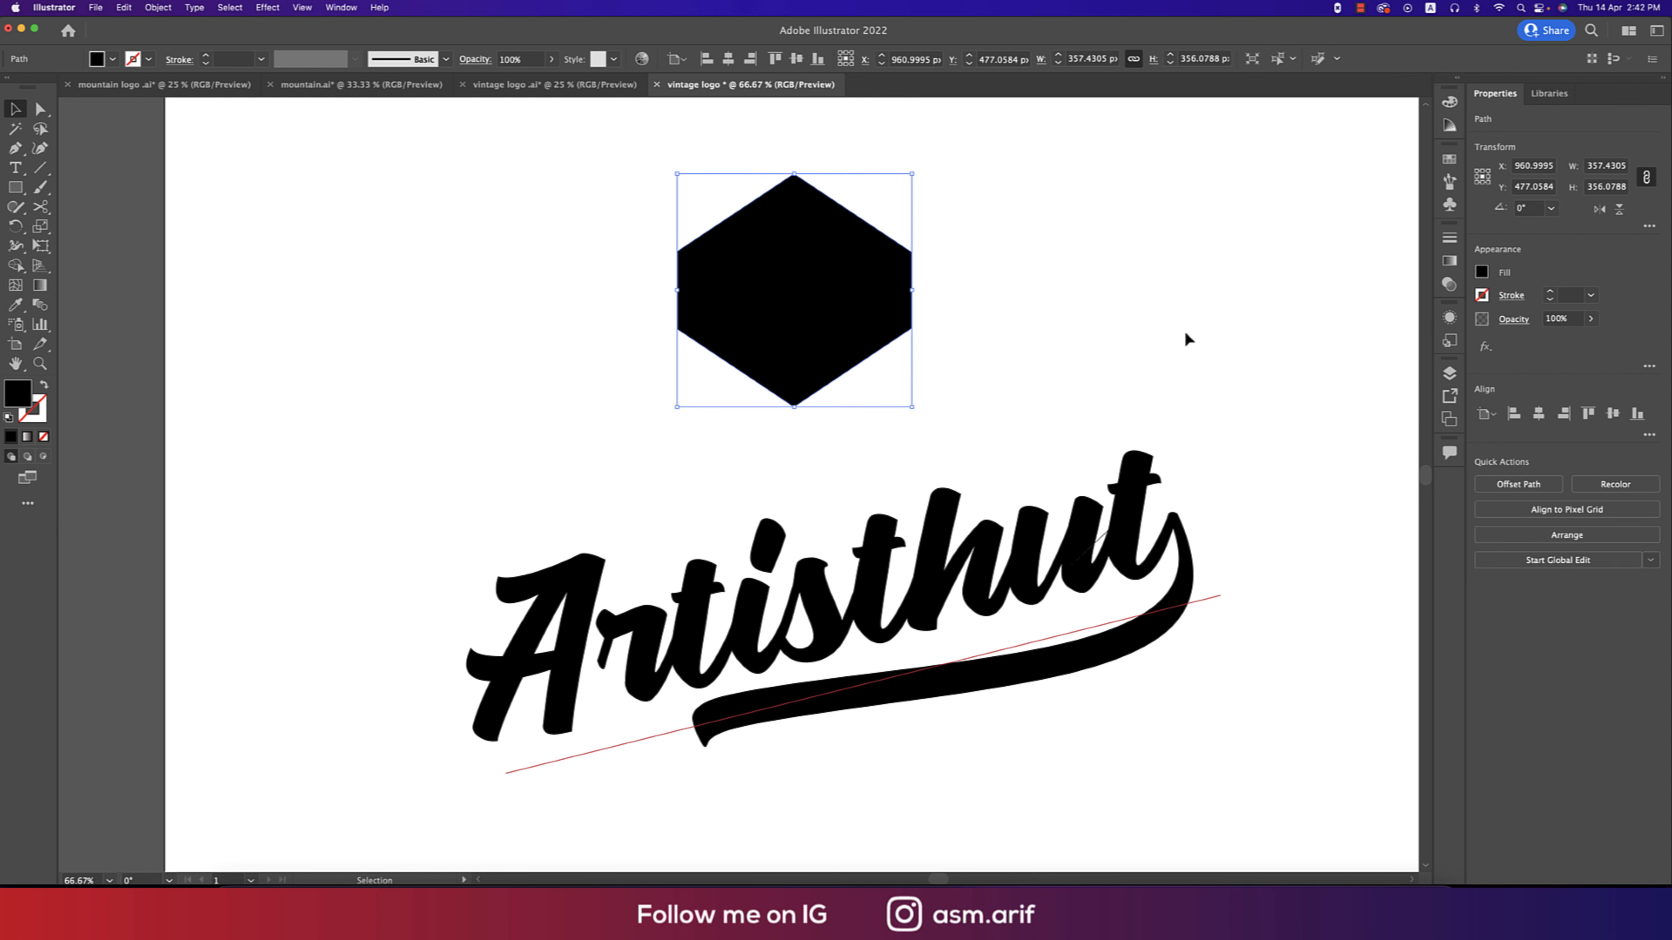
# Distort the "PAINT" text into the trimmed diamond shape with Envelope Distort, Make with Top Object.
pyautogui.press('a')
pyautogui.press('super+z')
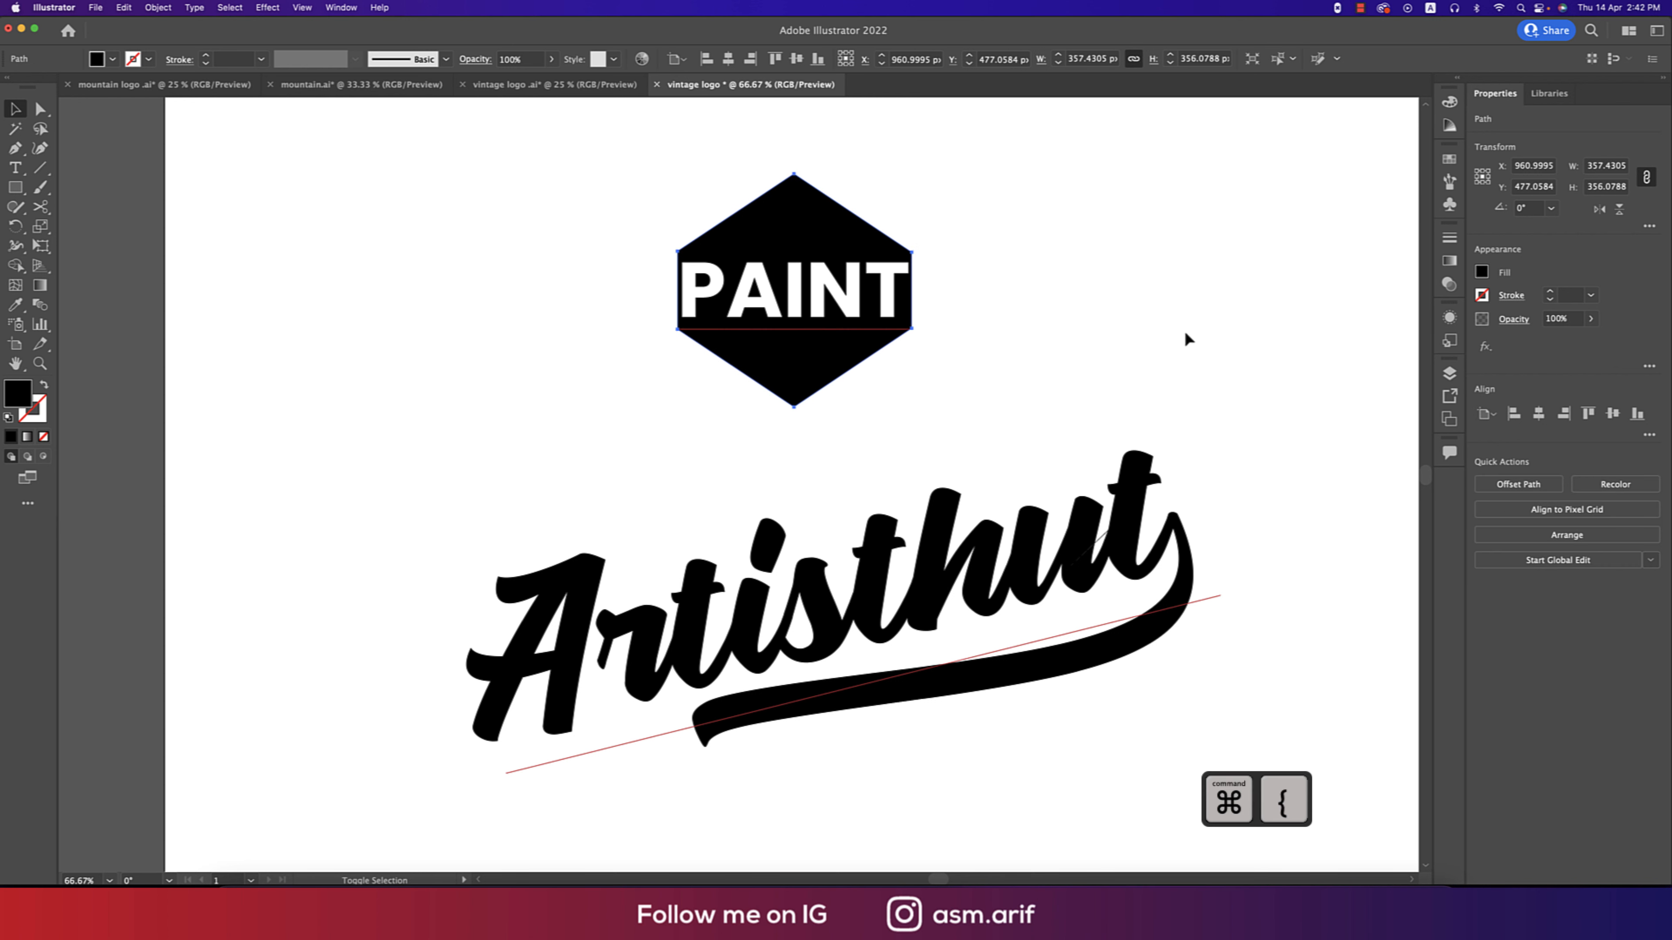
pyautogui.press('super+shift+z')
pyautogui.click(1121, 313)
pyautogui.moveTo(601, 207); pyautogui.dragTo(948, 335)
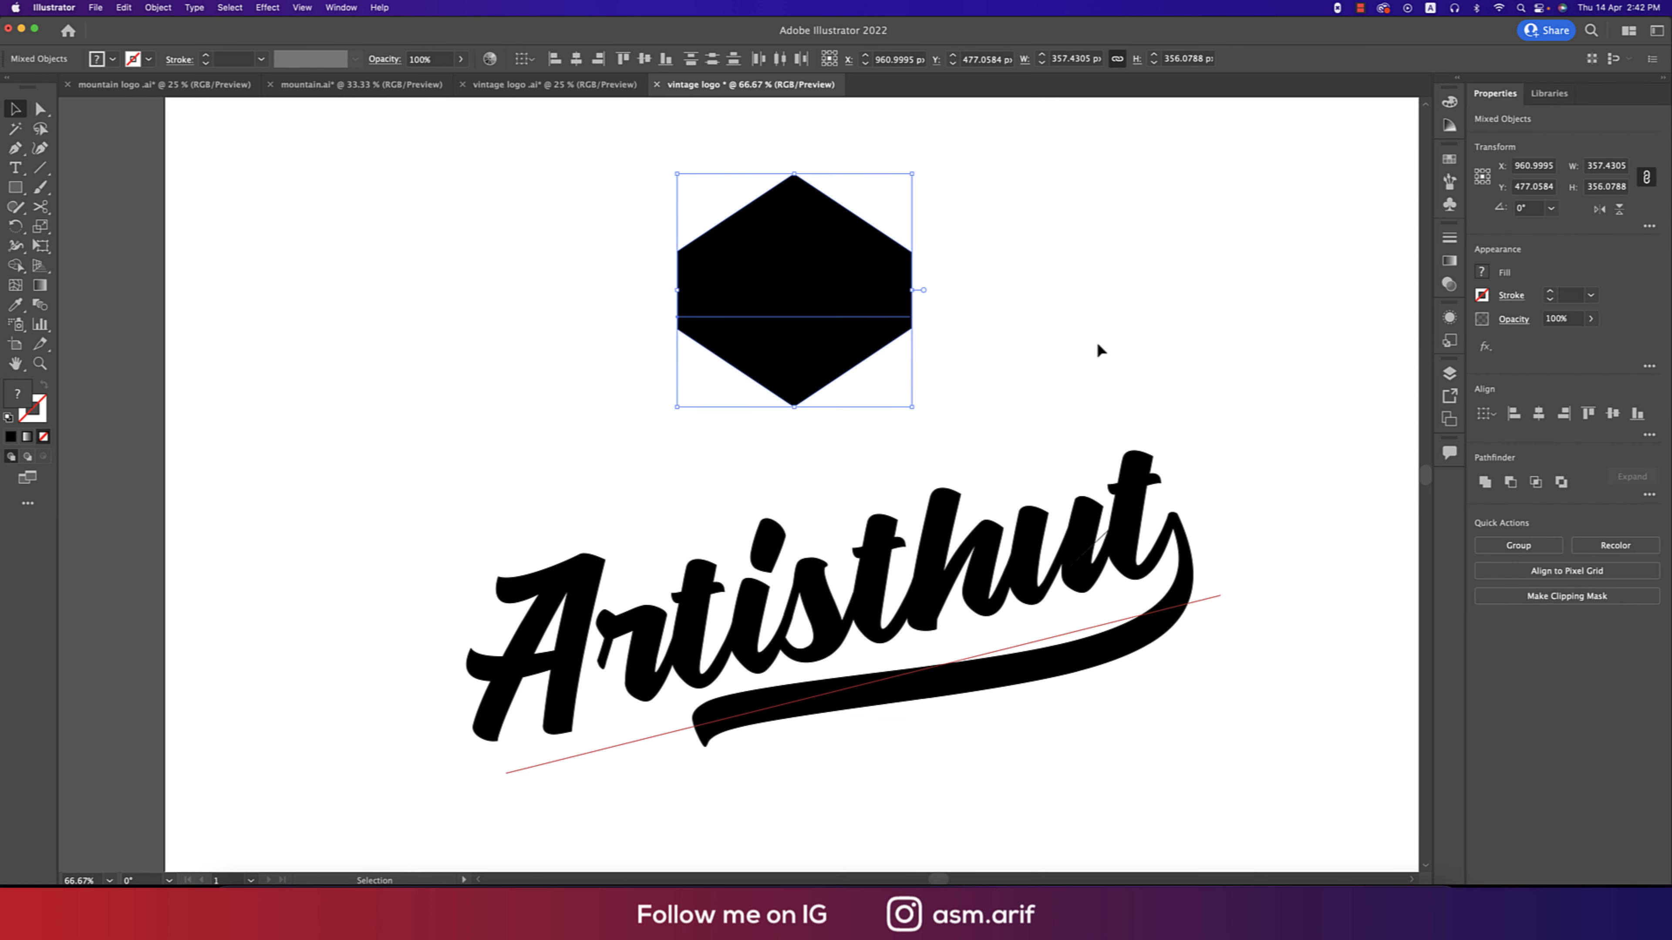
pyautogui.click(156, 8)
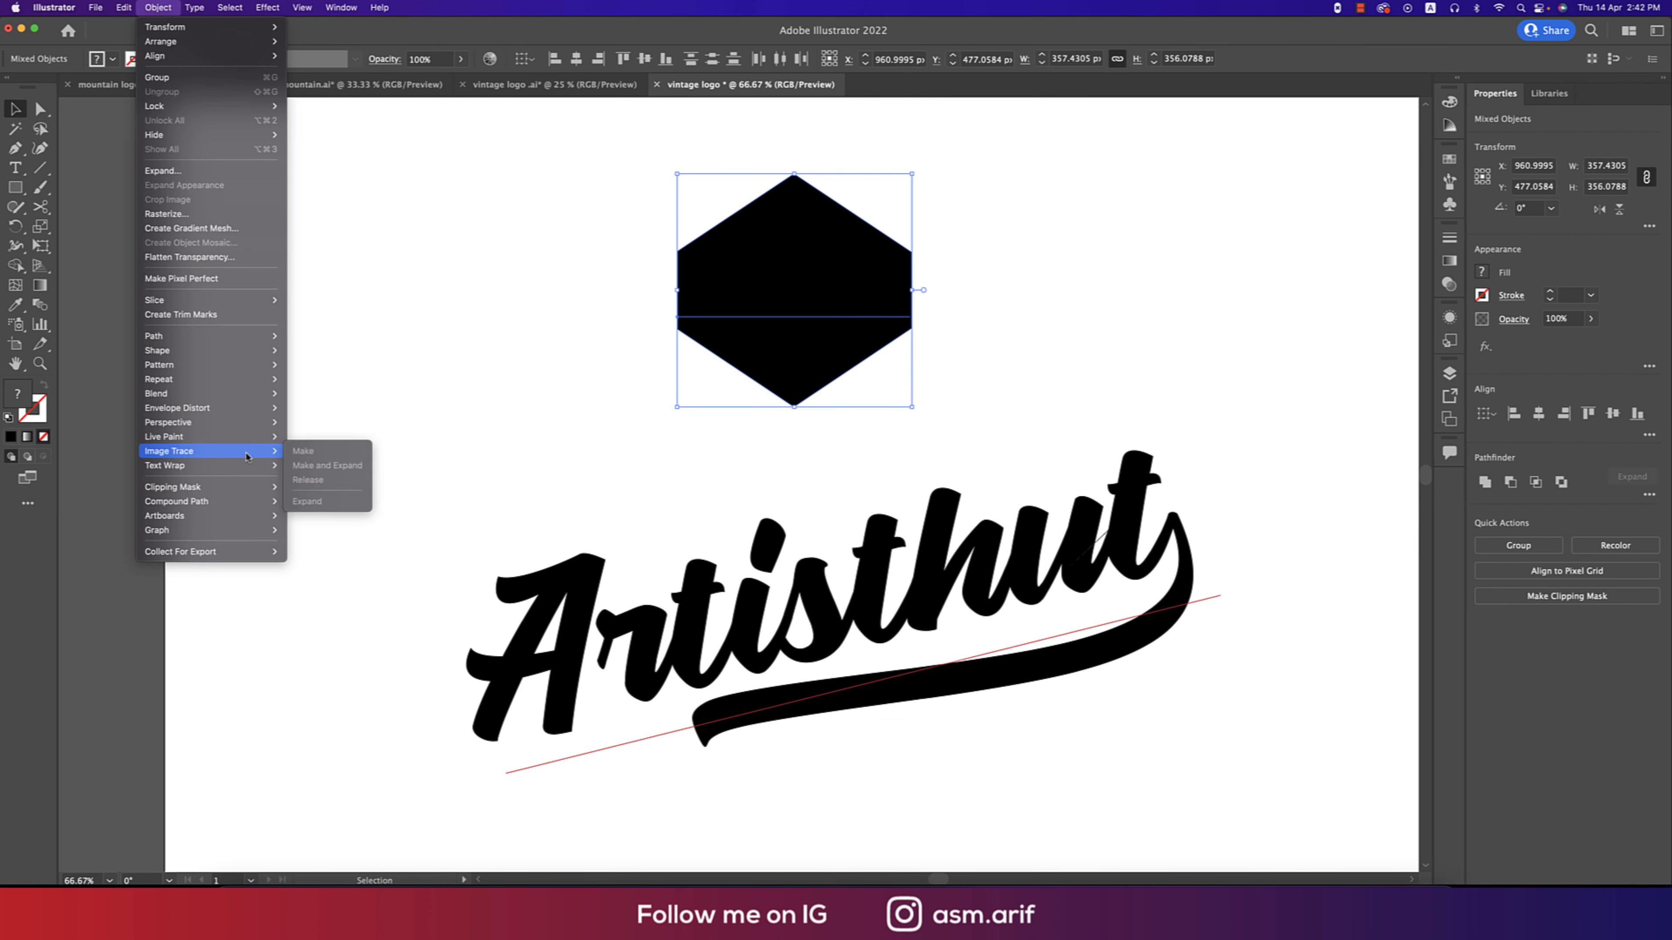
pyautogui.moveTo(247, 409)
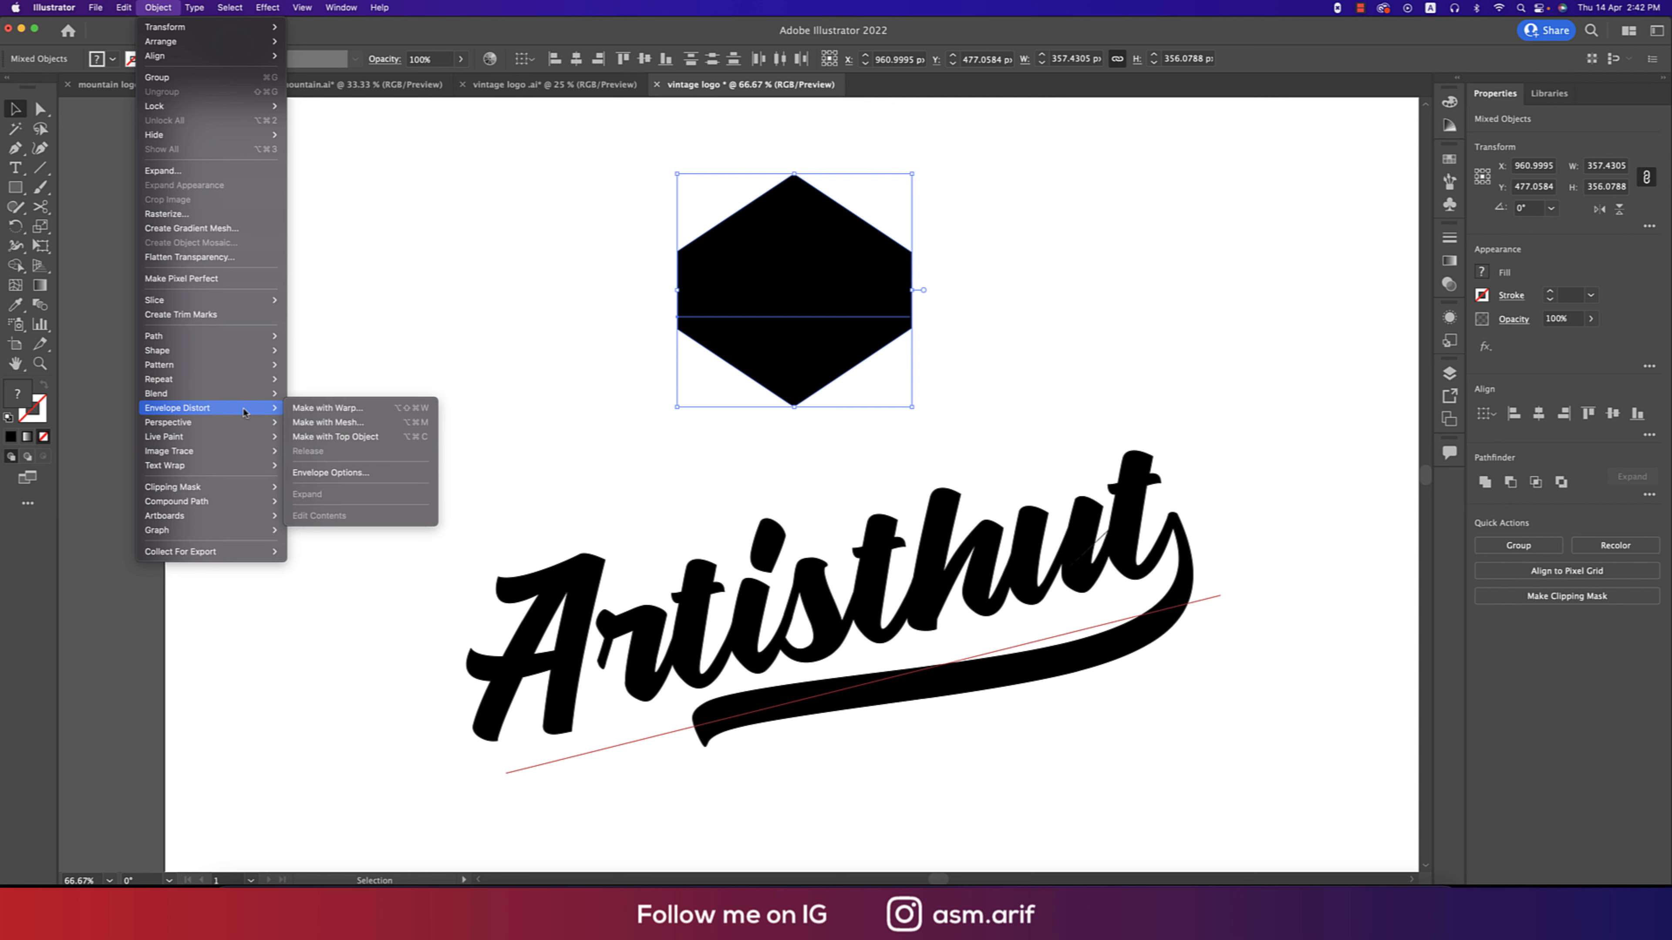
pyautogui.click(315, 438)
pyautogui.press('a')
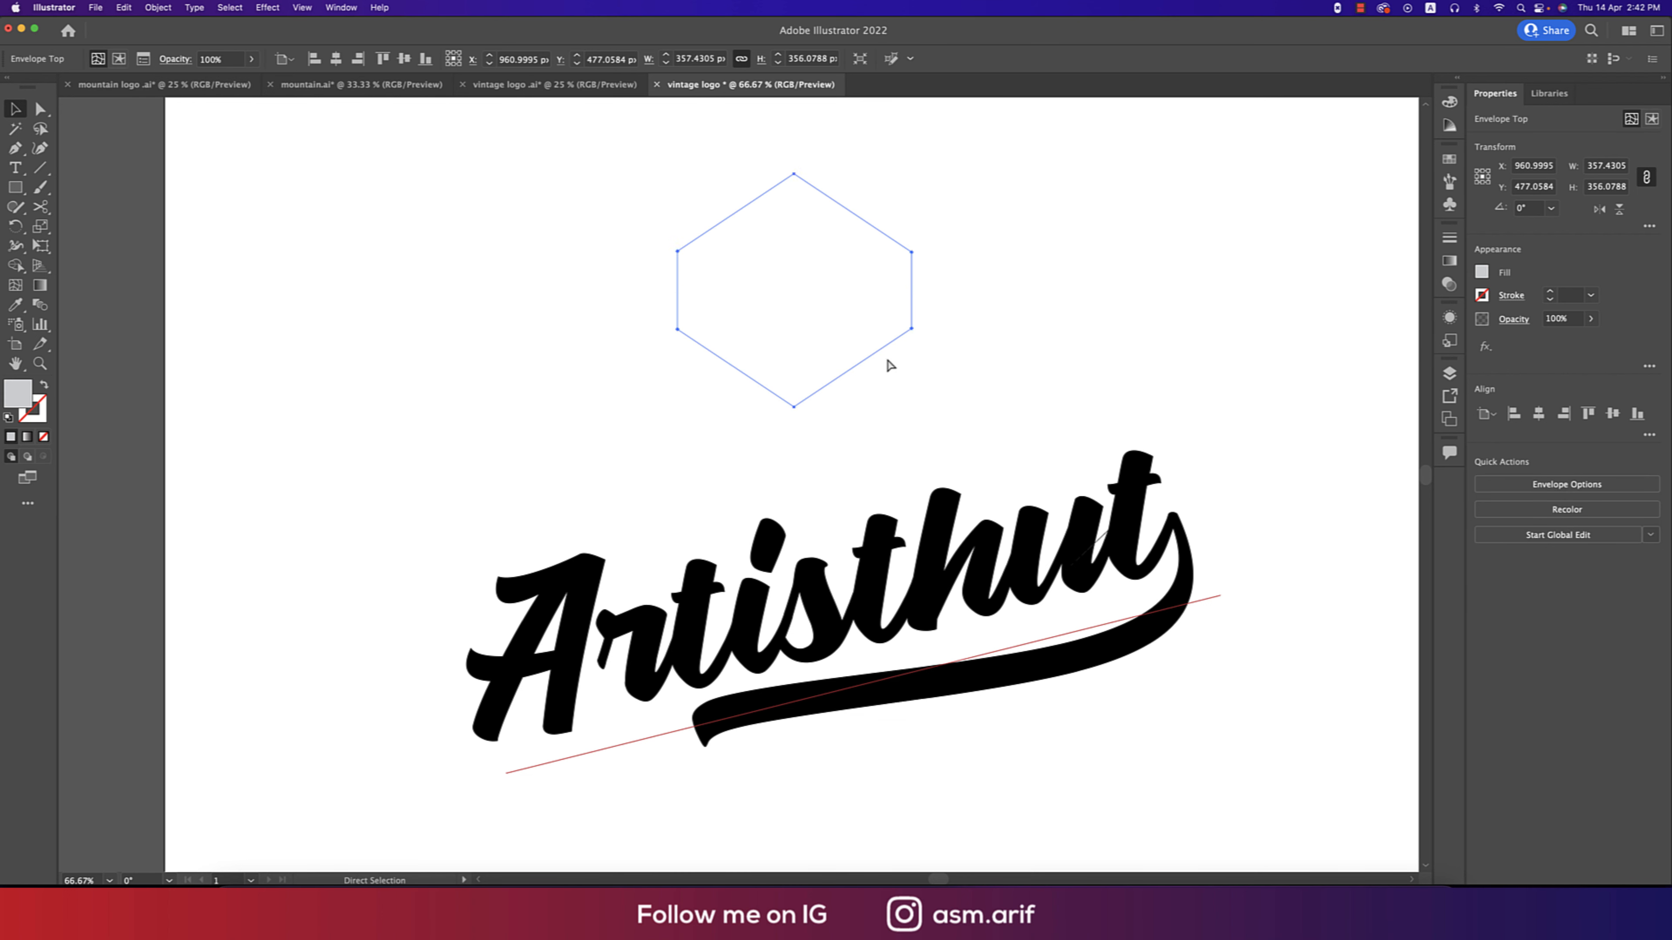
# Paste the full diamond in place behind the distorted "PAINT" text and enlarge it to about 601 × 401 px.
pyautogui.press('super+f')
pyautogui.moveTo(1226, 264); pyautogui.dragTo(760, 323)
pyautogui.hotkey('alt', '{')
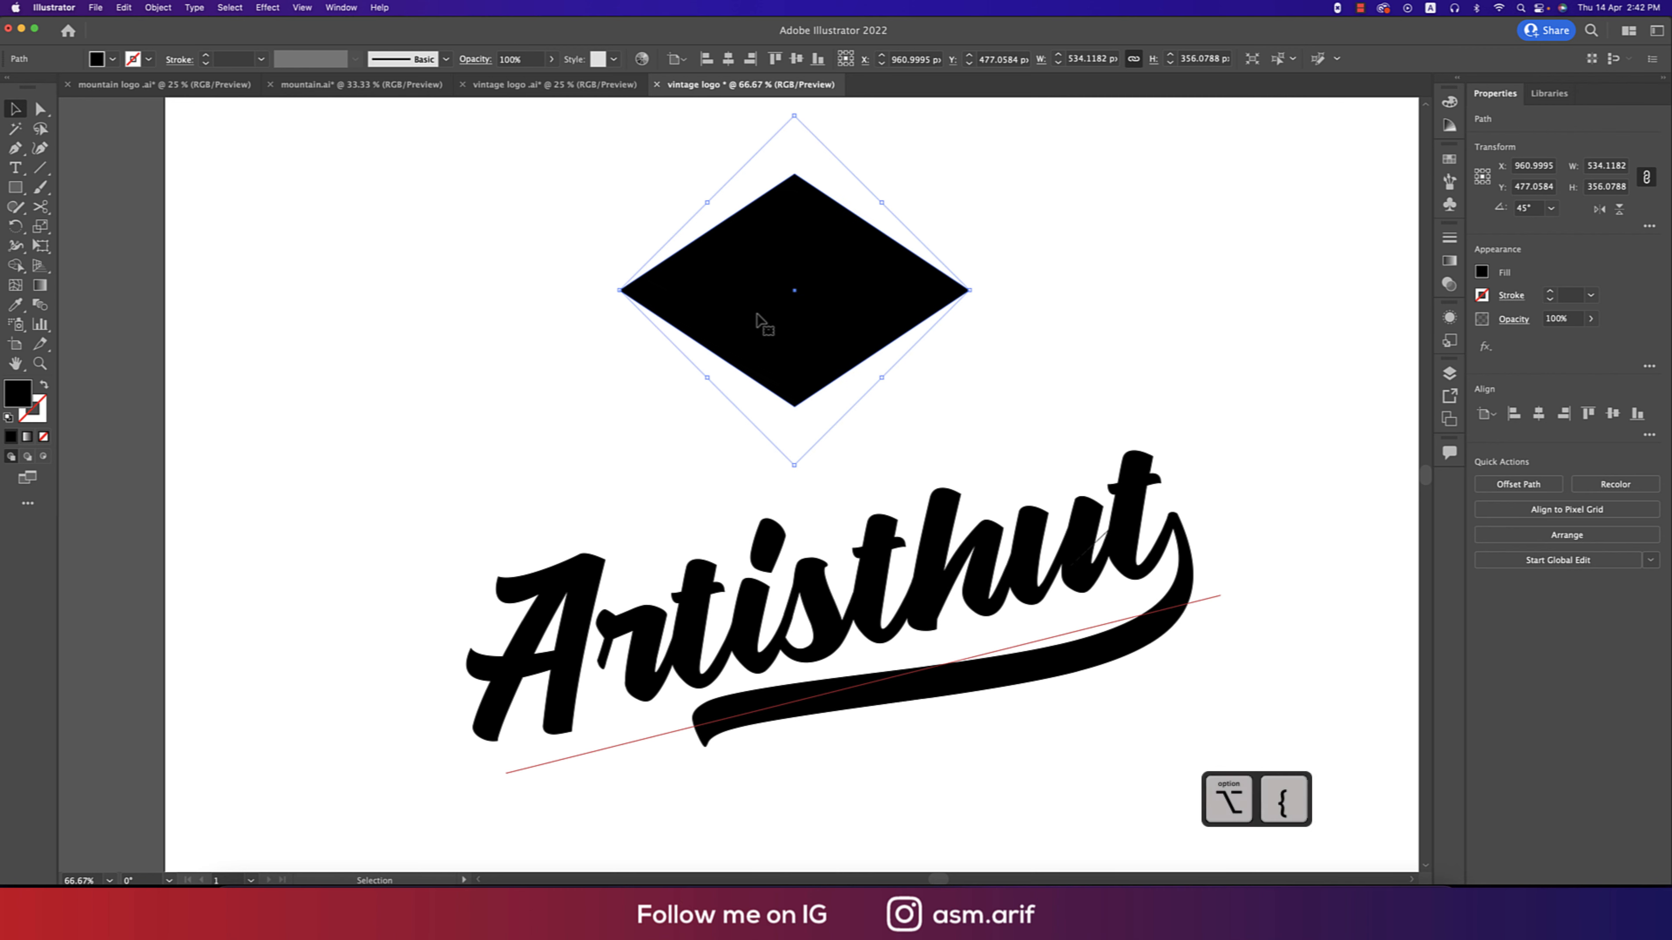
pyautogui.press('super+bracketleft')
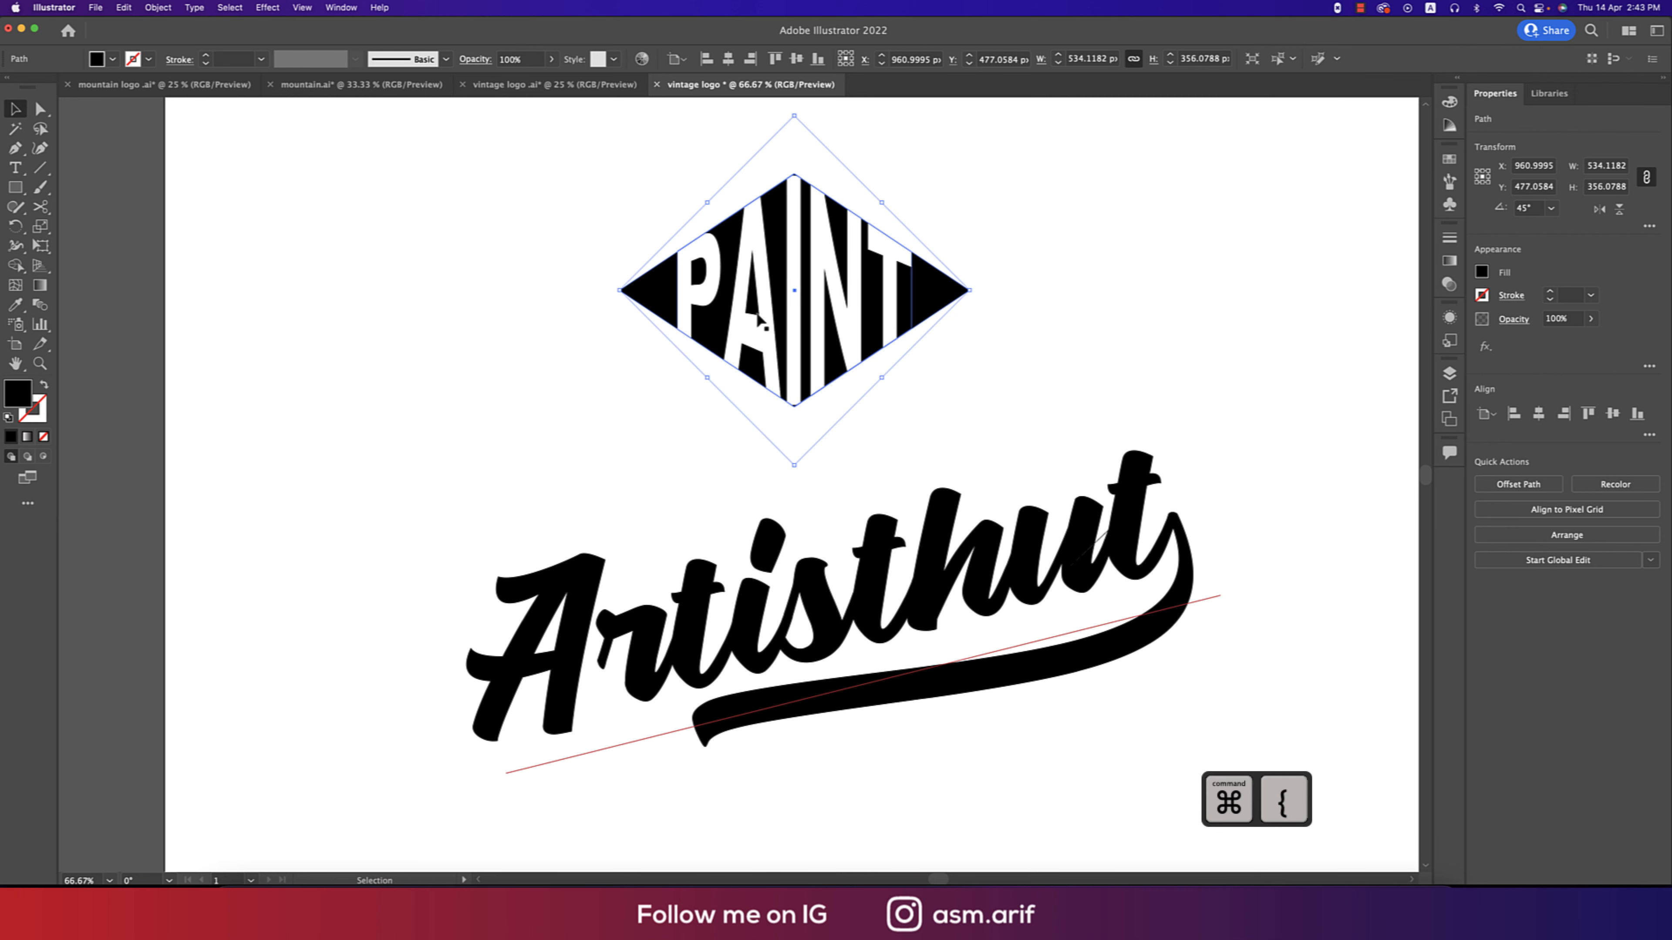
pyautogui.moveTo(970, 290)
pyautogui.mouseDown()
pyautogui.moveTo(1006, 290)
pyautogui.moveTo(991, 290)
pyautogui.mouseUp()
pyautogui.click(1064, 303)
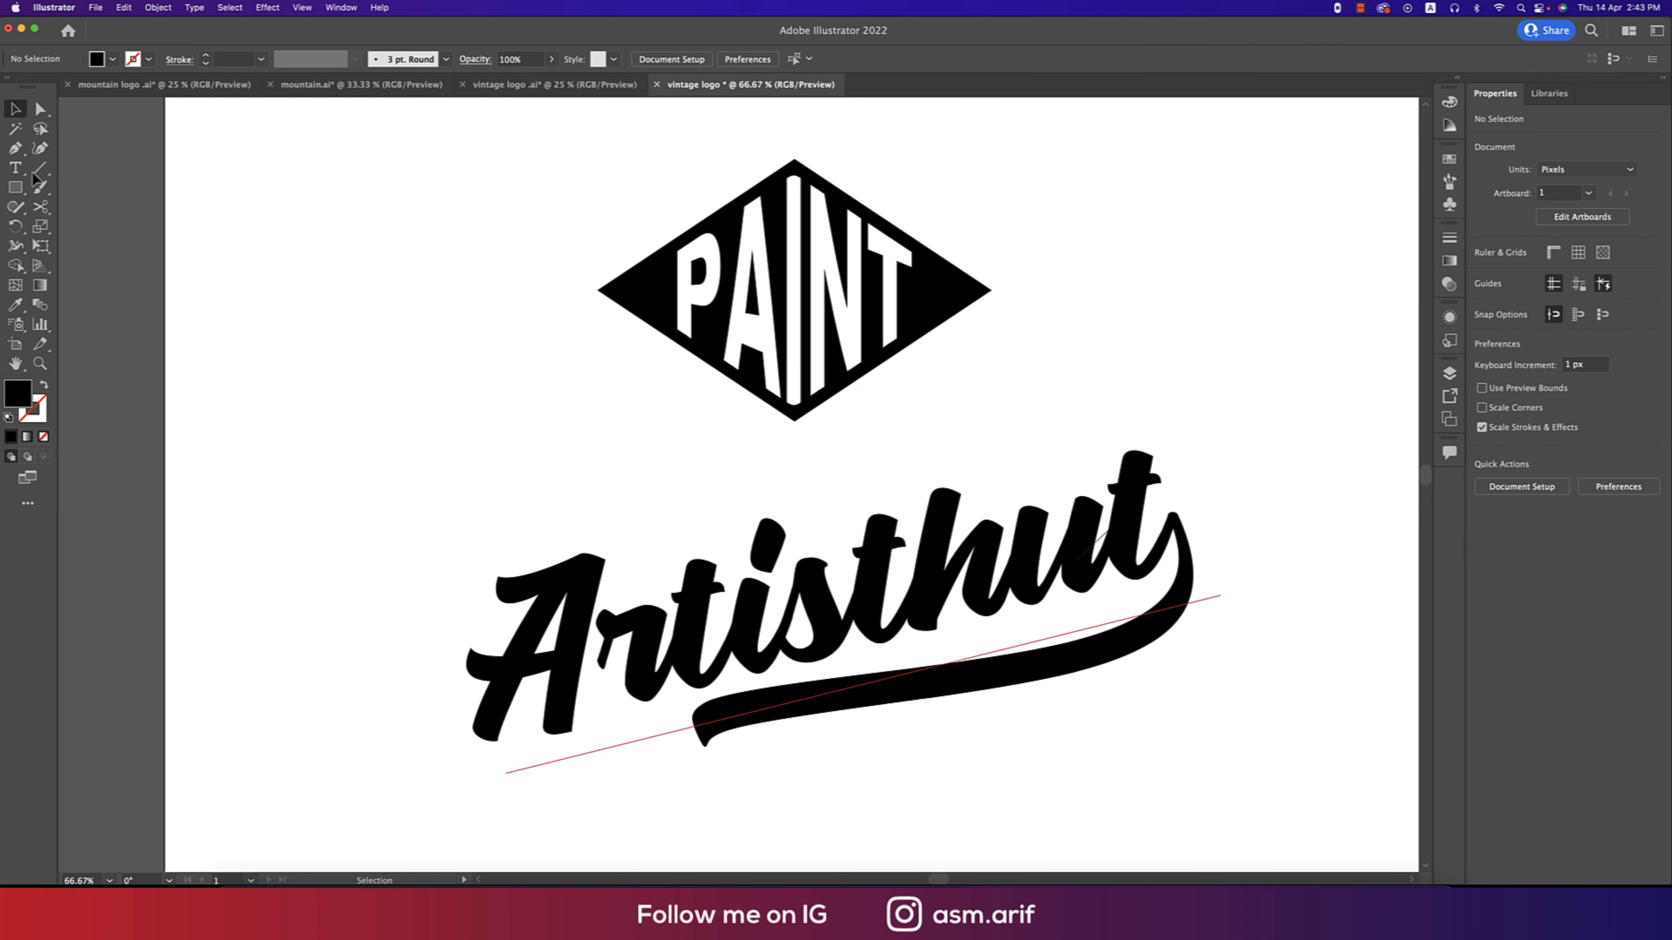
# Draw a light grey star about 52 × 50 px in the diamond's left corner and copy it to the right corner.
pyautogui.click(743, 295)
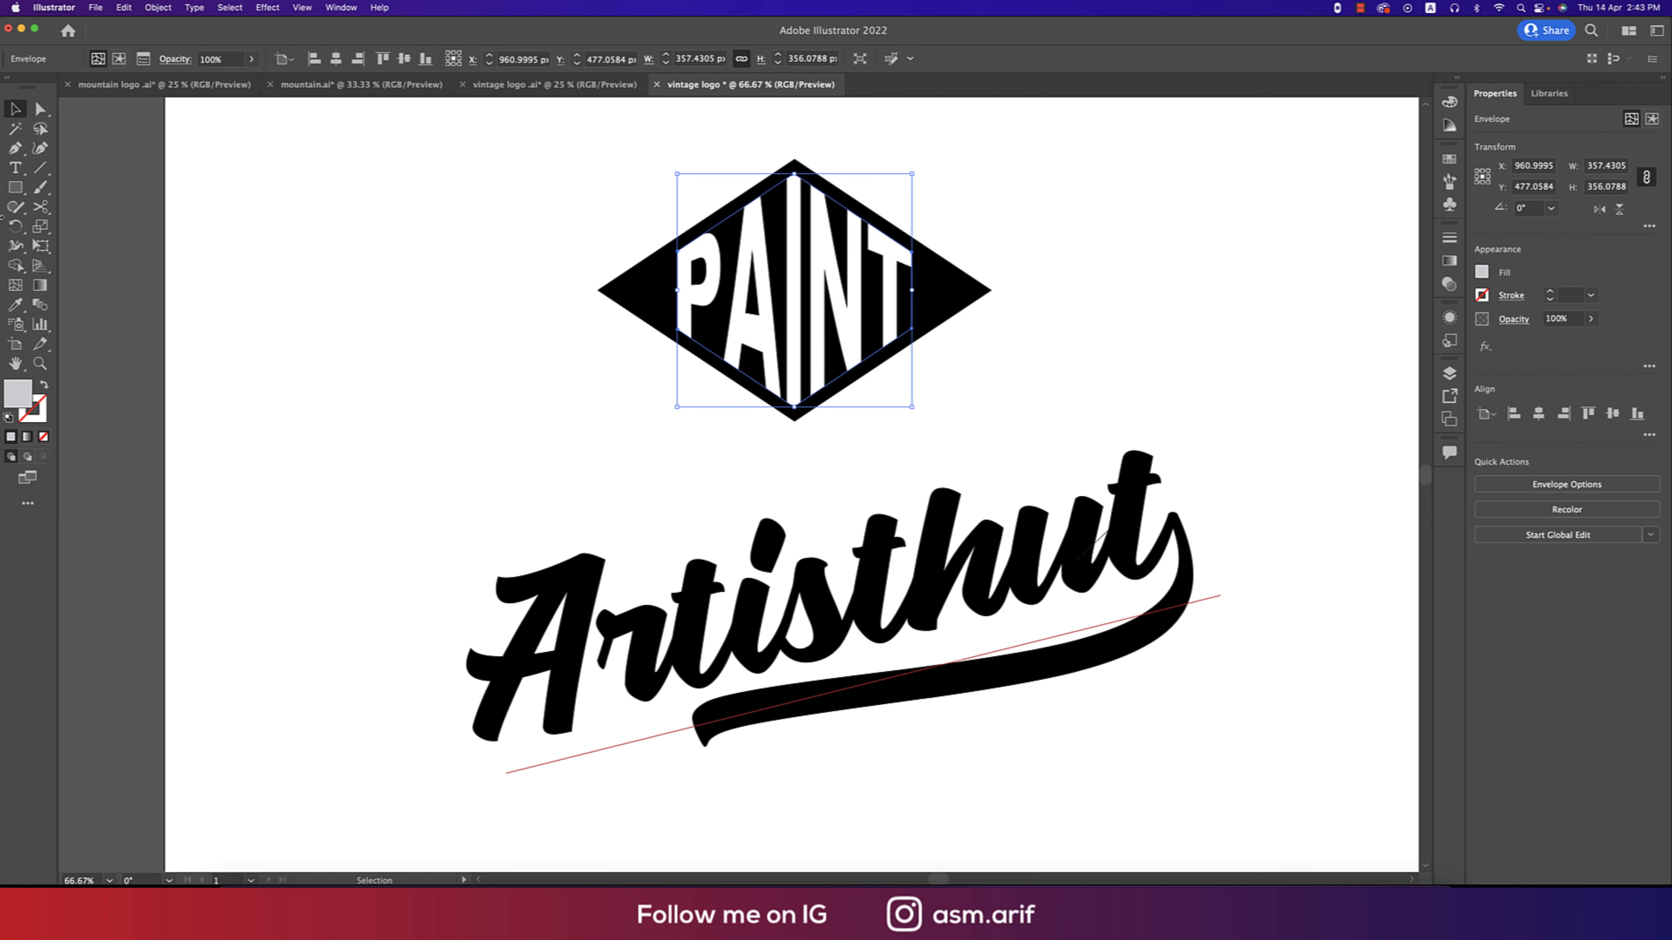
pyautogui.moveTo(15, 187); pyautogui.dragTo(72, 265)
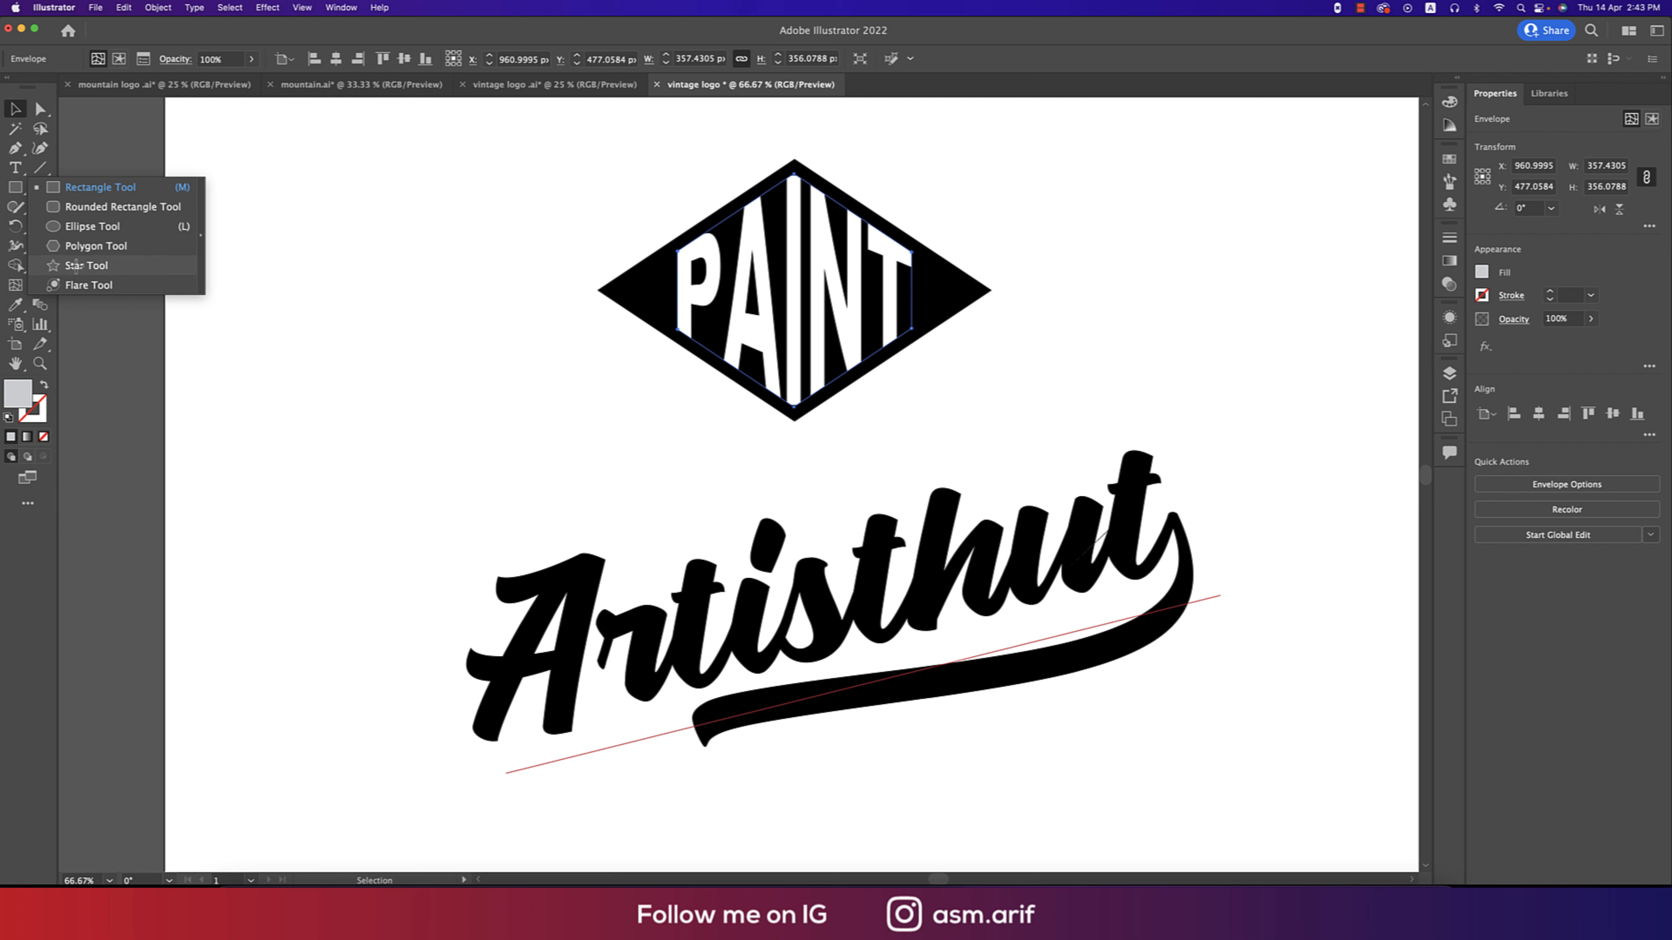
pyautogui.moveTo(647, 290); pyautogui.dragTo(935, 284)
pyautogui.press('v')
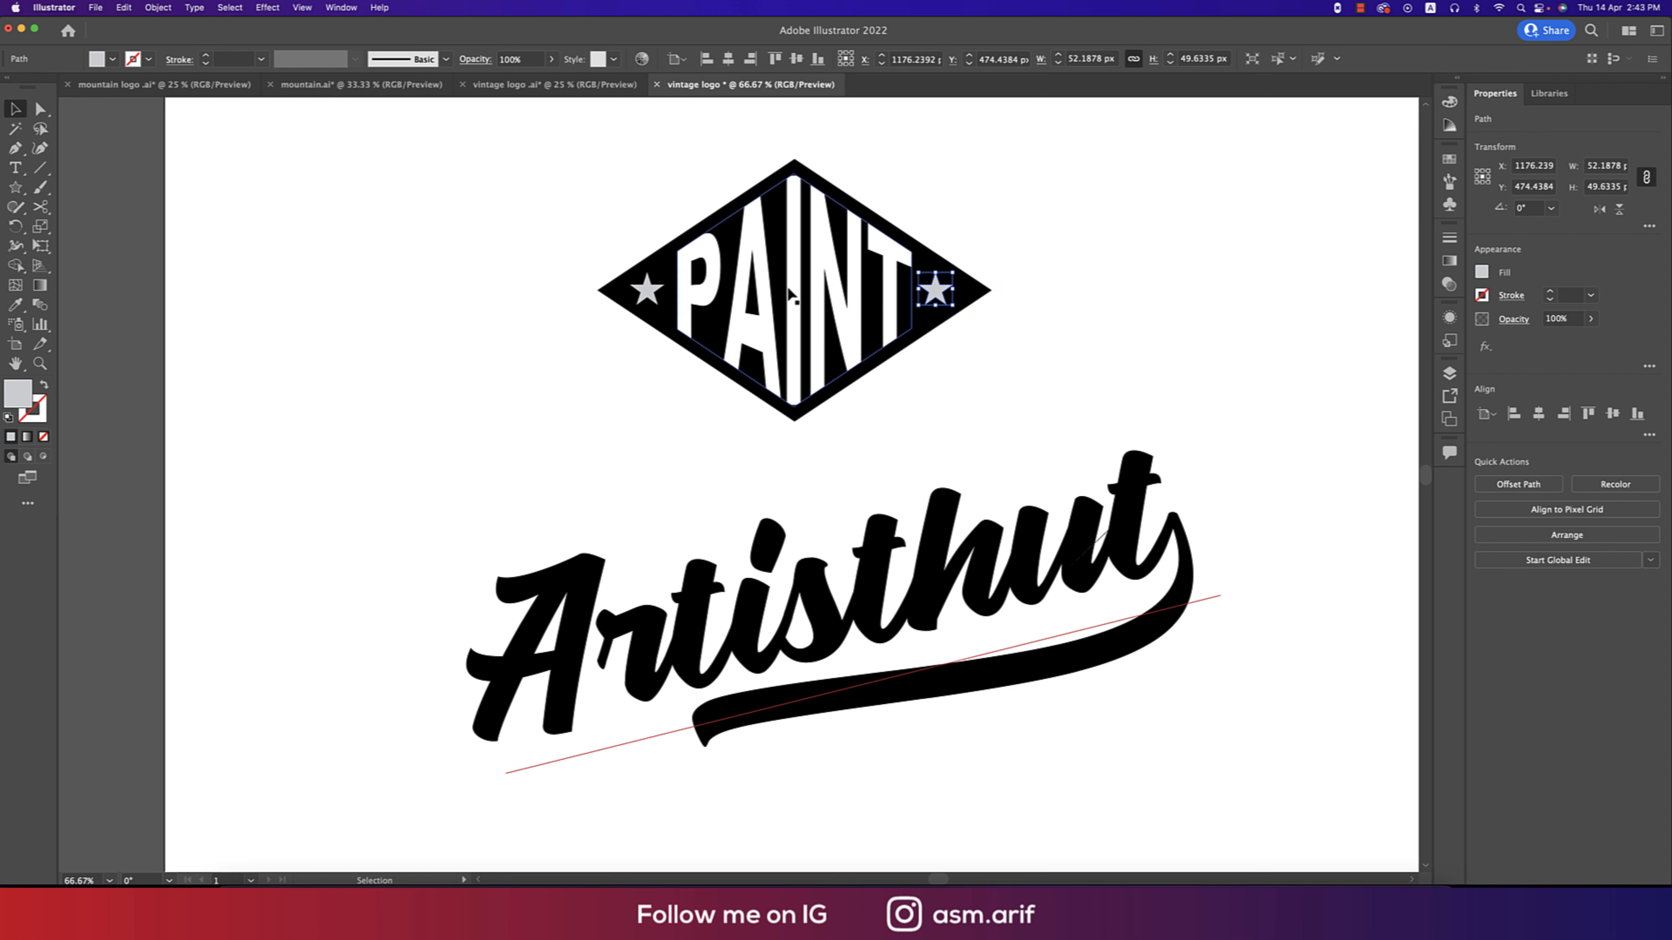
# Group the two stars and center them horizontally on the diamond.
pyautogui.keyDown('shift'); pyautogui.click(648, 295); pyautogui.keyUp('shift')
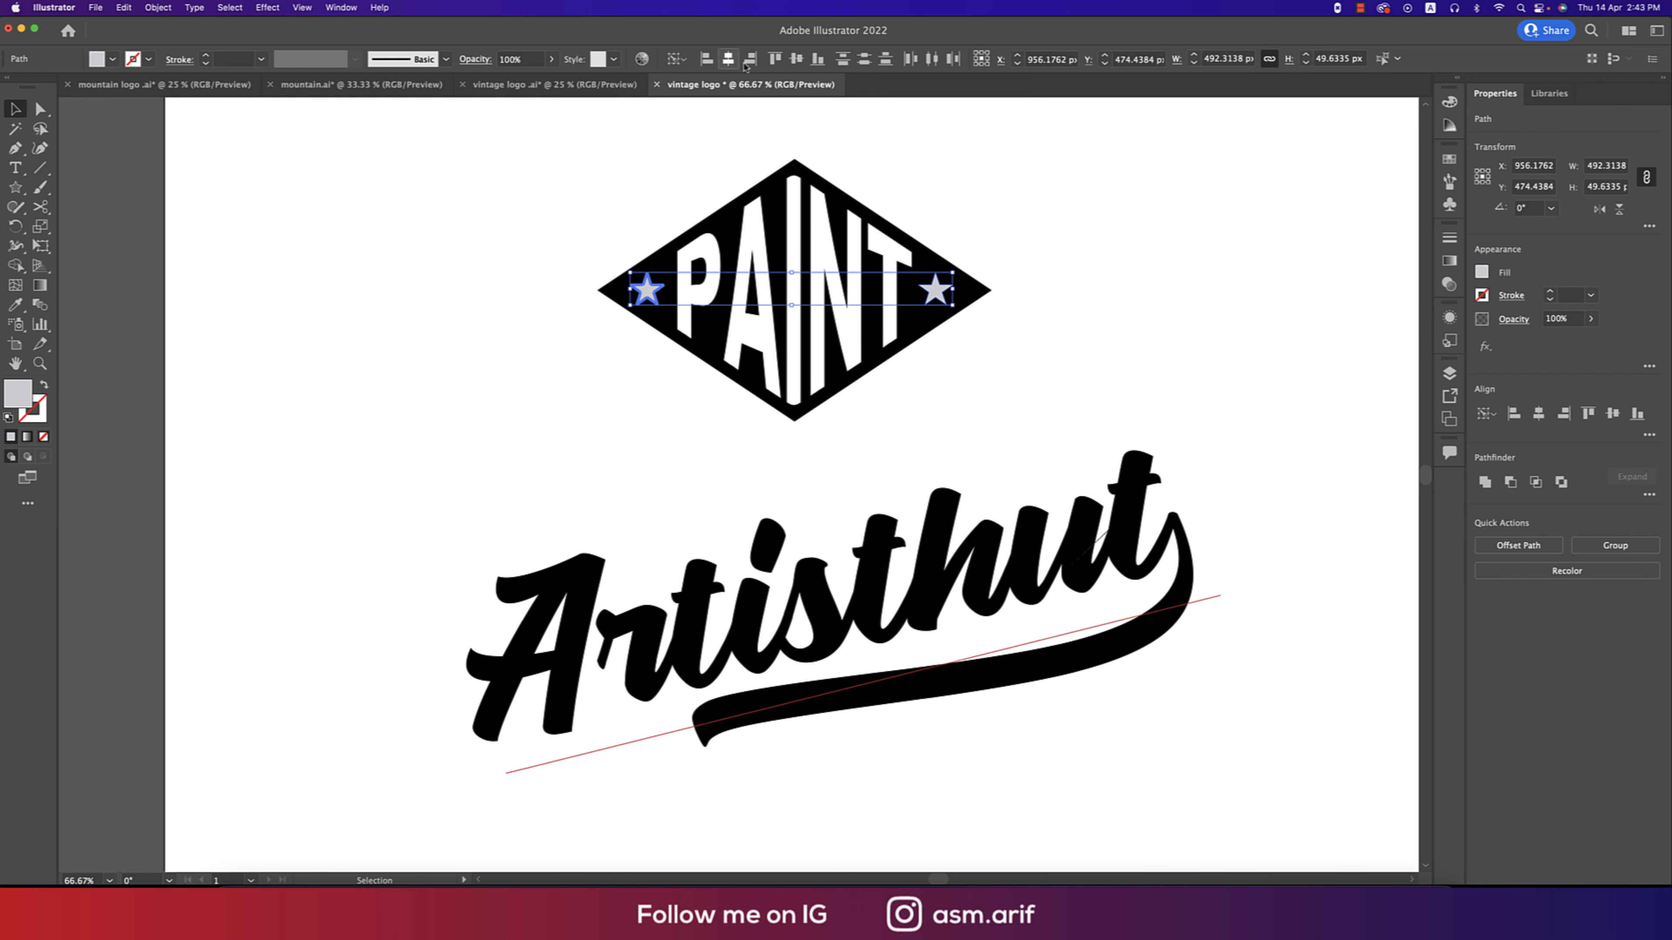
pyautogui.press('cmd+g')
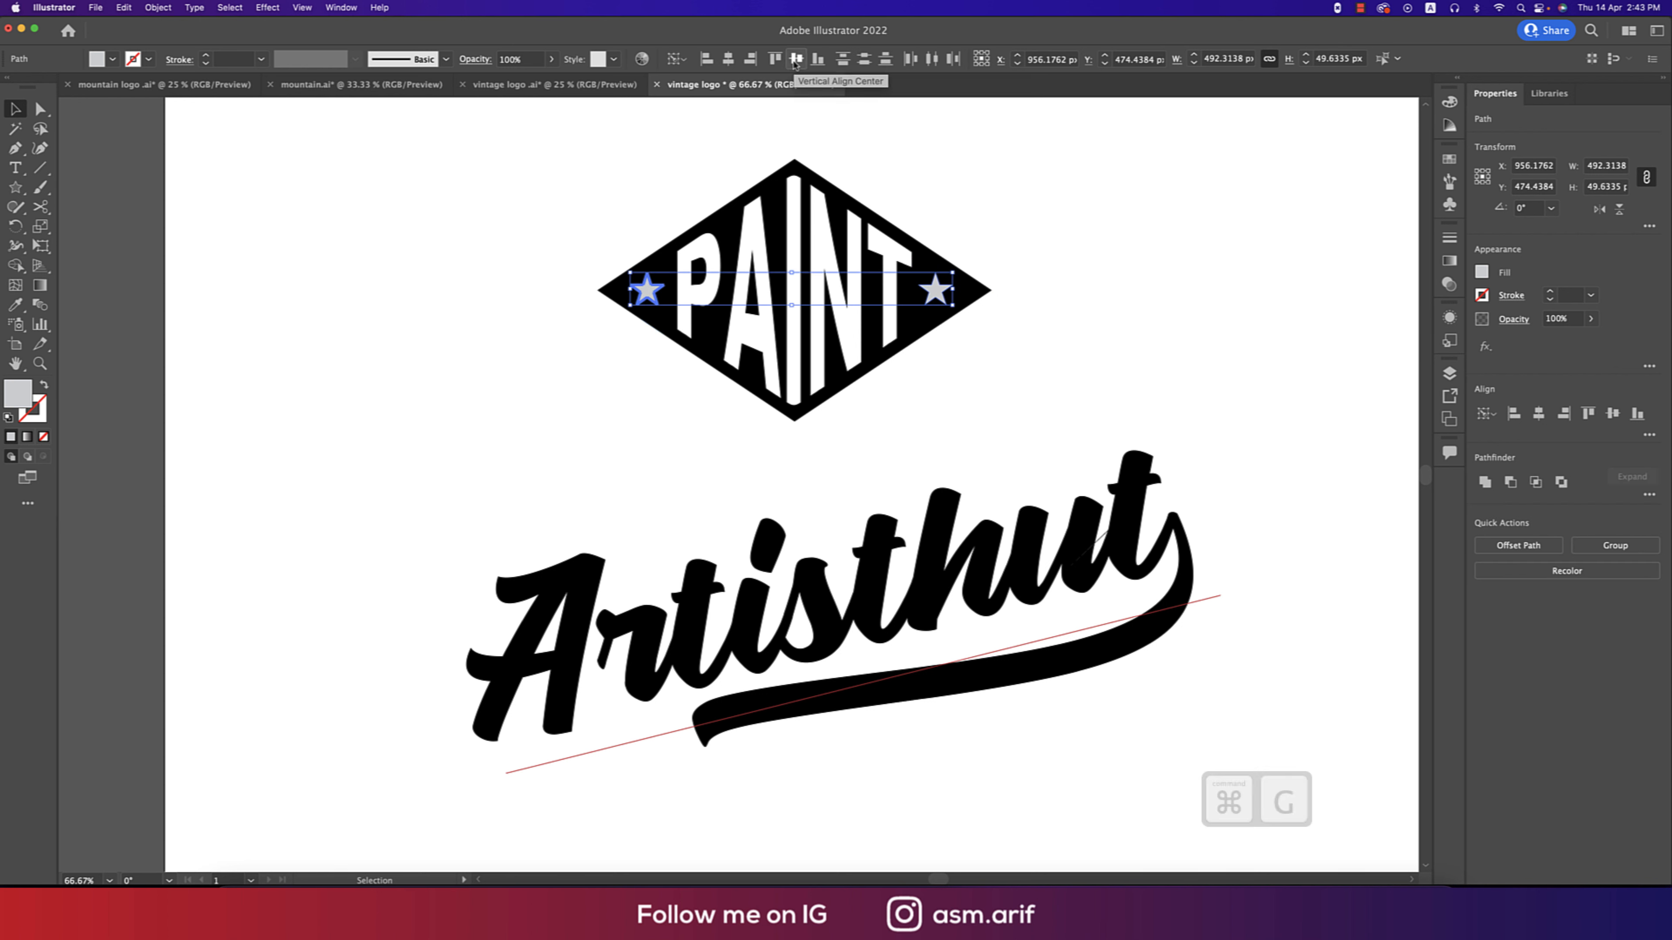
pyautogui.keyDown('shift'); pyautogui.click(977, 293); pyautogui.keyUp('shift')
pyautogui.click(977, 293)
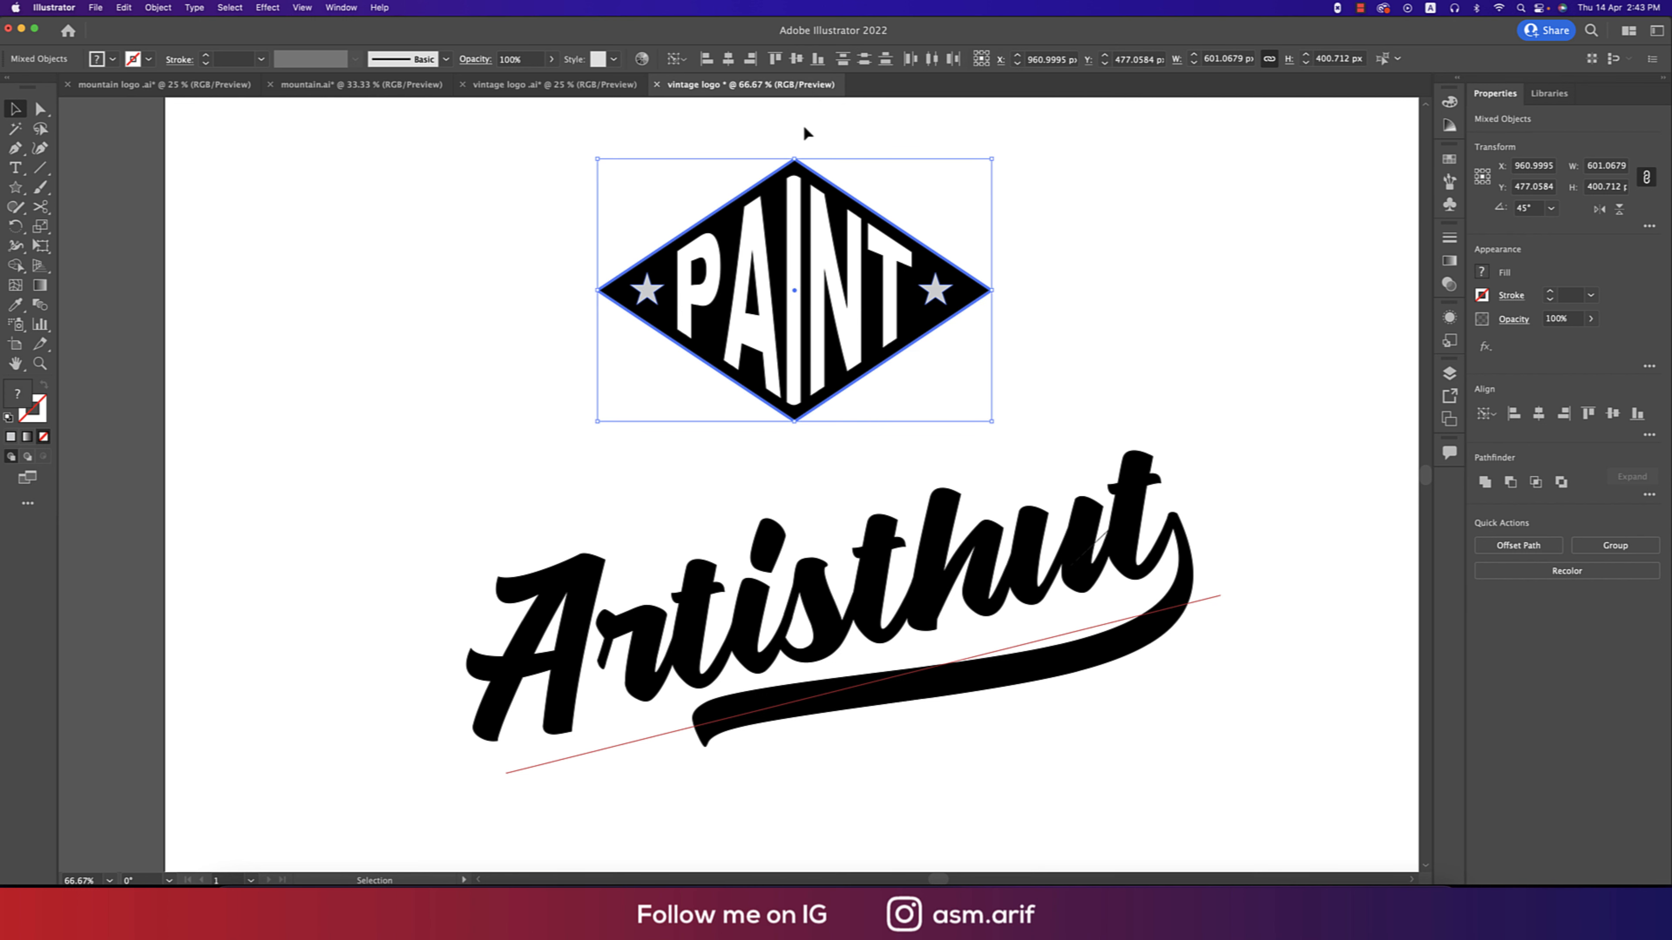
pyautogui.click(730, 60)
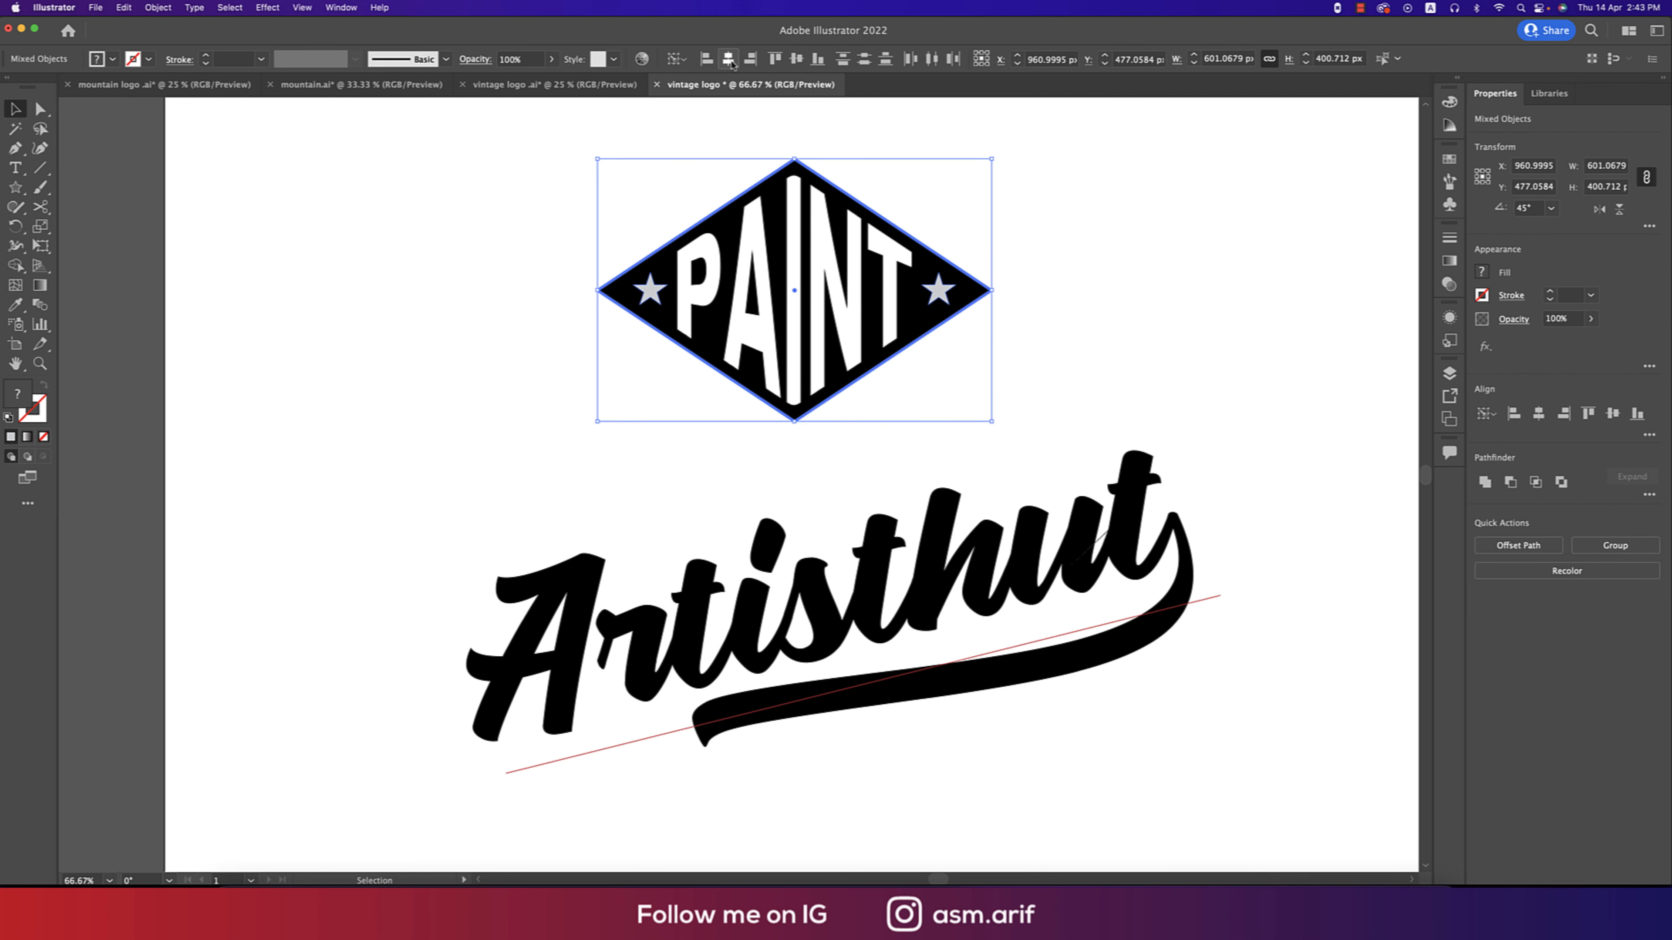
pyautogui.click(1117, 297)
# Scale the whole "PAINT" diamond emblem down to about 357 × 238 px above the script lettering.
pyautogui.press('cmd+minus')
pyautogui.moveTo(780, 224); pyautogui.dragTo(970, 343)
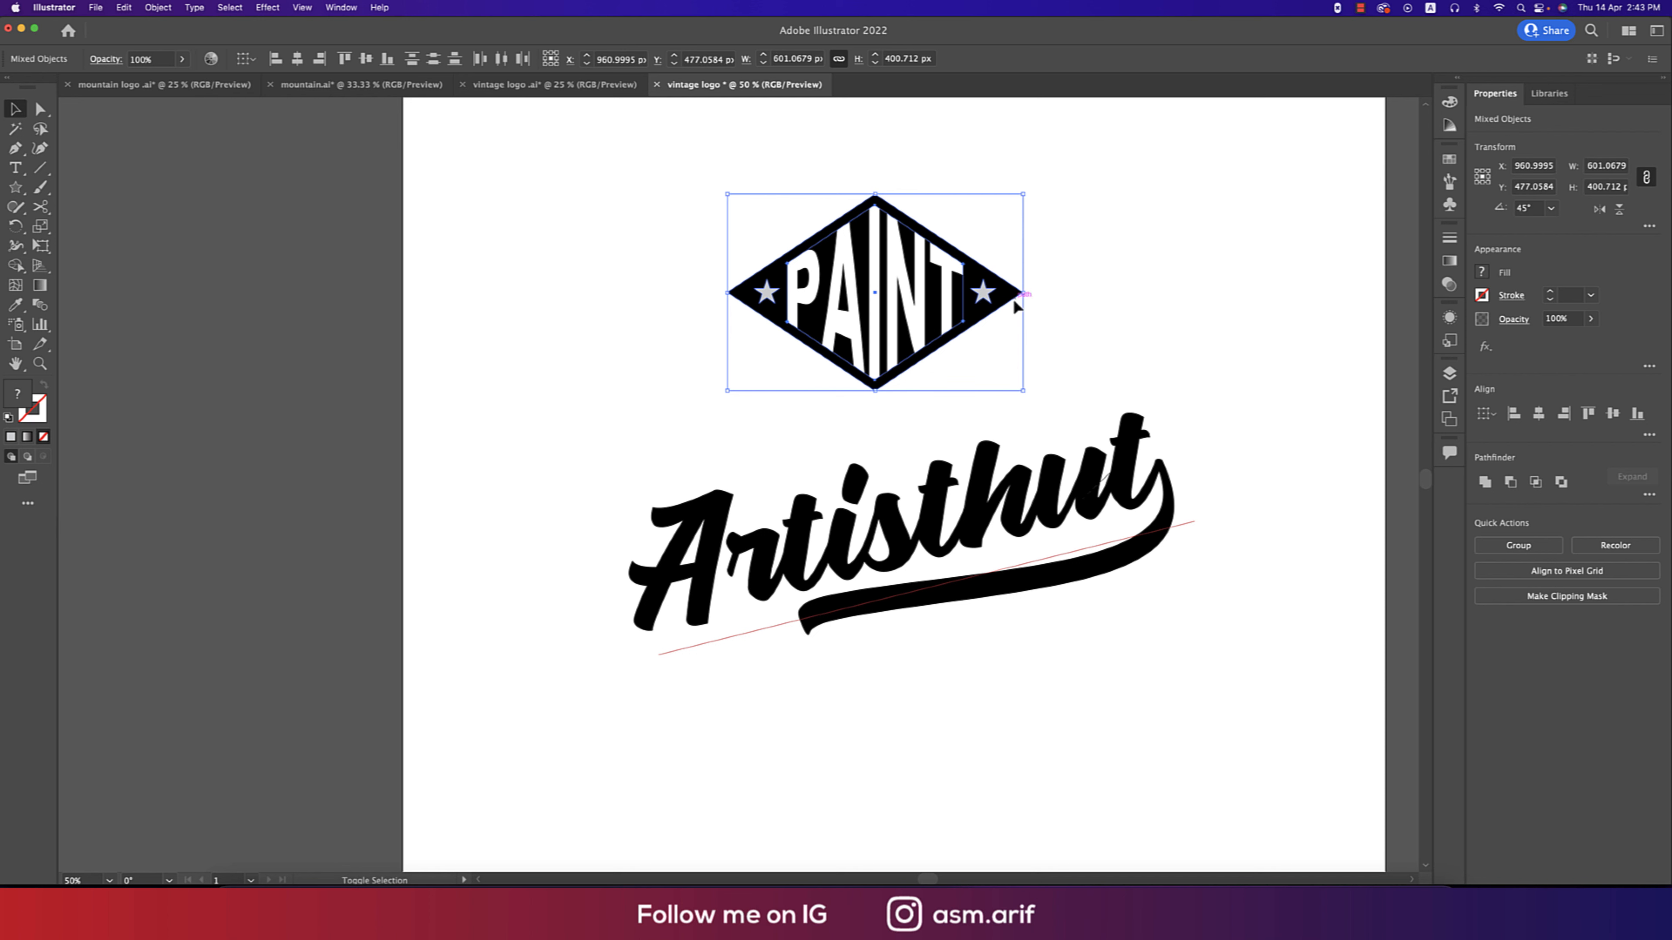
pyautogui.moveTo(1022, 293)
pyautogui.mouseDown()
pyautogui.moveTo(963, 295)
pyautogui.moveTo(919, 320)
pyautogui.mouseUp()
pyautogui.press('cmd+minus')
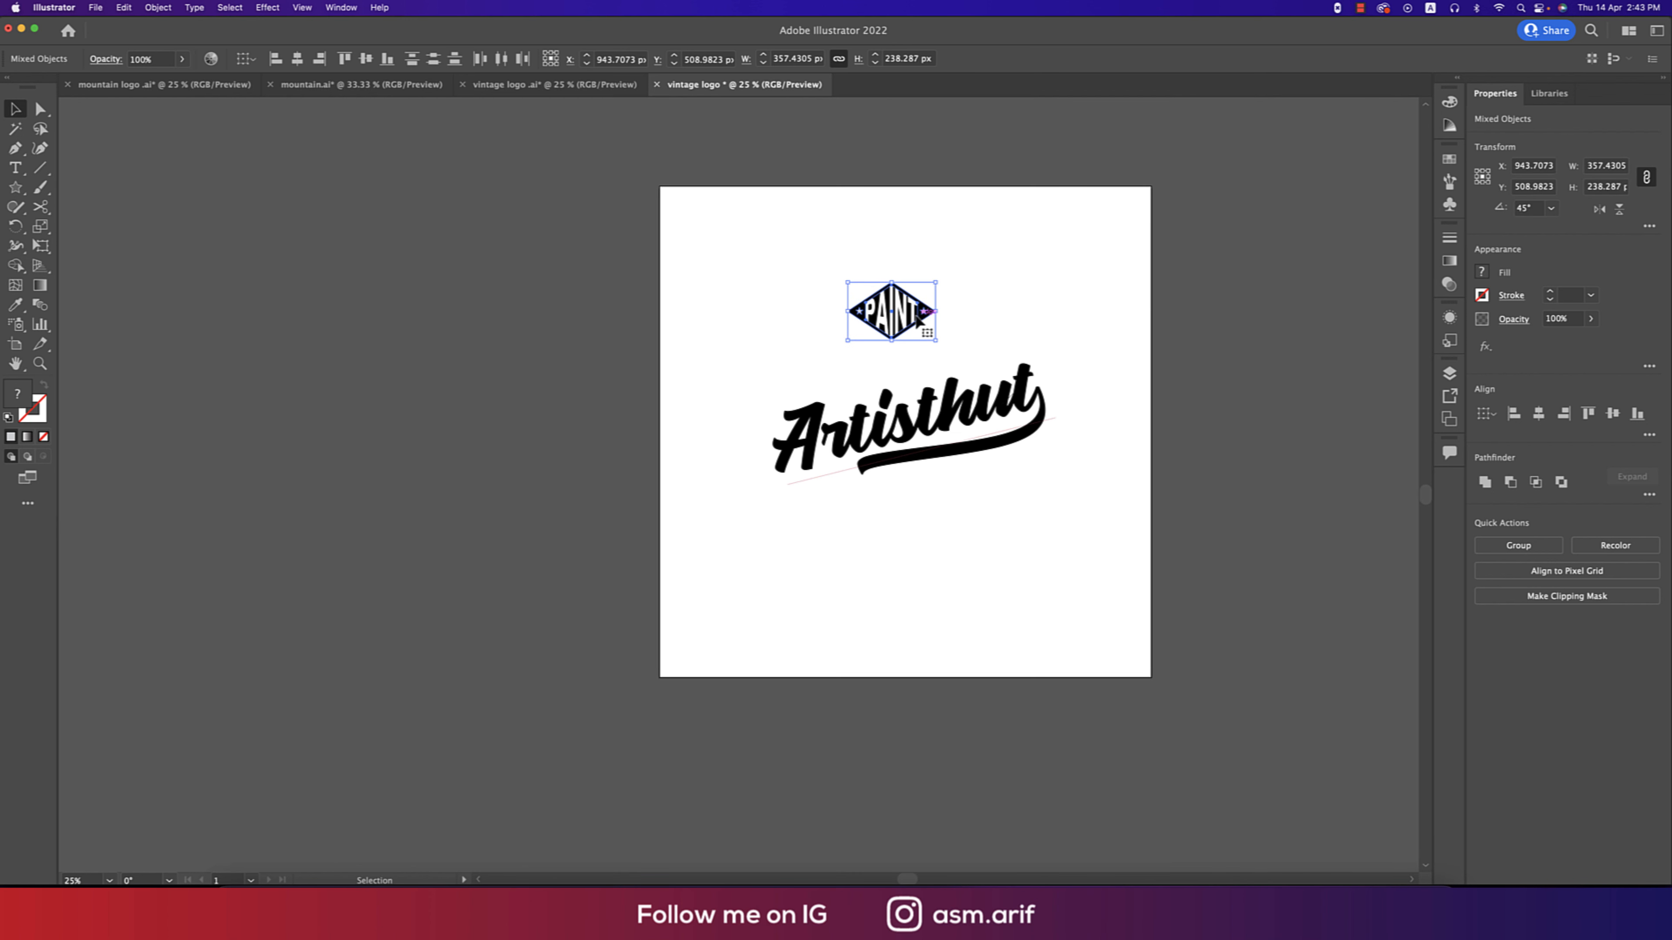
# Shrink the "PAINTING DRAWING" text to about 59 pt below the swash and delete the word "PAINTING".
pyautogui.press('super+plus')
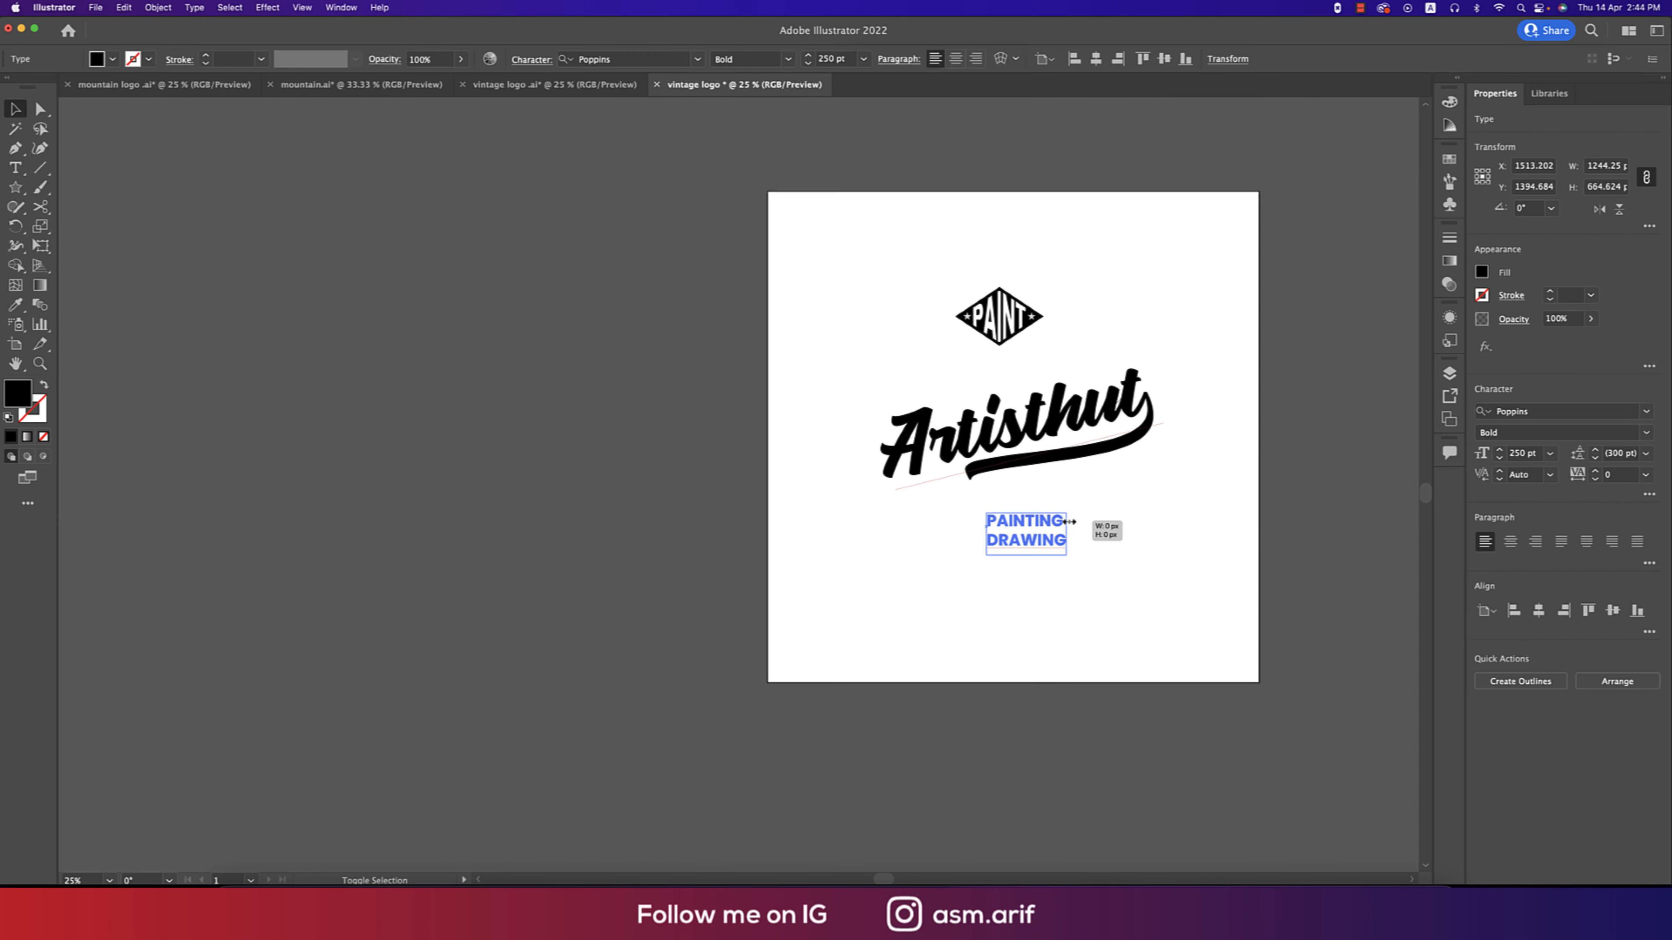
pyautogui.moveTo(1032, 526)
pyautogui.mouseDown()
pyautogui.moveTo(1019, 497)
pyautogui.moveTo(960, 487)
pyautogui.mouseUp()
pyautogui.doubleClick(1010, 504)
pyautogui.press('BackSpace')
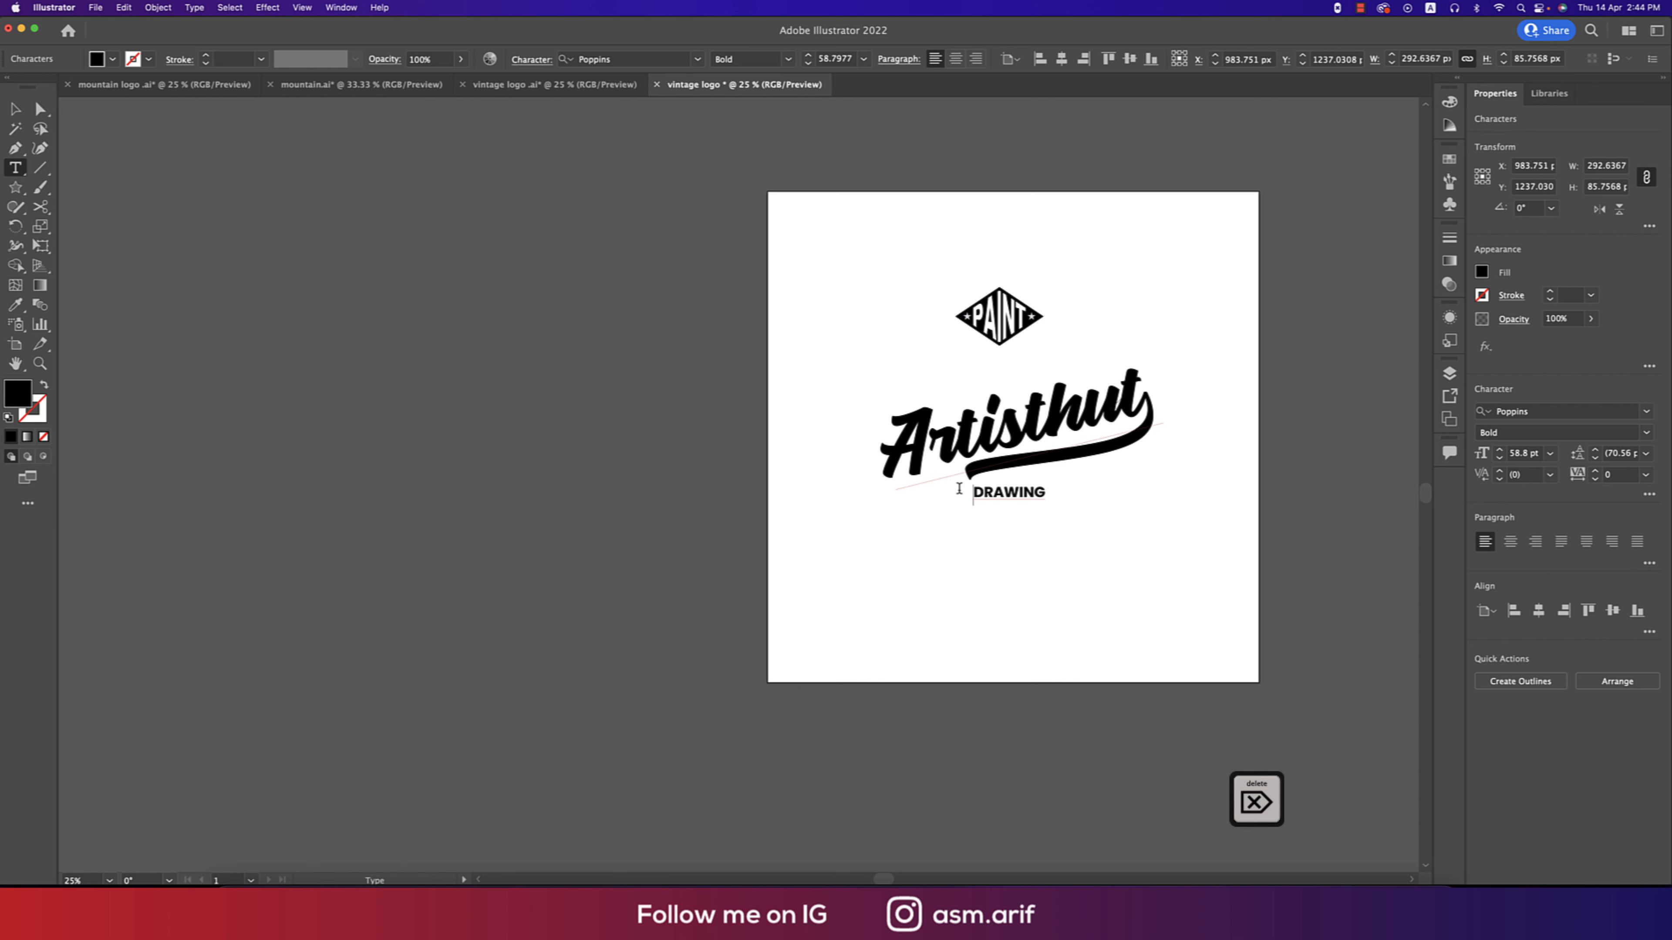
# Set the "DRAWING" text in Silom Regular and resize it to about 76 pt beneath the swash.
pyautogui.press('Escape')
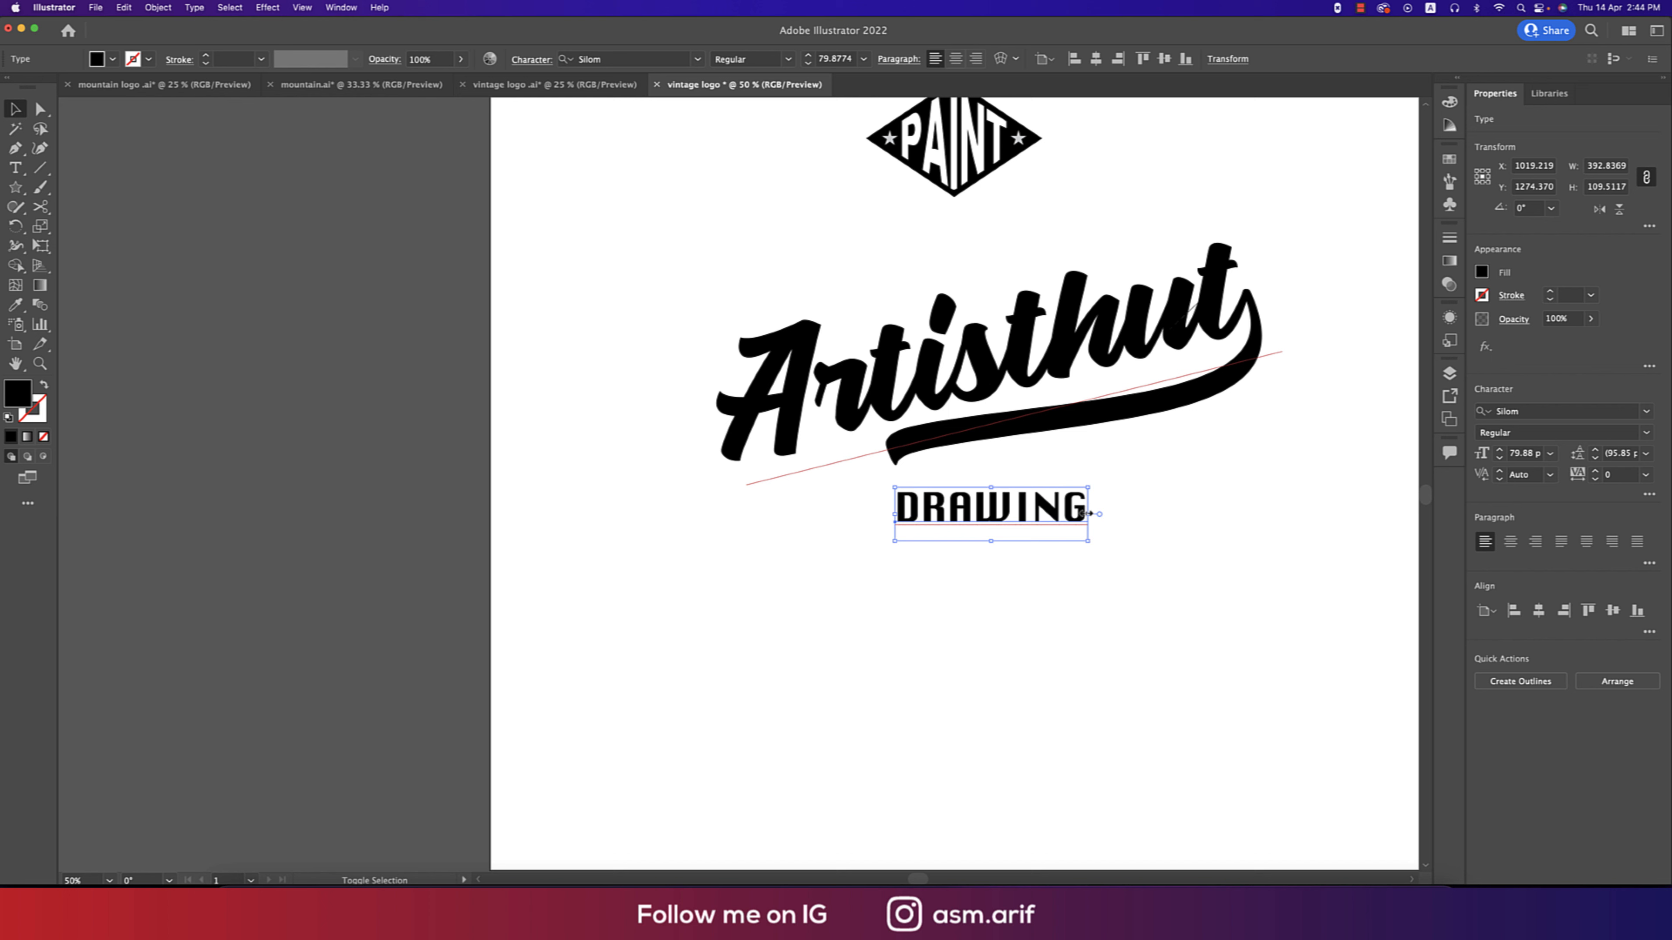
pyautogui.moveTo(1087, 513); pyautogui.dragTo(1066, 514)
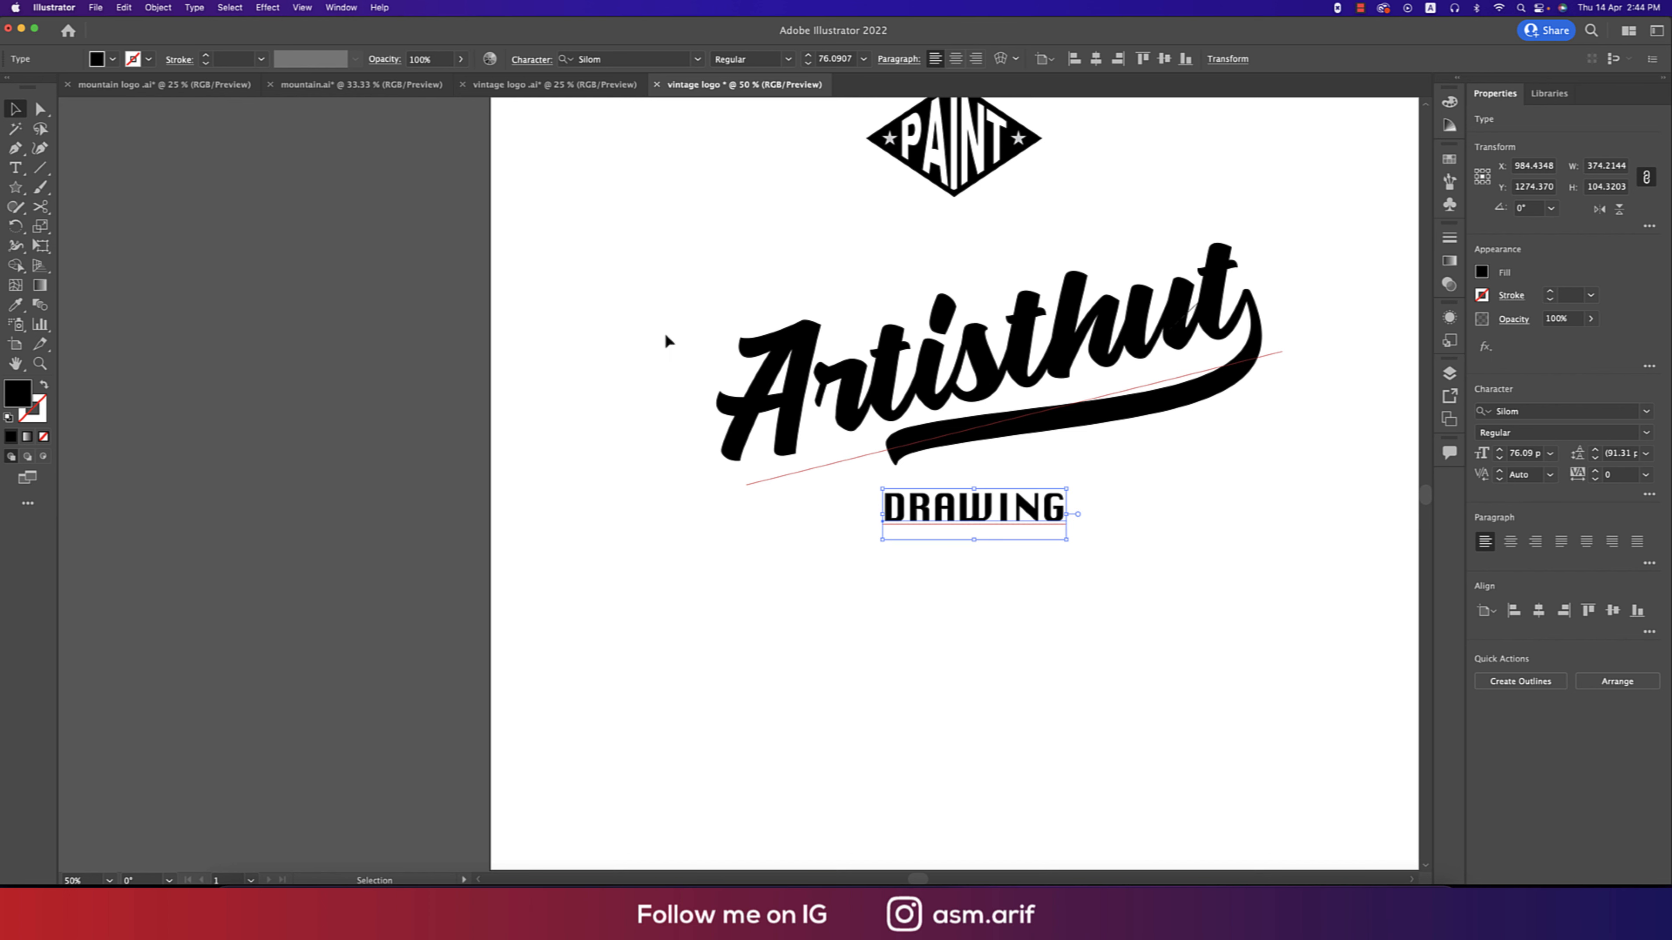
# Draw a black rectangle about 456 × 110 px around the "DRAWING" text and send it behind the text.
pyautogui.click(16, 188)
pyautogui.click(73, 187)
pyautogui.moveTo(873, 482); pyautogui.dragTo(1098, 536)
pyautogui.press('super+[')
pyautogui.press('v')
# Fill the "DRAWING" text with white sampled from the artboard using the Eyedropper.
pyautogui.click(1060, 524)
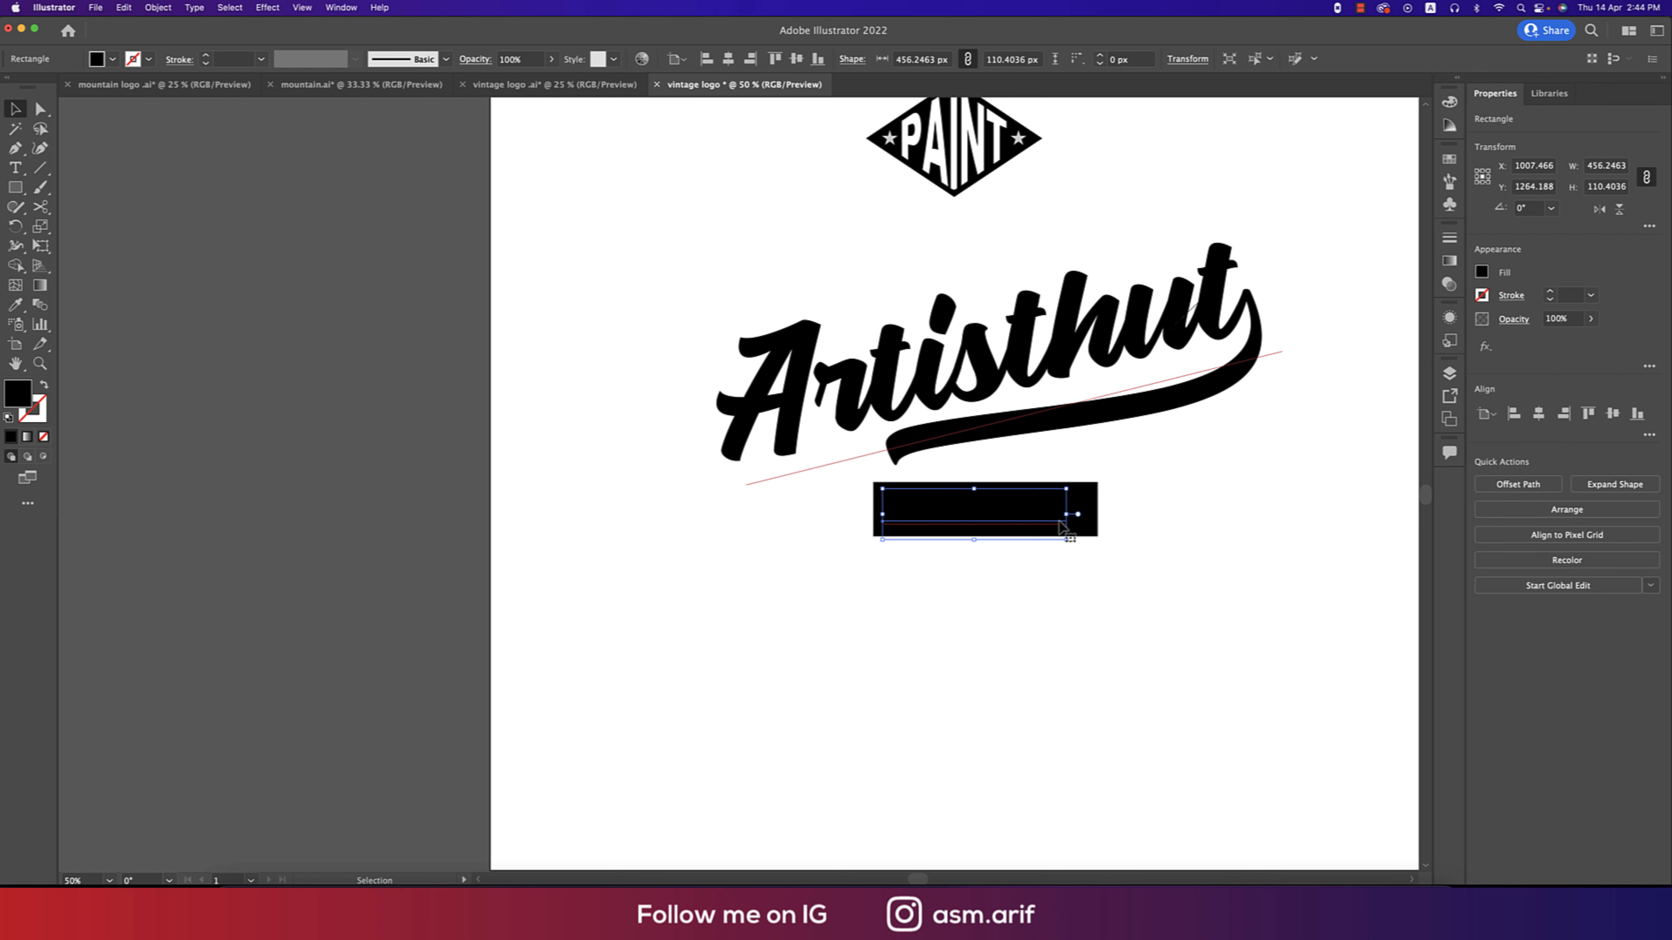
pyautogui.press('i')
pyautogui.click(1153, 503)
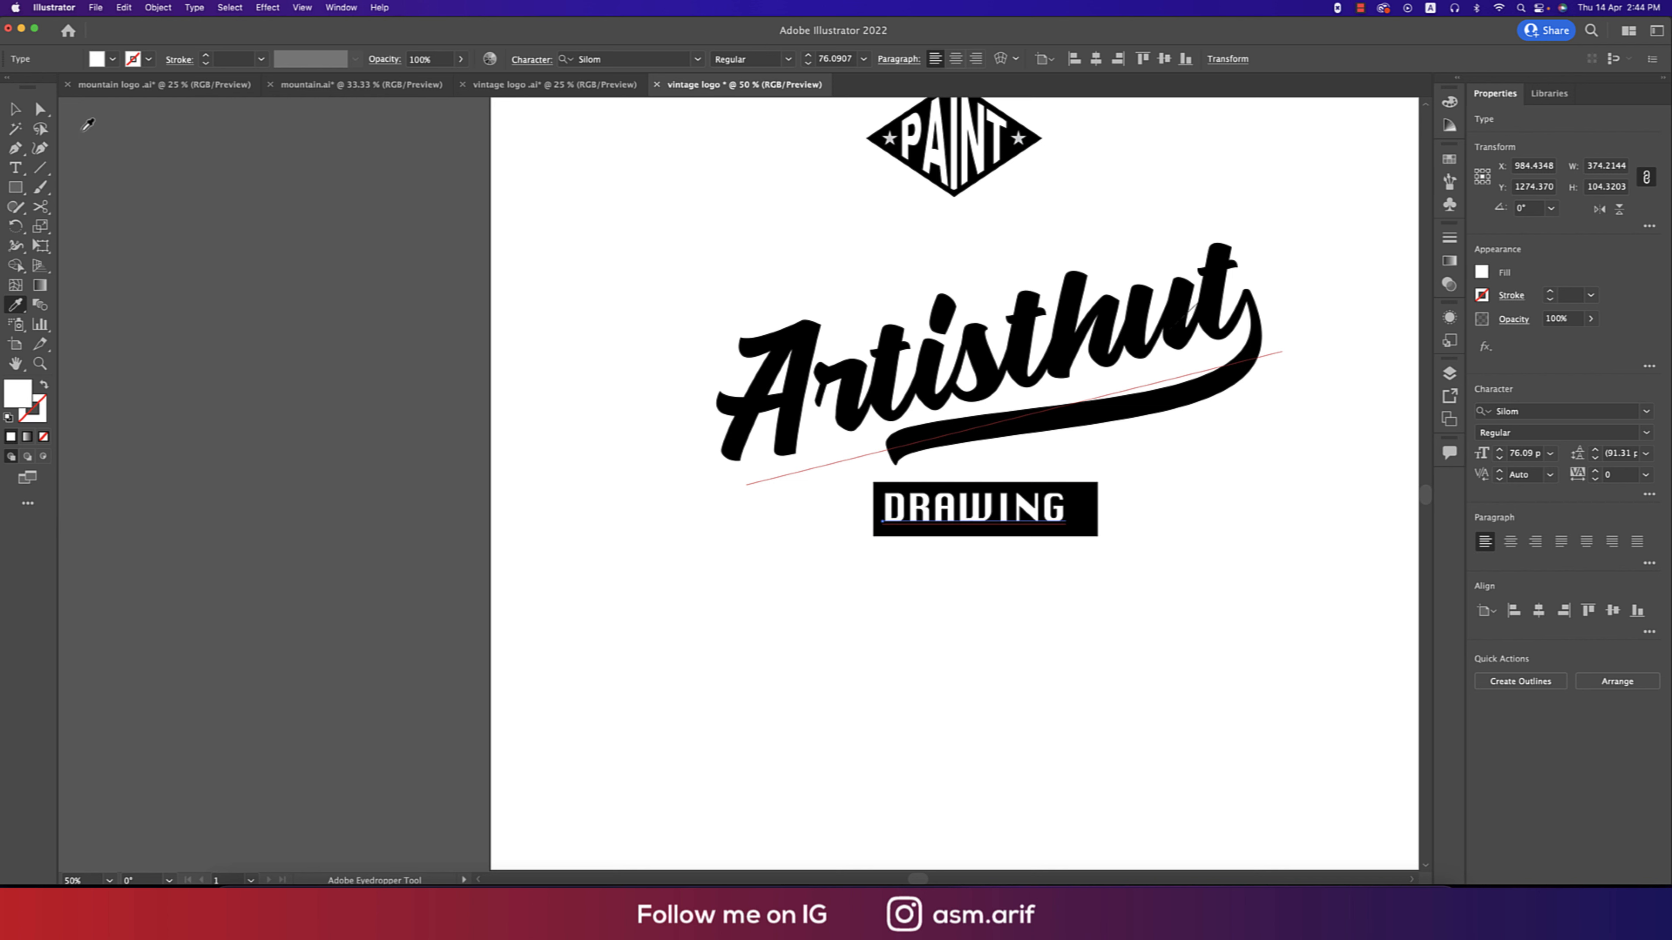
pyautogui.click(14, 109)
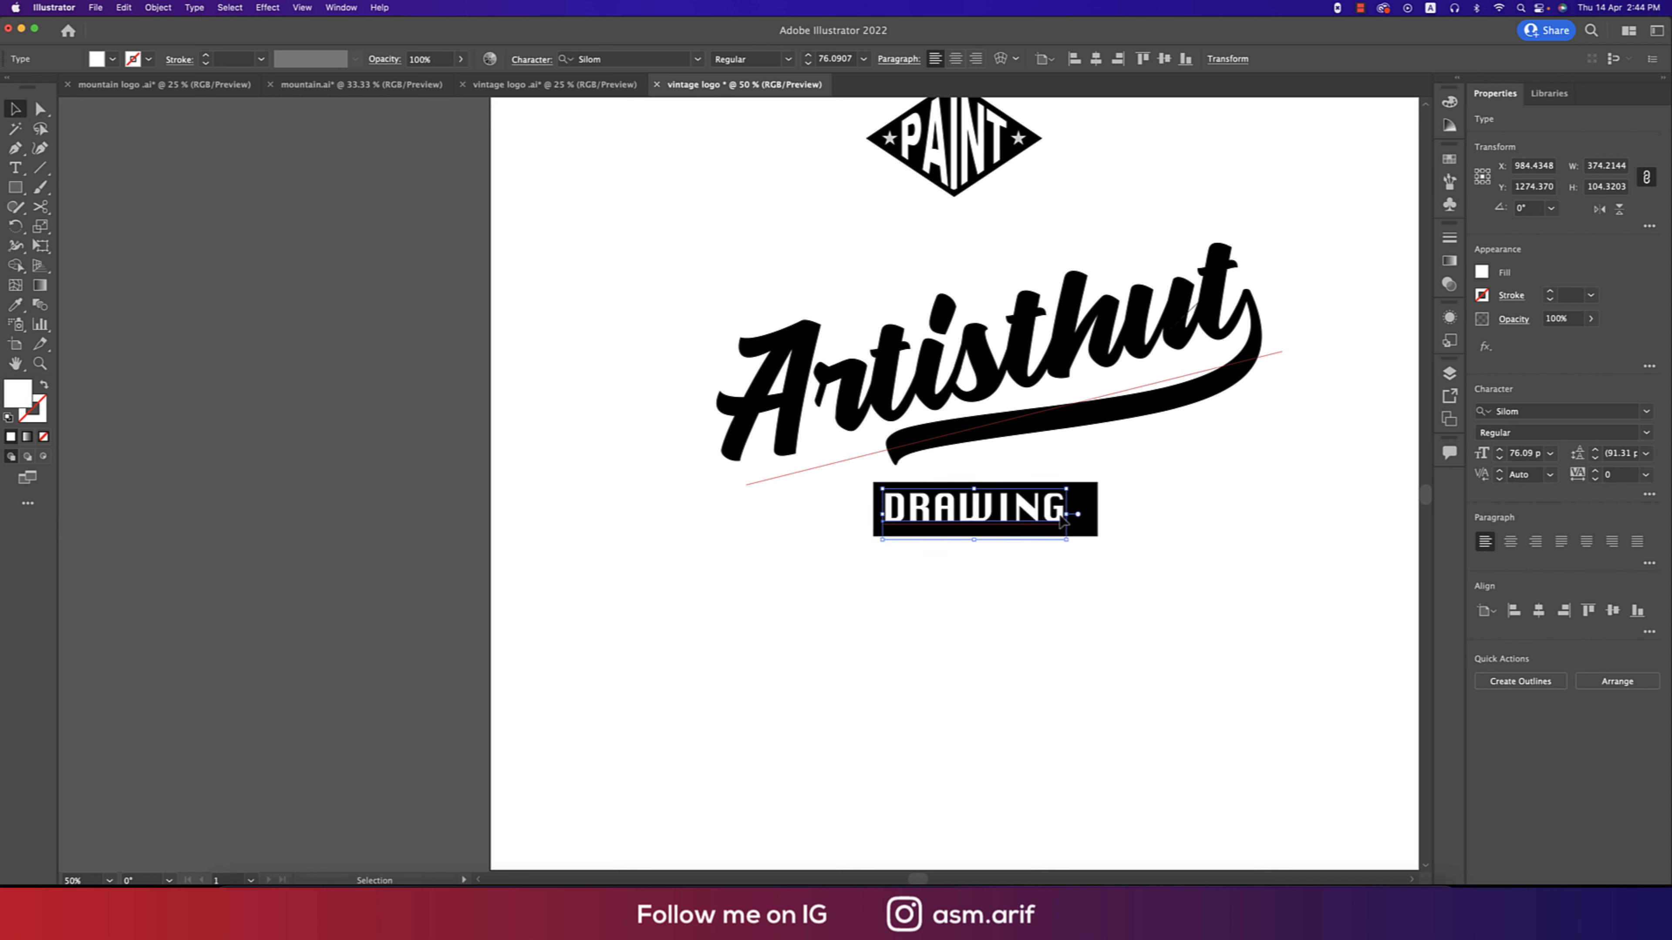
# Extend the text to "DRAWING SERVICE" and widen the black rectangle to about 742 px to hold it.
pyautogui.doubleClick(1061, 517)
pyautogui.write('S')
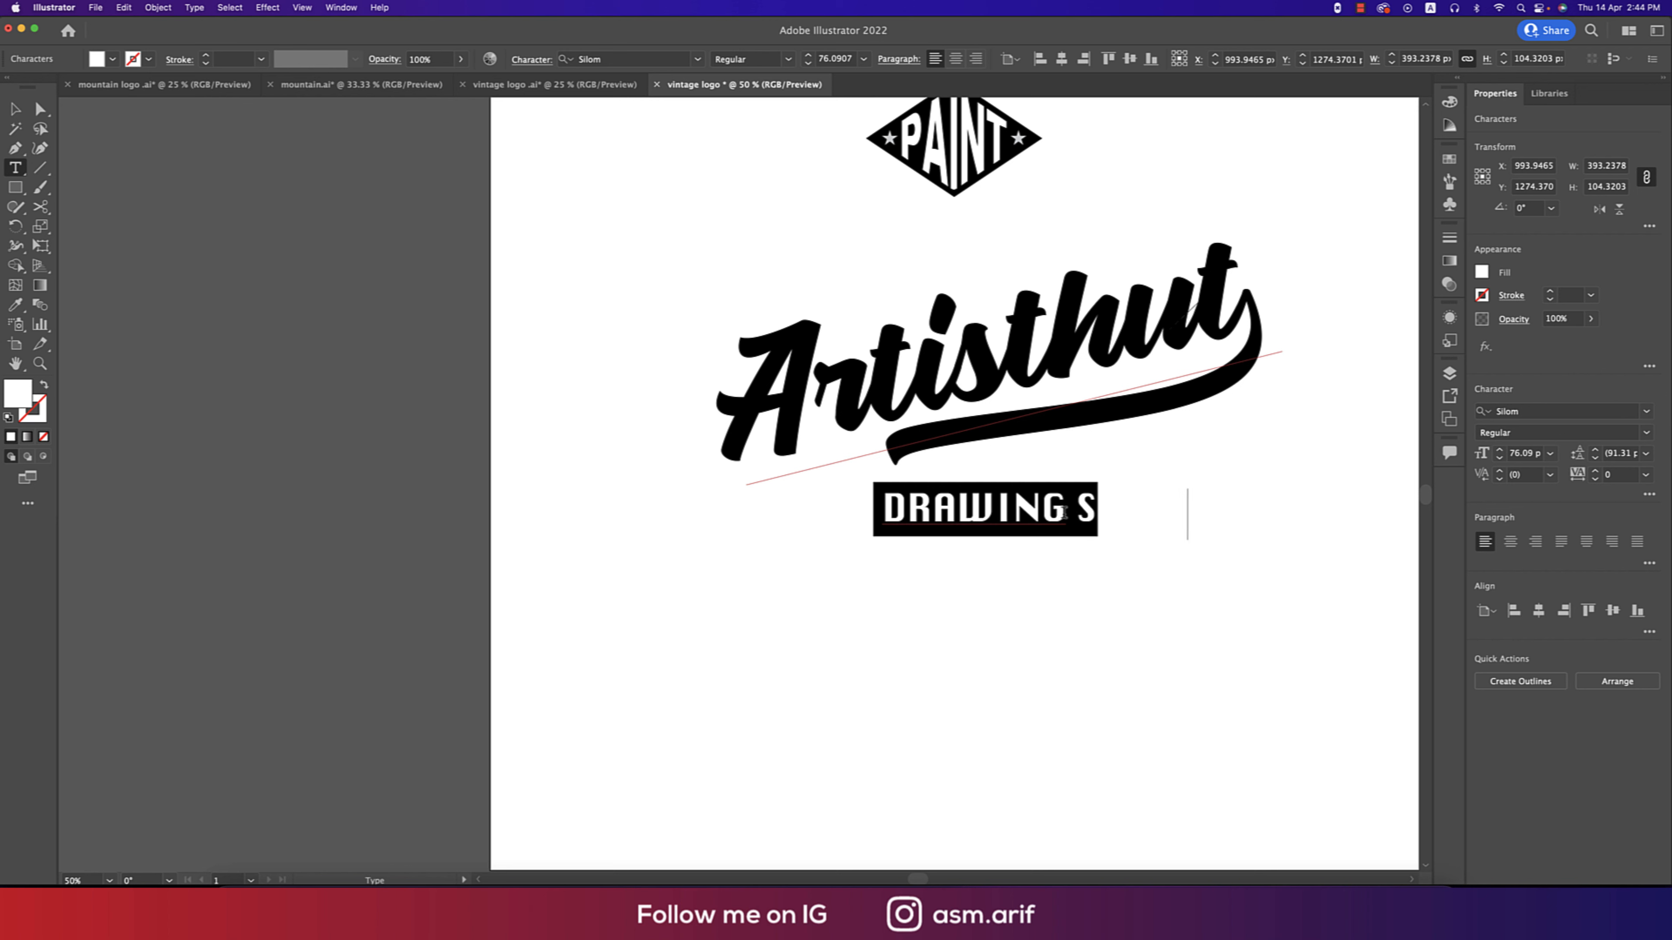
pyautogui.press('Escape')
pyautogui.click(878, 513)
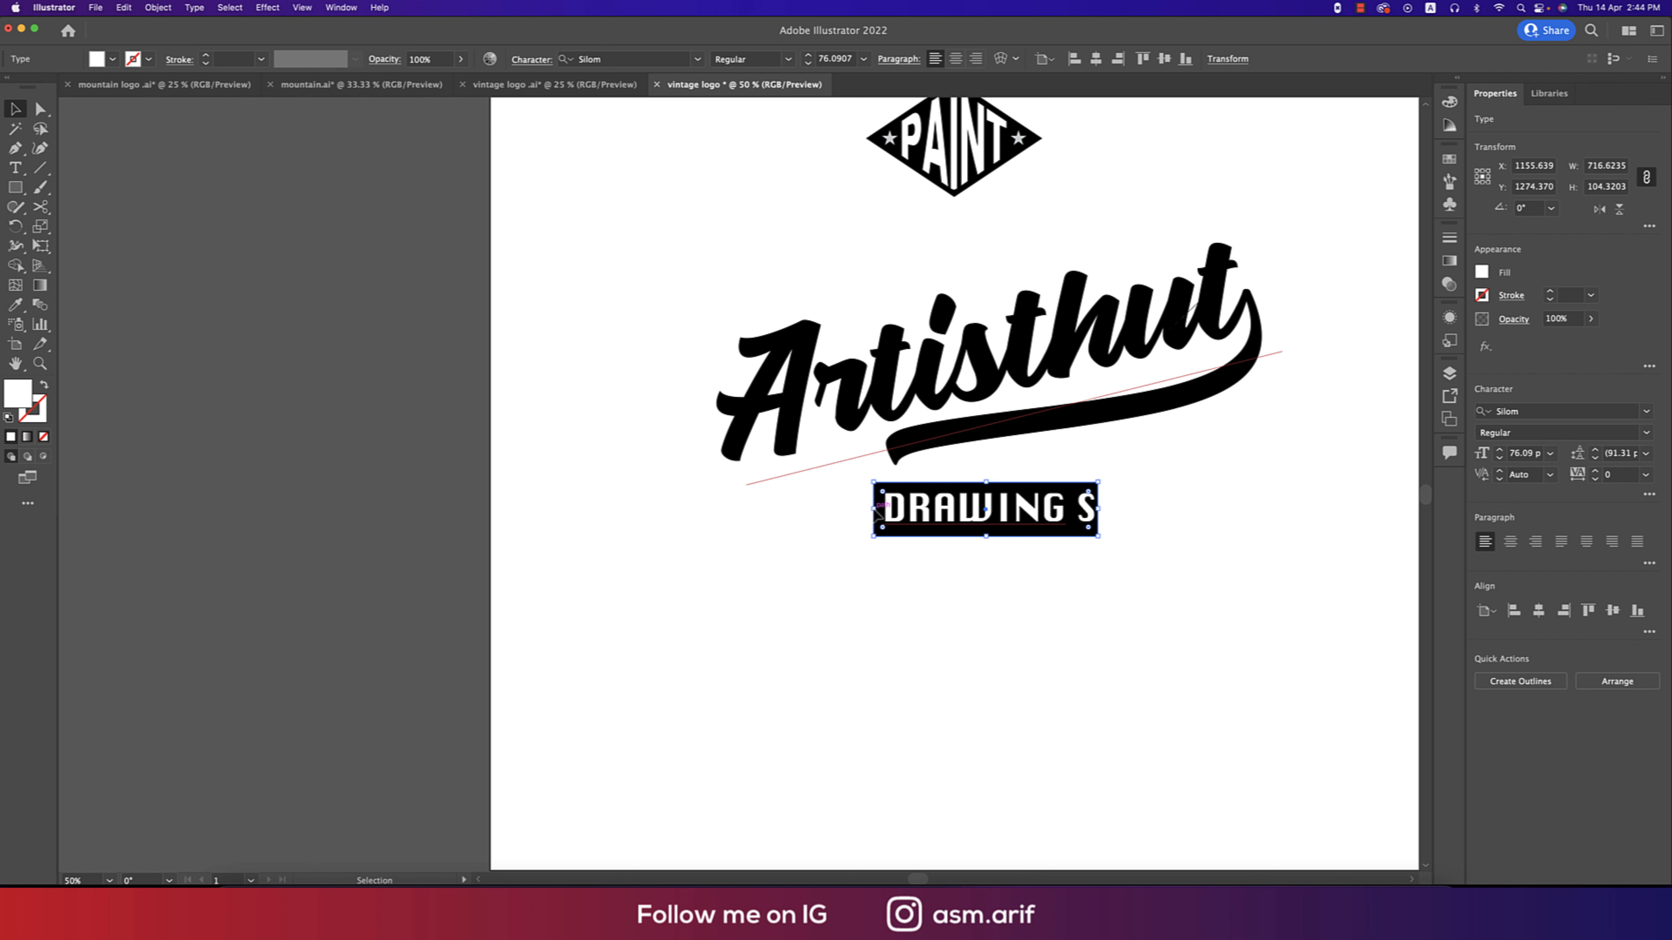
pyautogui.moveTo(1098, 509); pyautogui.dragTo(1240, 509)
# Warp the "DRAWING SERVICE" text and black rectangle together with a horizontal Flag envelope at 58% bend.
pyautogui.moveTo(1280, 448); pyautogui.dragTo(1147, 583)
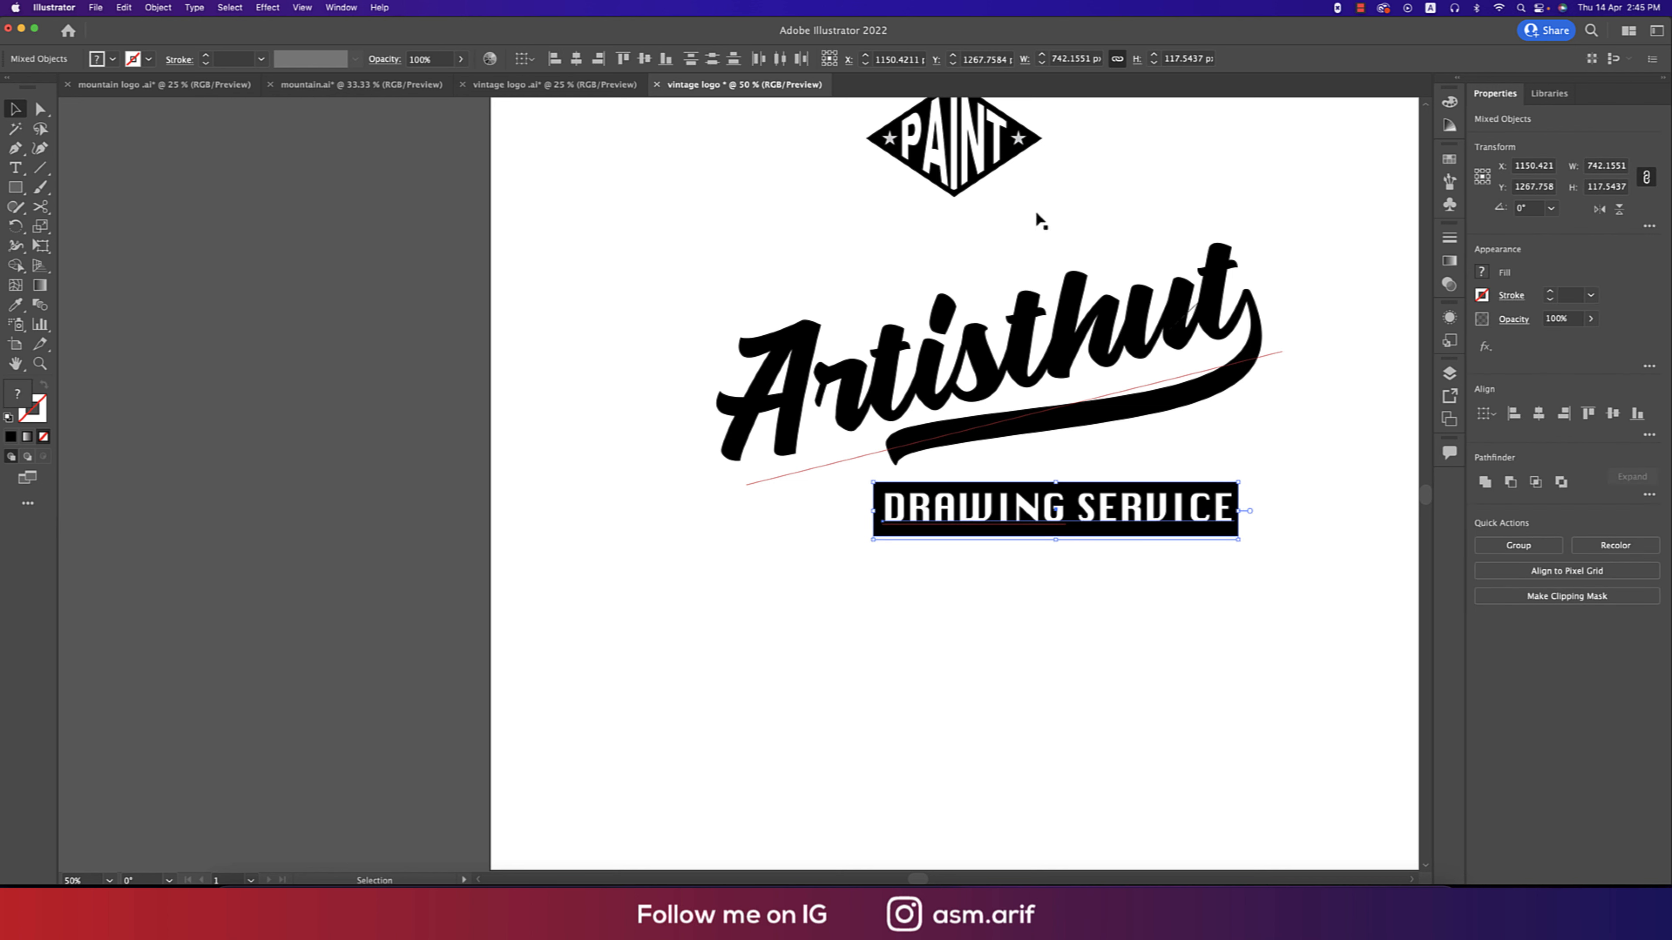
pyautogui.click(158, 8)
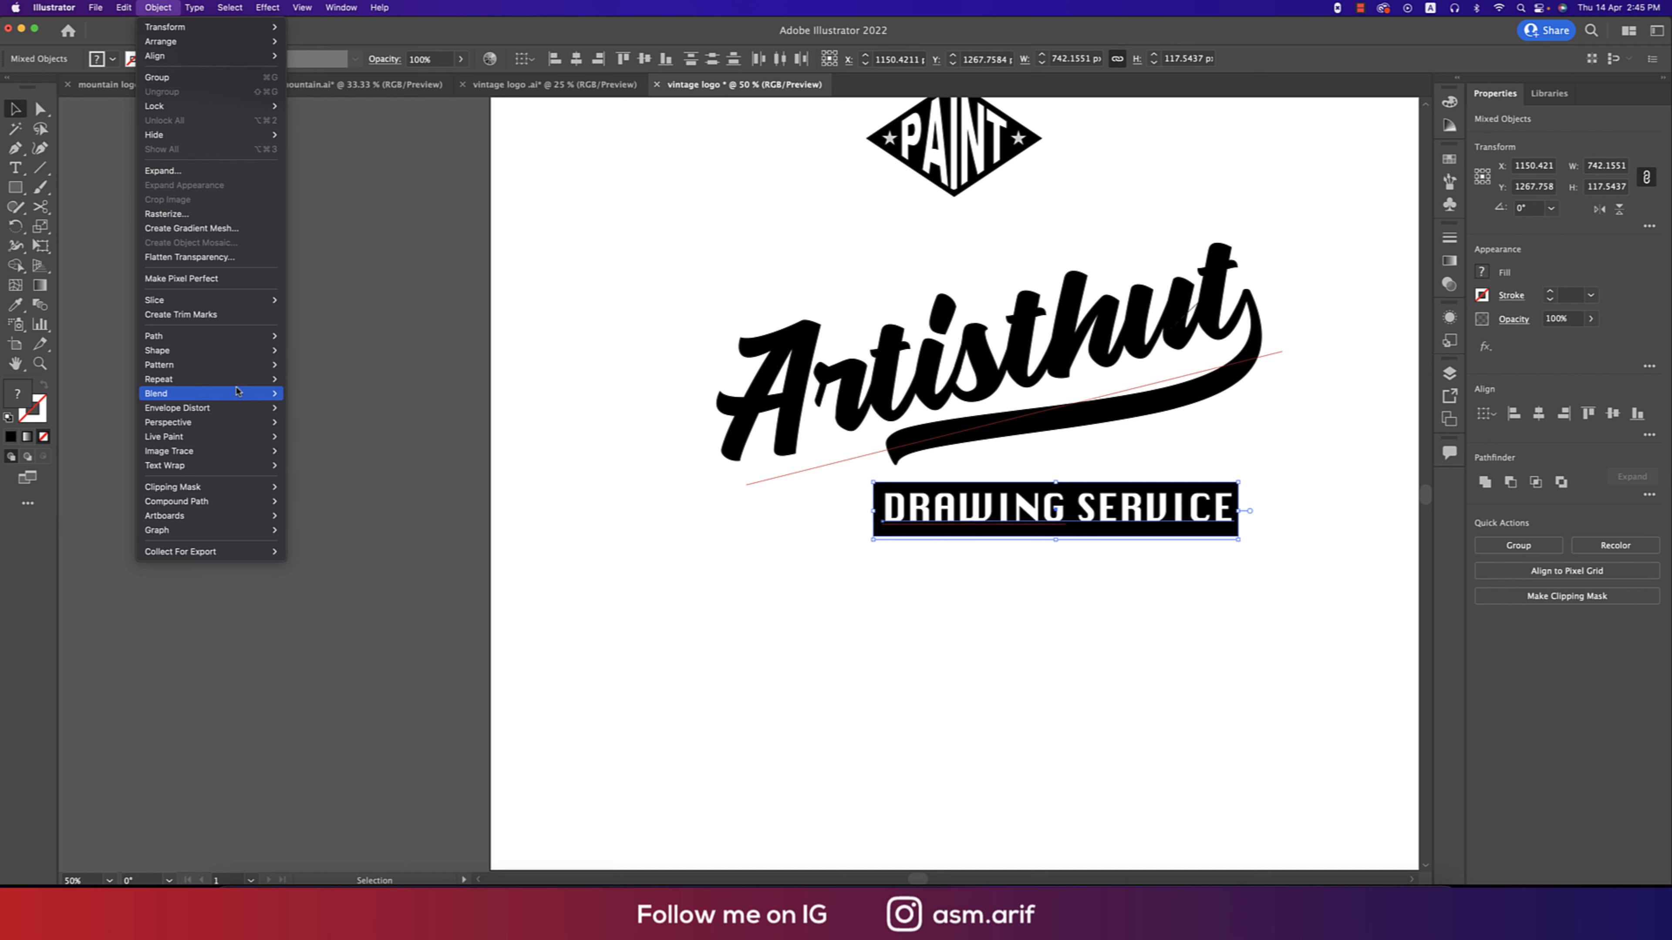
pyautogui.moveTo(238, 410)
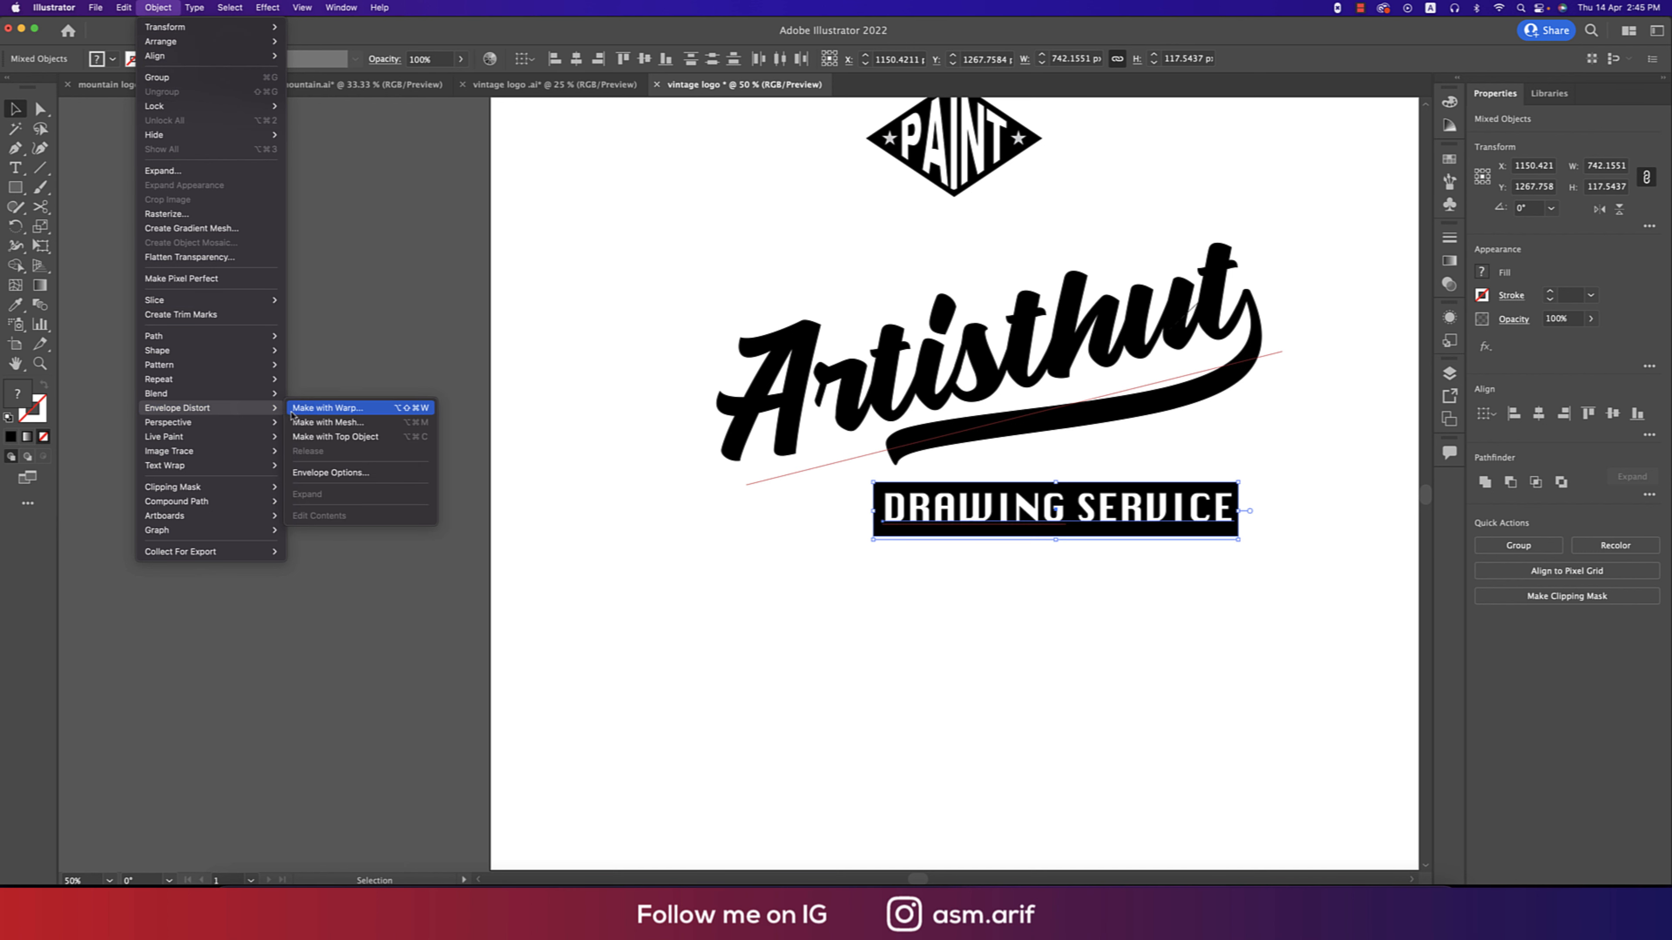
pyautogui.click(327, 407)
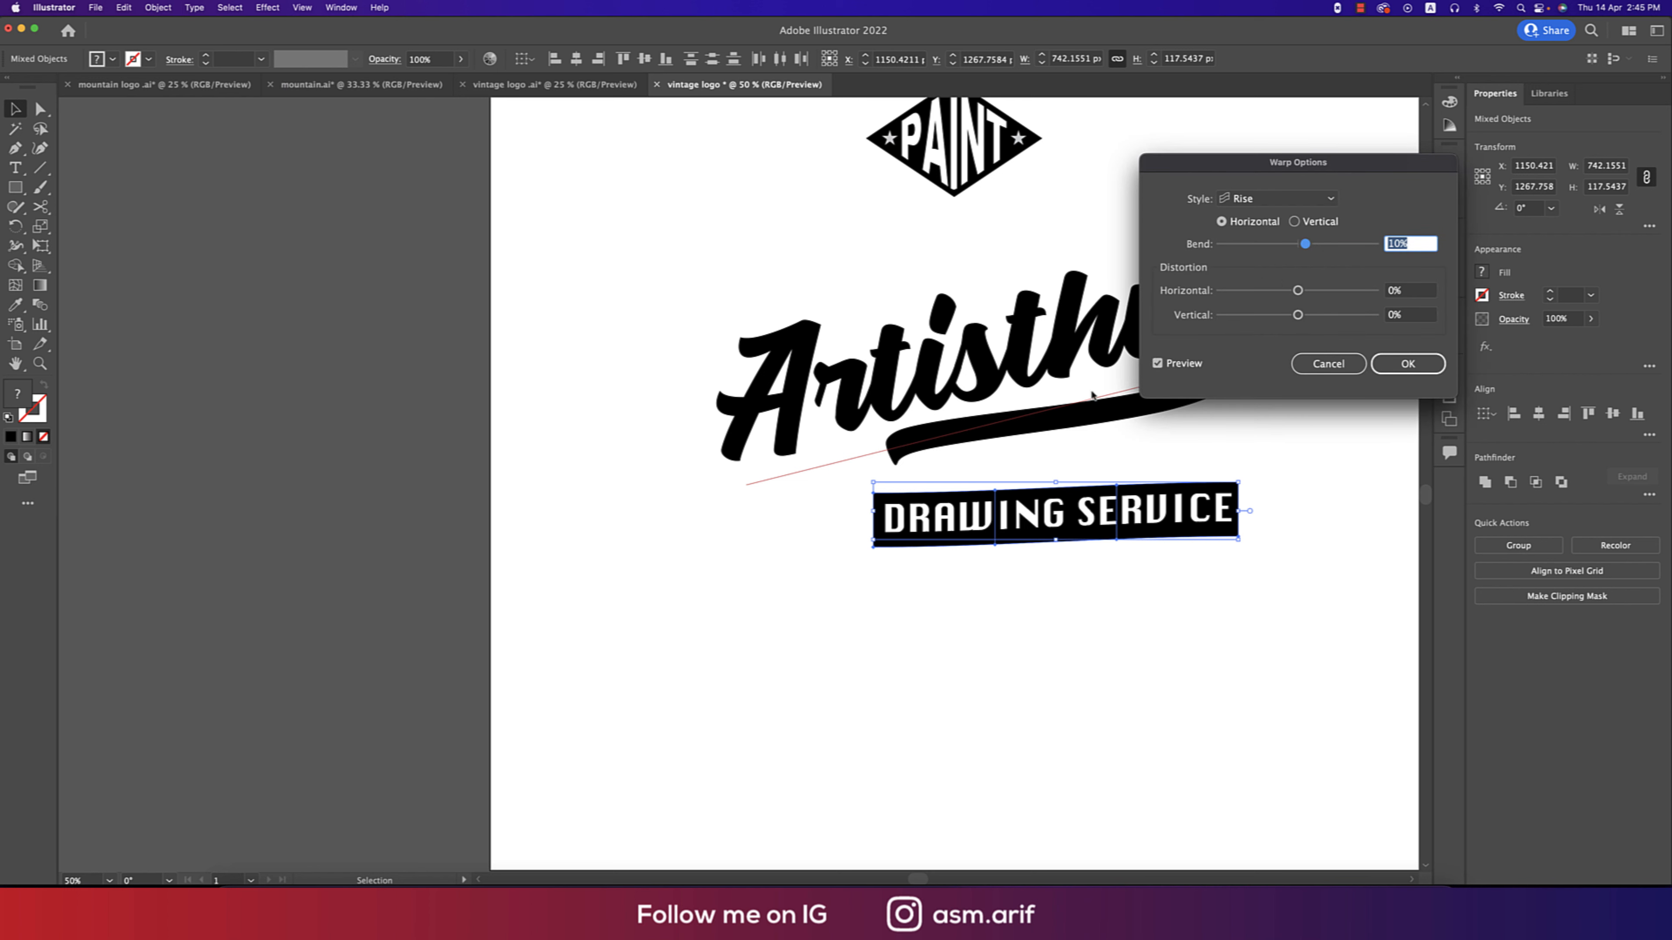
pyautogui.click(1277, 198)
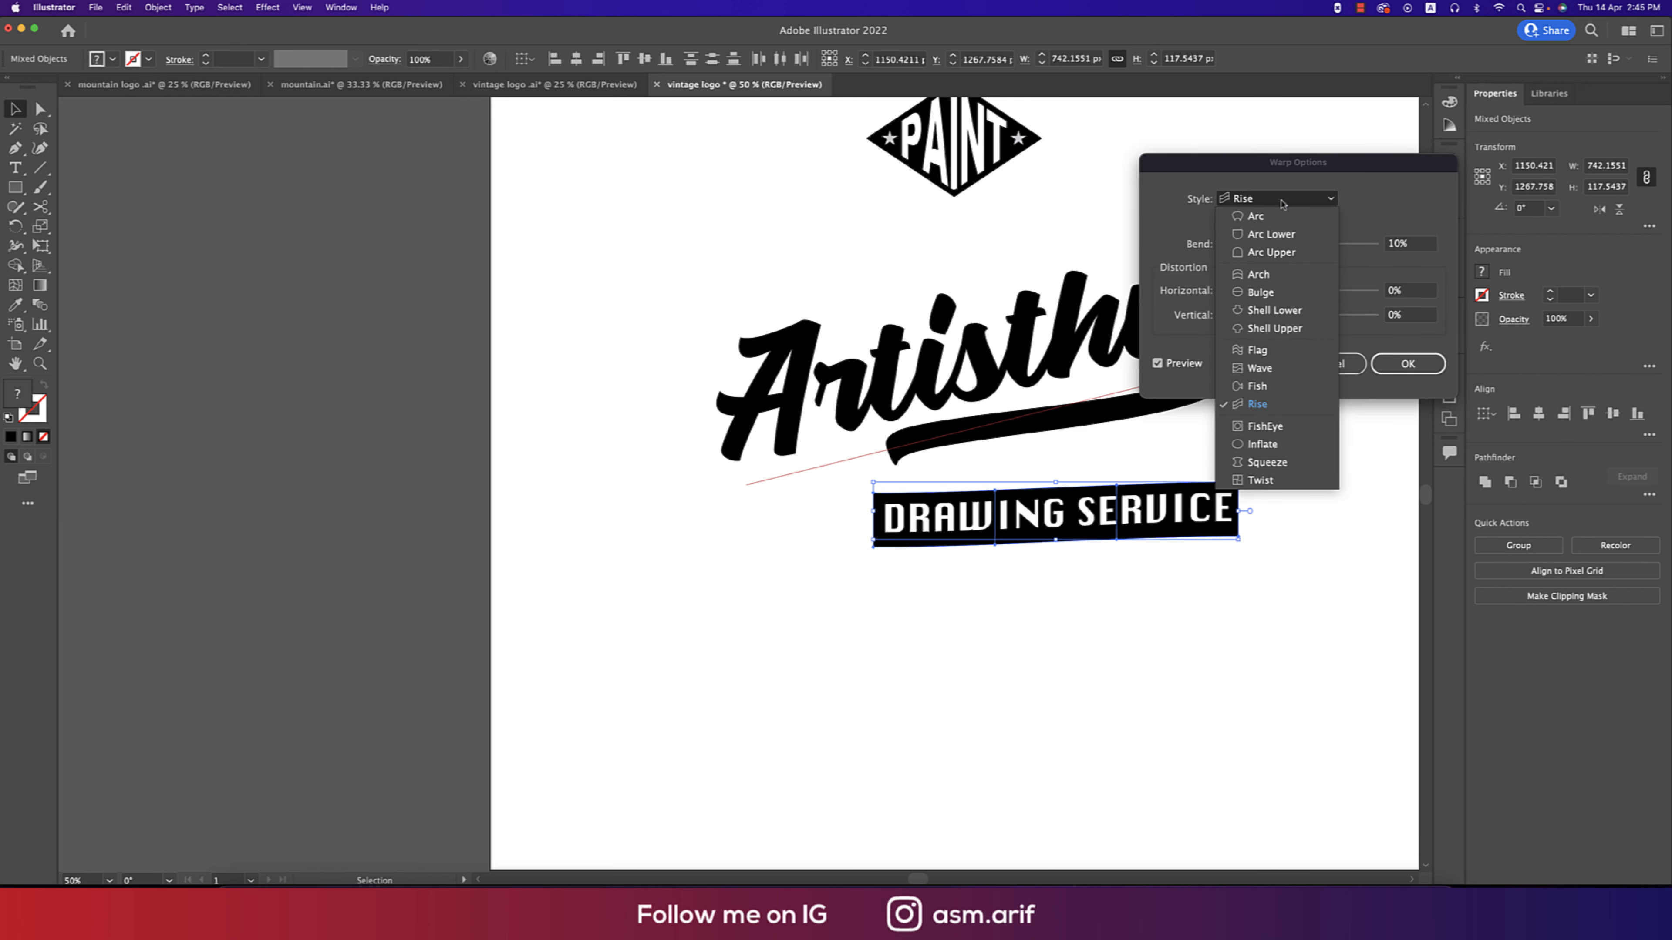
pyautogui.click(1264, 356)
pyautogui.moveTo(1306, 245); pyautogui.dragTo(1343, 254)
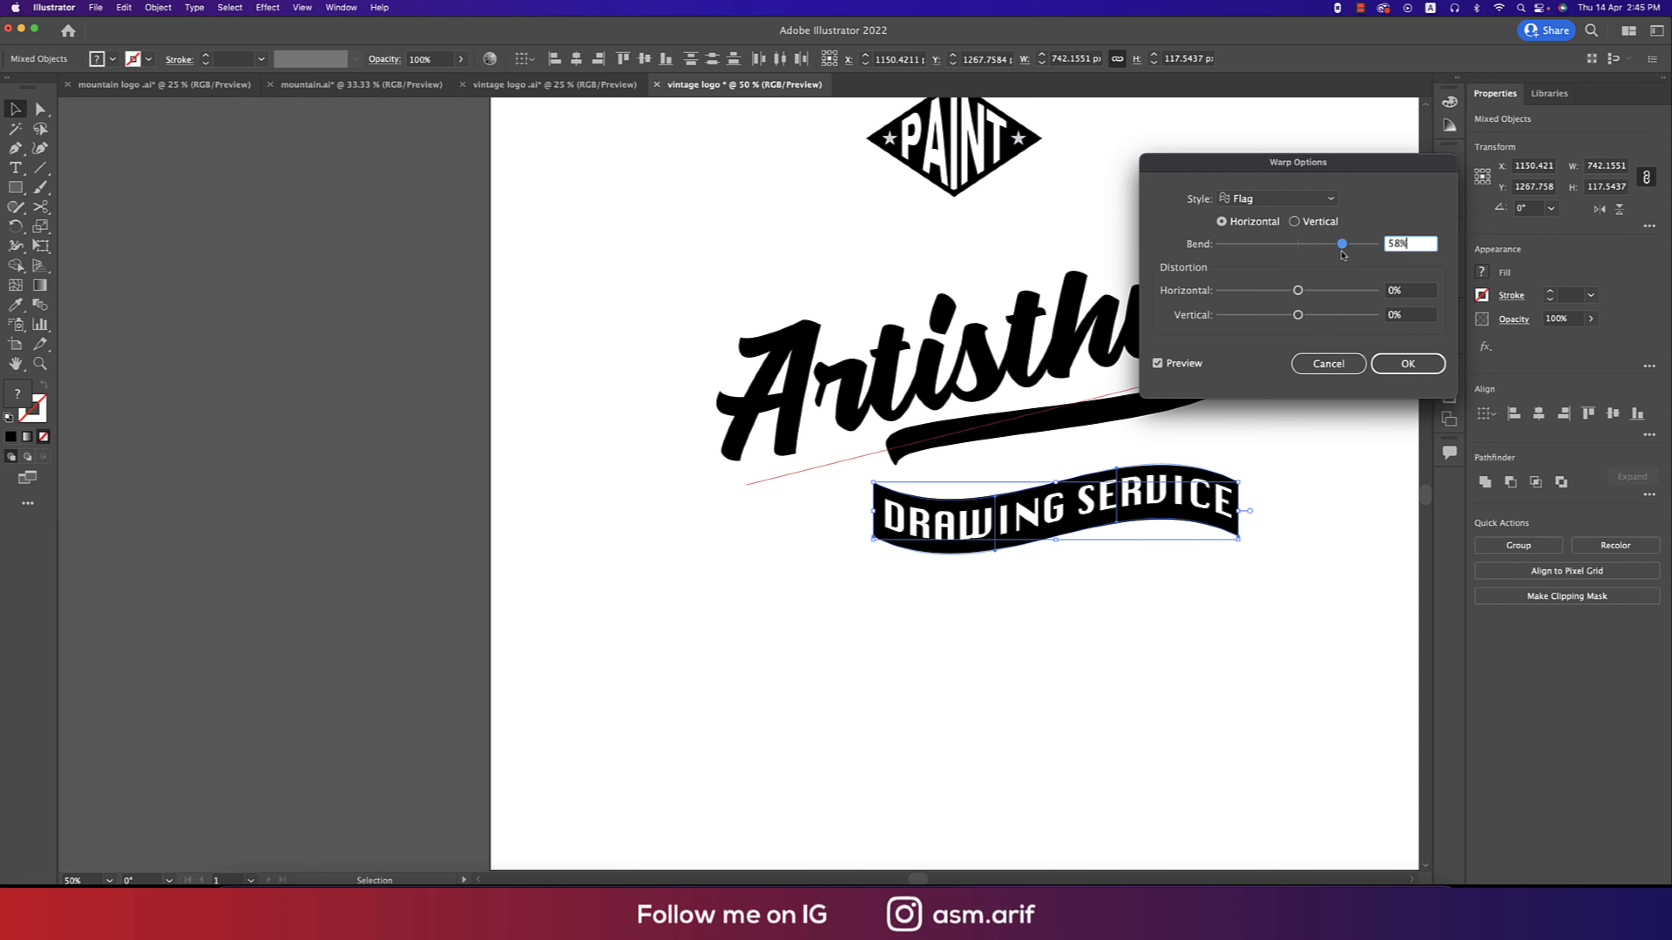
pyautogui.click(1407, 364)
# Move the "DRAWING SERVICE" banner and the "PAINT" emblem closer to the "Artisthut" script.
pyautogui.press('super+minus')
pyautogui.moveTo(1117, 489)
pyautogui.mouseDown()
pyautogui.moveTo(1135, 481)
pyautogui.moveTo(1119, 511)
pyautogui.mouseUp()
pyautogui.press('super+z')
pyautogui.click(1119, 369)
pyautogui.moveTo(1269, 399); pyautogui.dragTo(1253, 399)
pyautogui.moveTo(1127, 513); pyautogui.dragTo(1123, 482)
pyautogui.moveTo(1061, 260); pyautogui.dragTo(1062, 282)
pyautogui.click(856, 264)
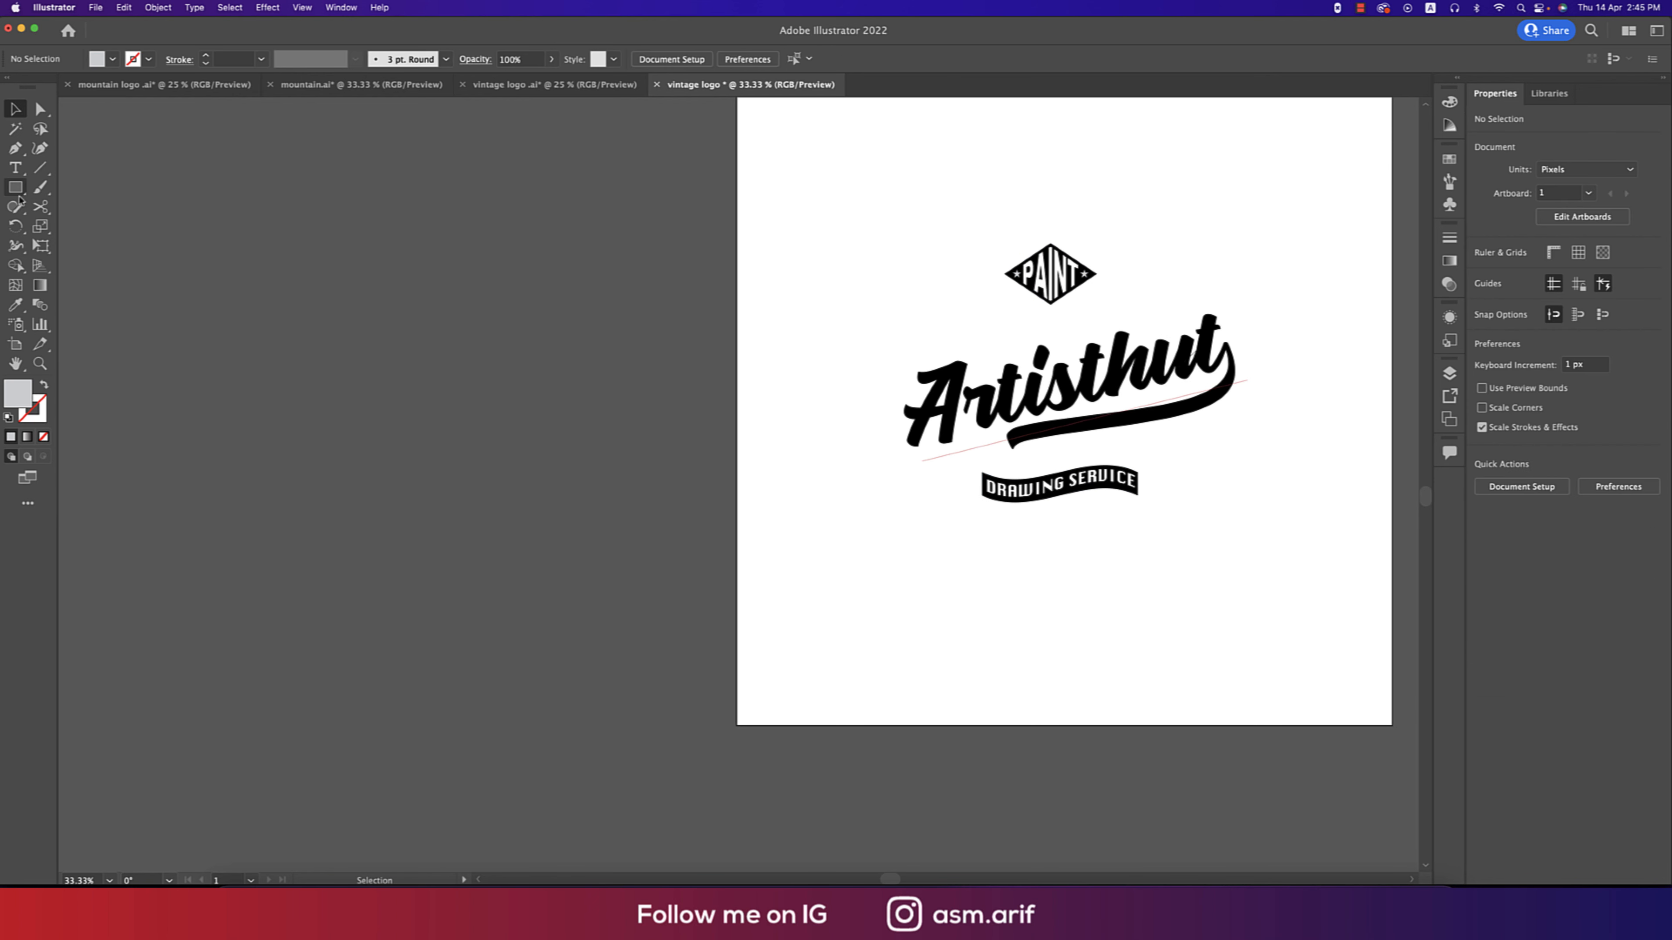
# Draw a circle about 894 px in diameter from the script's centre, with a black outline and no fill.
pyautogui.click(19, 190)
pyautogui.click(93, 226)
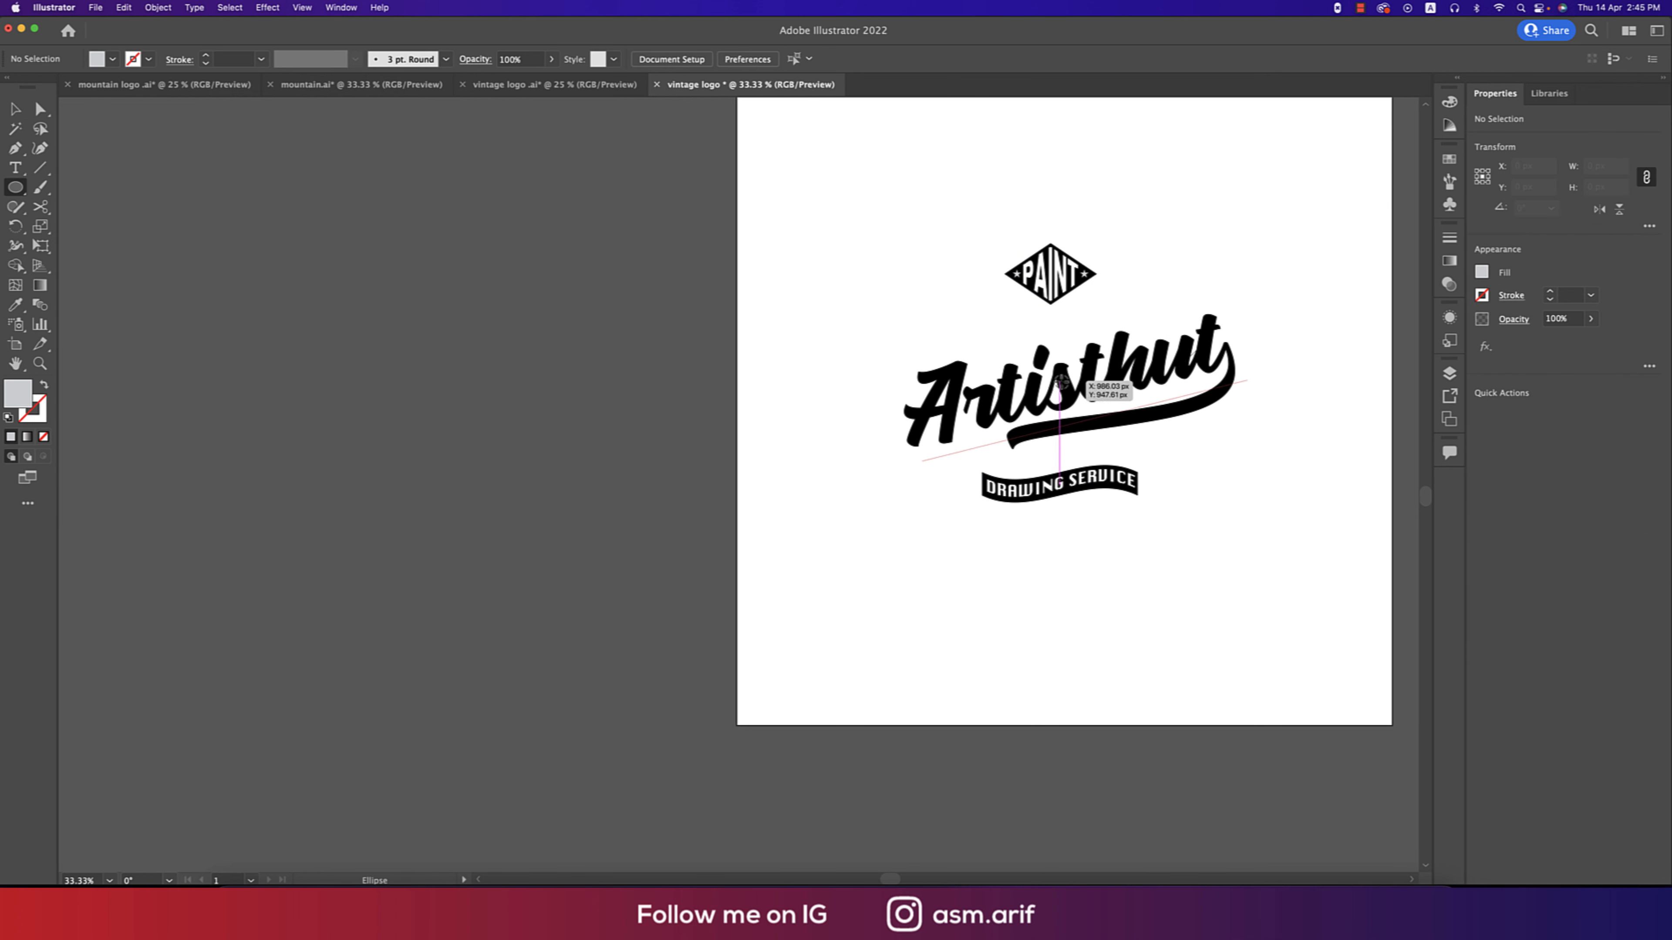
pyautogui.moveTo(1060, 380); pyautogui.dragTo(1127, 509)
pyautogui.hotkey('shift', 'x')
pyautogui.click(148, 58)
pyautogui.click(46, 86)
# Center the circle and the "Artisthut" script horizontally on each other.
pyautogui.press('v')
pyautogui.keyDown('shift'); pyautogui.click(1106, 421); pyautogui.keyUp('shift')
pyautogui.click(1106, 422)
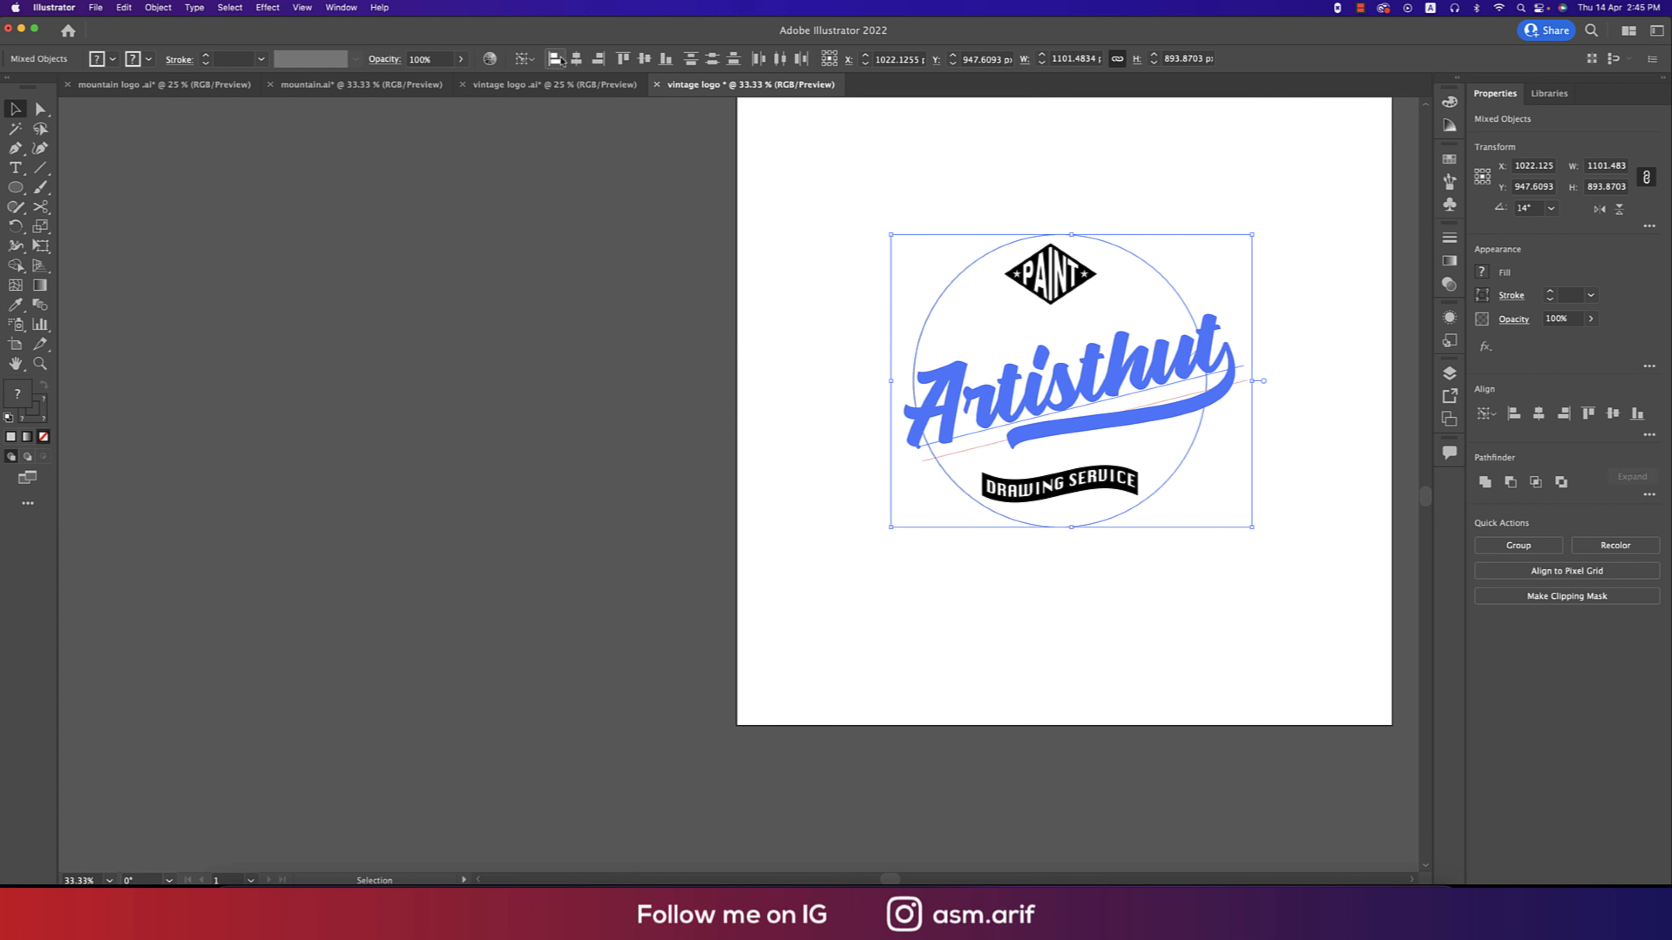
pyautogui.click(576, 60)
pyautogui.click(1125, 214)
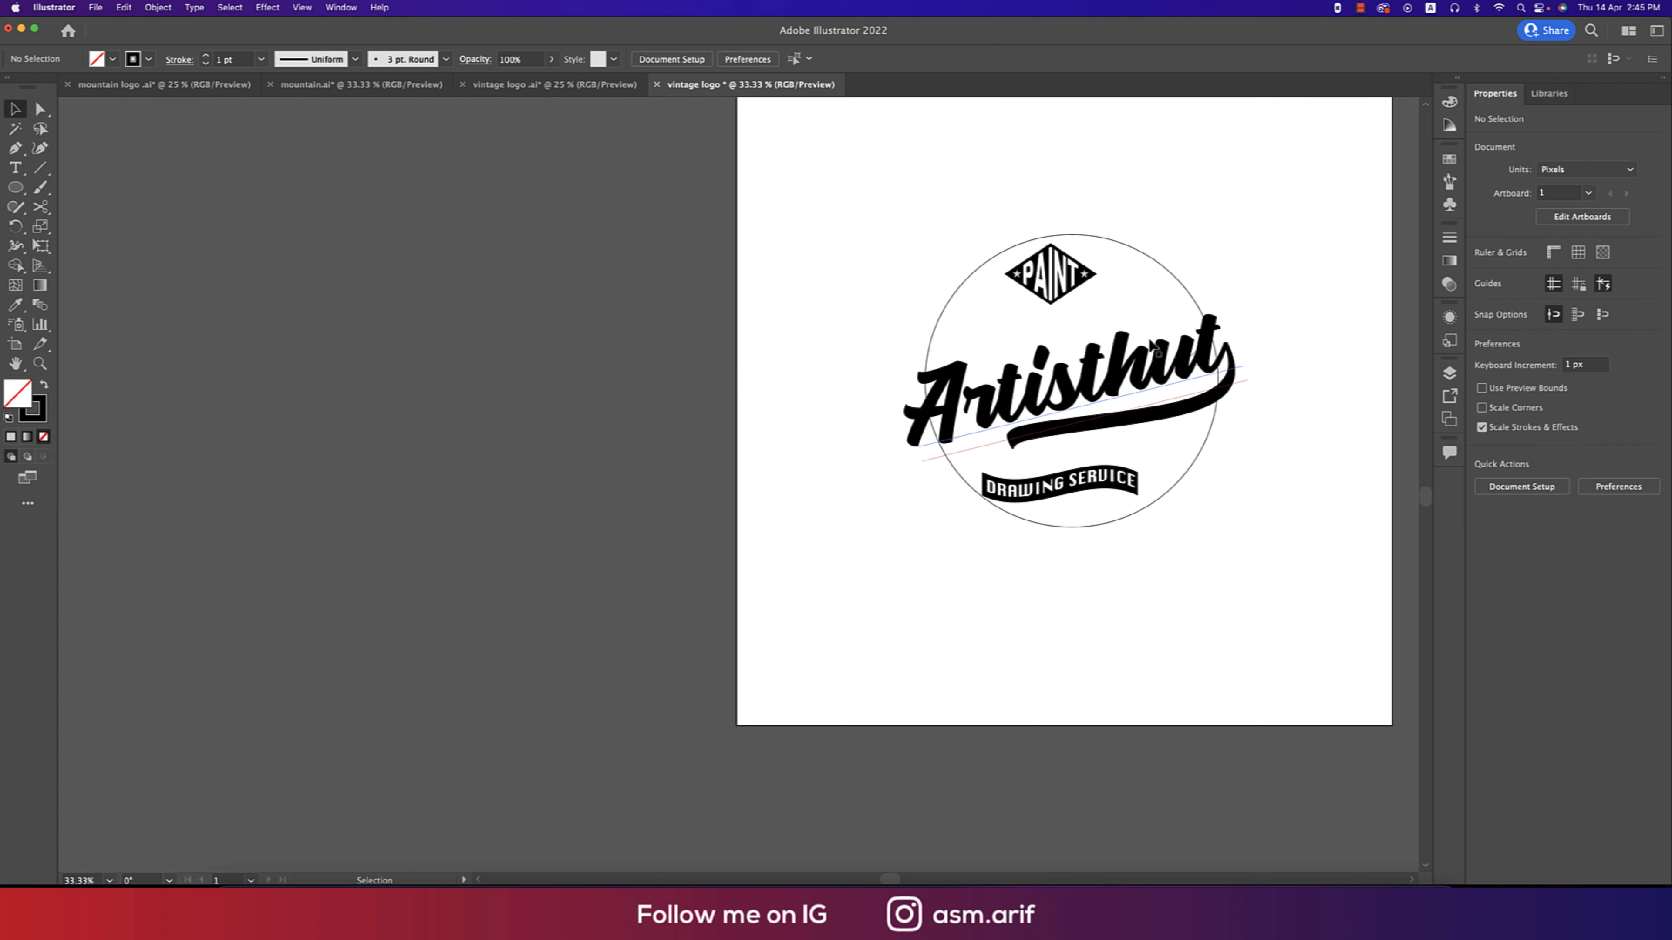
# Center the "PAINT" emblem and "DRAWING SERVICE" banner horizontally on the circle, and shift the banner slightly up toward the swash.
pyautogui.click(1080, 282)
pyautogui.keyDown('shift'); pyautogui.click(1088, 492); pyautogui.keyUp('shift')
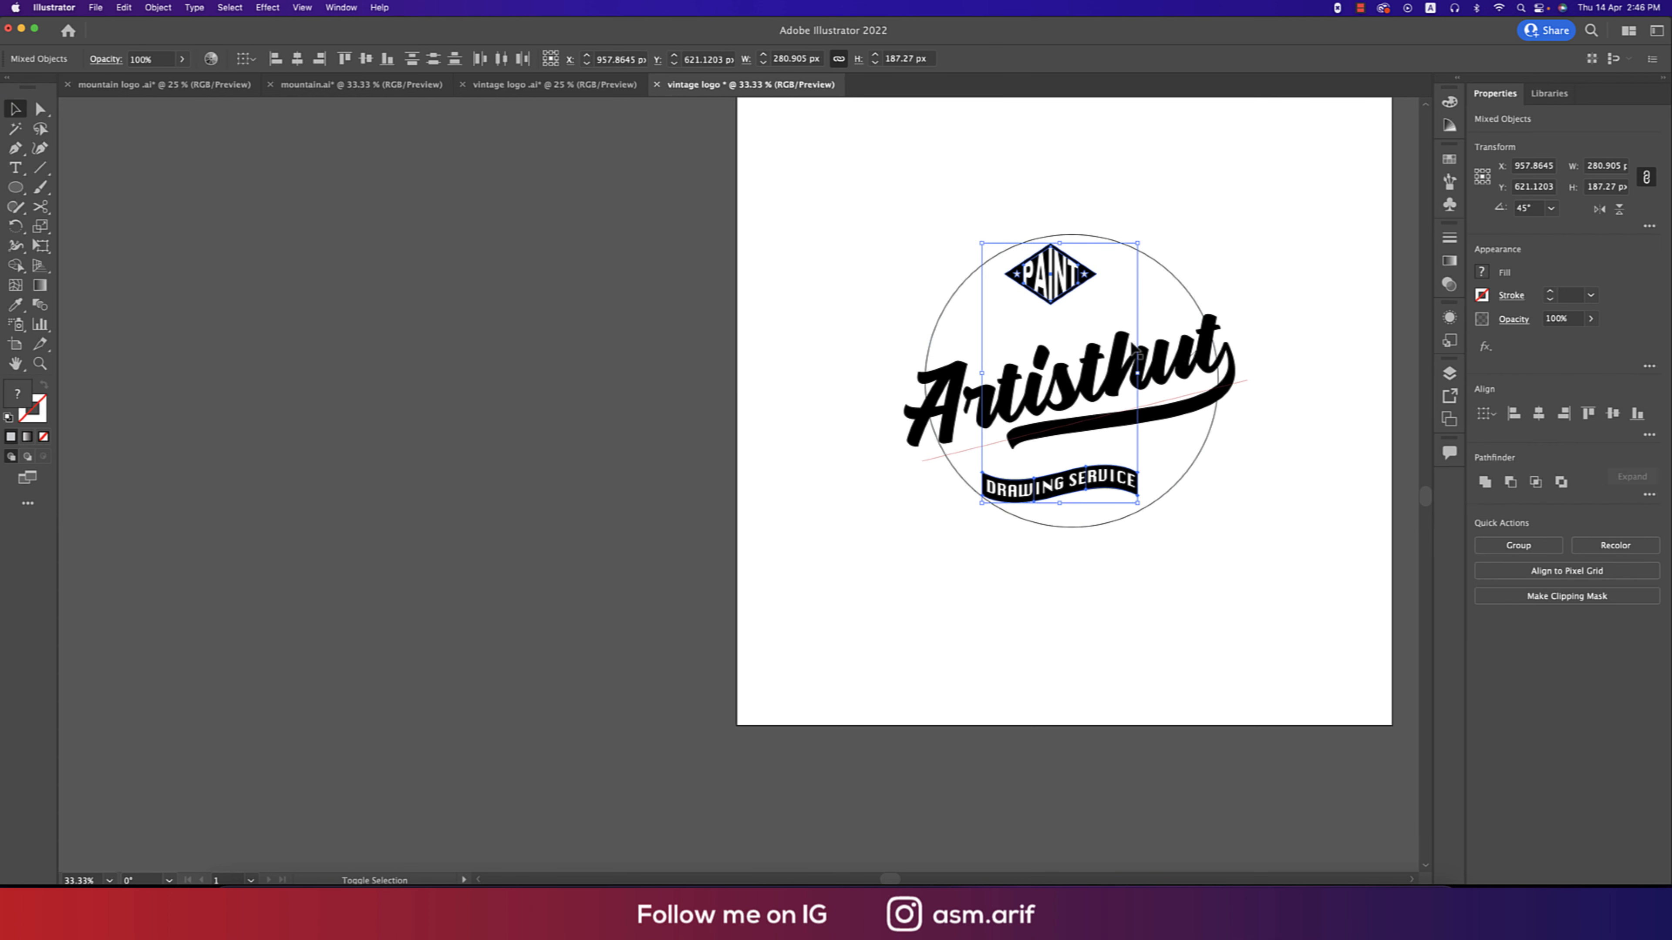
pyautogui.keyDown('shift'); pyautogui.click(1166, 270); pyautogui.keyUp('shift')
pyautogui.click(1165, 269)
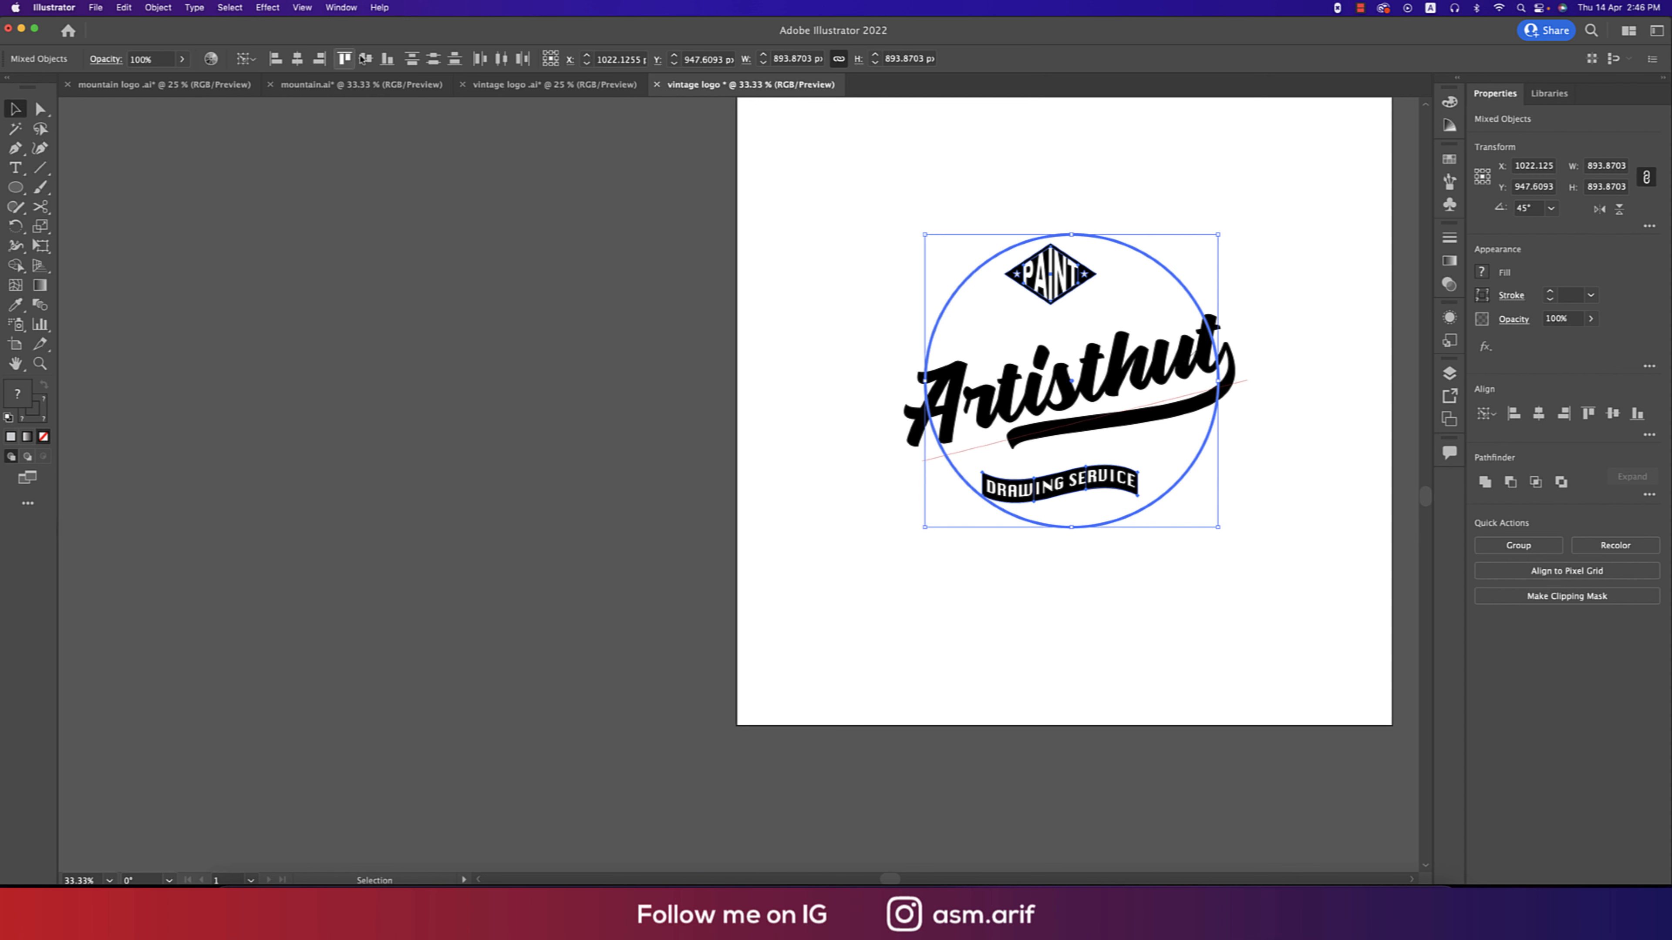
pyautogui.click(297, 59)
pyautogui.click(1258, 291)
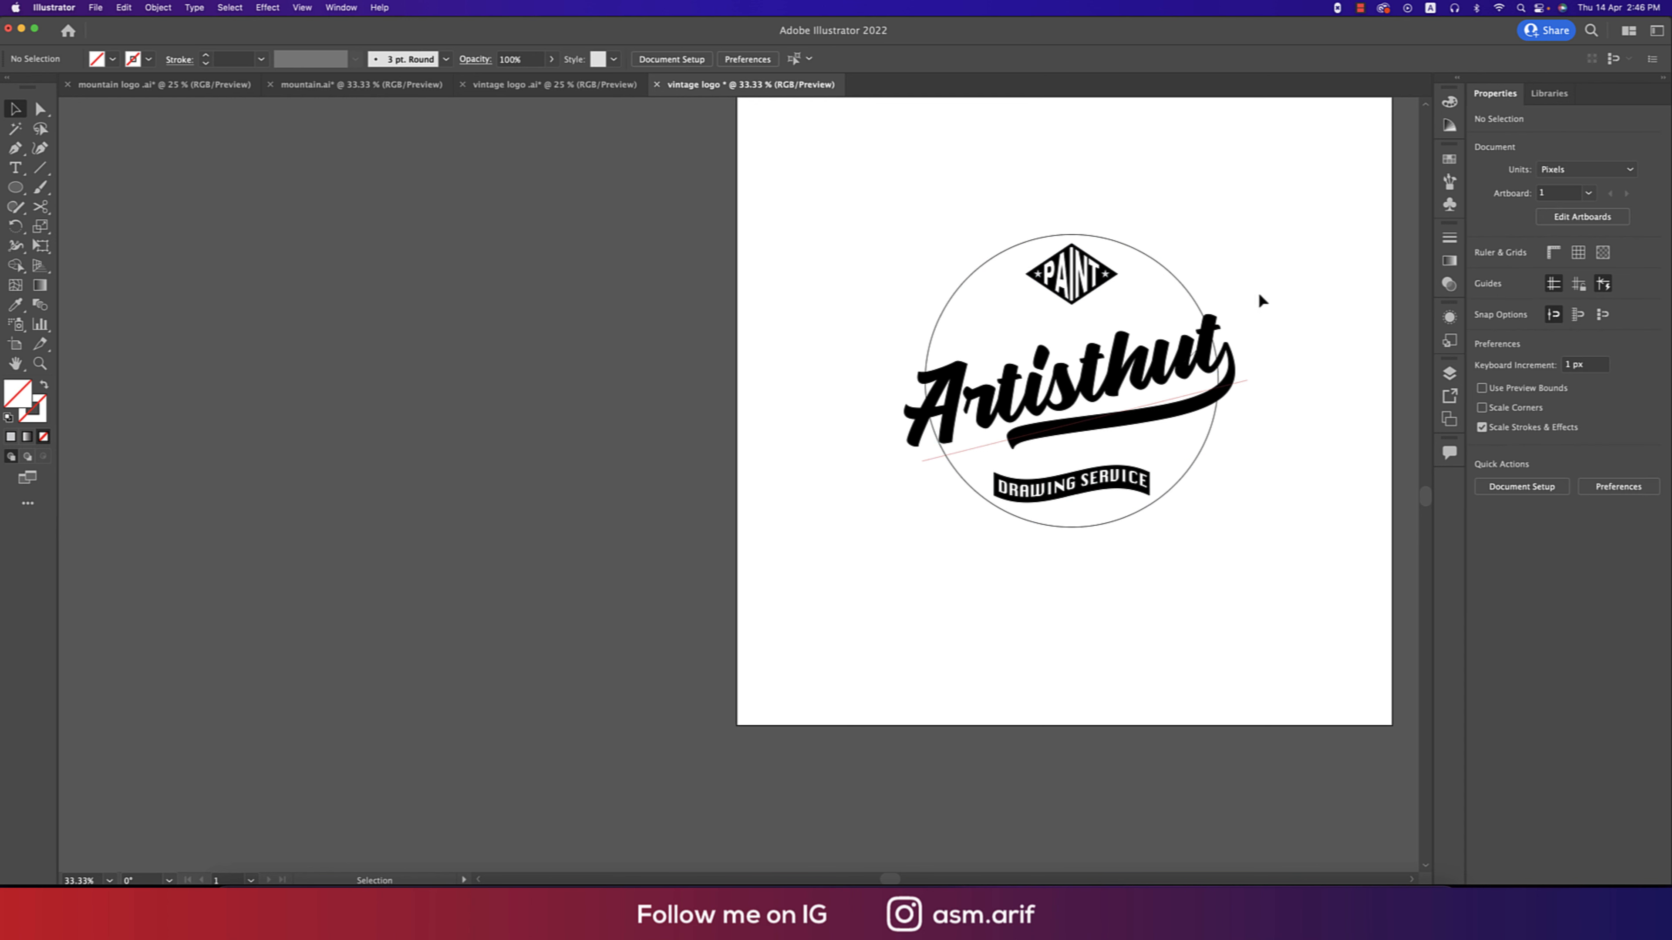
pyautogui.moveTo(1114, 486); pyautogui.dragTo(1131, 476)
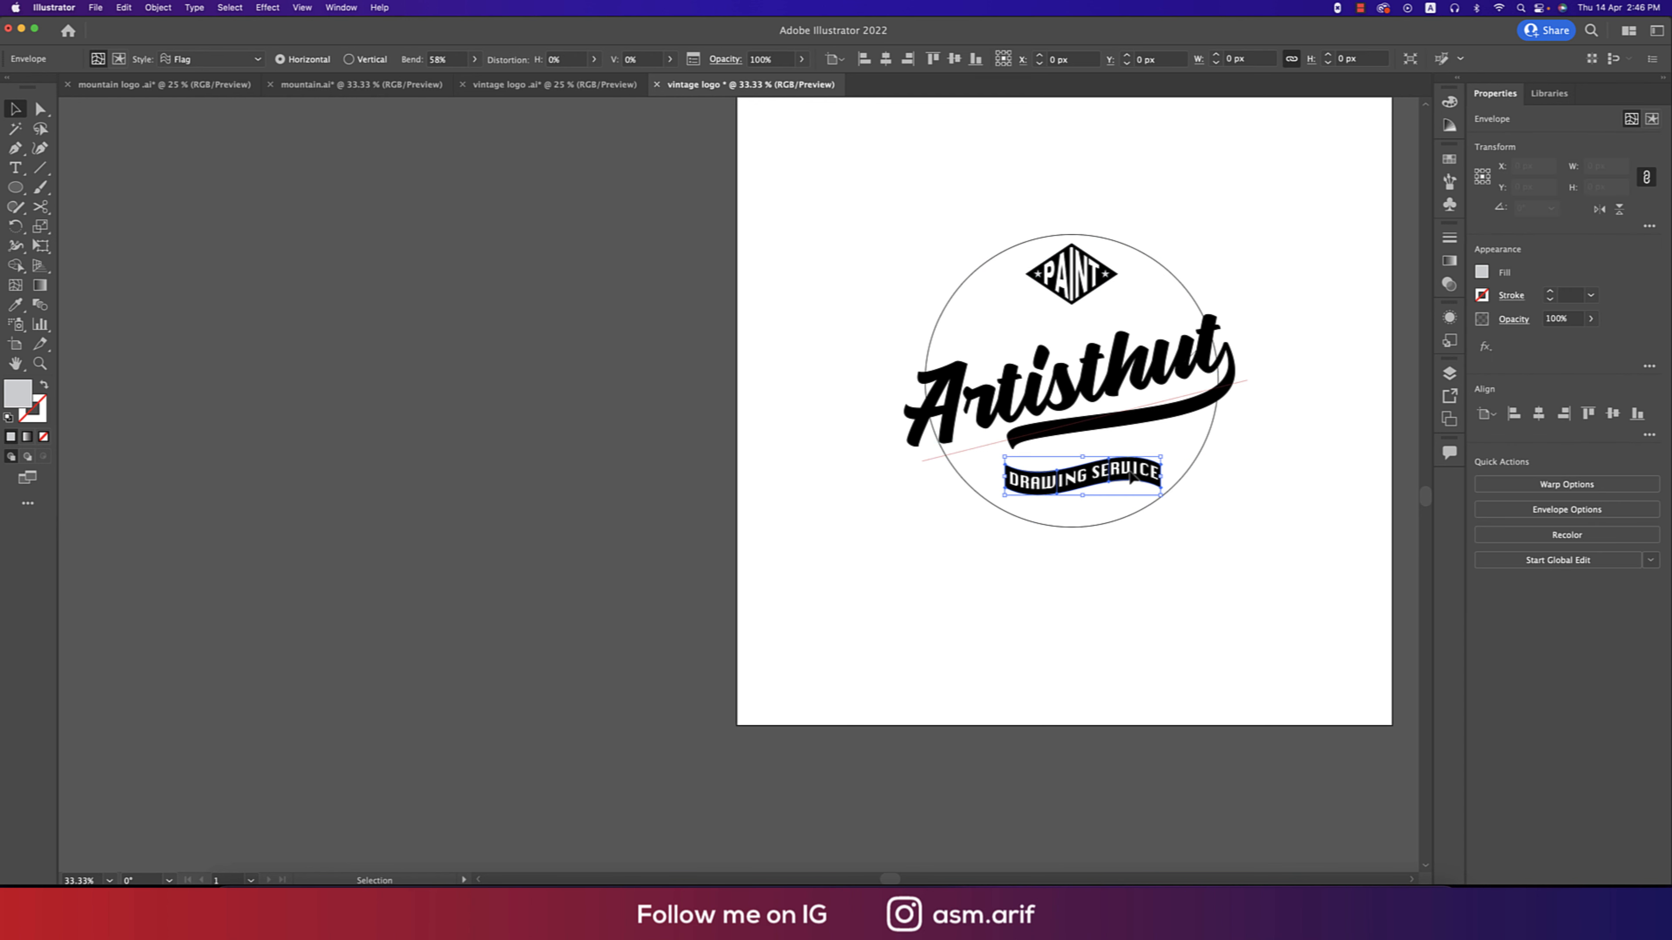
# Set the circle's stroke weight to 4 pt and copy the circle.
pyautogui.click(1192, 469)
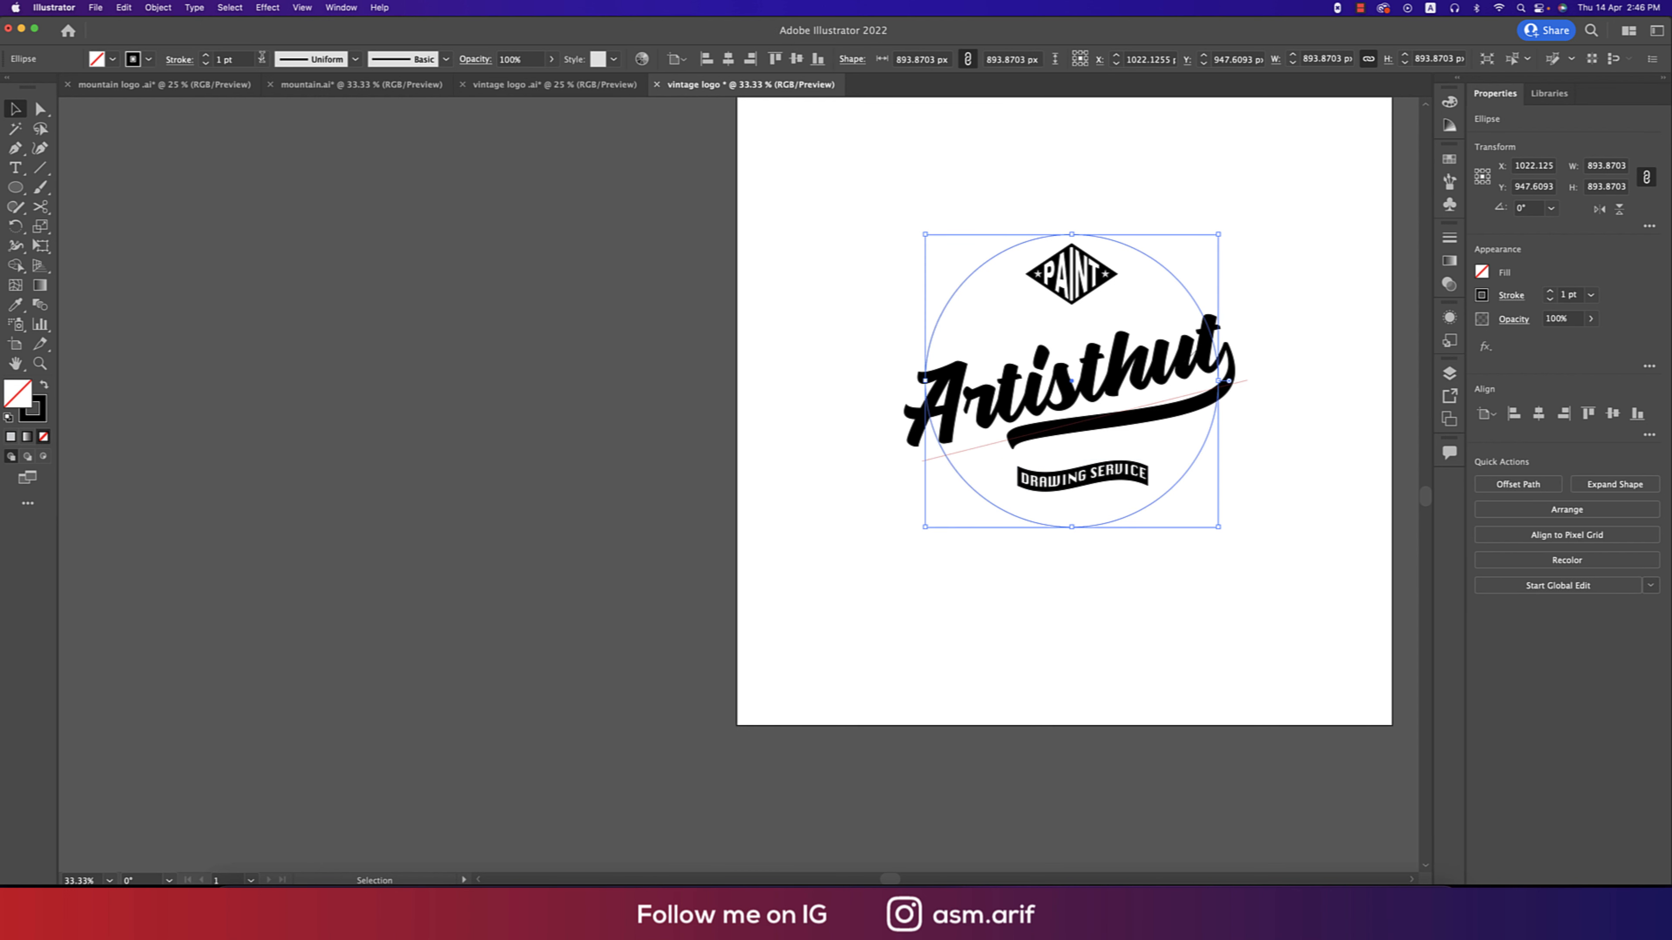
pyautogui.click(241, 60)
pyautogui.press('Up')
pyautogui.press('Up')
pyautogui.press('Up')
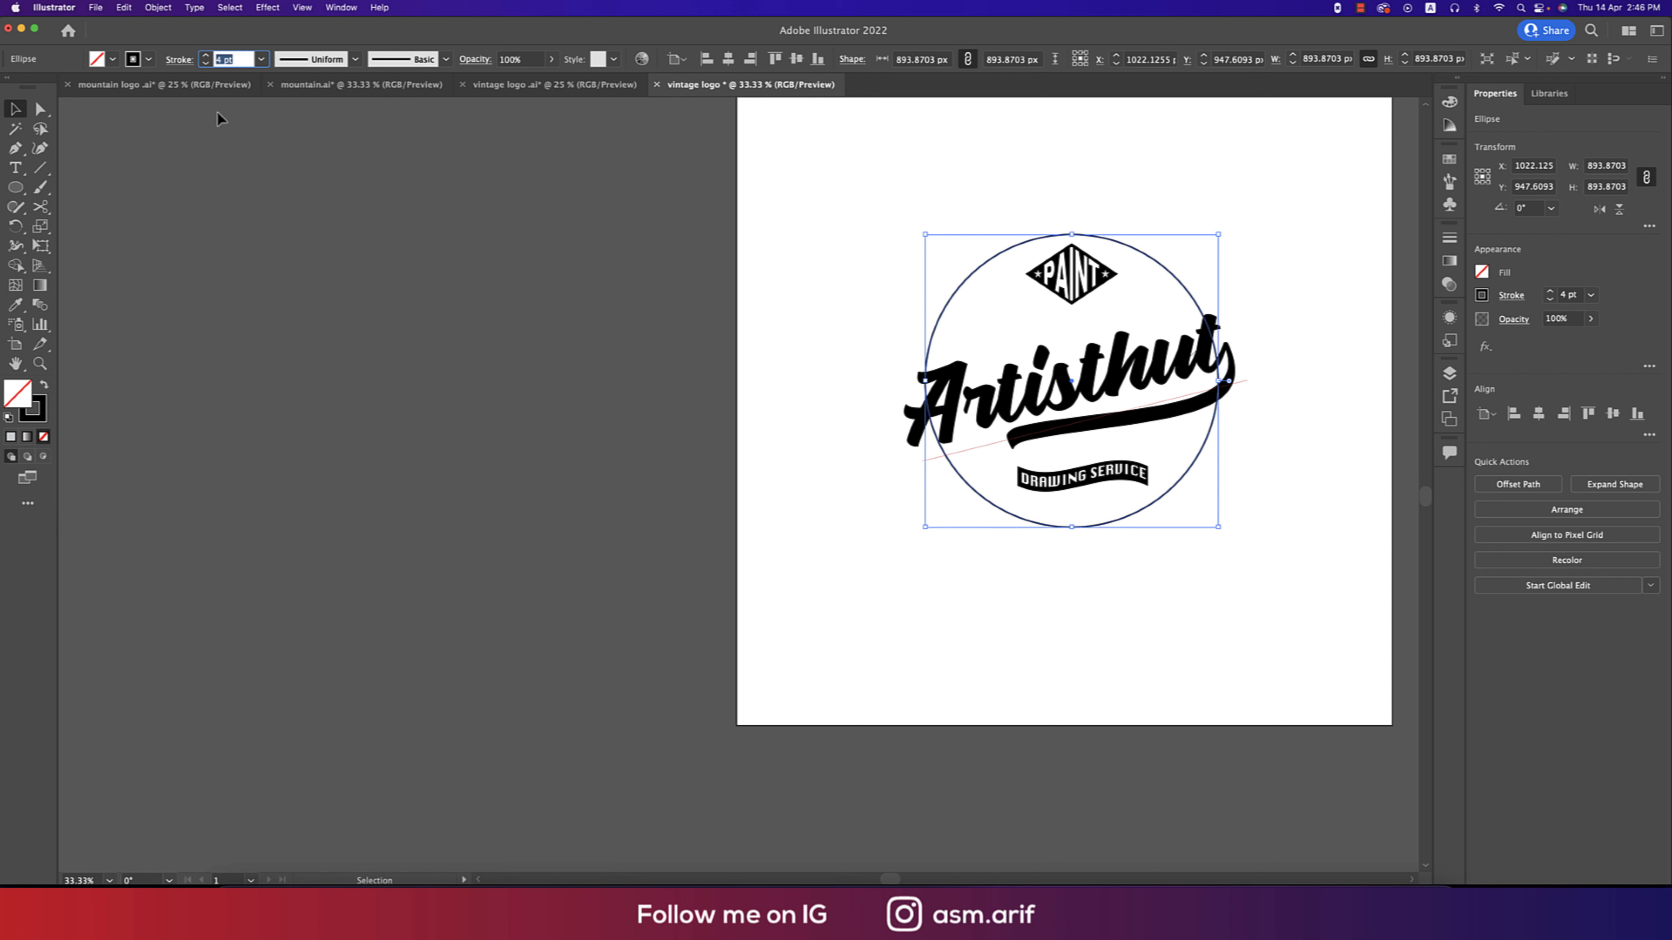
pyautogui.click(227, 151)
pyautogui.click(1116, 245)
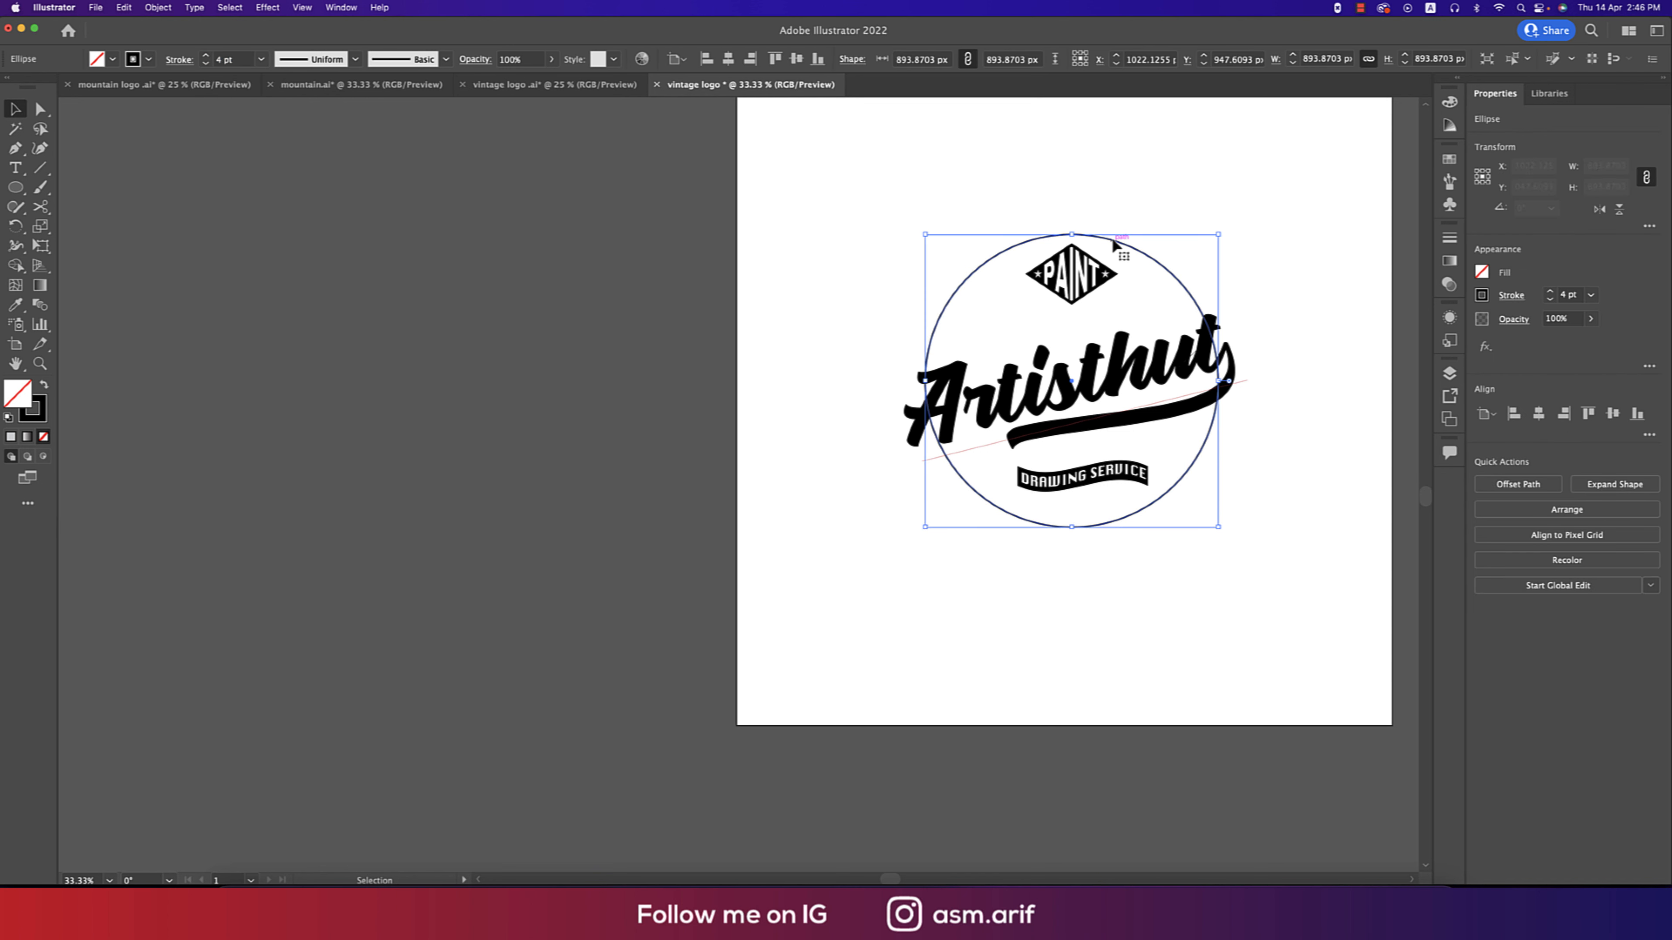
pyautogui.press('super+c')
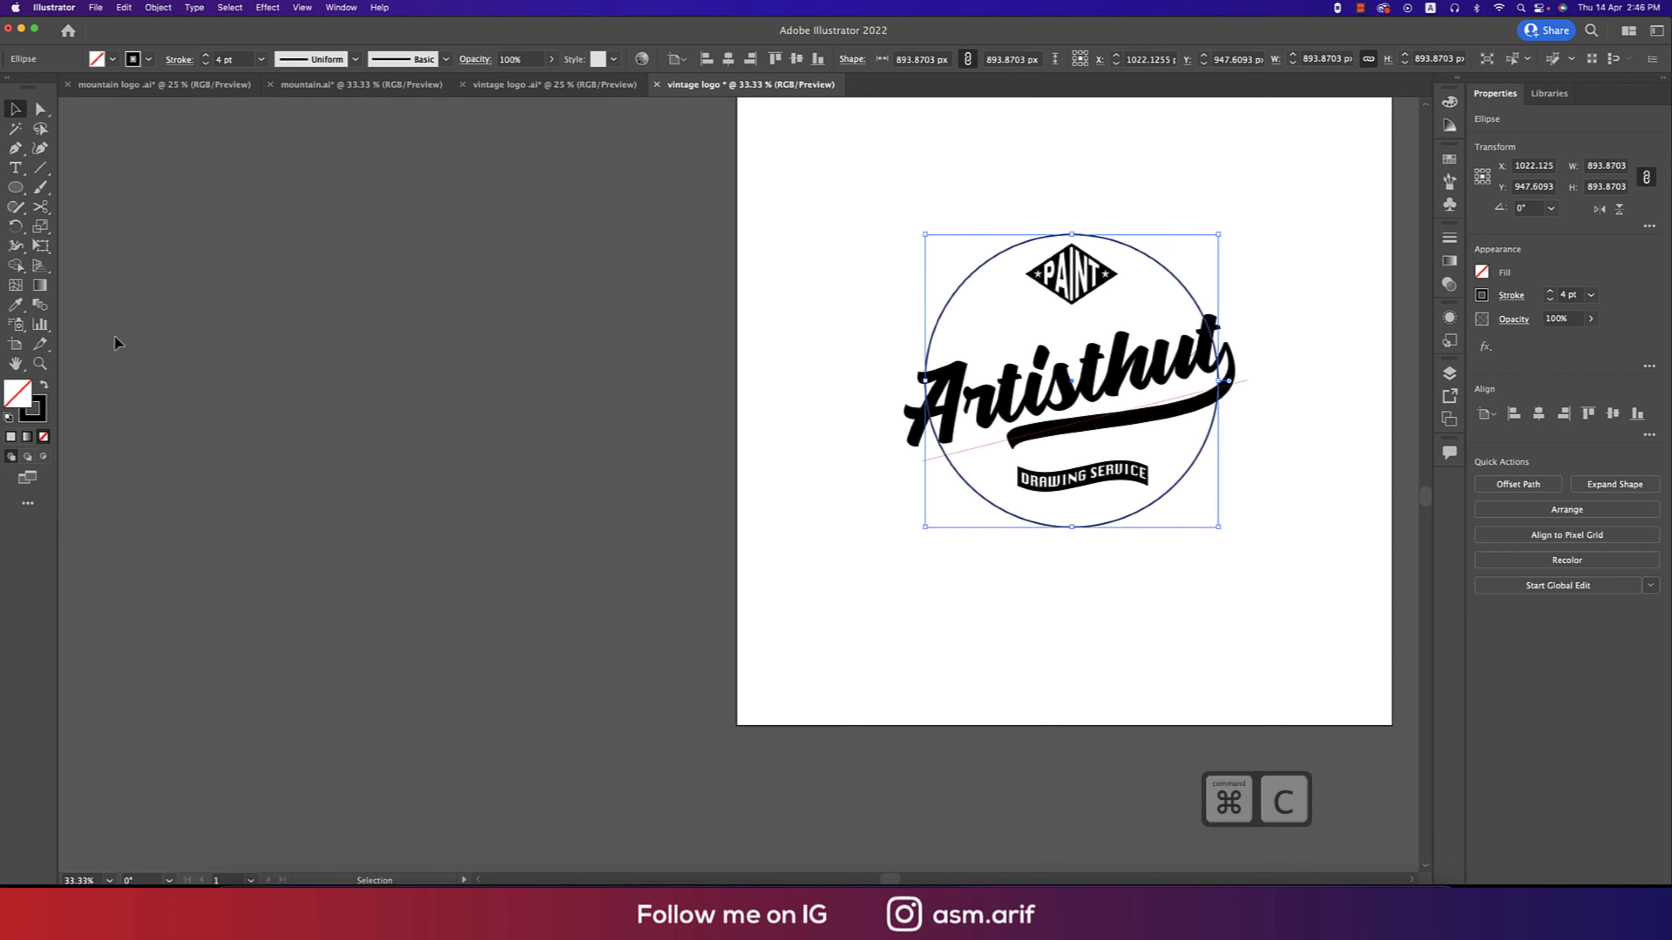
pyautogui.click(39, 209)
pyautogui.scroll(2, 953, 380)
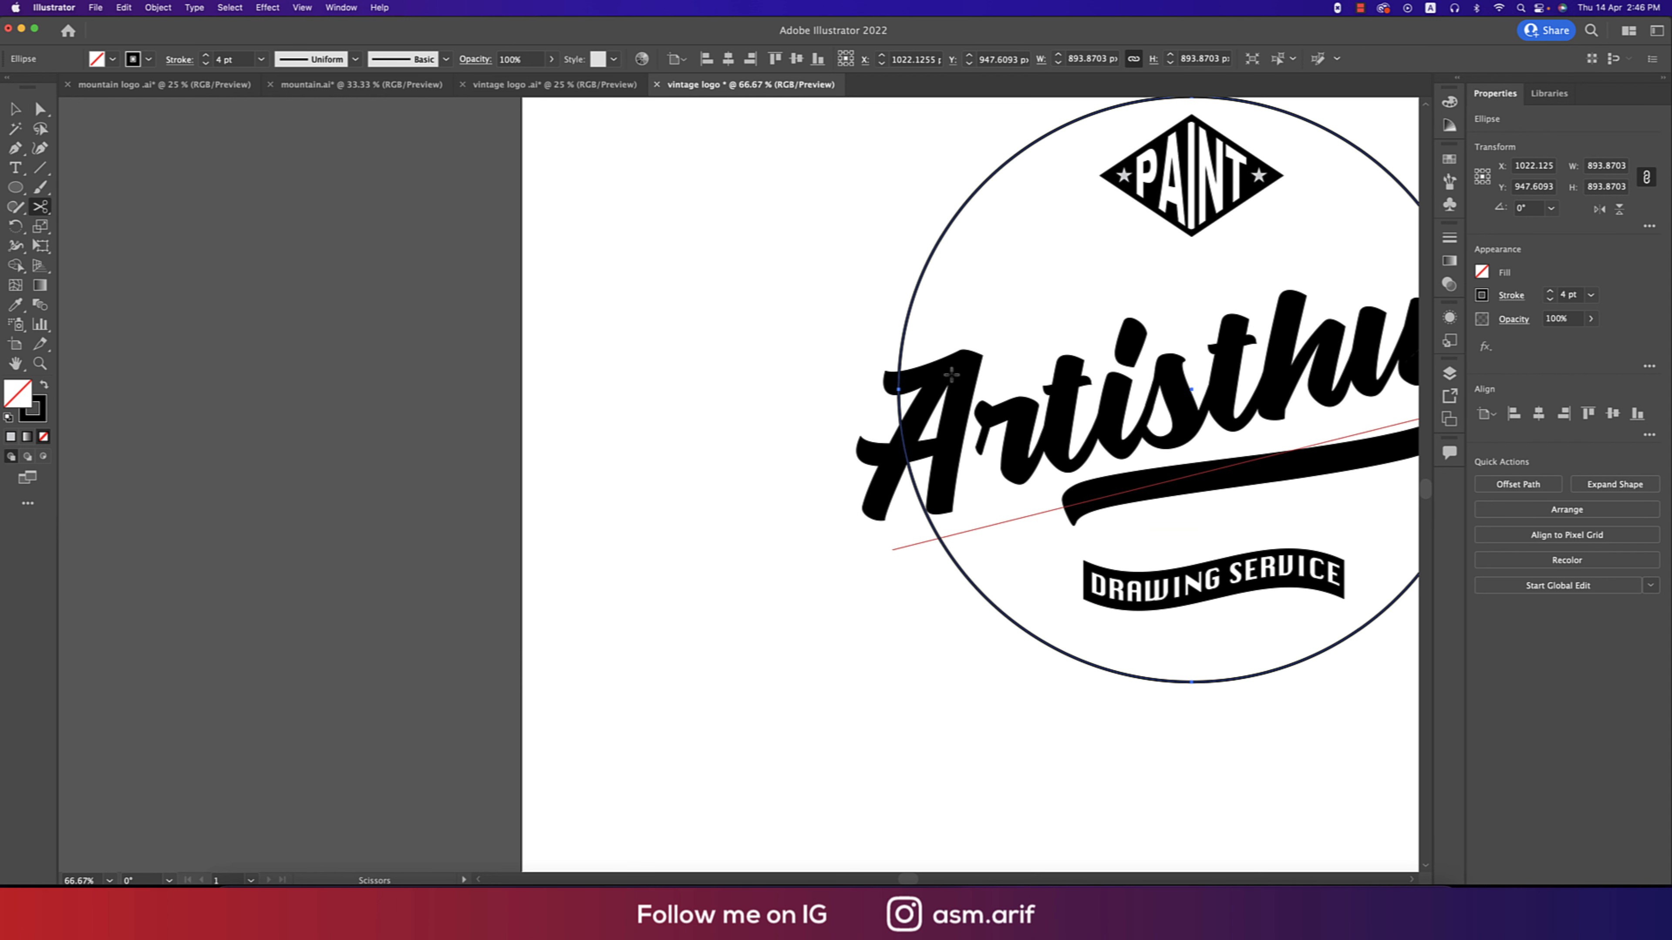
pyautogui.click(899, 352)
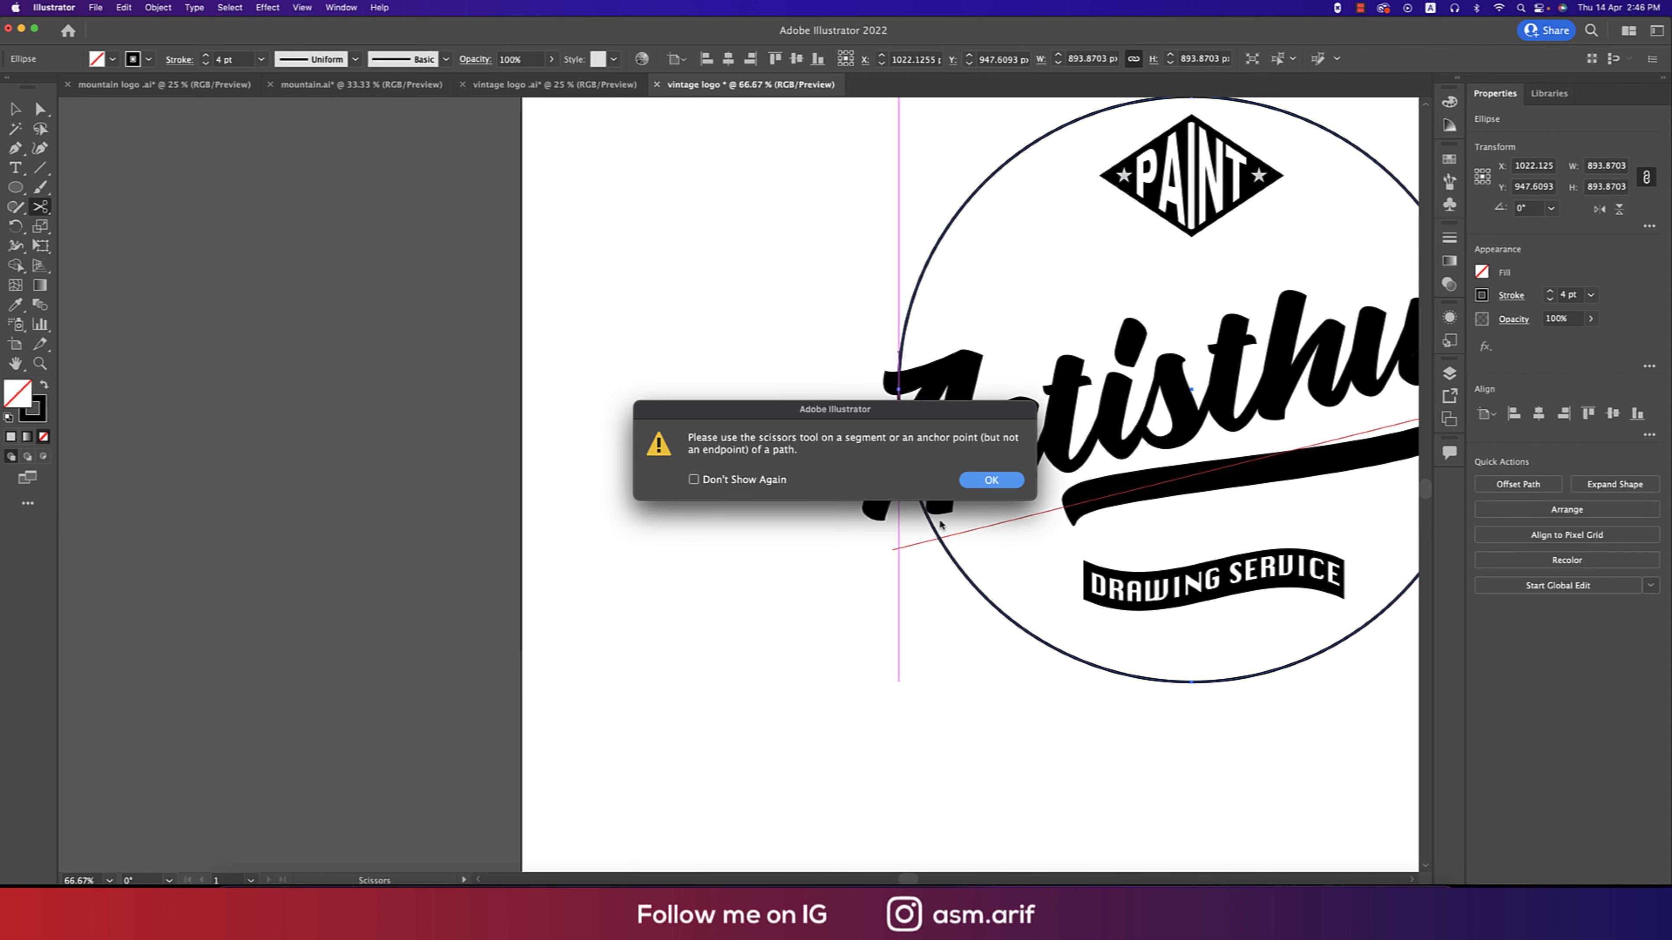
pyautogui.press('Escape')
pyautogui.press('v')
pyautogui.click(971, 551)
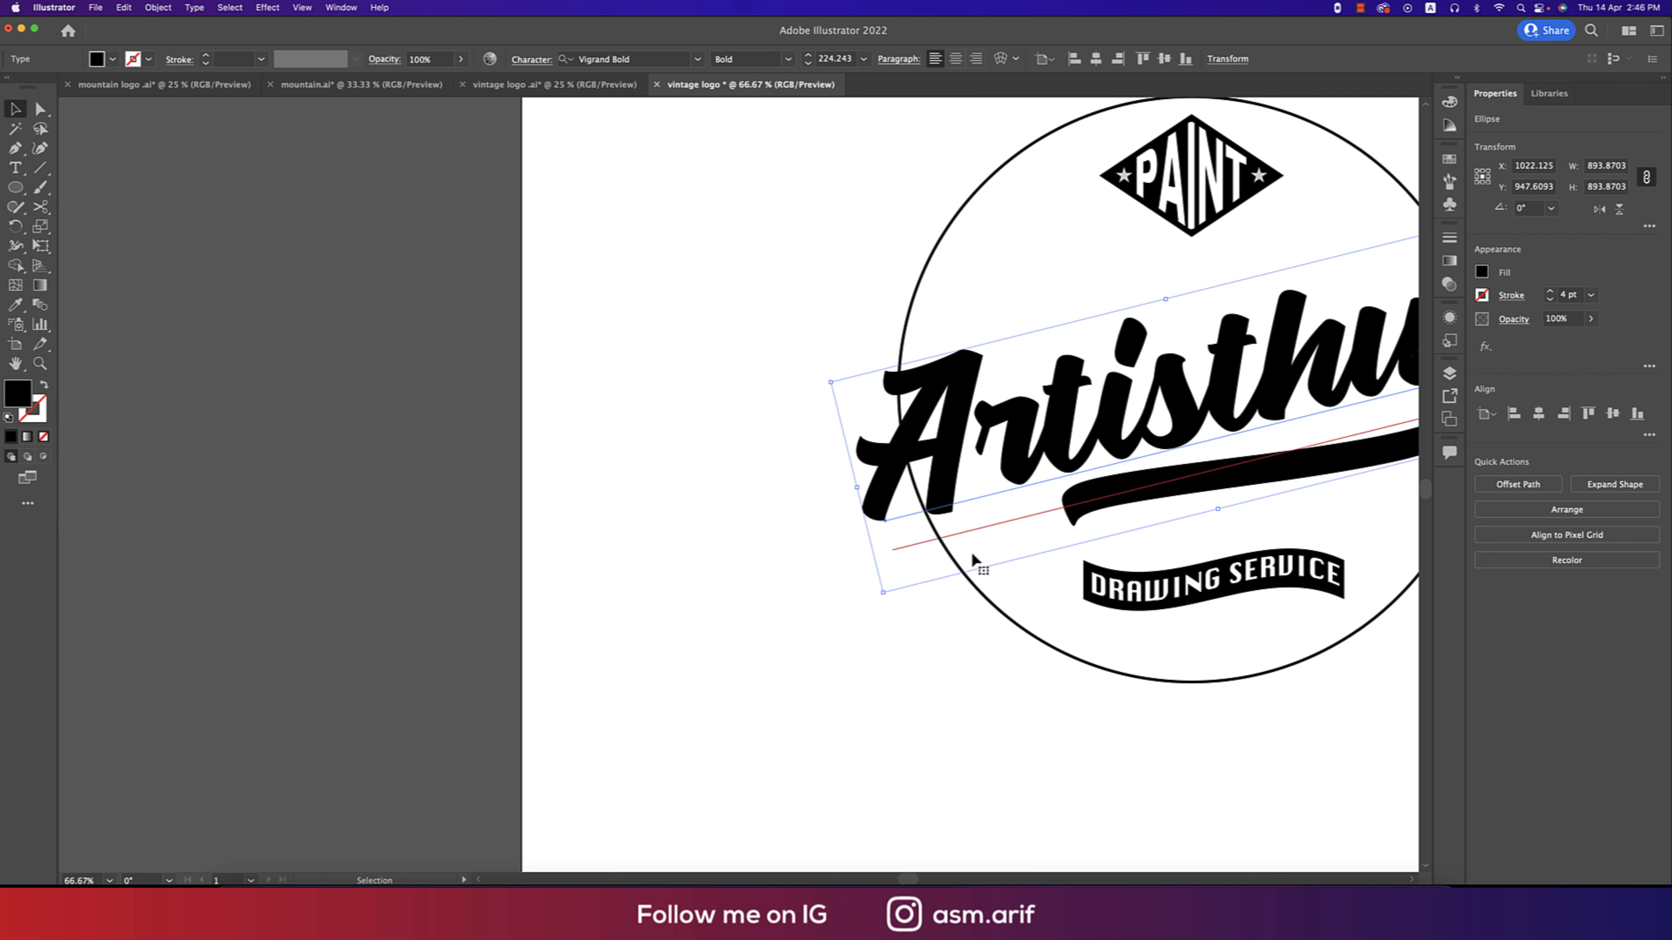
# Cut the circle with the Scissors tool above and below the script on both sides of the lettering.
pyautogui.click(972, 591)
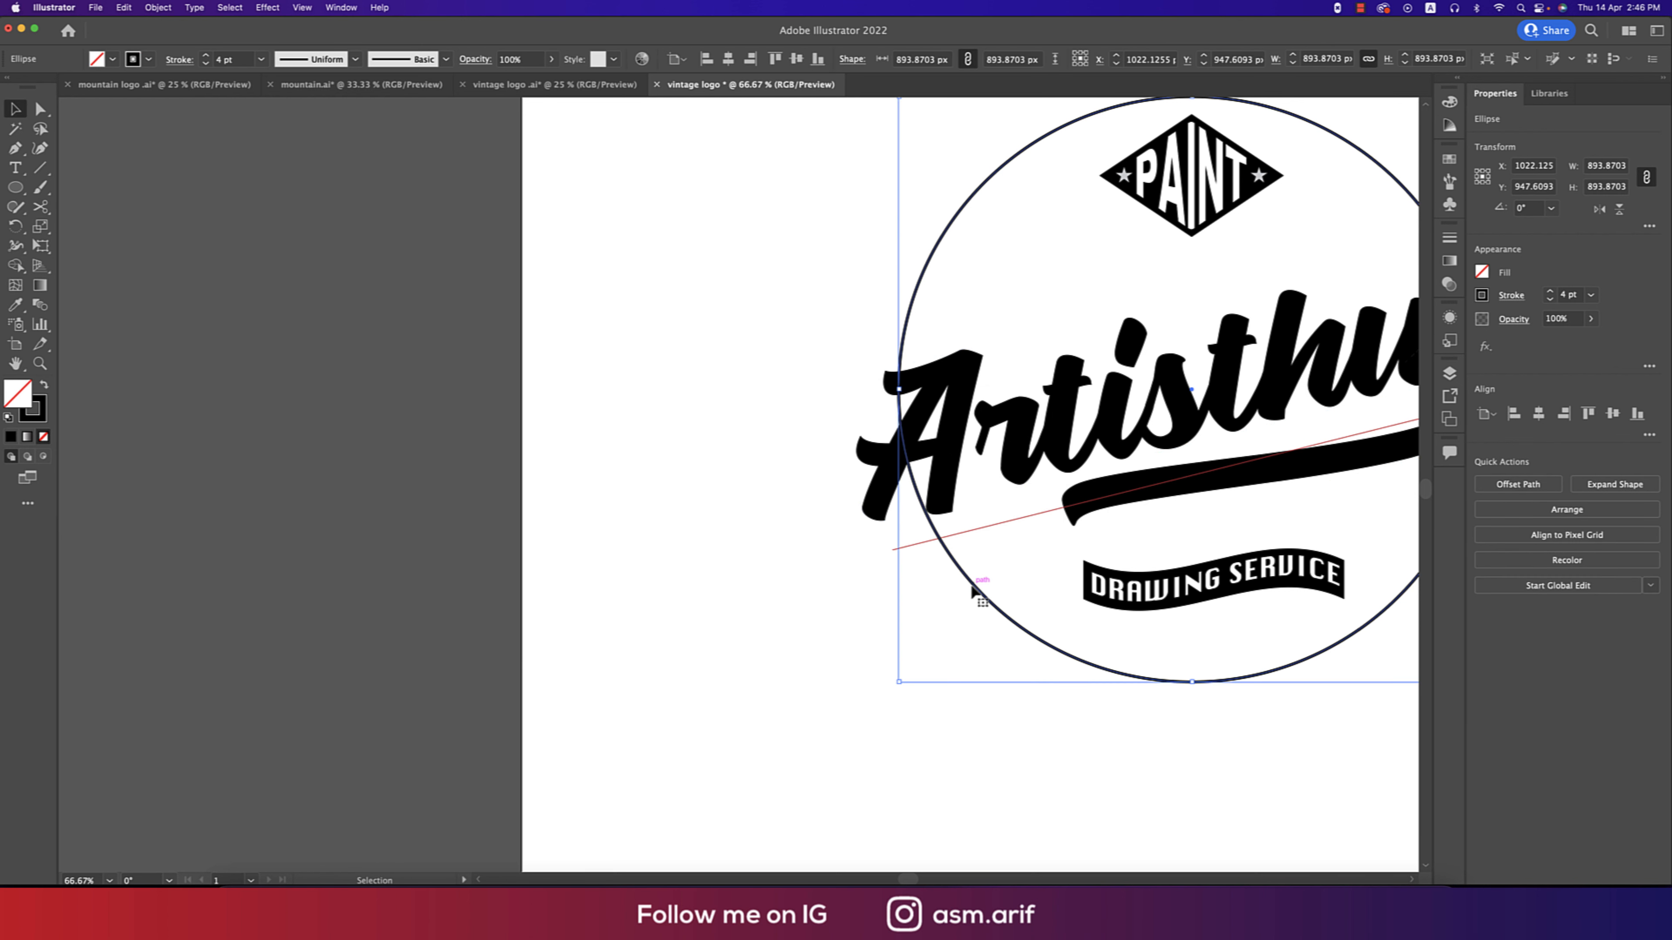
pyautogui.click(44, 208)
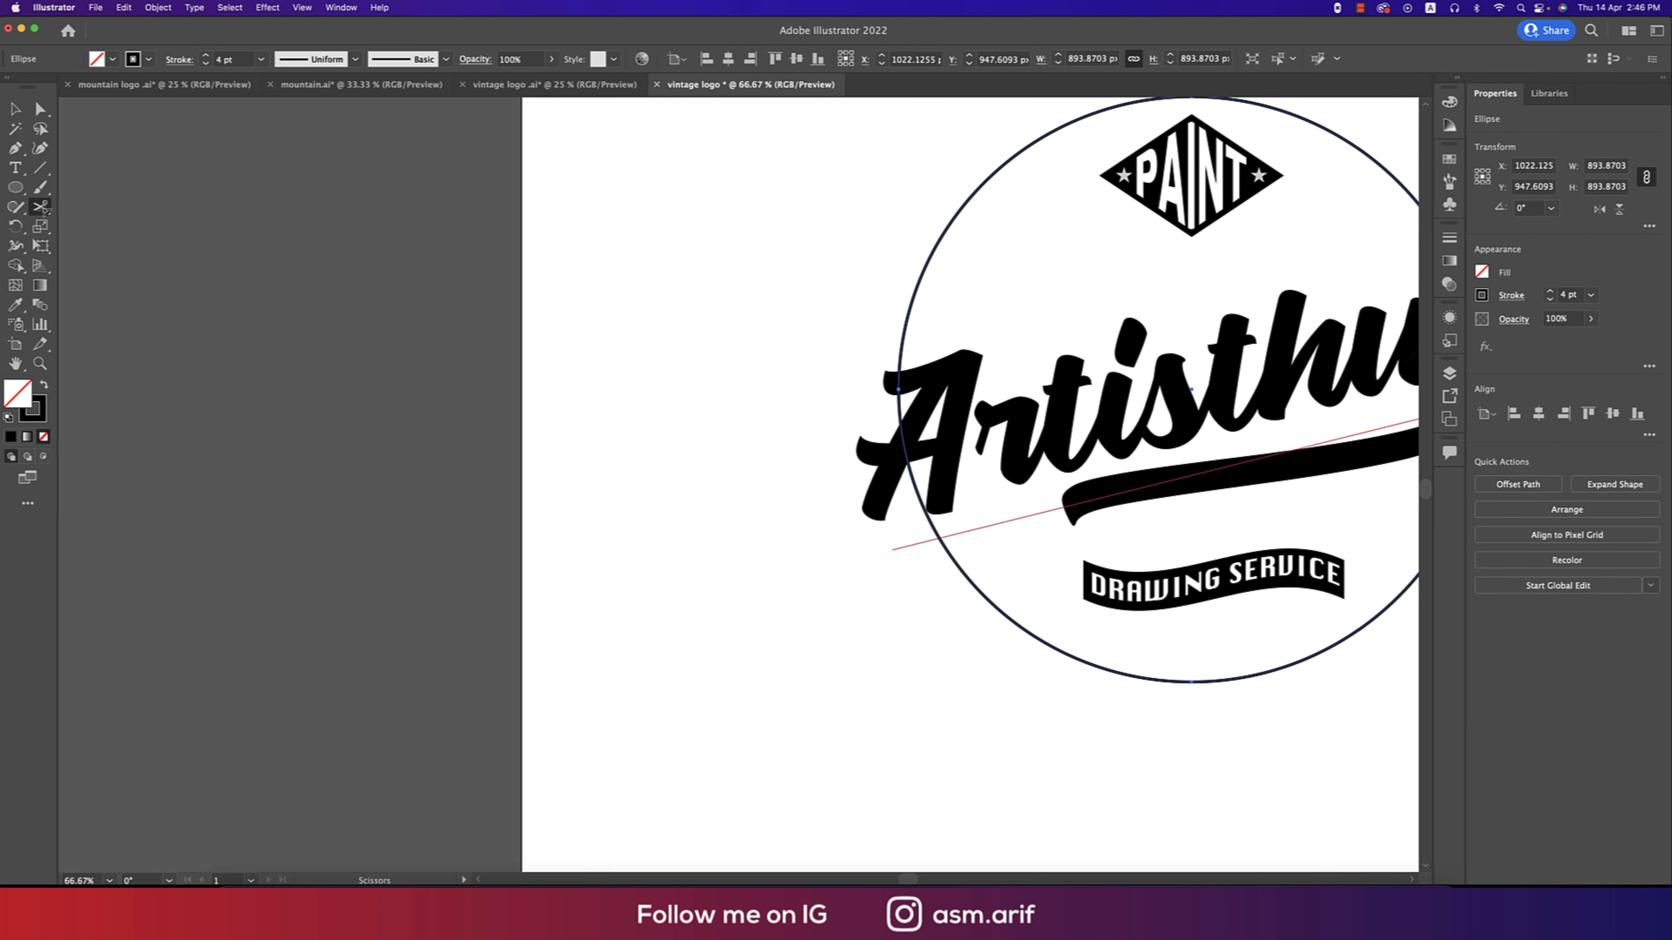
pyautogui.click(900, 338)
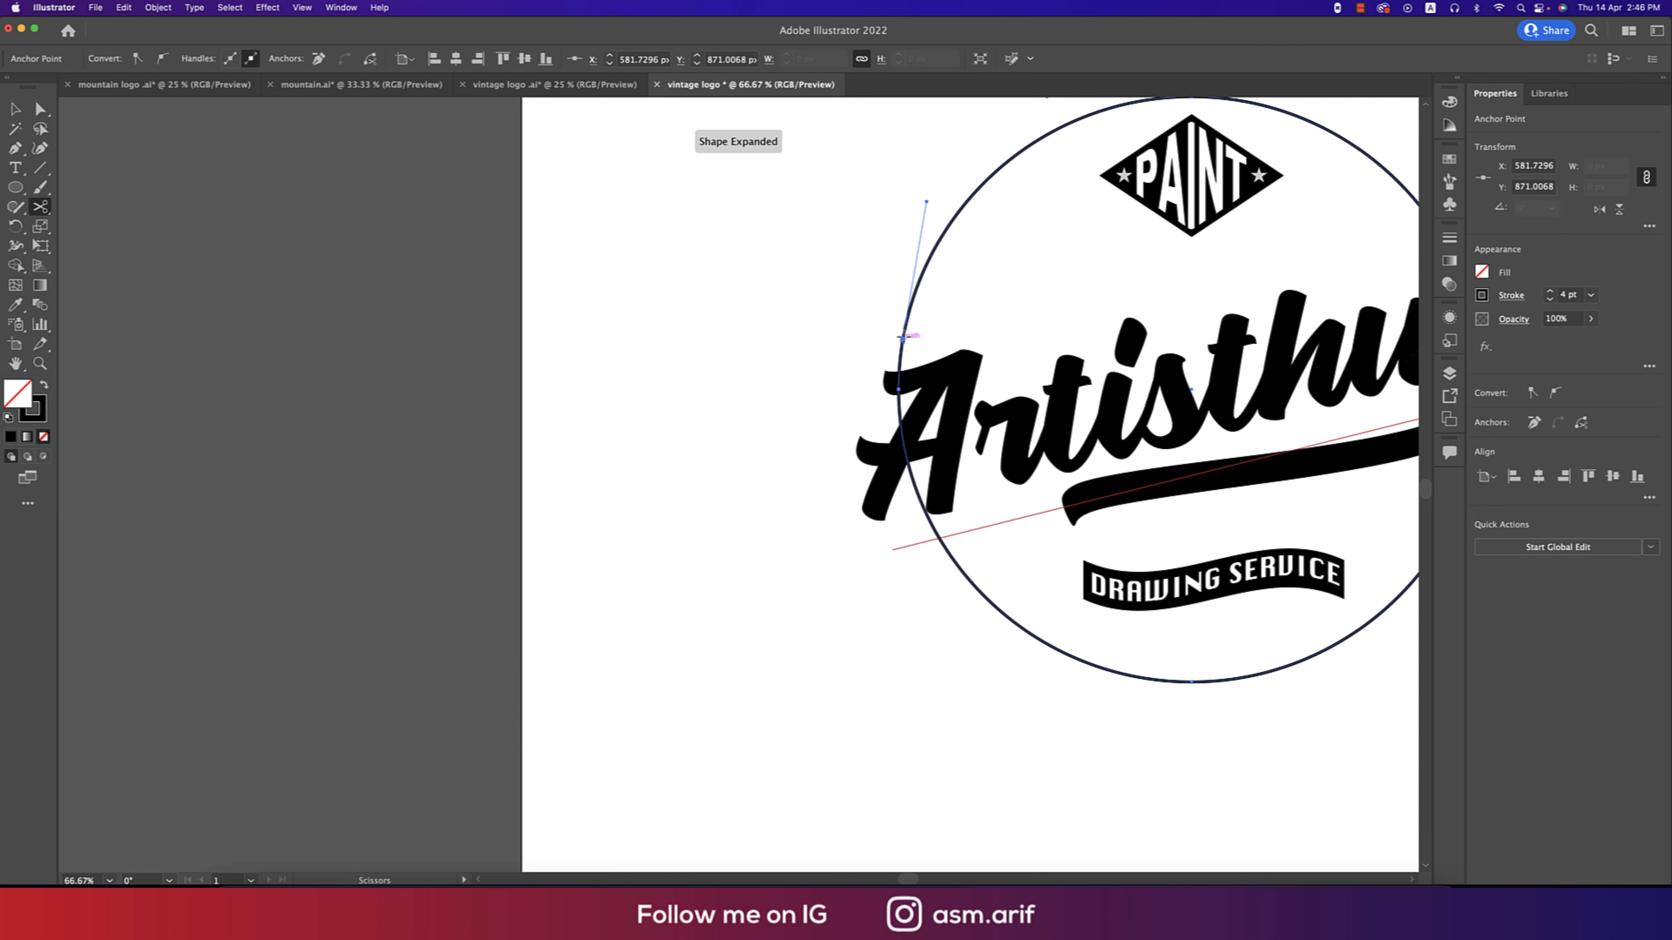
pyautogui.click(941, 536)
pyautogui.hscroll(10, 1126, 296)
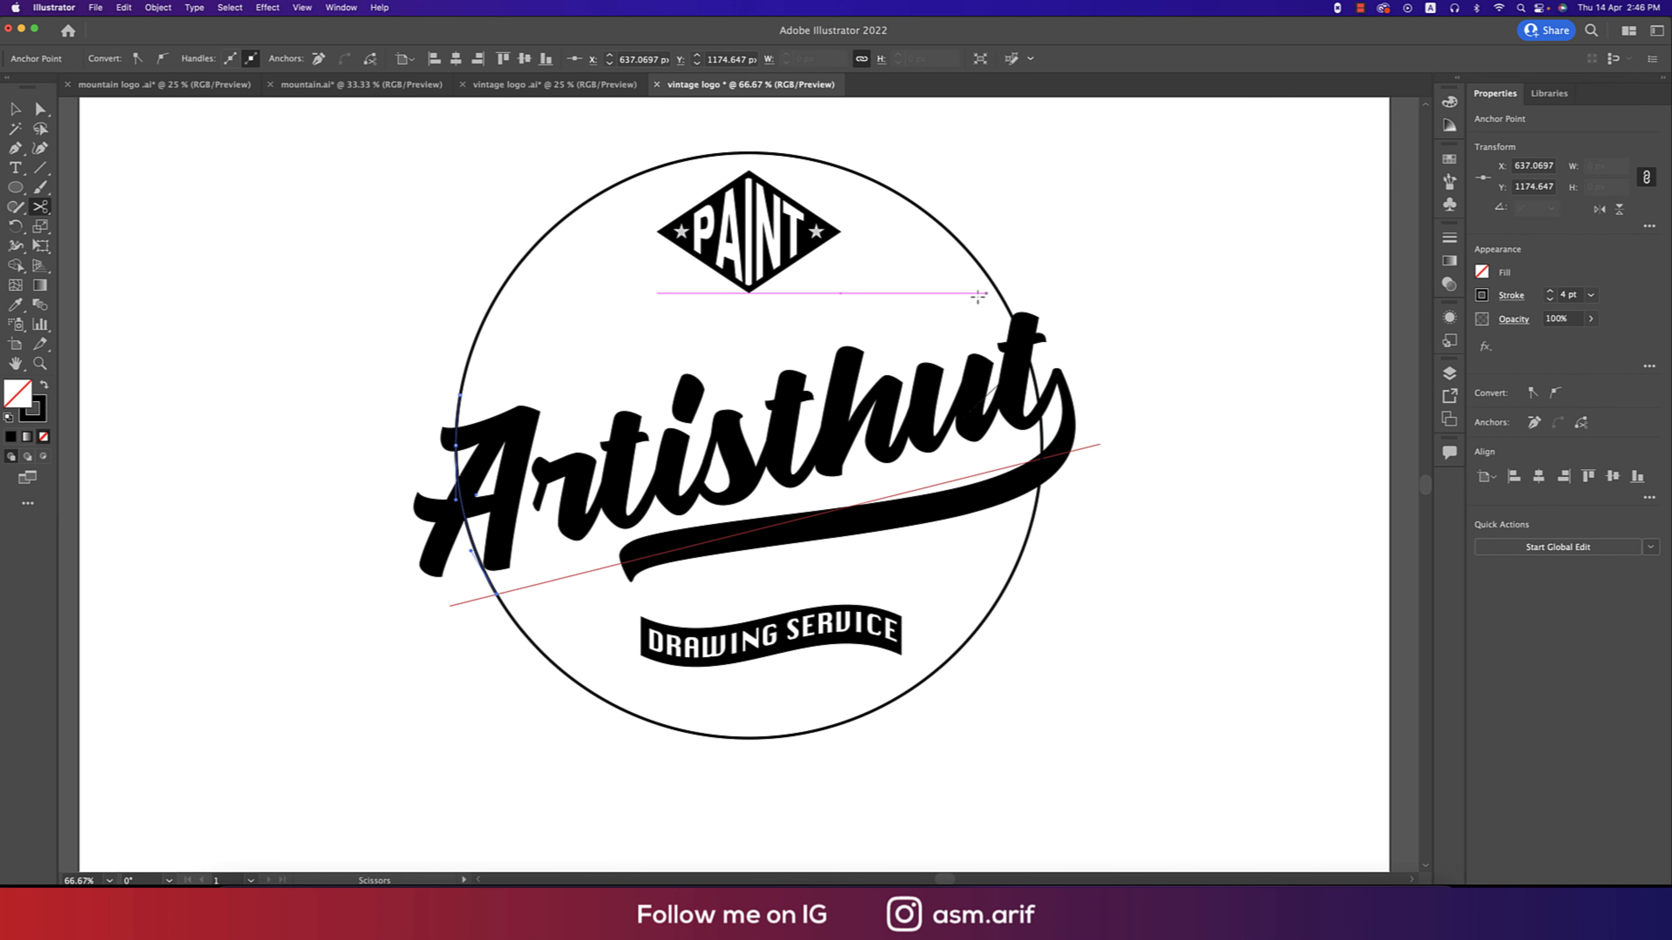
pyautogui.click(1042, 494)
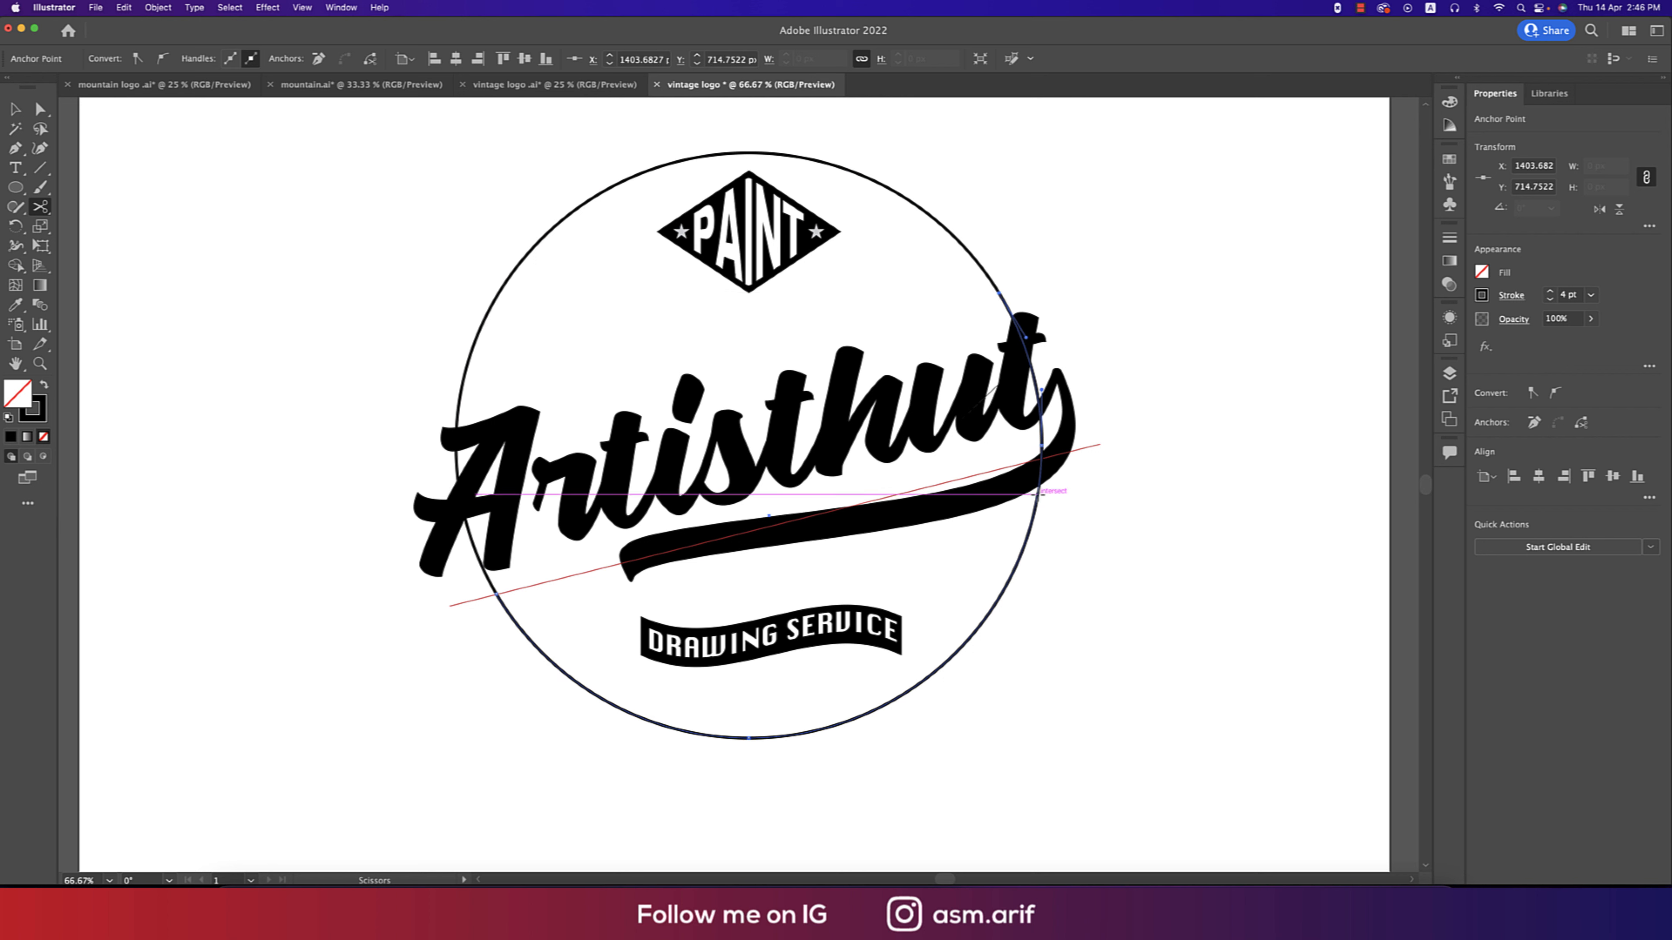
# Delete the two cut arc segments that cross the "Artisthut" script's first and last letters.
pyautogui.press('v')
pyautogui.click(1119, 533)
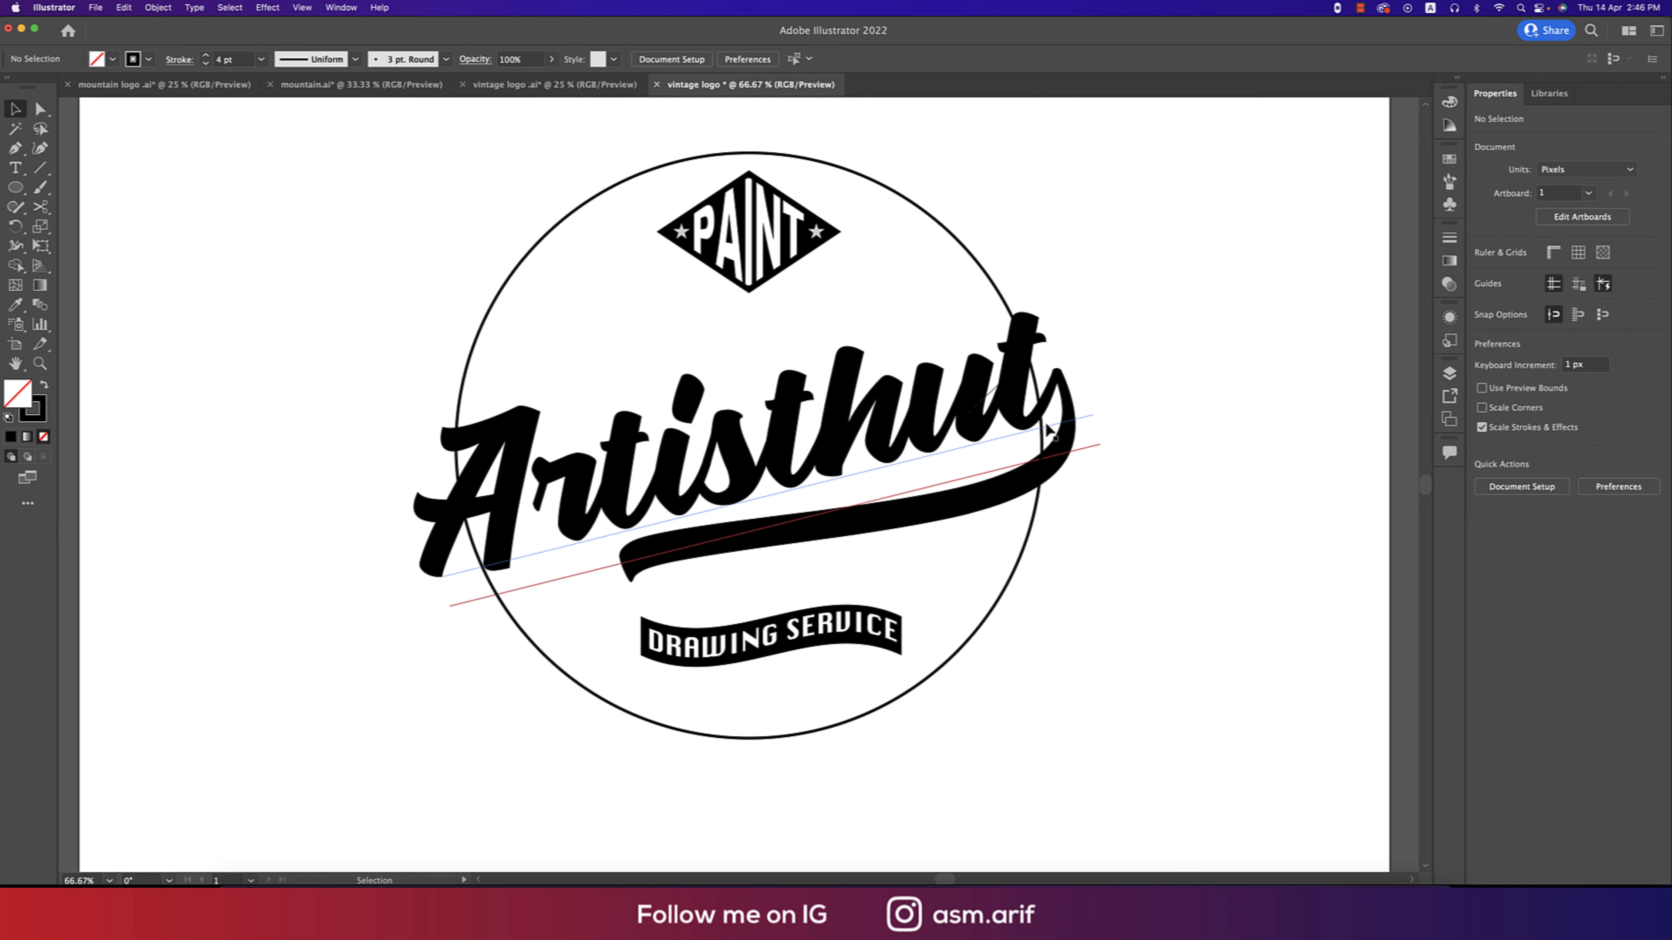
pyautogui.click(1050, 431)
pyautogui.press('Delete')
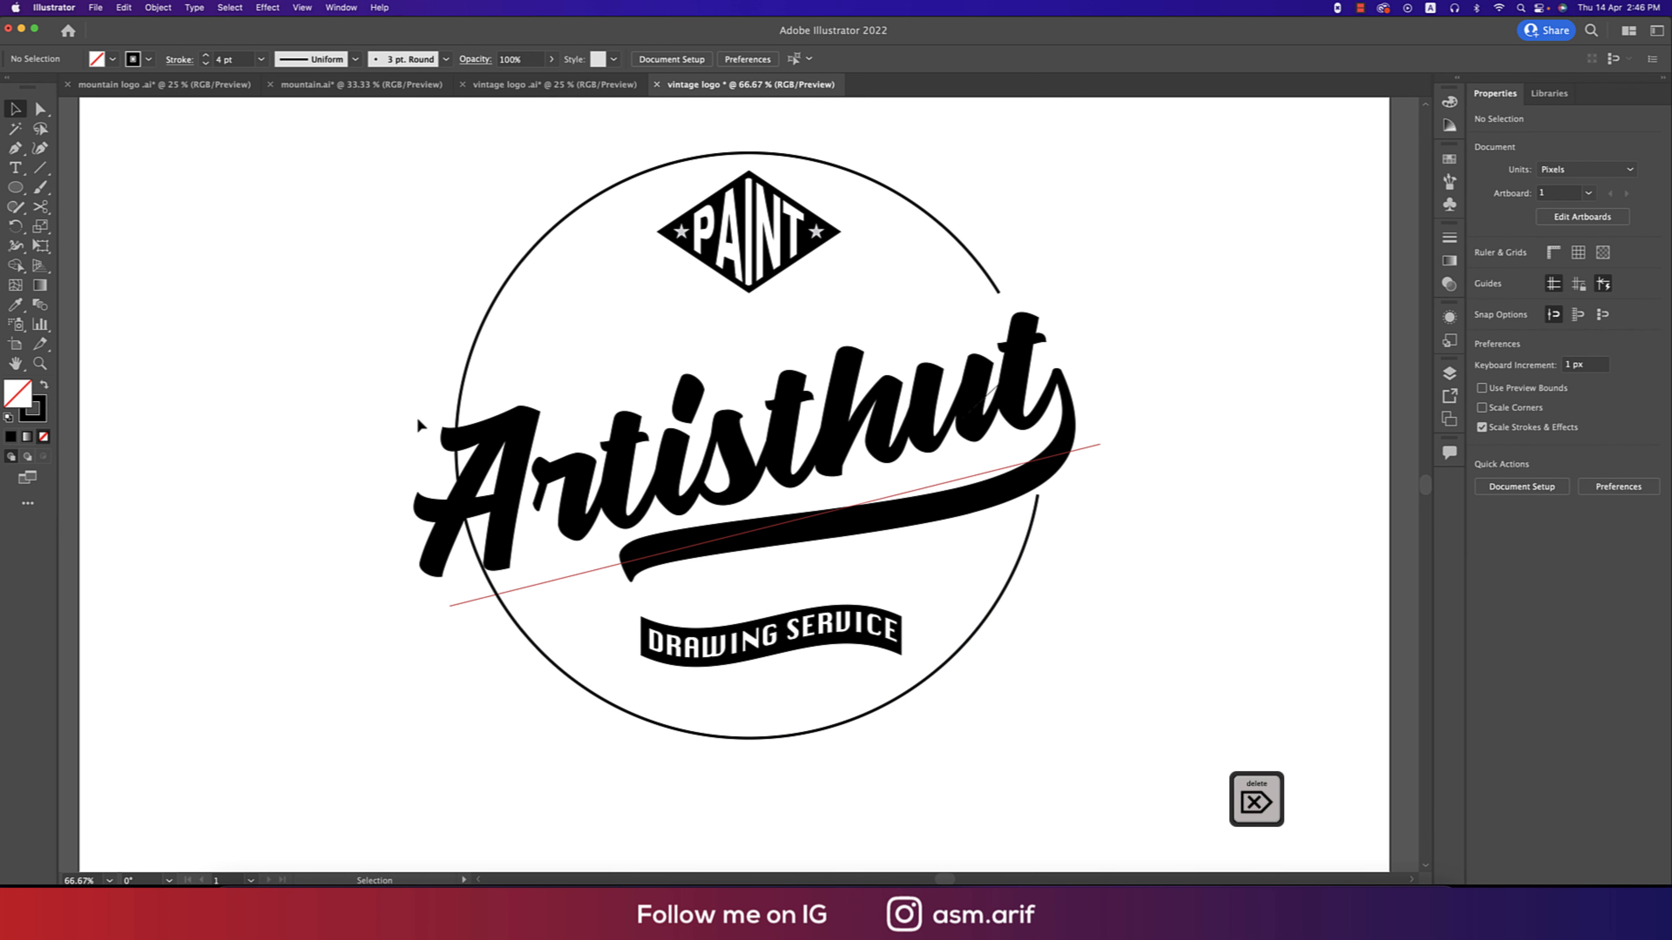
pyautogui.click(457, 438)
pyautogui.press('Delete')
# Paste the copied full circle in place and scale it from its centre to about 1111 px as an outer ring.
pyautogui.scroll(-1, 727, 411)
pyautogui.moveTo(917, 548); pyautogui.dragTo(1093, 557)
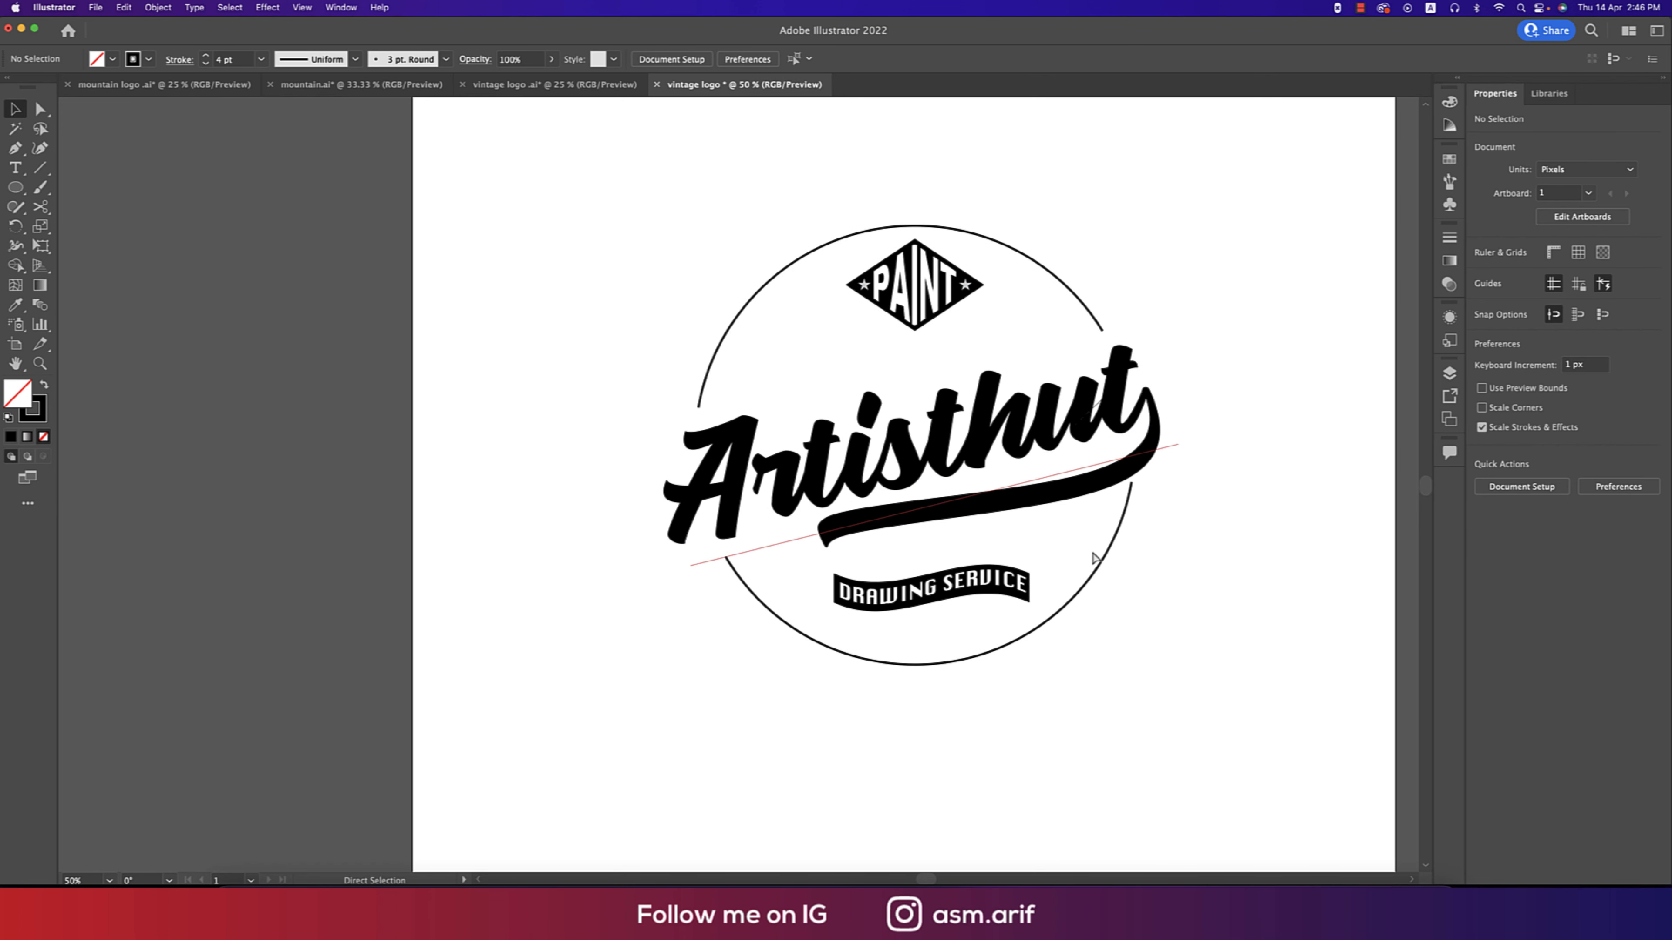
pyautogui.click(1093, 556)
pyautogui.press('cmd+c')
pyautogui.press('cmd+f')
pyautogui.moveTo(1135, 444); pyautogui.dragTo(1188, 446)
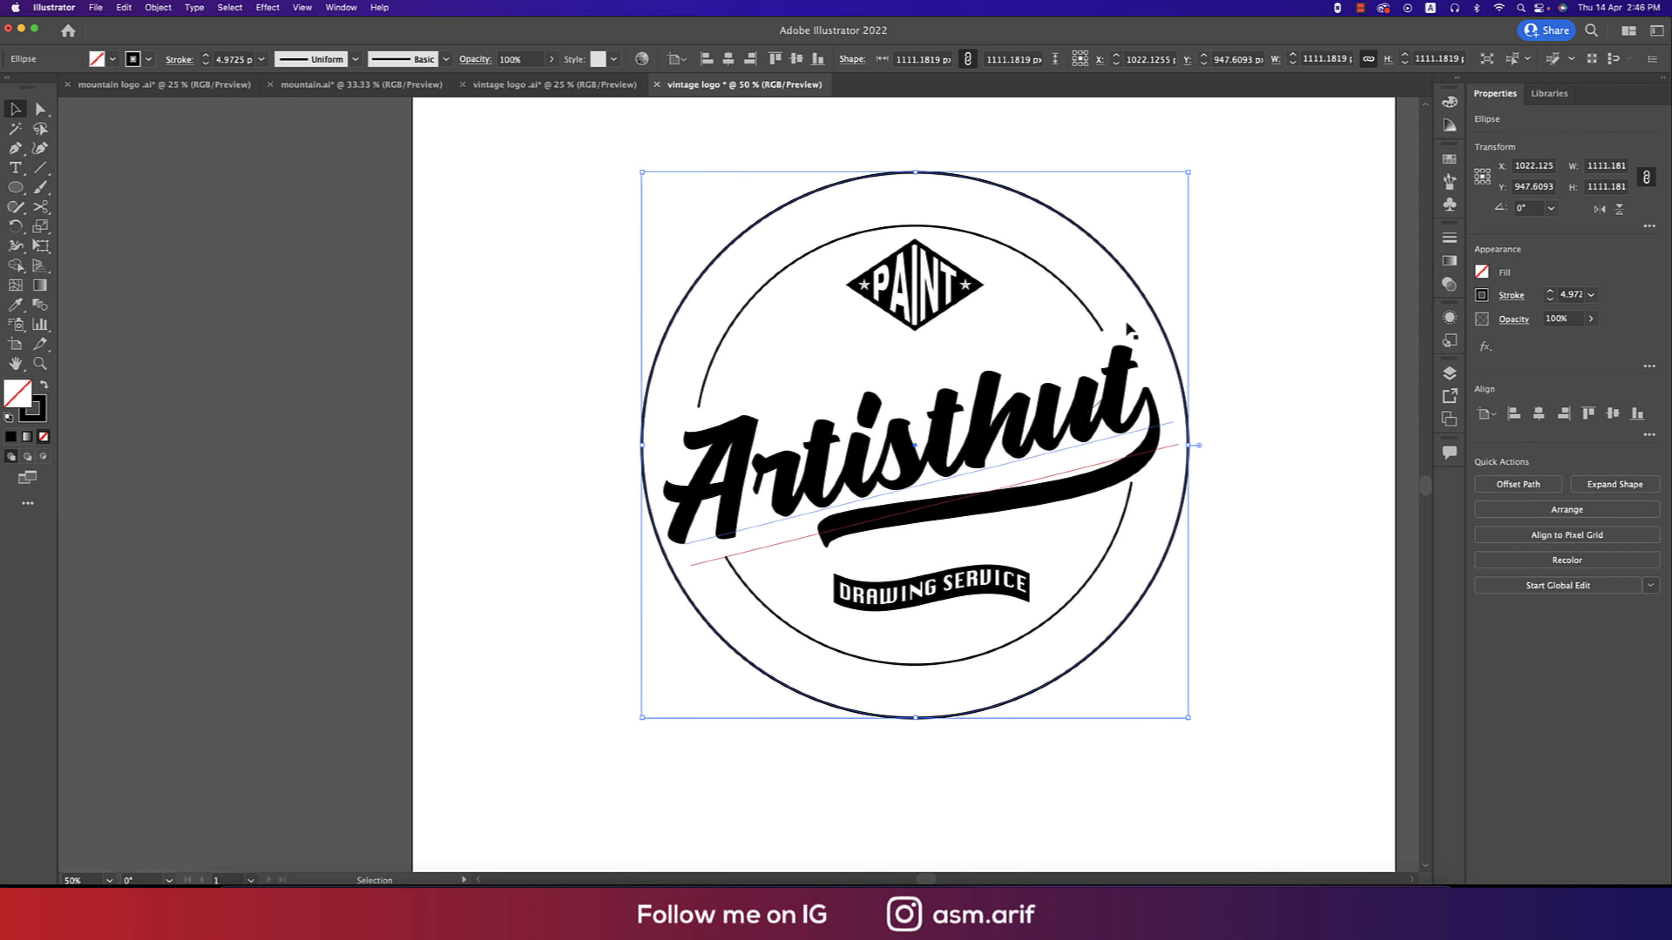
# Apply the triangular tapered width profile to both inner arcs.
pyautogui.click(1101, 327)
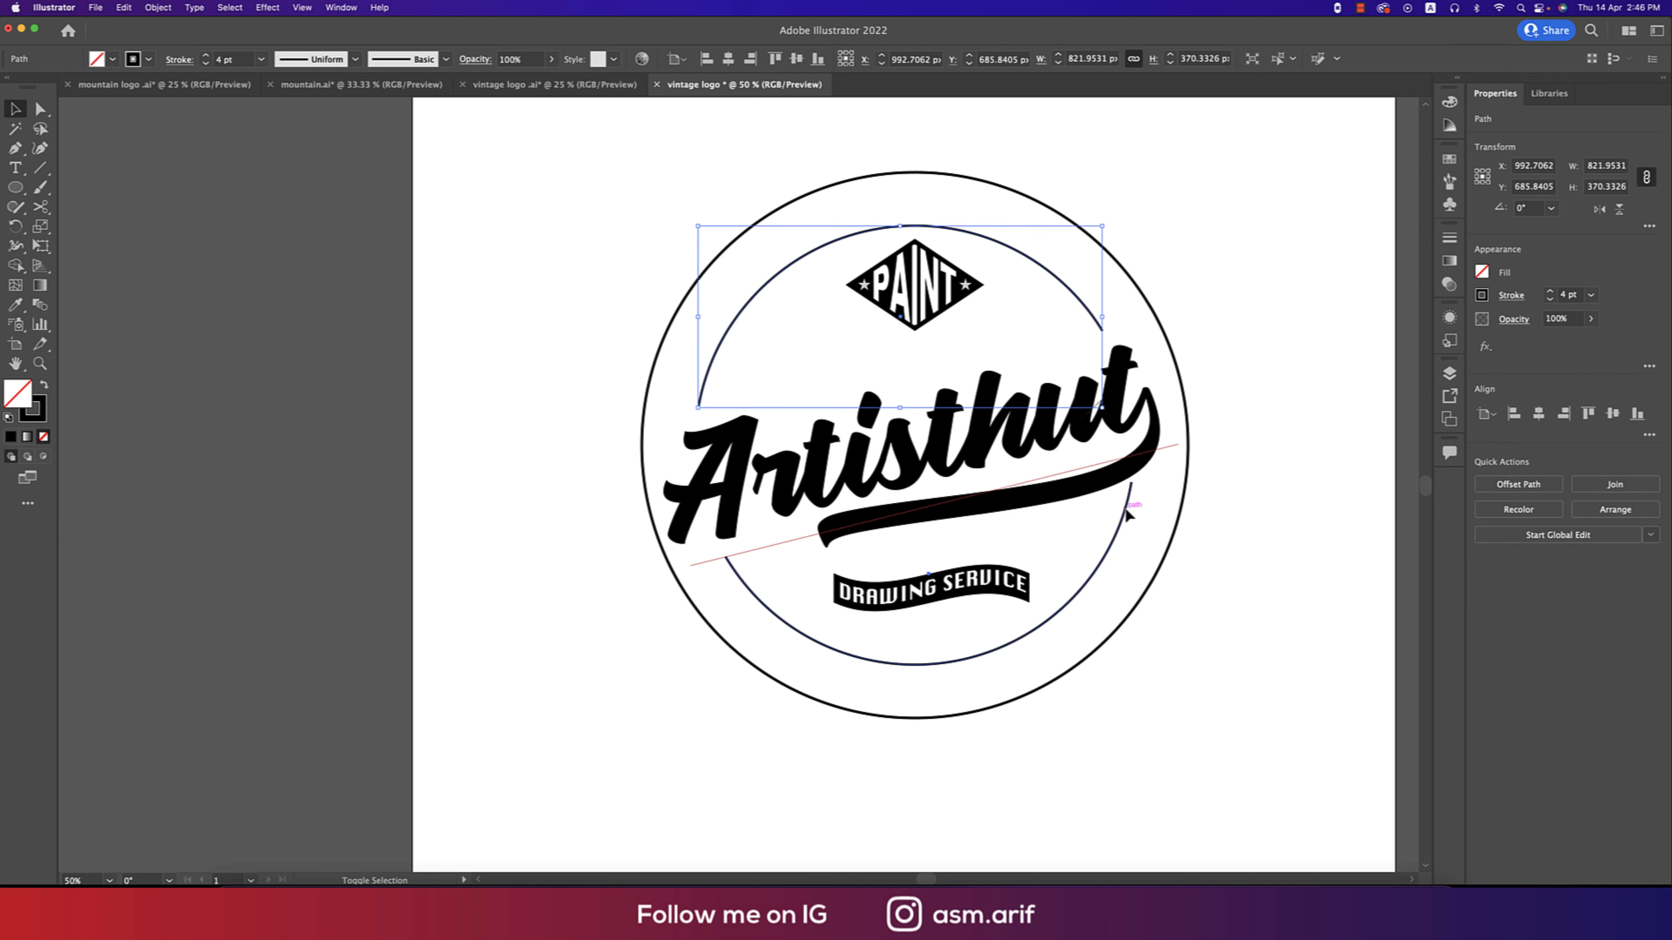
pyautogui.click(325, 61)
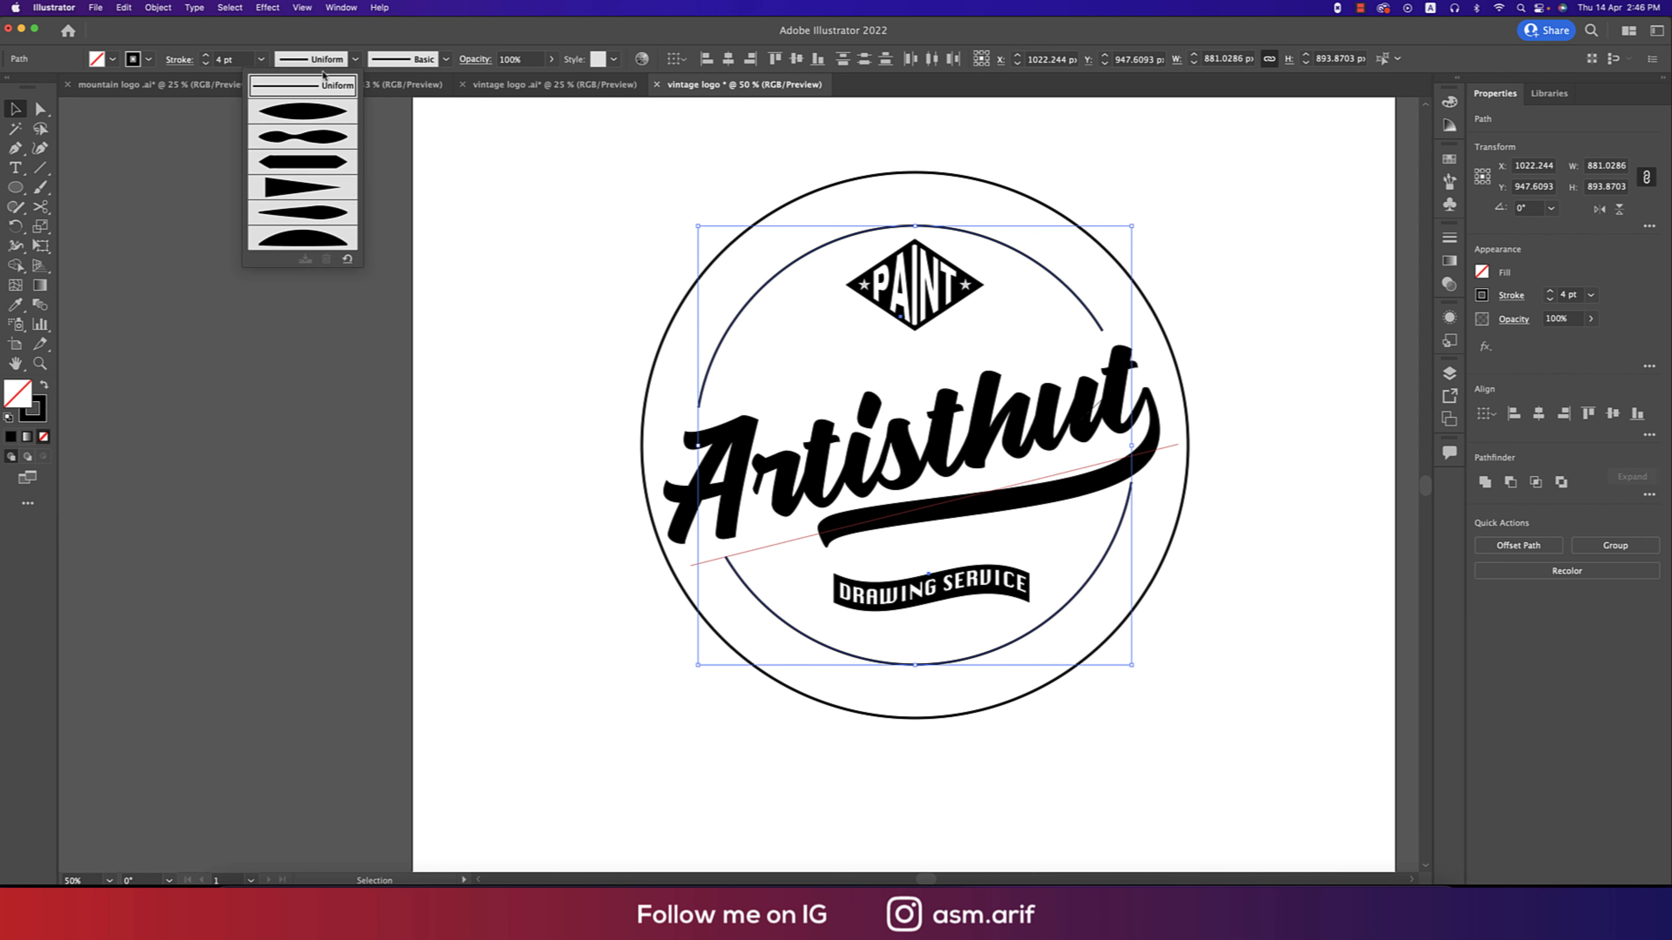
pyautogui.click(295, 189)
# Set the two inner arcs' stroke weight to 20 pt with round caps.
pyautogui.click(246, 59)
pyautogui.press('Up')
pyautogui.press('Up')
pyautogui.press('Up')
pyautogui.press('Up')
pyautogui.press('Up')
pyautogui.press('Up')
pyautogui.press('Up')
pyautogui.press('Up')
pyautogui.press('Up')
pyautogui.press('Up')
pyautogui.press('Up')
pyautogui.press('Up')
pyautogui.press('Up')
pyautogui.press('Up')
pyautogui.press('Up')
pyautogui.press('Up')
pyautogui.press('Up')
pyautogui.press('Up')
pyautogui.press('Up')
pyautogui.press('Up')
pyautogui.press('Up')
pyautogui.press('Up')
pyautogui.press('Up')
pyautogui.press('Down')
pyautogui.press('Down')
pyautogui.press('Down')
pyautogui.press('Down')
pyautogui.press('Down')
pyautogui.press('Down')
pyautogui.press('Down')
pyautogui.press('Down')
pyautogui.press('Down')
pyautogui.press('Down')
pyautogui.press('Down')
pyautogui.press('Down')
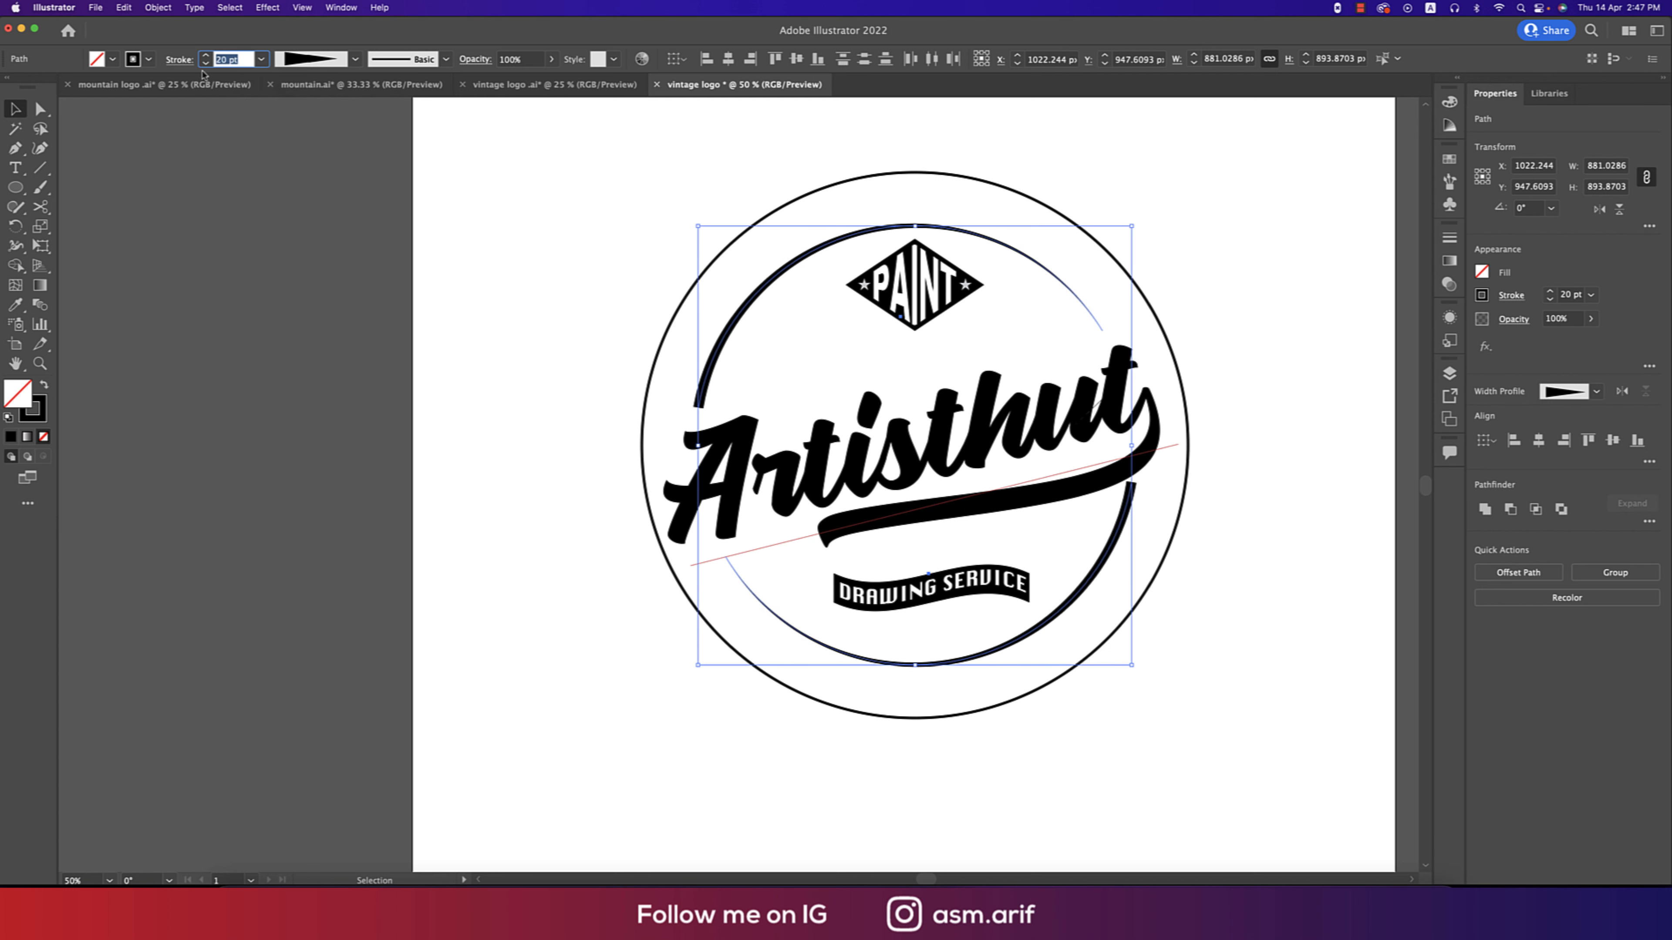
pyautogui.click(173, 62)
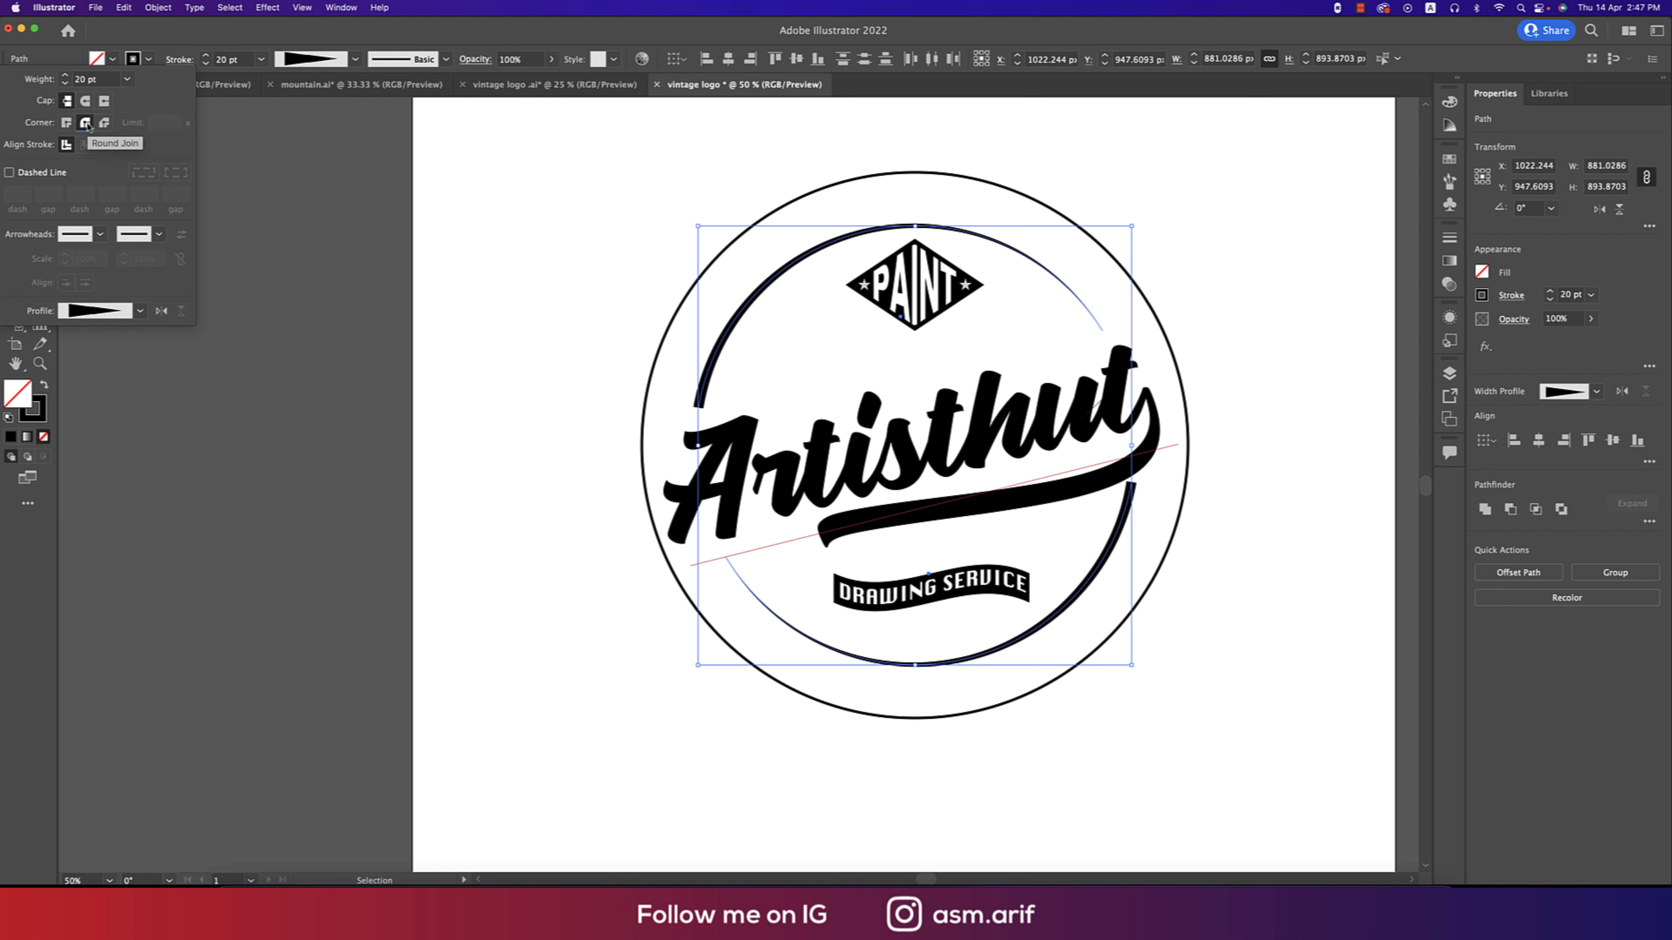
pyautogui.click(87, 100)
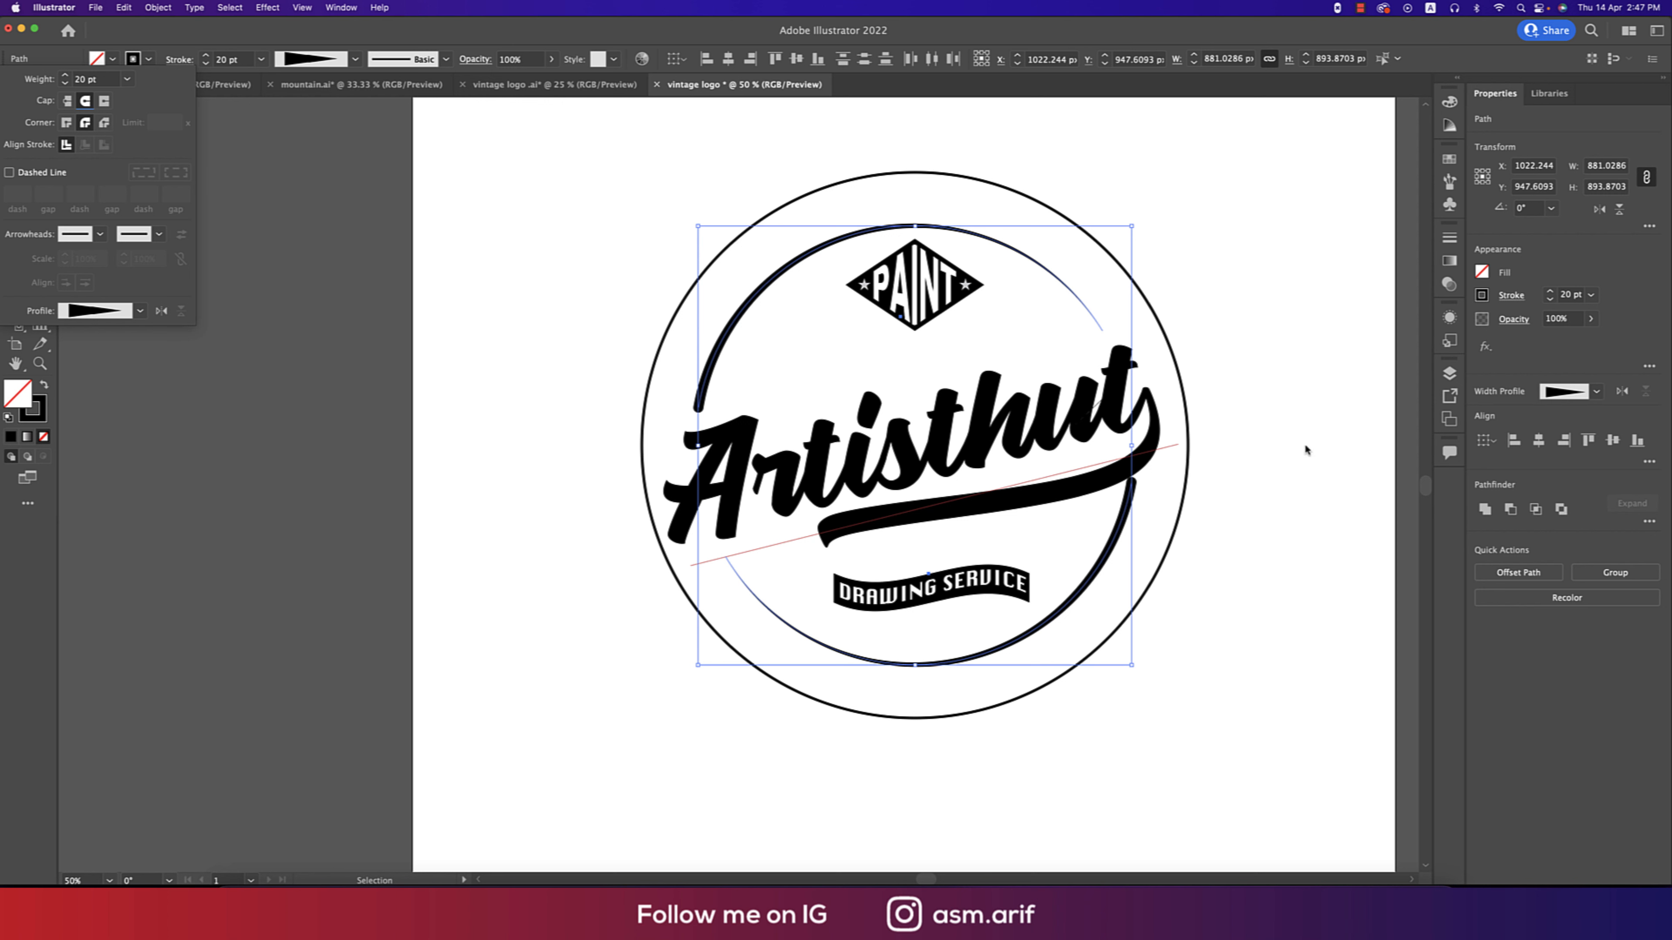
# Duplicate the outer ring in place and scale the copy from its centre to about 1149 px.
pyautogui.click(1291, 454)
pyautogui.click(1222, 520)
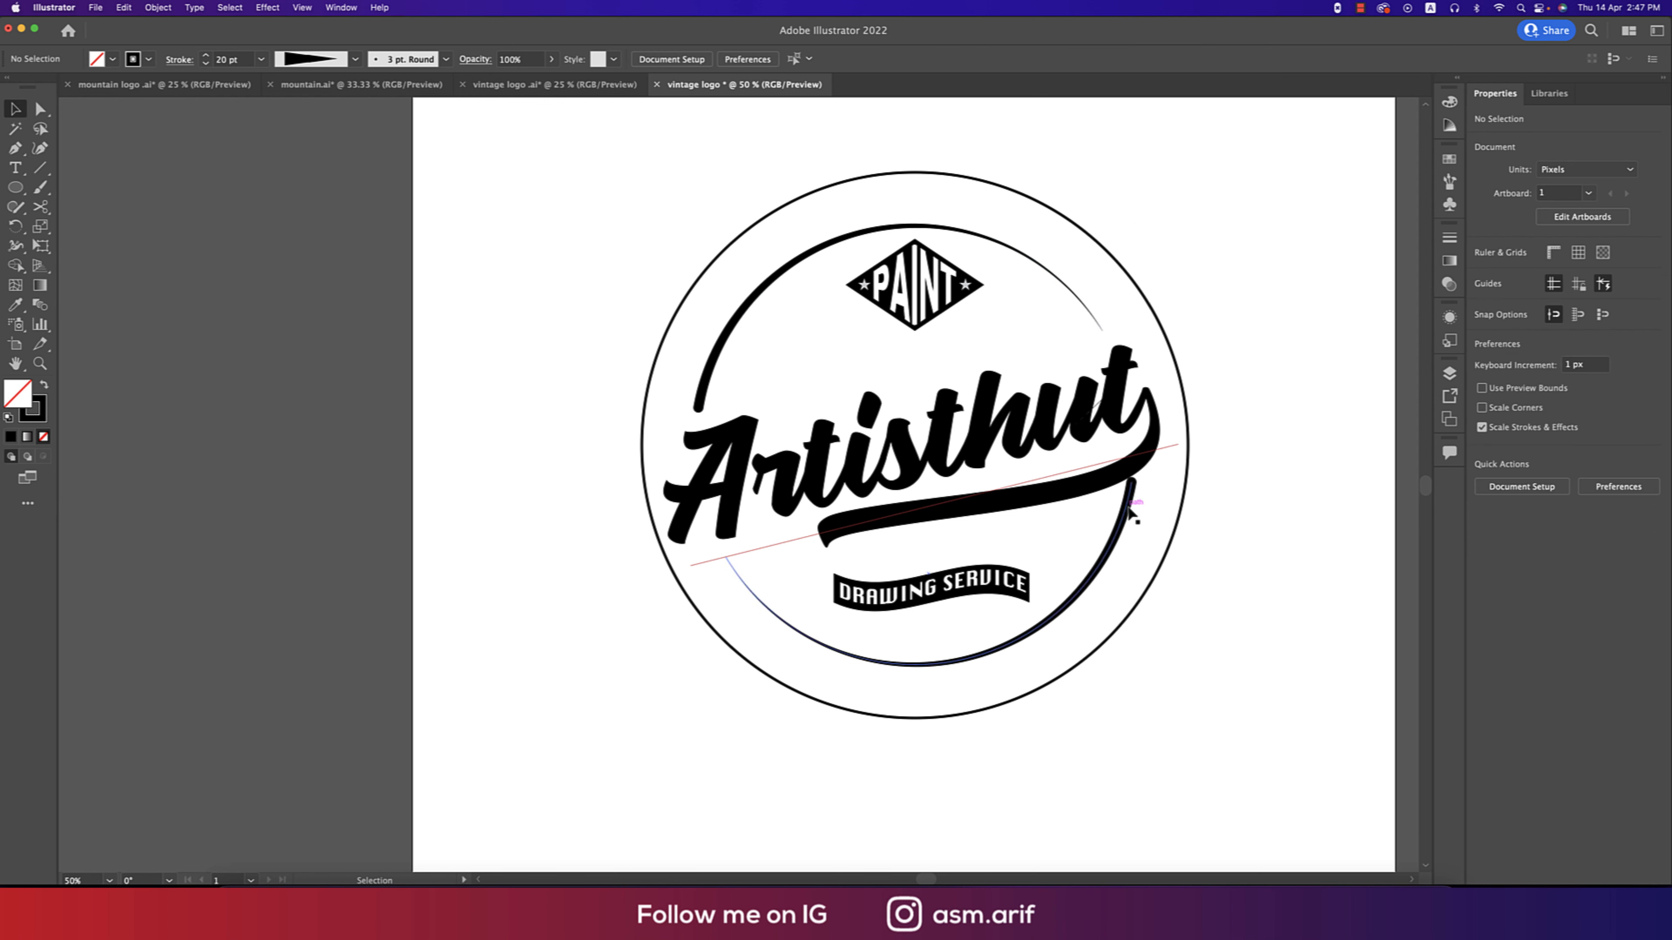
pyautogui.click(1175, 540)
pyautogui.press('a')
pyautogui.press('super+c')
pyautogui.press('super+f')
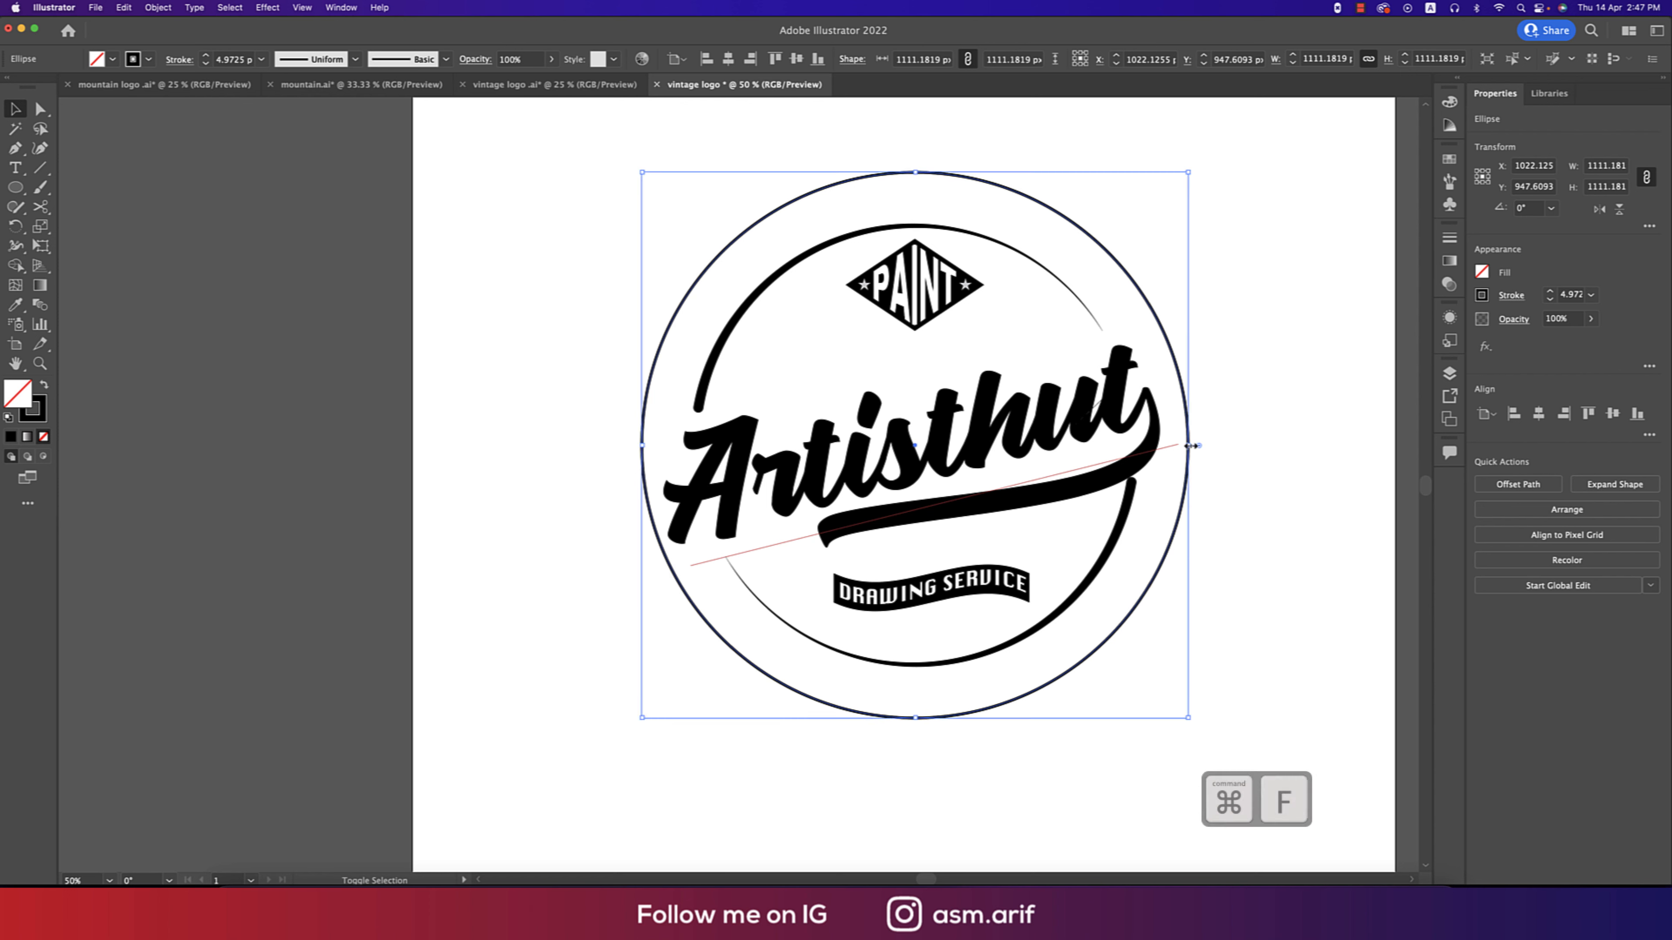
pyautogui.moveTo(1190, 446); pyautogui.dragTo(1198, 446)
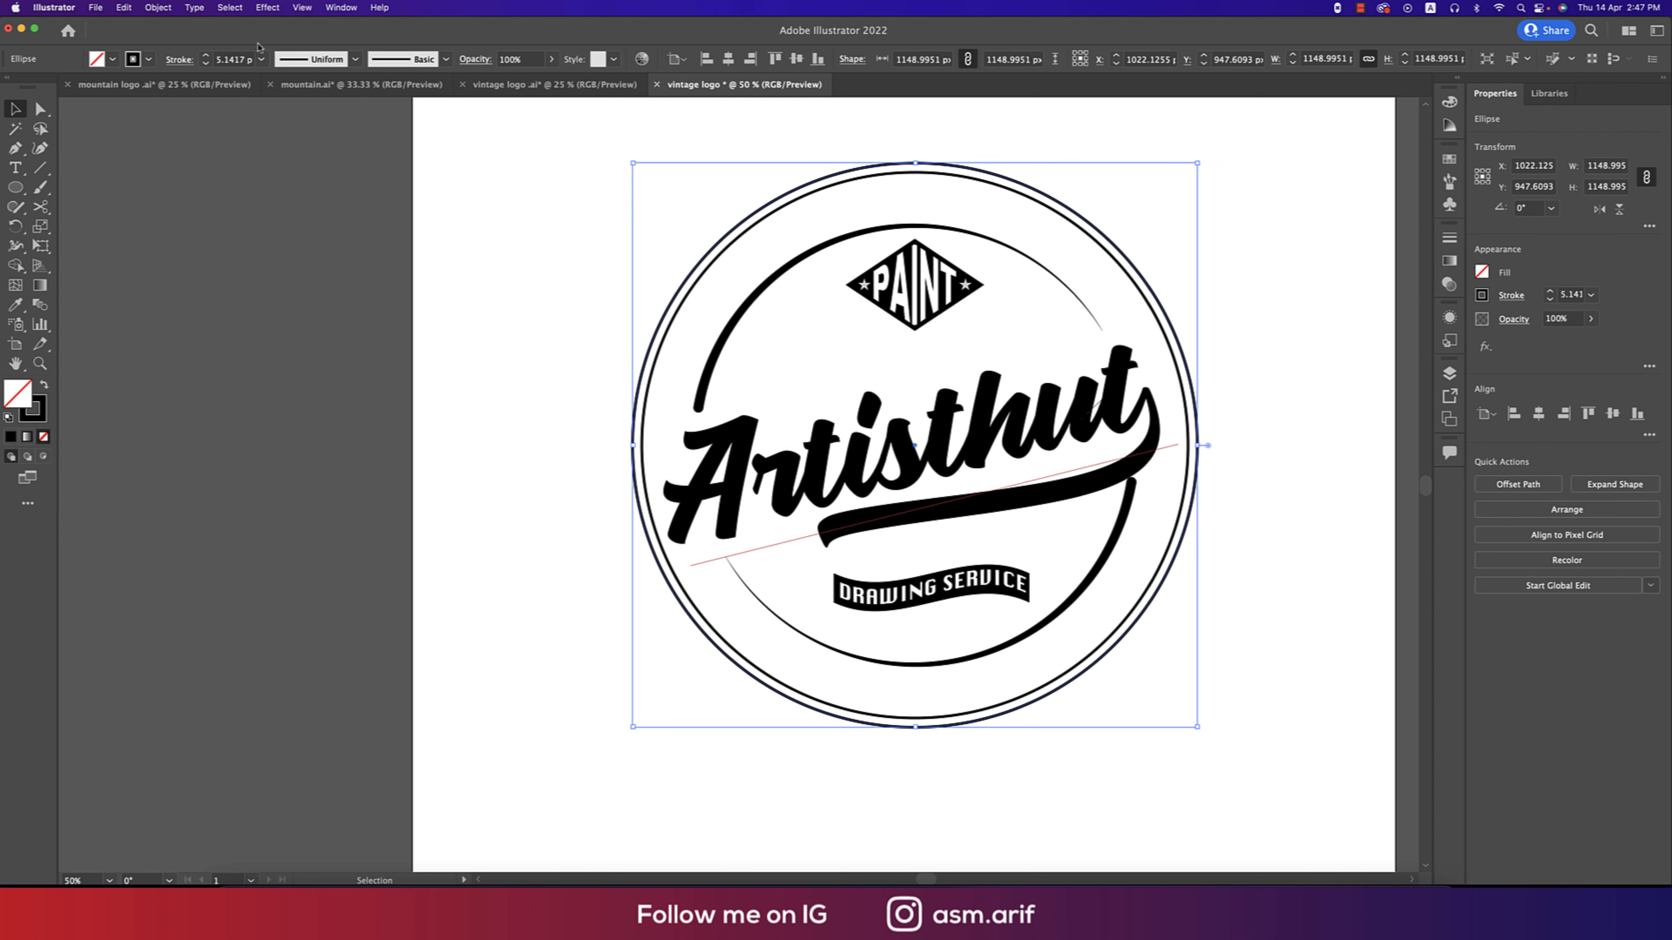
# Set the outermost ring's stroke to 50 pt and align the stroke to the outside of its path.
pyautogui.click(230, 59)
pyautogui.write('50')
pyautogui.press('Return')
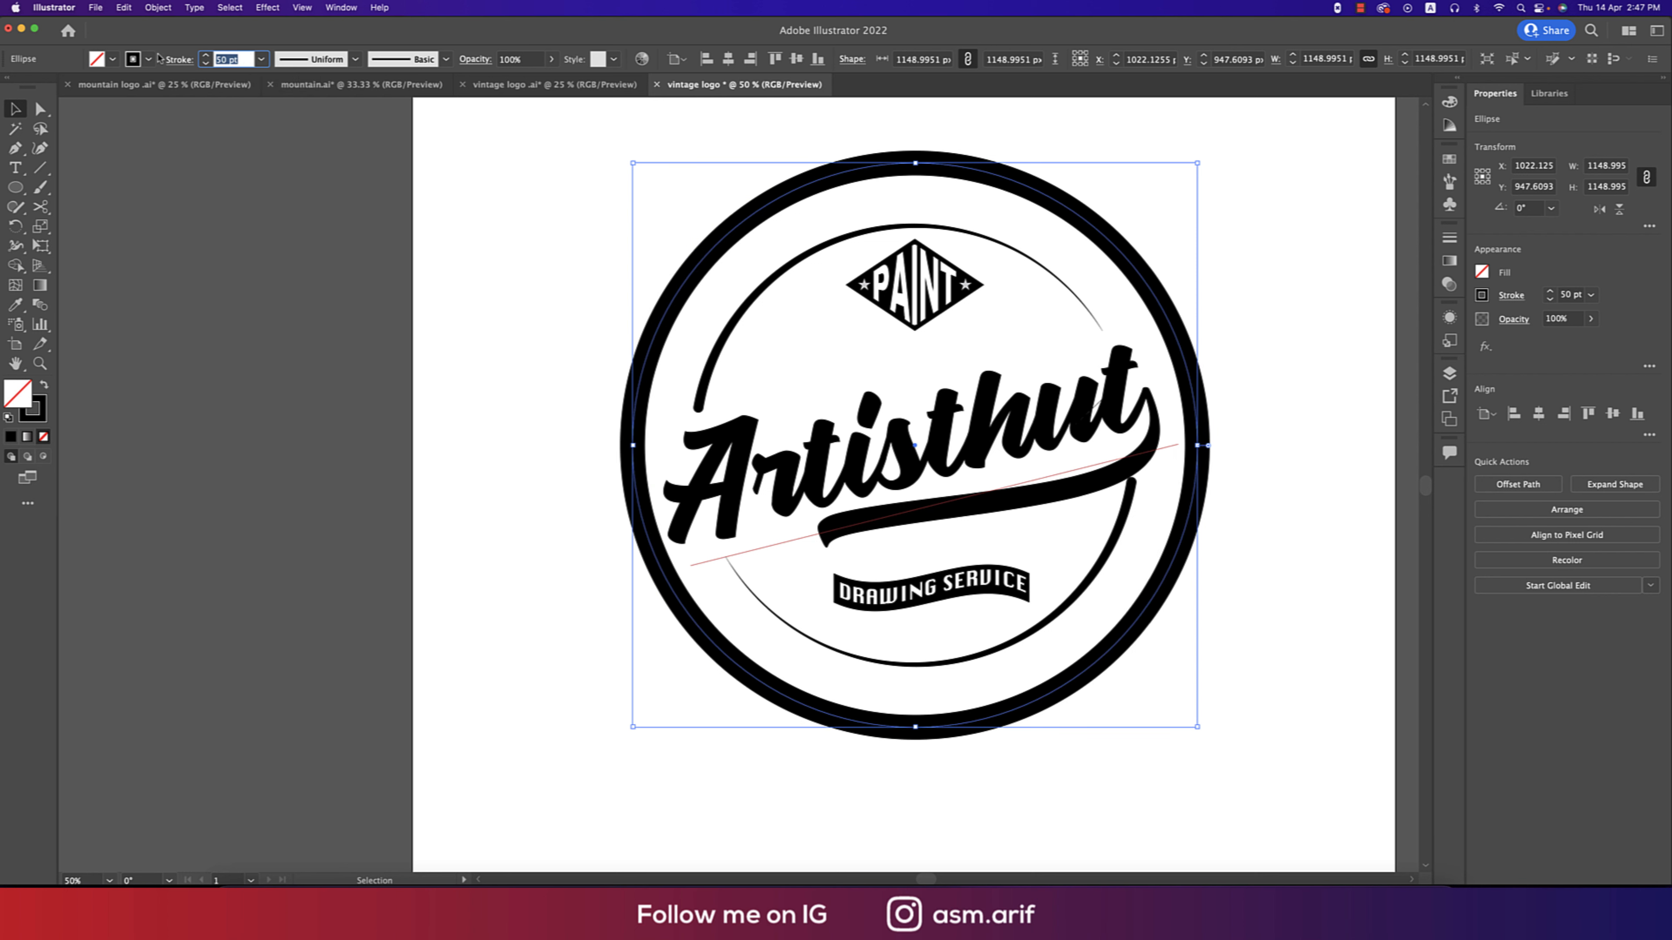
pyautogui.click(169, 61)
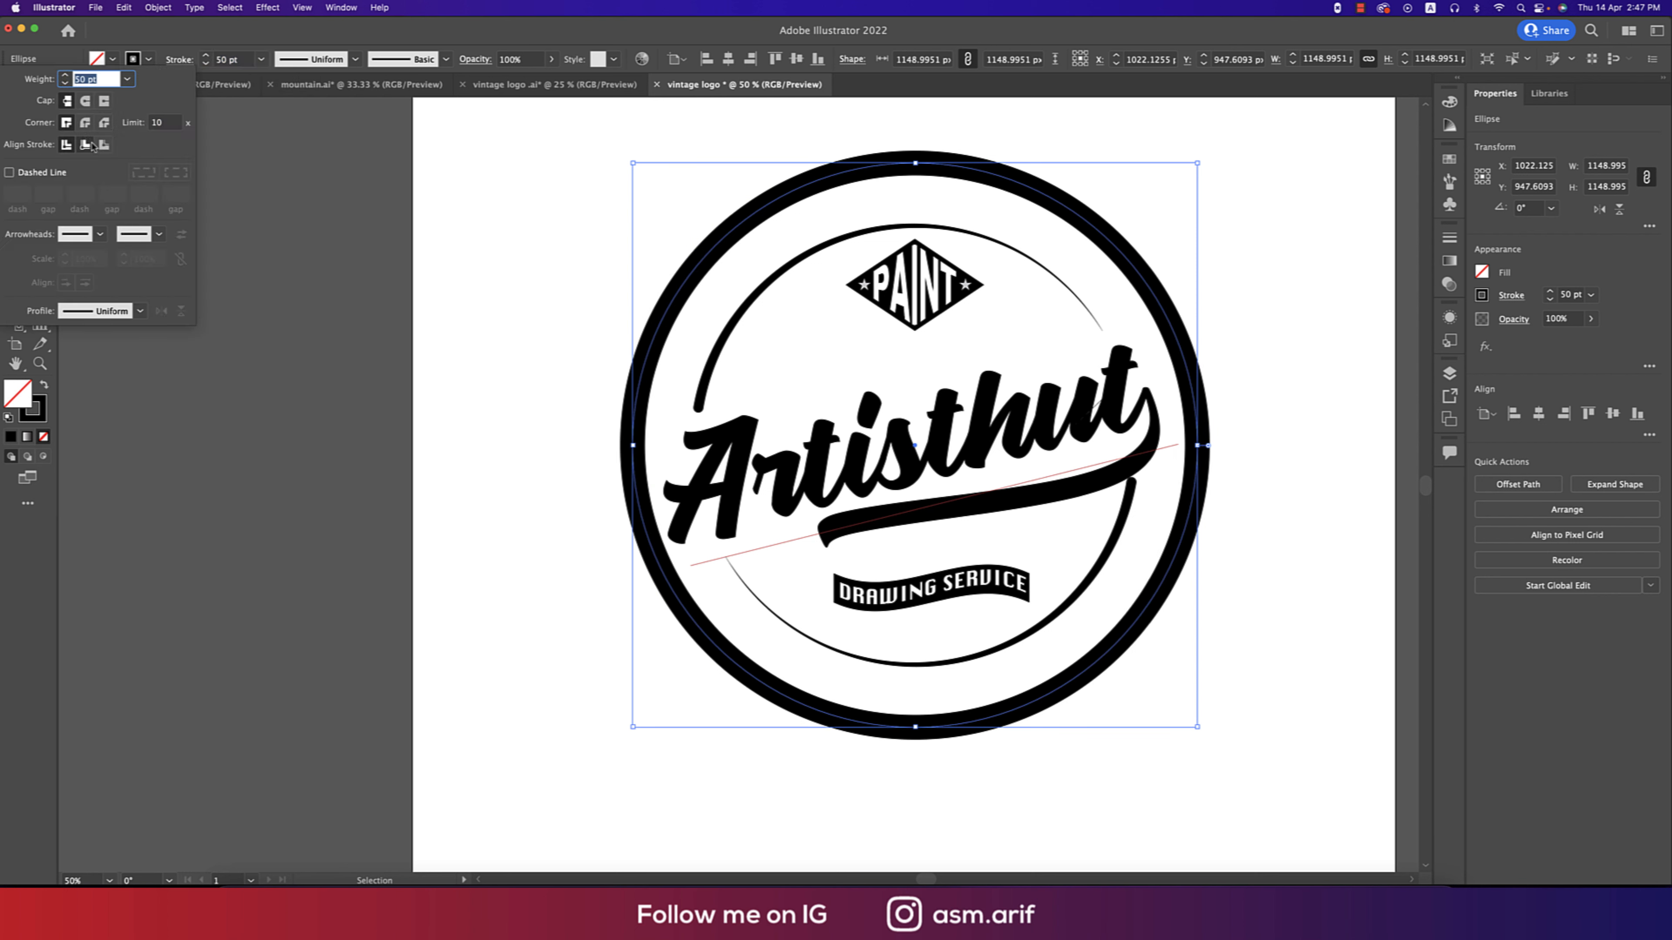
pyautogui.click(104, 144)
pyautogui.click(1221, 337)
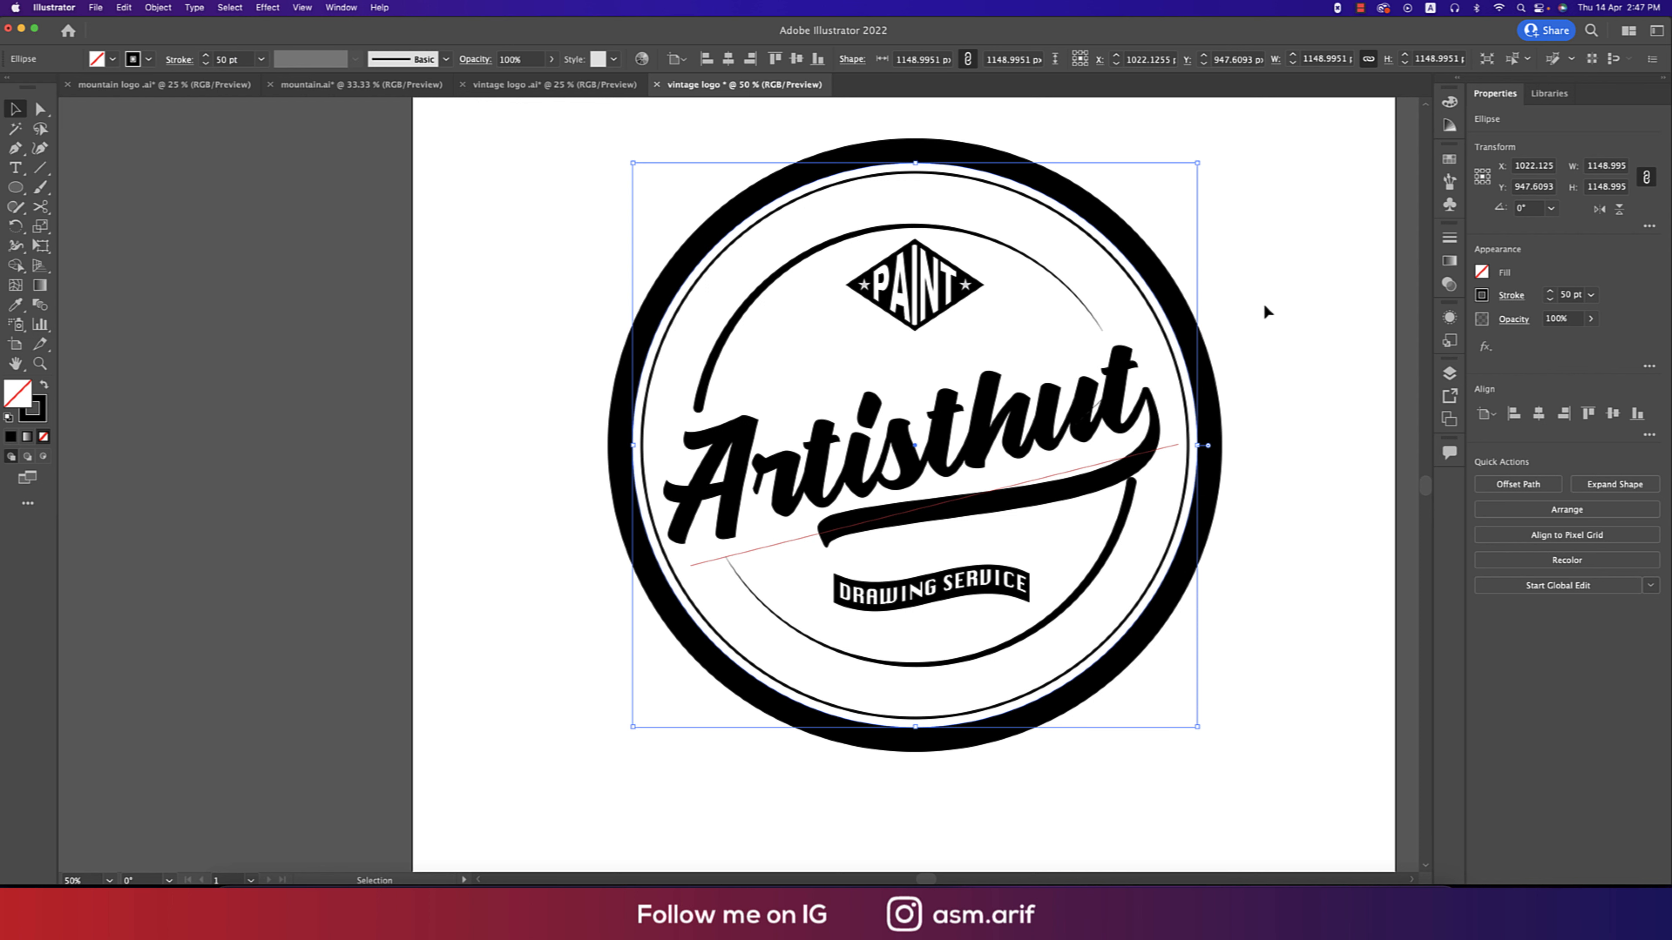
pyautogui.click(1261, 310)
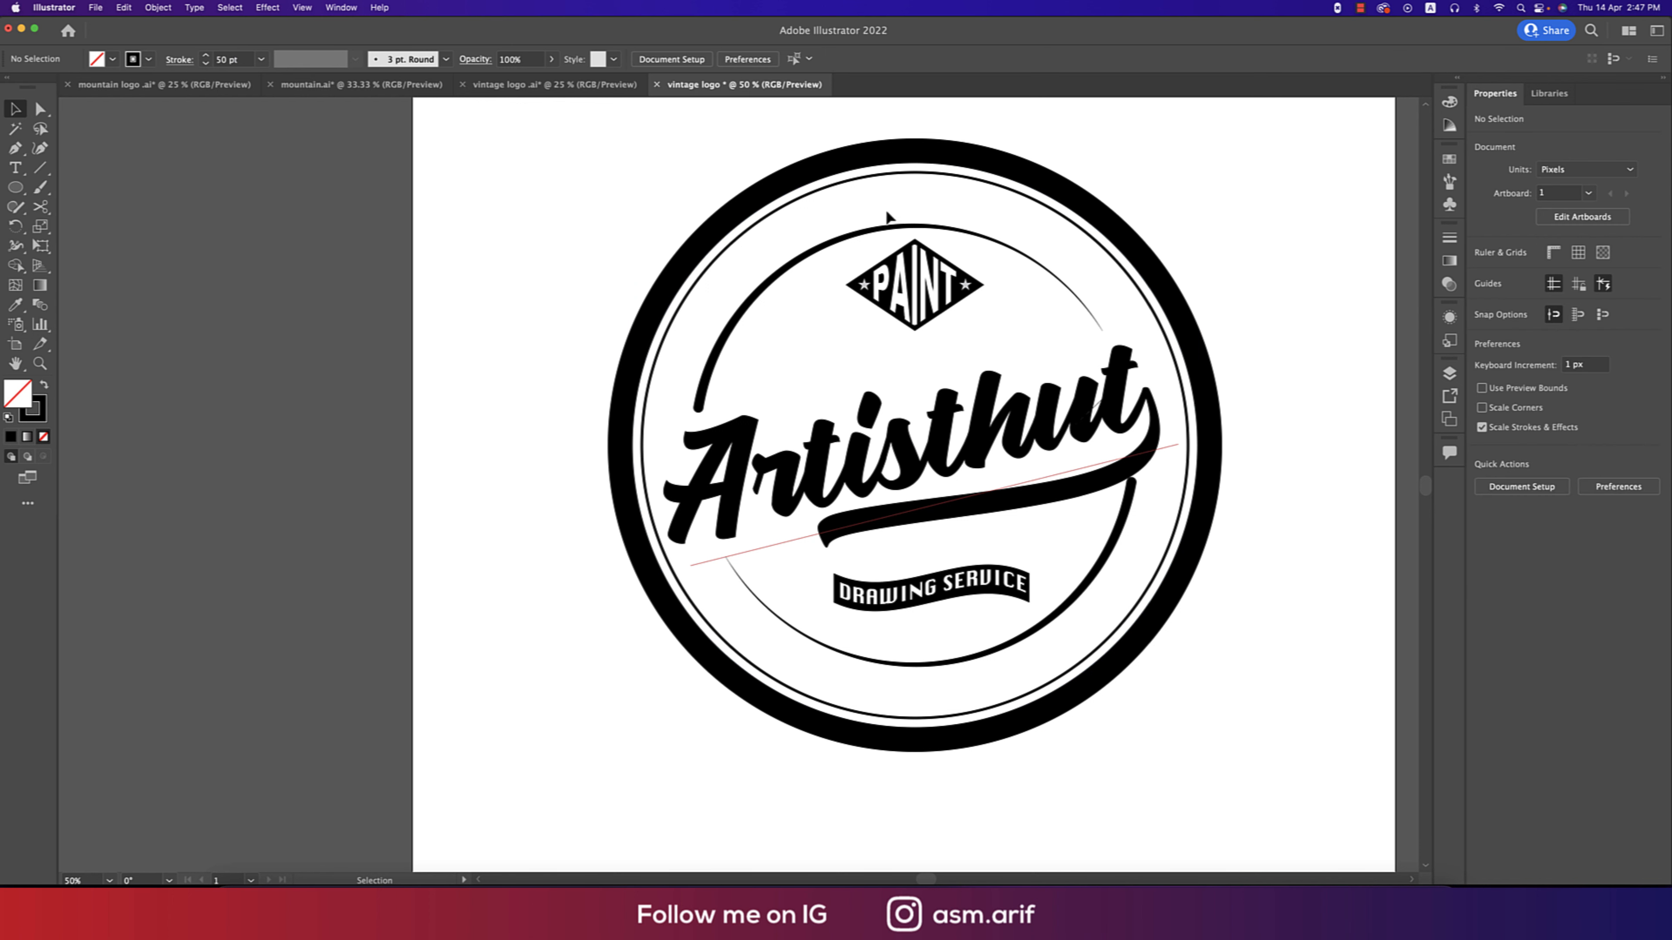
# Duplicate the thin outer ring in place and scale the copy down from its centre to about 1031 px.
pyautogui.click(934, 175)
pyautogui.press('super+c')
pyautogui.press('super+f')
pyautogui.moveTo(917, 176); pyautogui.dragTo(915, 193)
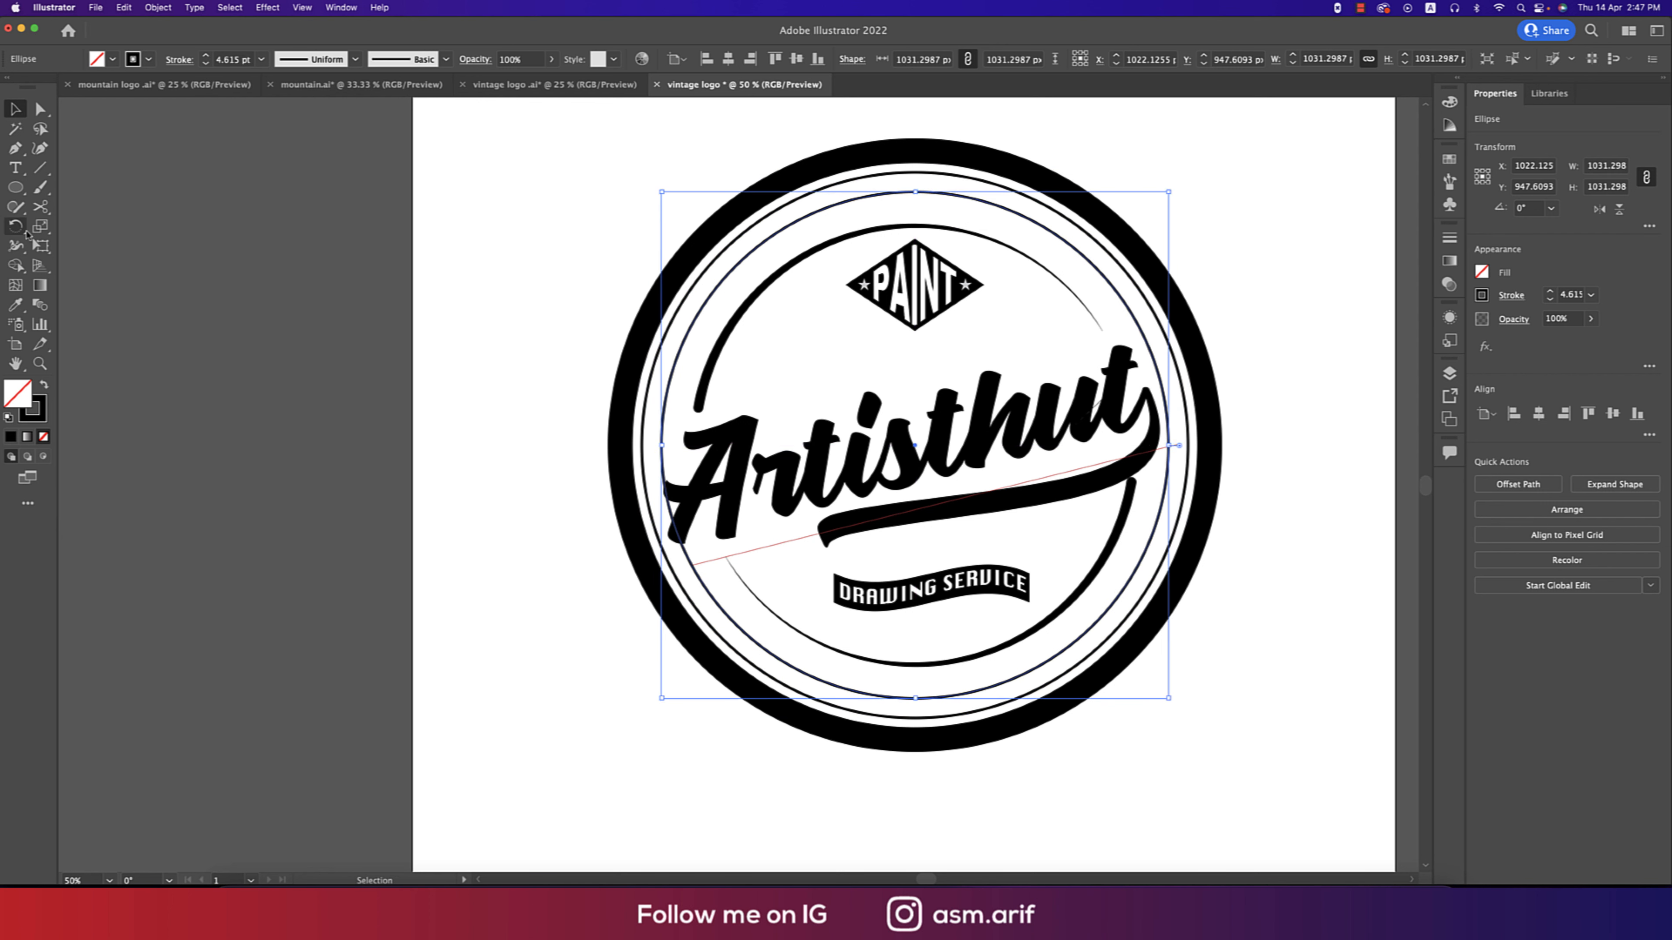
# Convert the 1031 px circle into vertical type on a path at 72 pt and slide the placeholder text to the badge's upper middle.
pyautogui.click(18, 171)
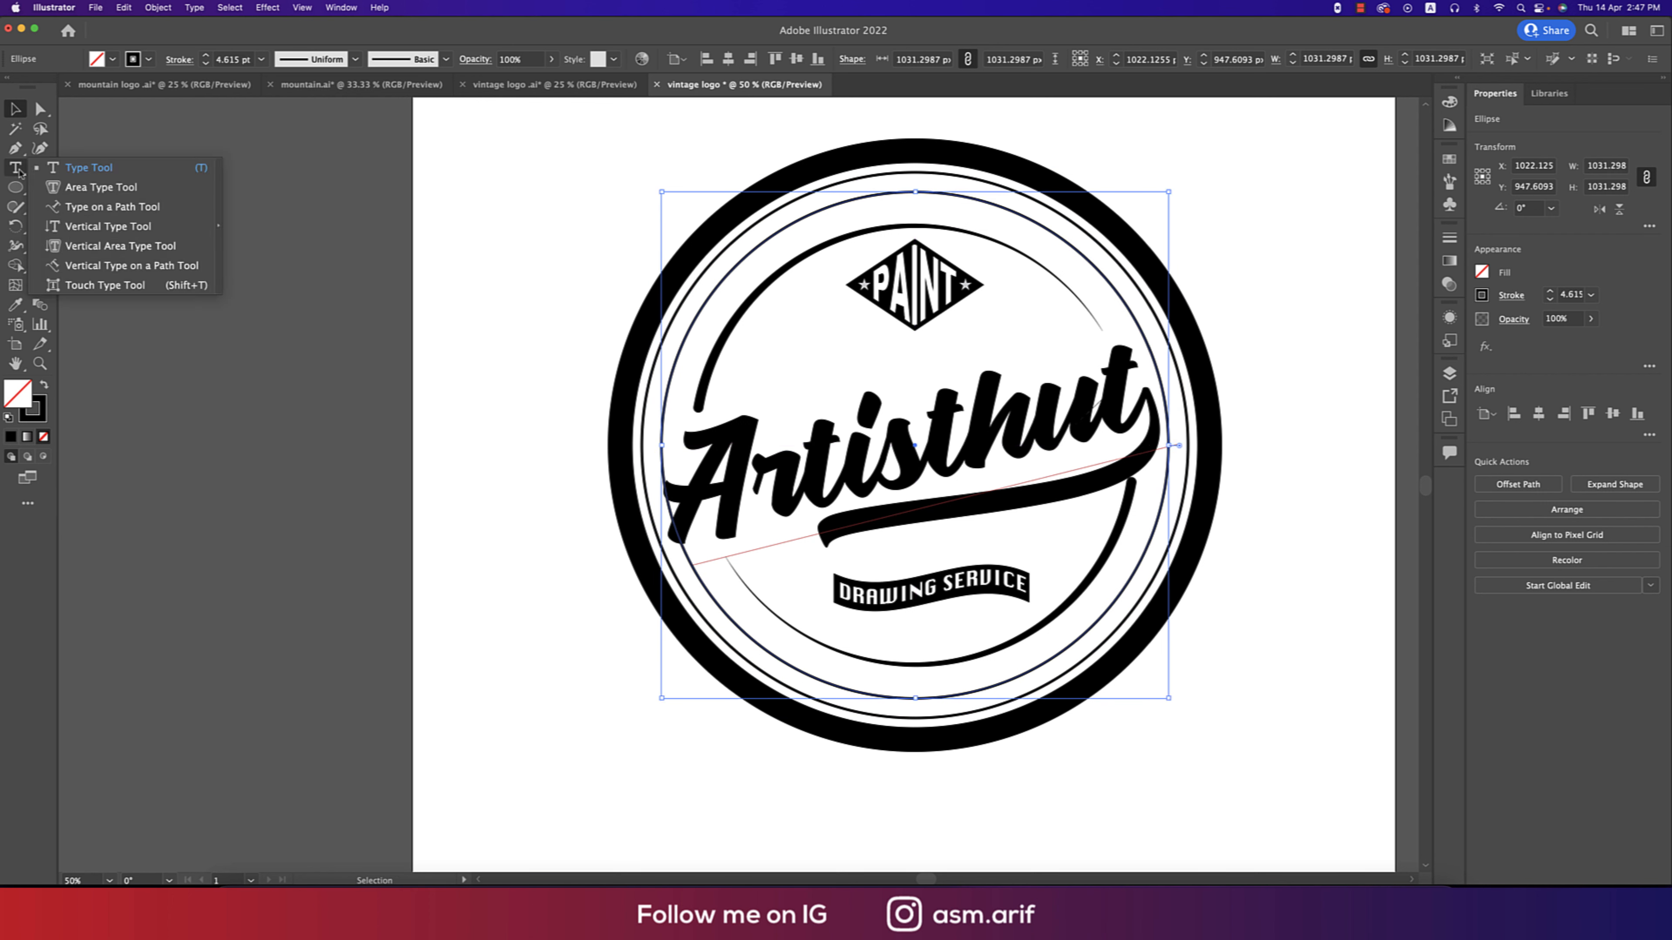
pyautogui.click(92, 267)
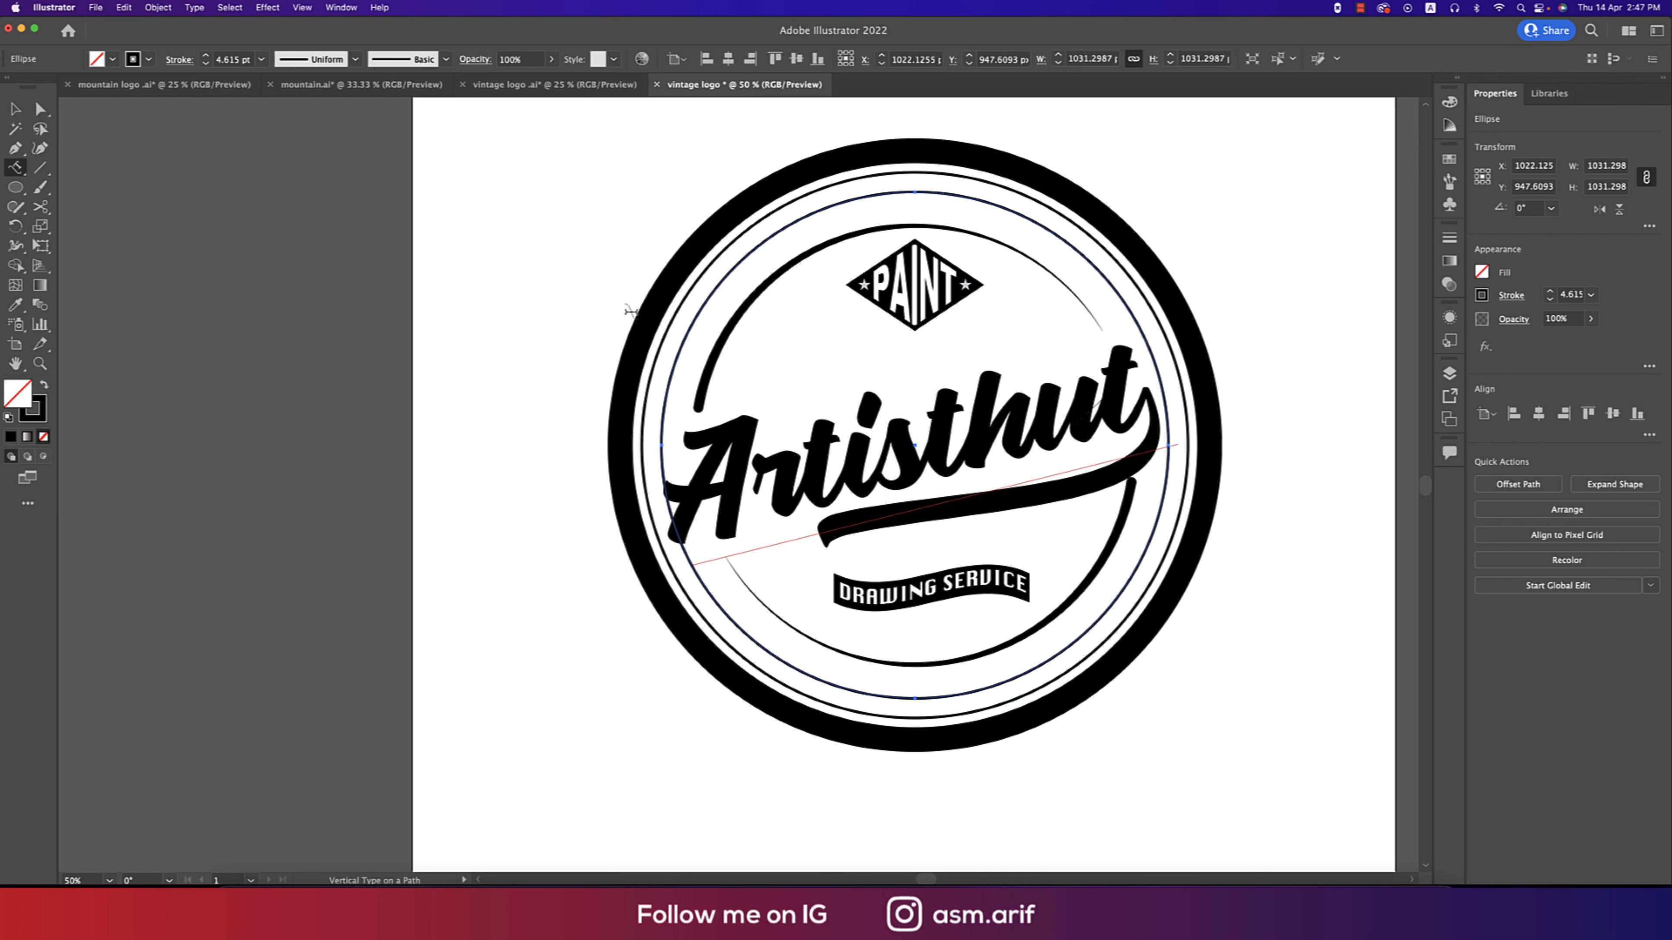
pyautogui.click(679, 355)
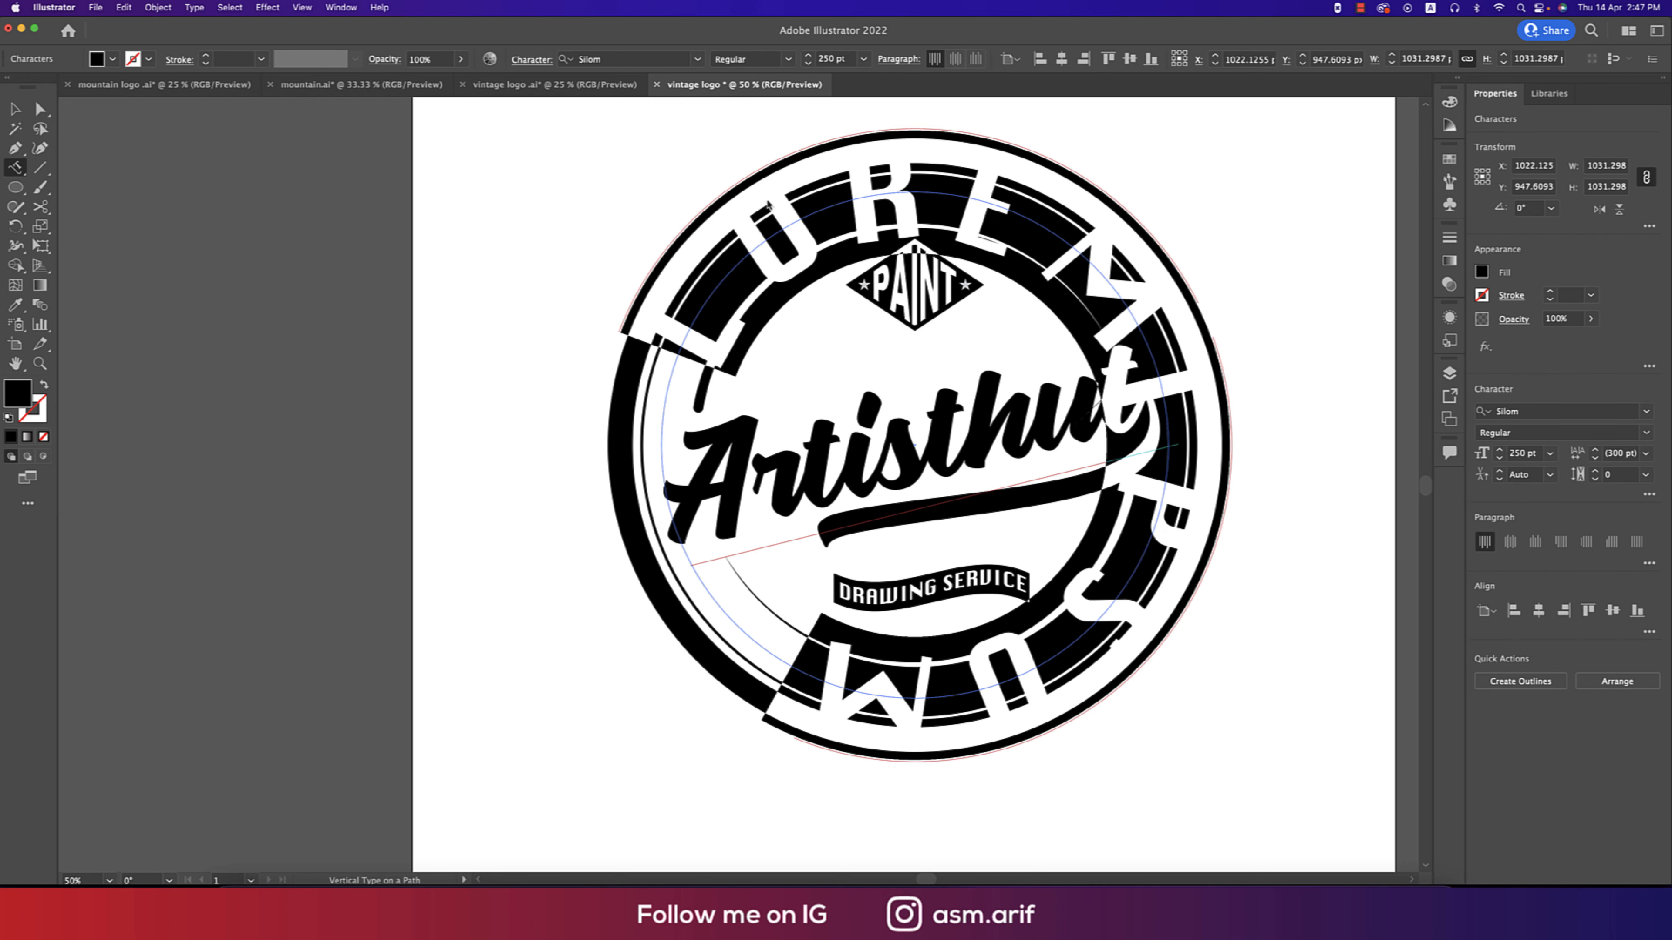
pyautogui.click(863, 59)
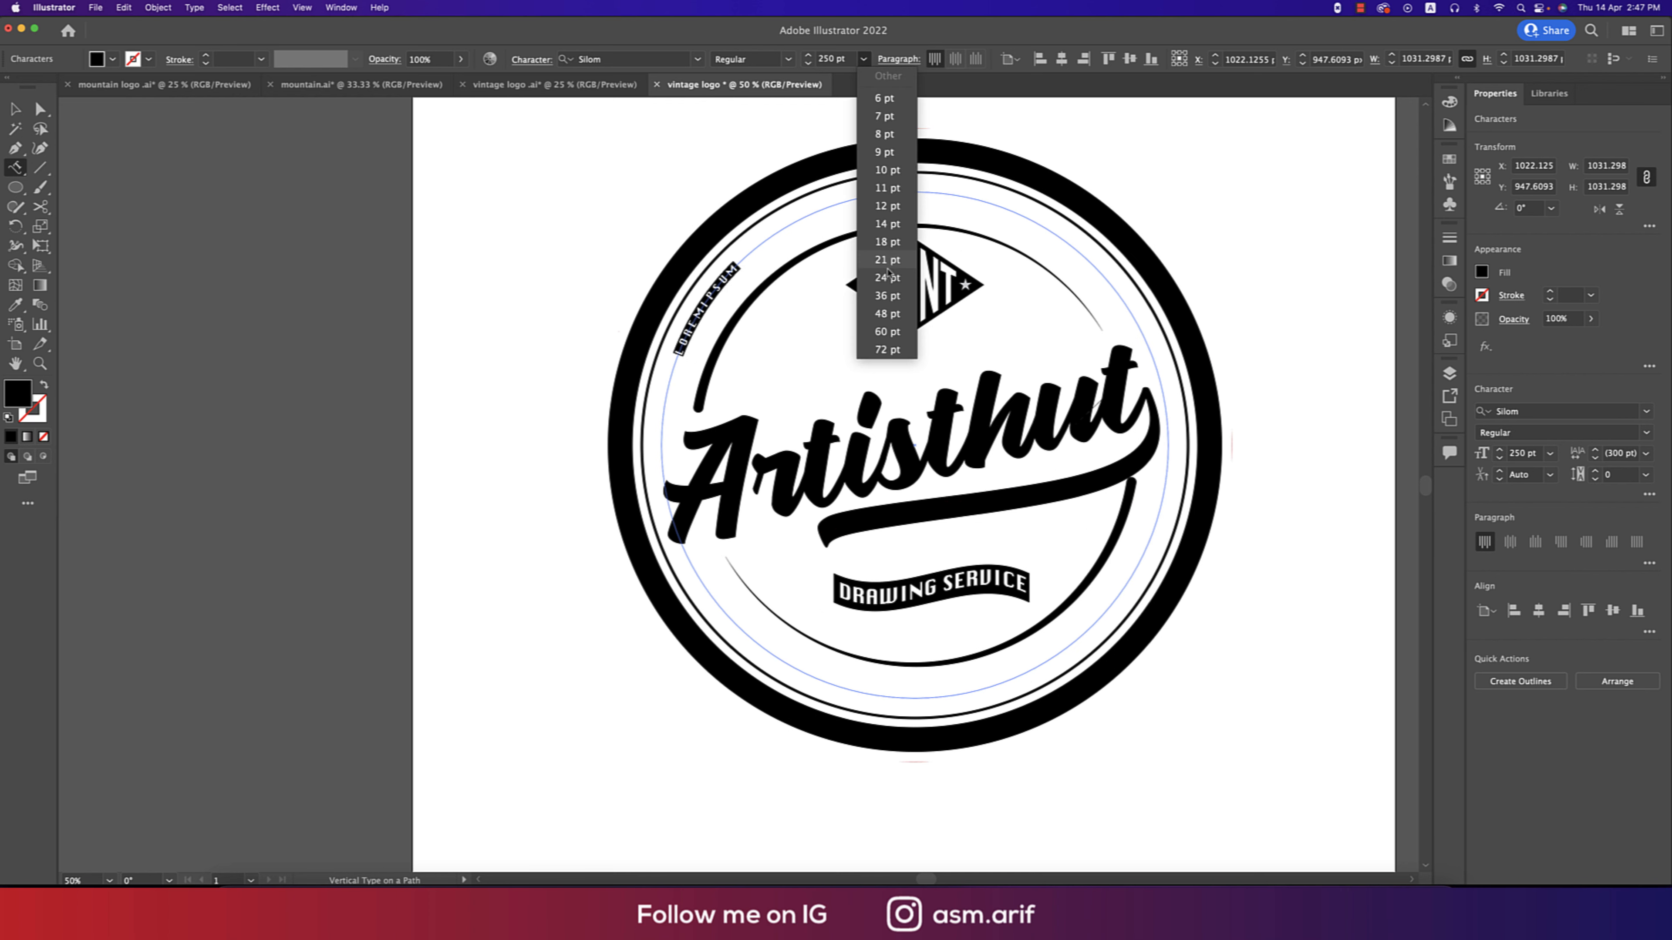
pyautogui.click(887, 350)
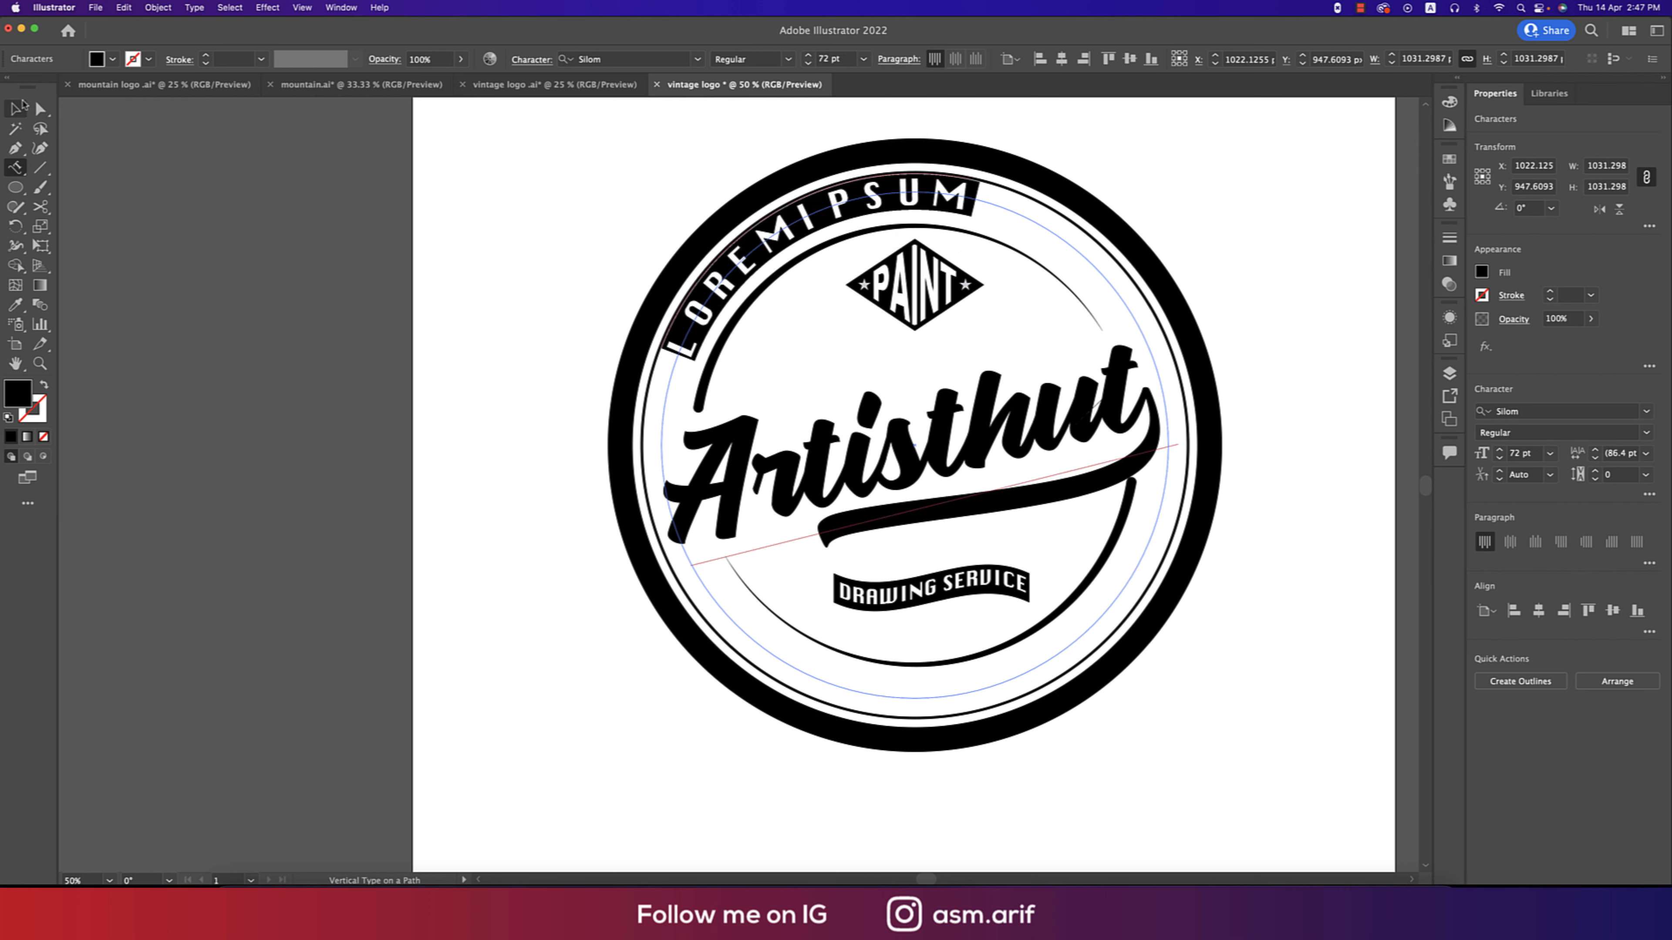
pyautogui.click(17, 108)
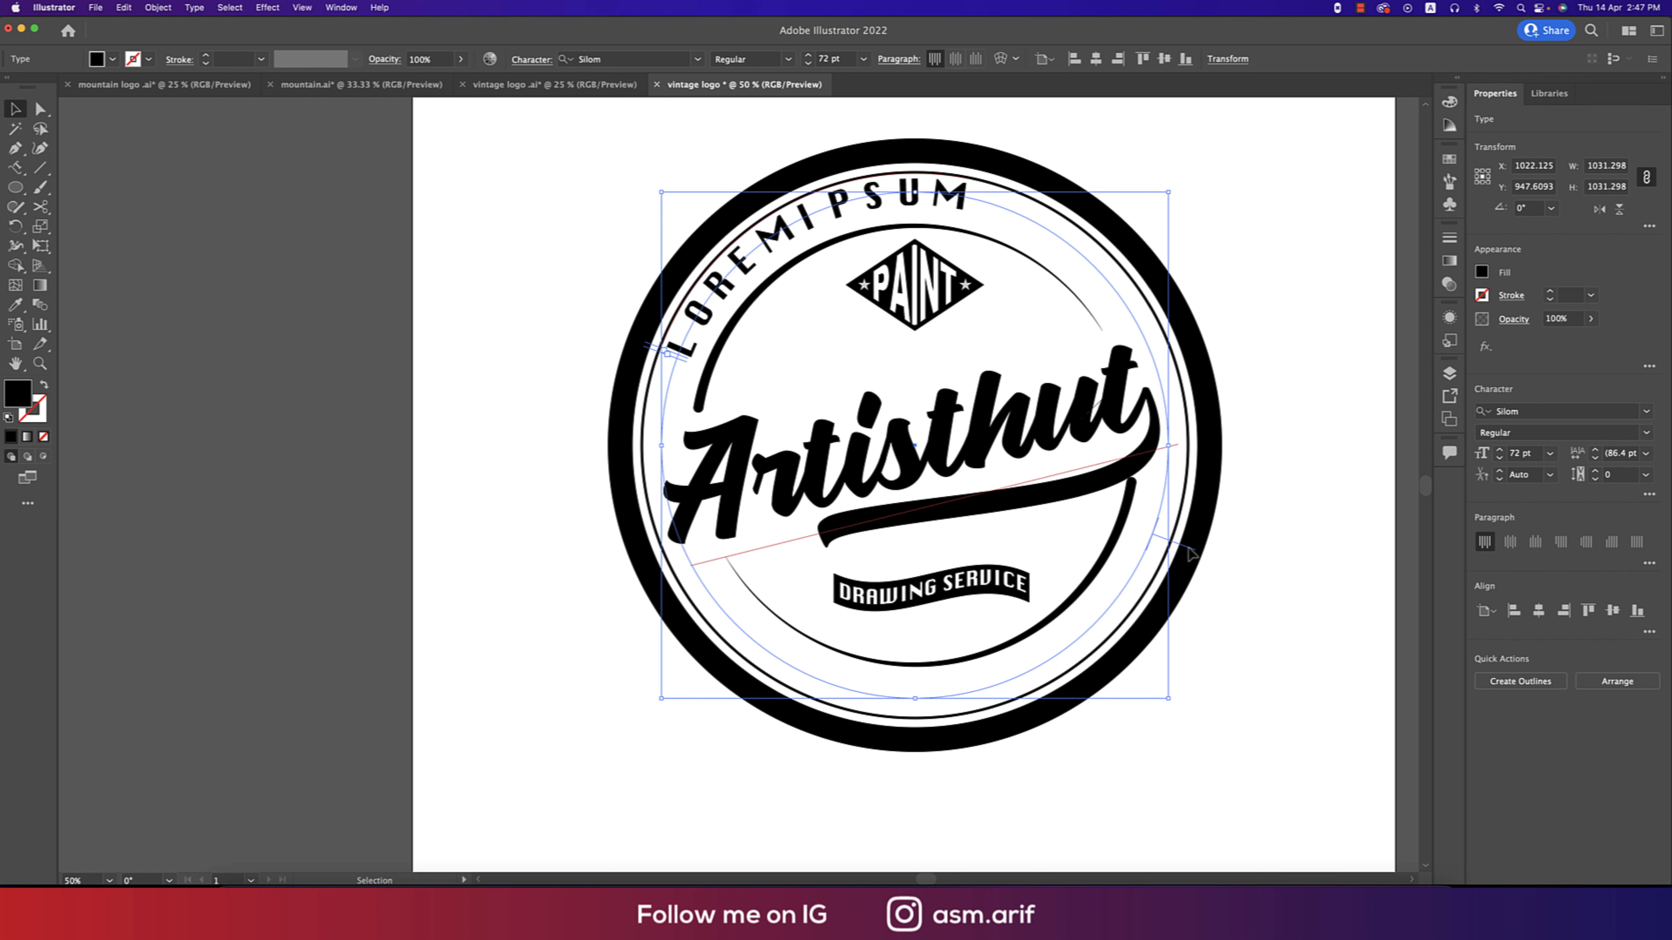
pyautogui.moveTo(1193, 554); pyautogui.dragTo(1137, 676)
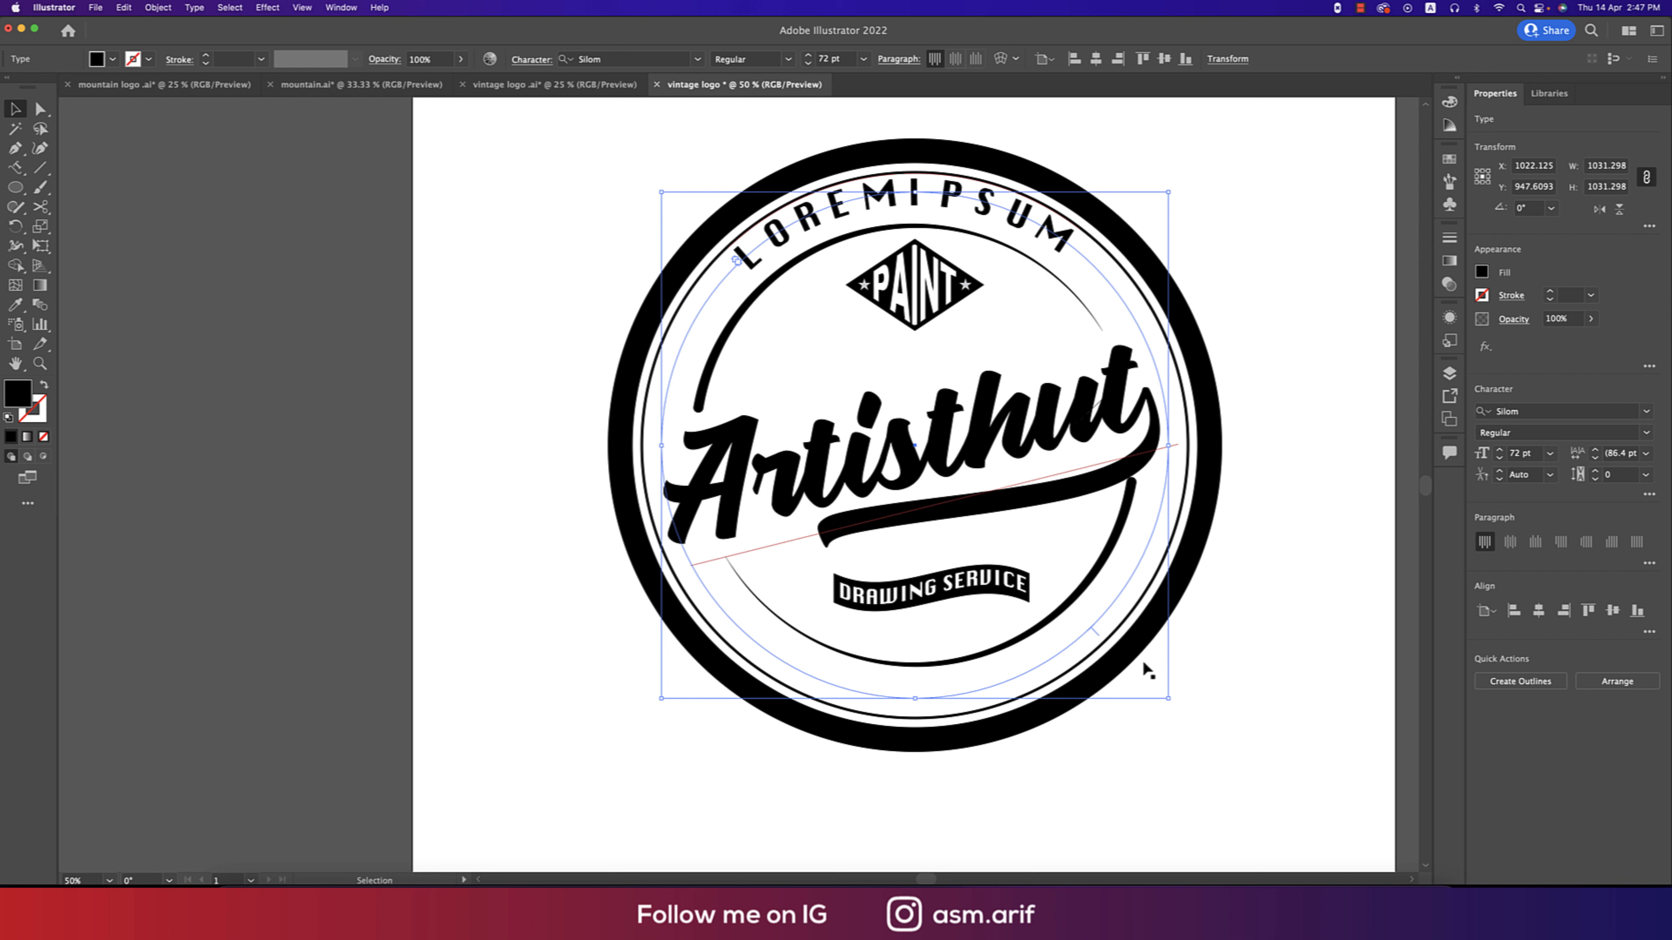
# Replace the placeholder path text with "THE ART SERVICE".
pyautogui.doubleClick(1015, 222)
pyautogui.press('super+a')
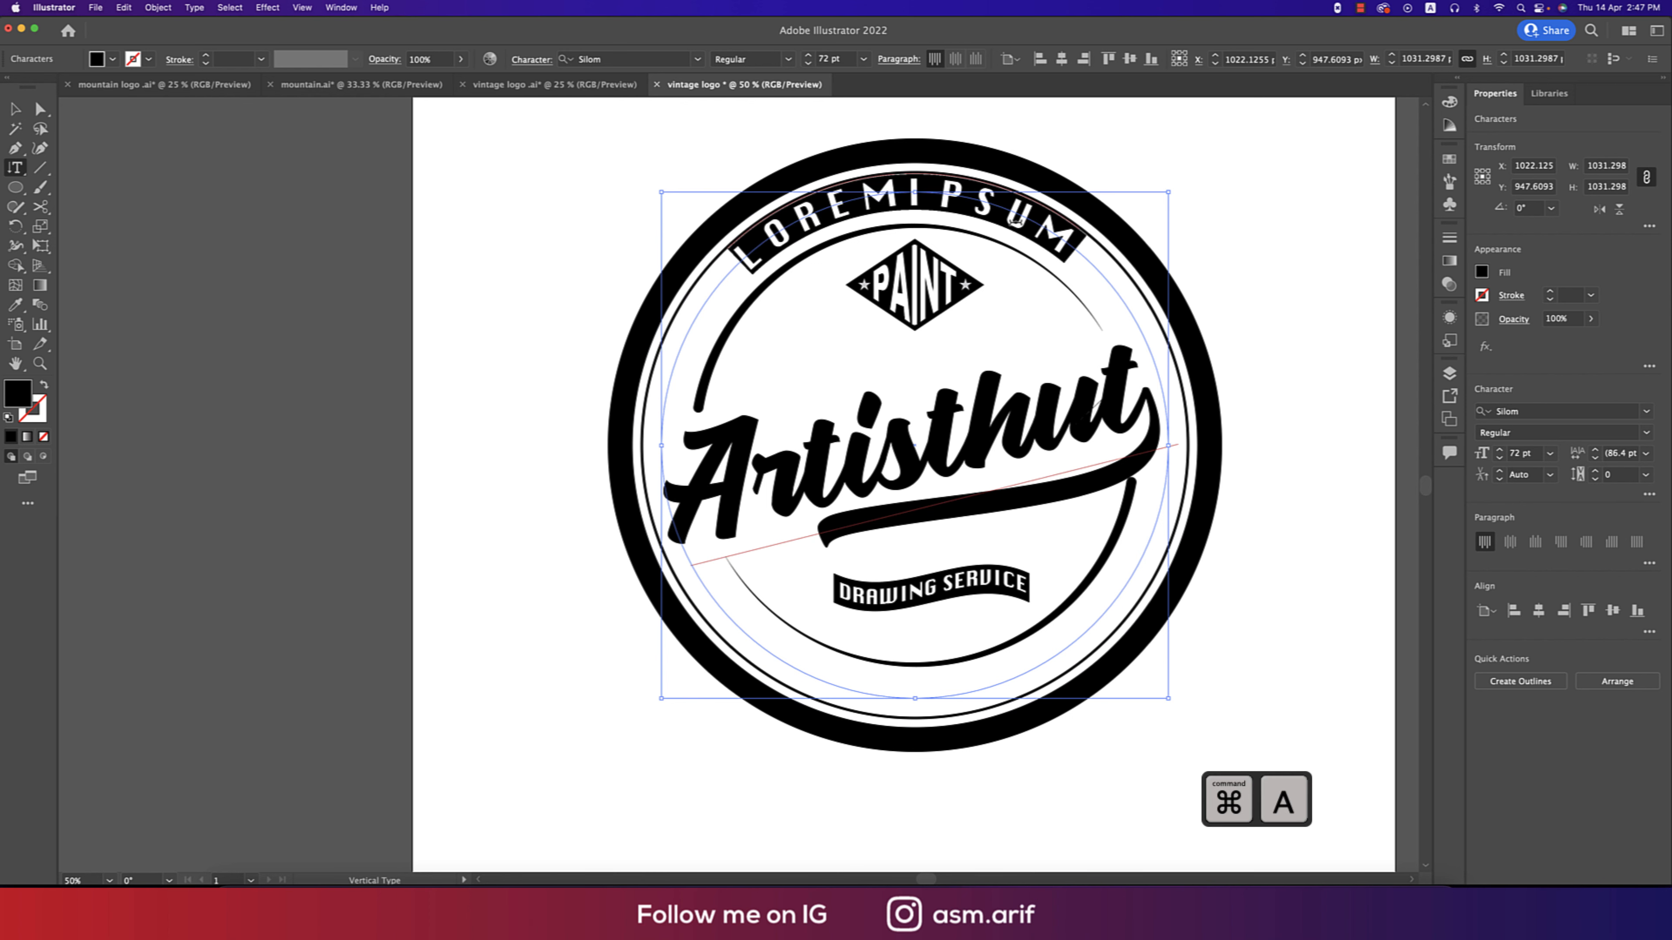
pyautogui.write('THE')
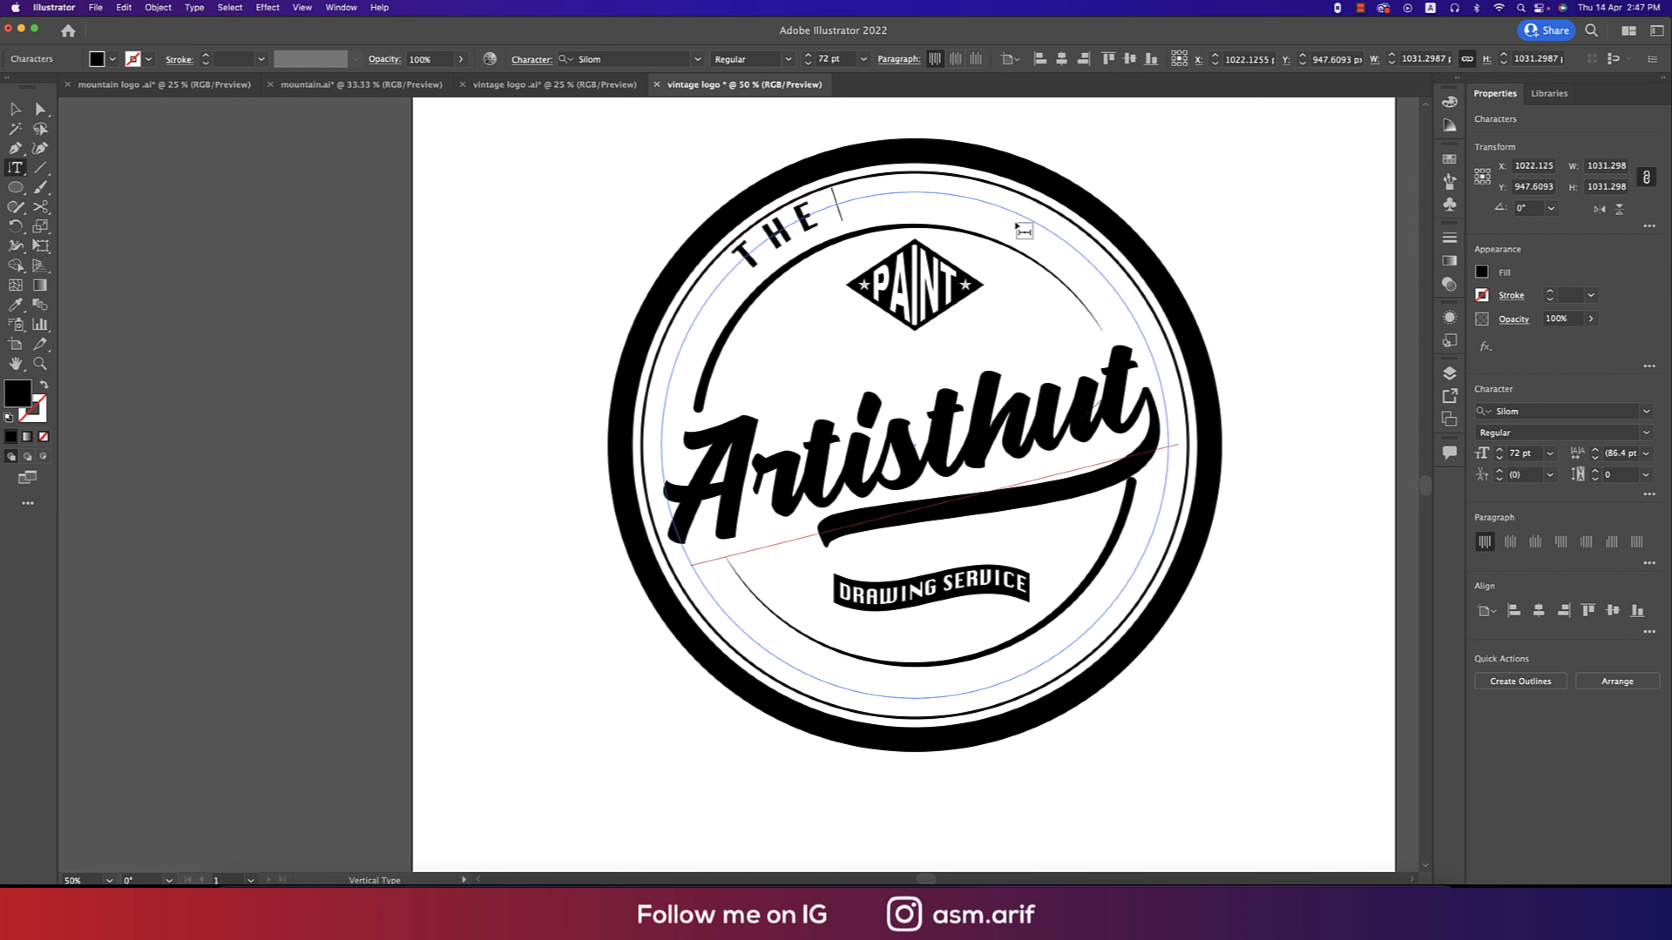
pyautogui.write(' ART AN')
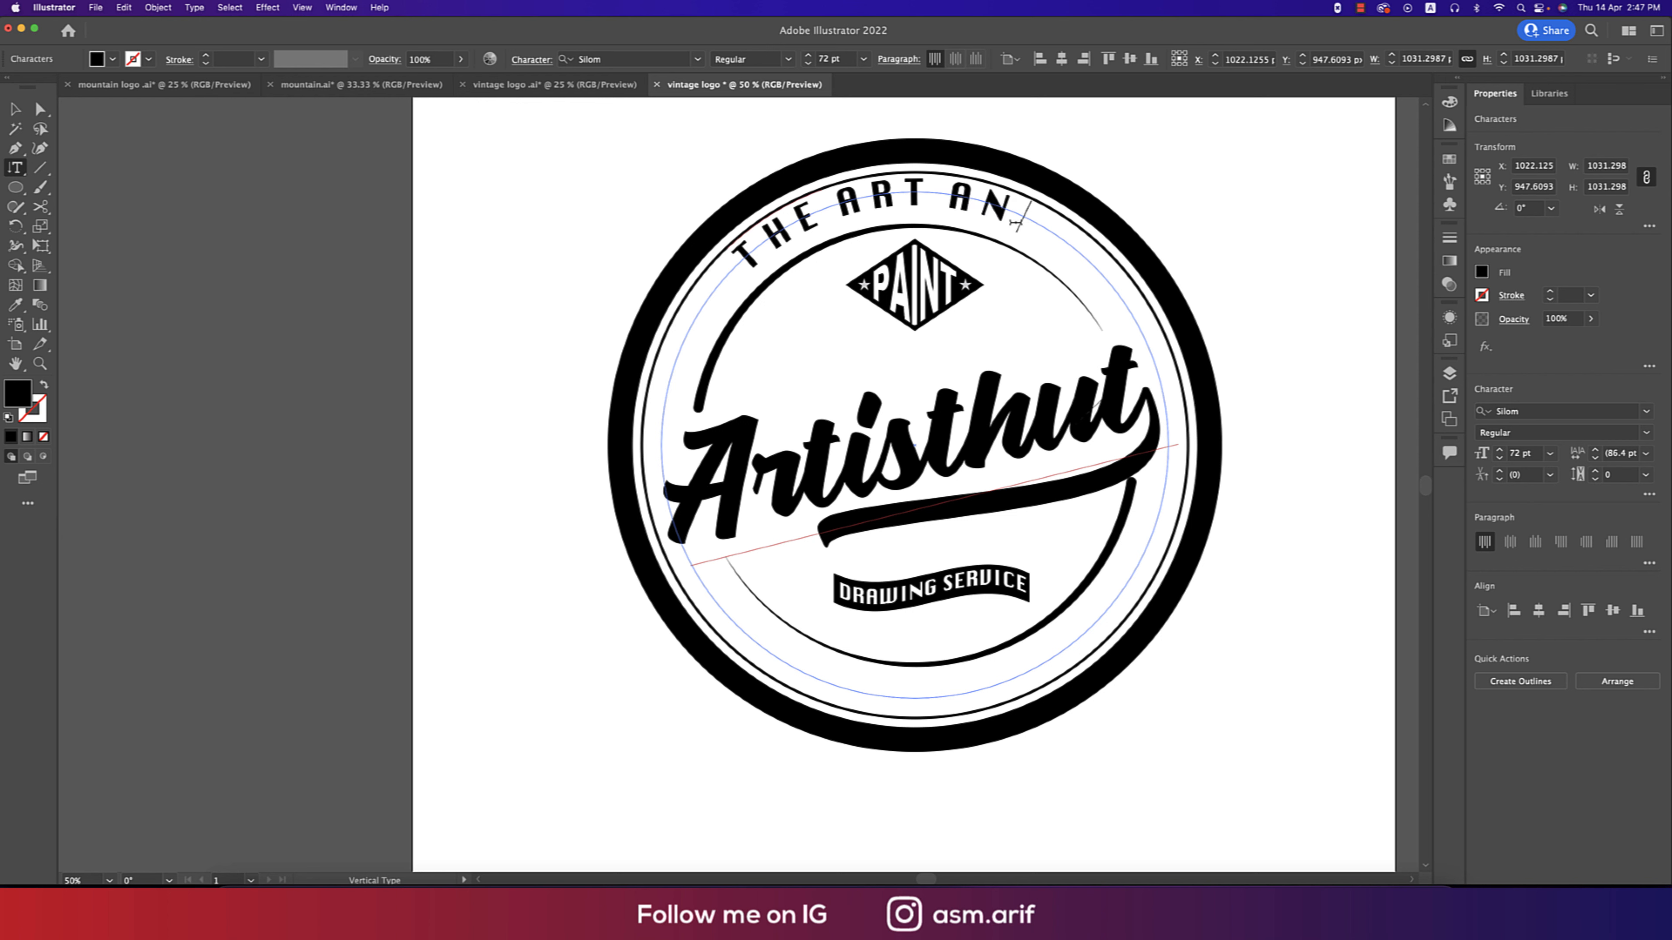
pyautogui.write('D')
pyautogui.press('BackSpace')
pyautogui.press('BackSpace')
pyautogui.press('BackSpace')
pyautogui.press('BackSpace')
pyautogui.write('SERVICE')
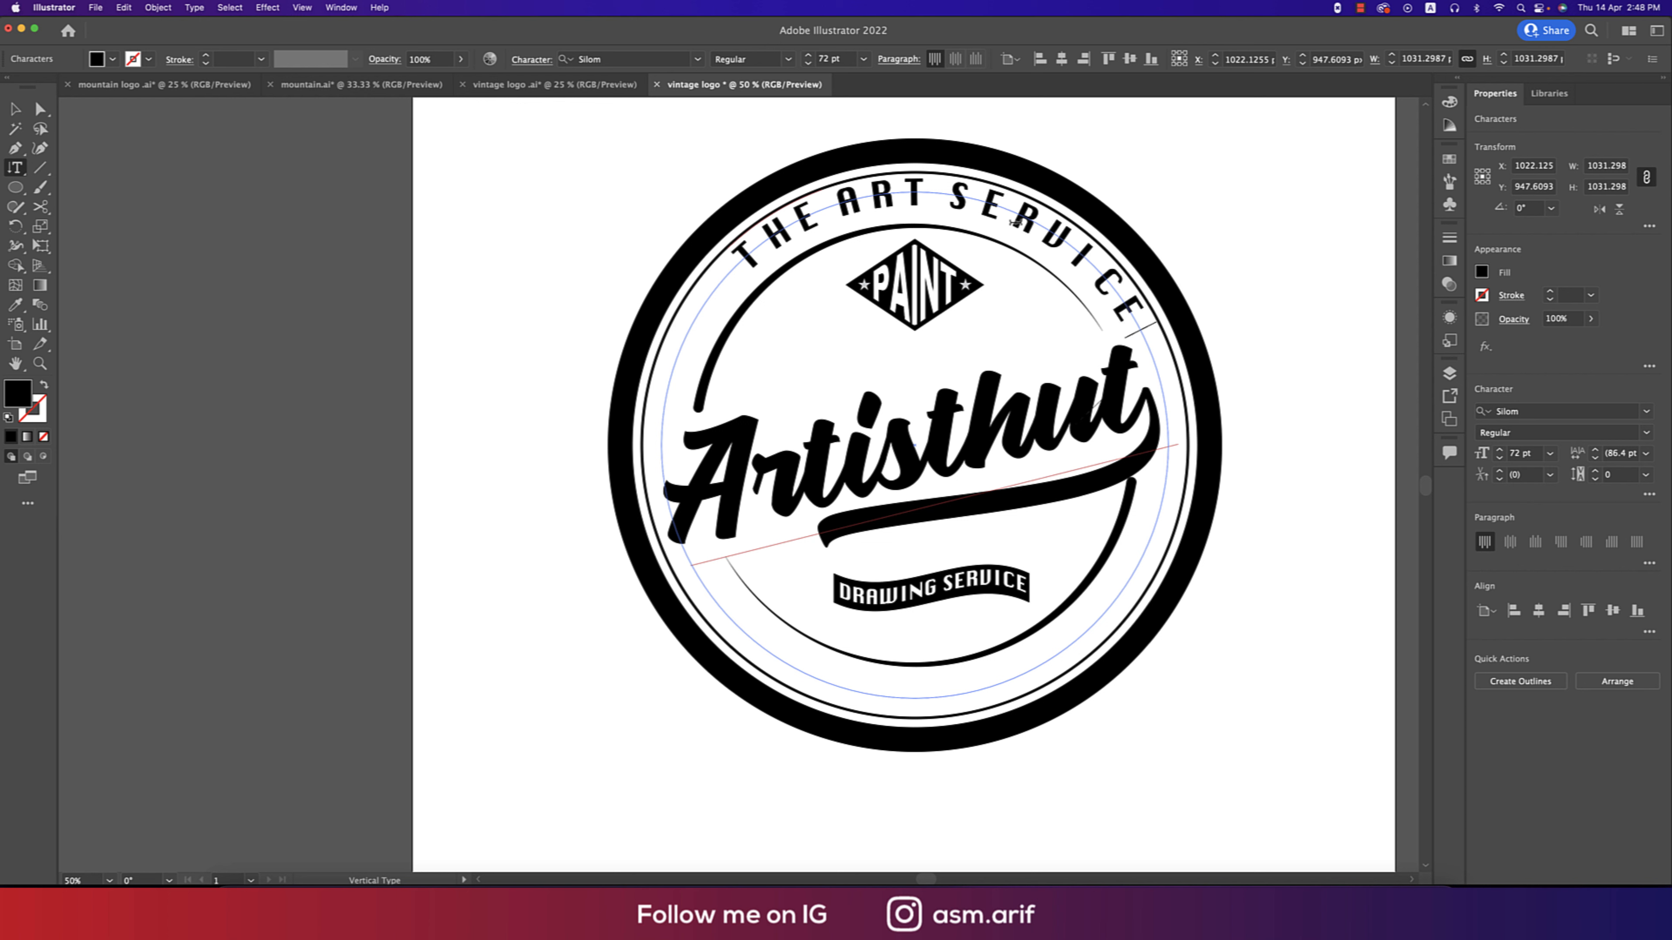
pyautogui.click(15, 109)
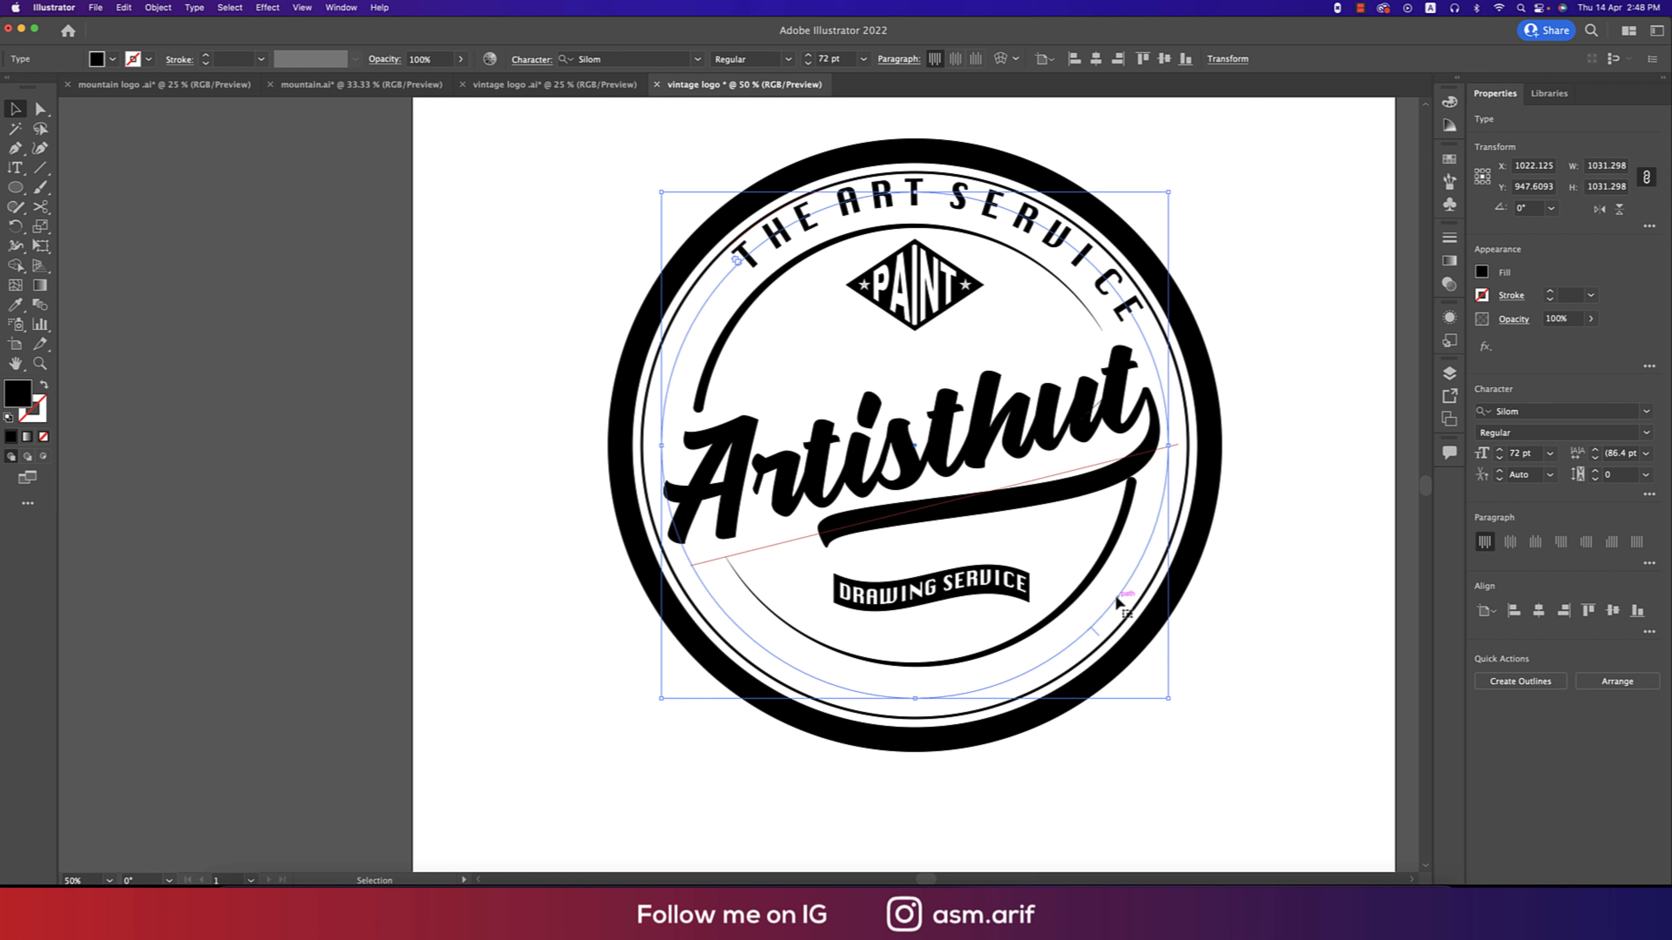
# Slide "THE ART SERVICE" along its circular path so it sits centred above the PAINT diamond.
pyautogui.moveTo(1099, 639)
pyautogui.mouseDown()
pyautogui.moveTo(1149, 603)
pyautogui.moveTo(1099, 634)
pyautogui.moveTo(1118, 625)
pyautogui.mouseUp()
pyautogui.press('super+z')
pyautogui.press('super+z')
pyautogui.moveTo(738, 267); pyautogui.dragTo(668, 369)
pyautogui.press('super+z')
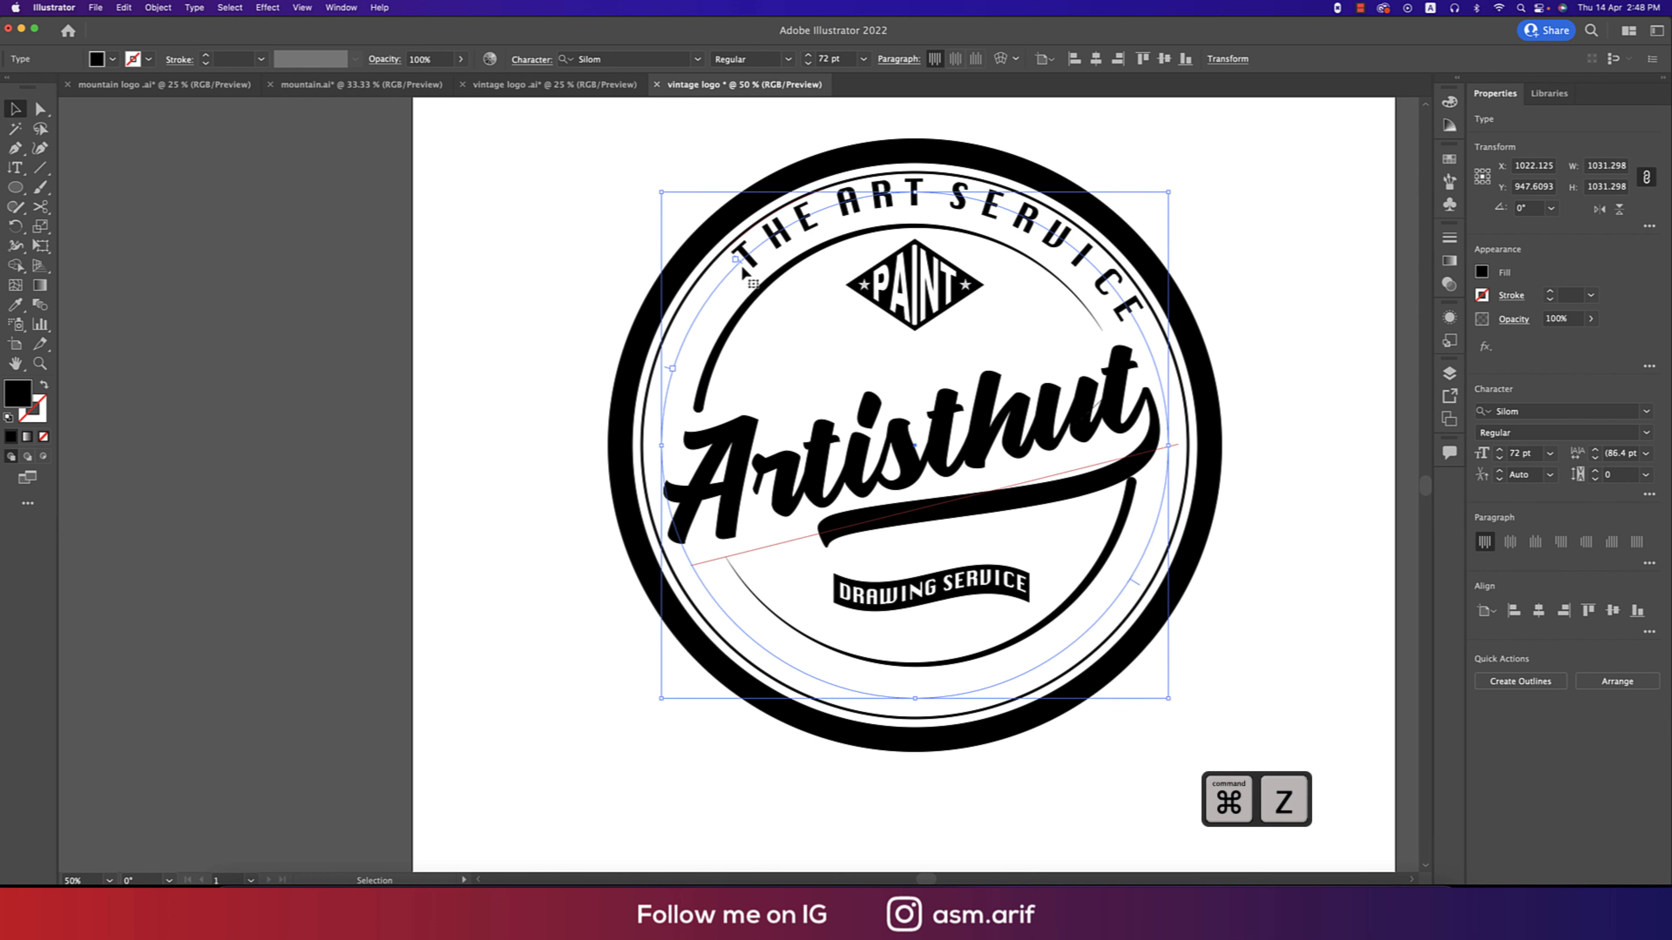
pyautogui.scroll(3, 743, 260)
pyautogui.moveTo(754, 277); pyautogui.dragTo(668, 485)
pyautogui.scroll(-2, 675, 534)
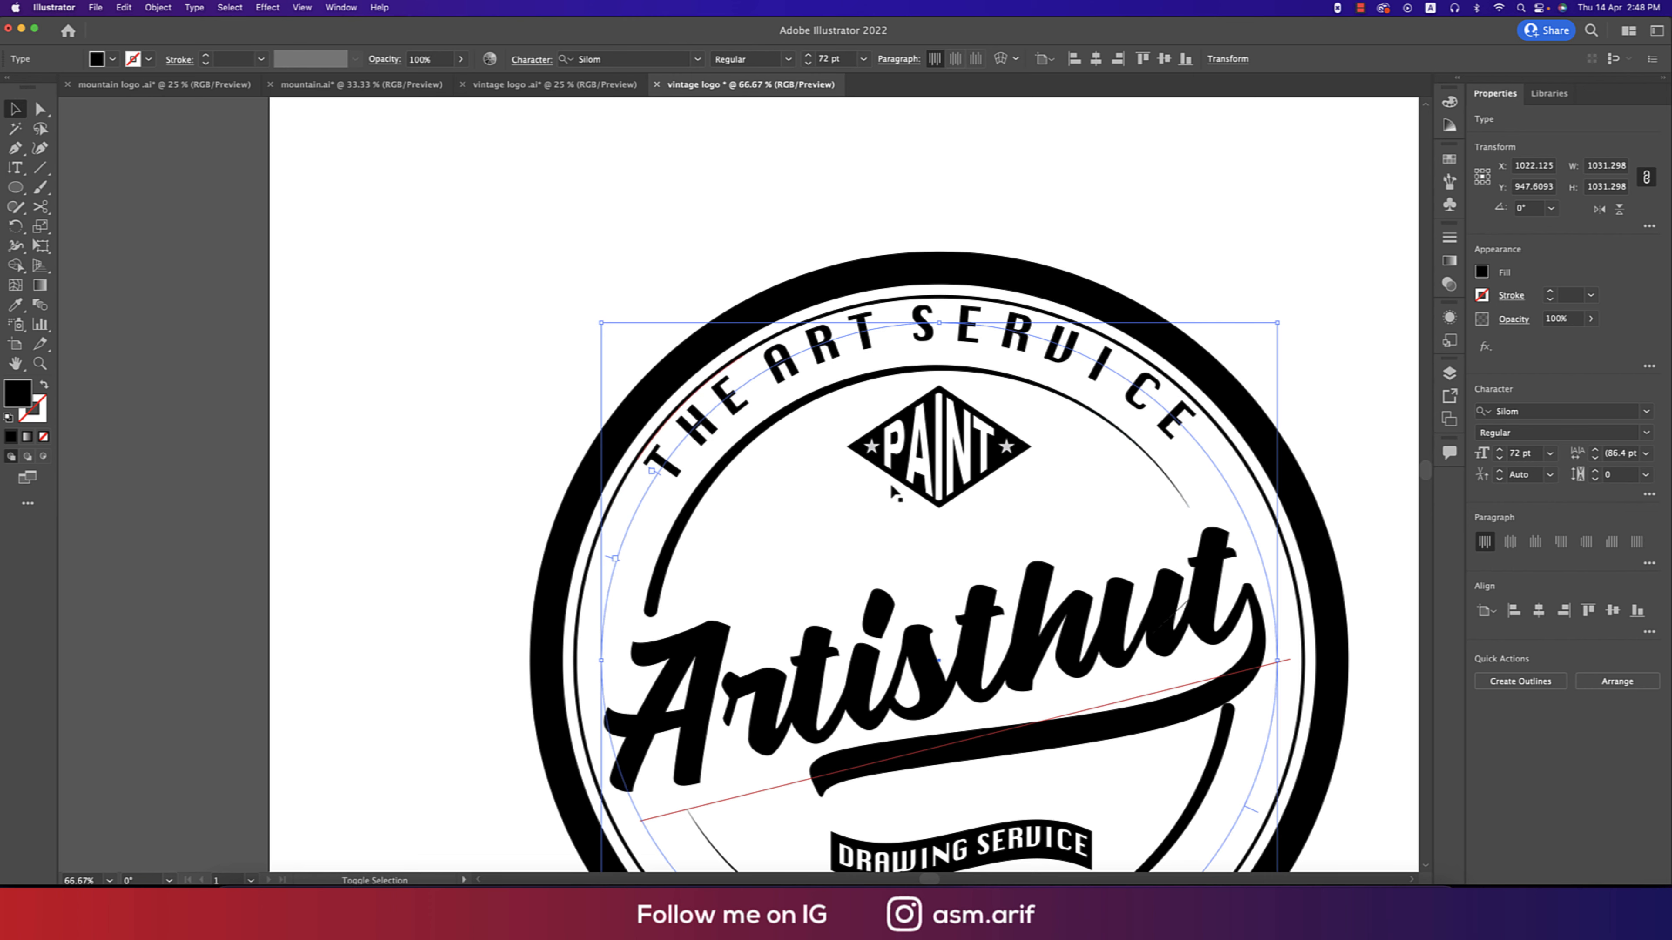
pyautogui.scroll(-1, 922, 484)
# Duplicate the "THE ART SERVICE" path text in place and rotate the copy 180°.
pyautogui.moveTo(1023, 507); pyautogui.dragTo(1094, 317)
pyautogui.press('super+c')
pyautogui.press('super+f')
pyautogui.moveTo(1265, 163); pyautogui.dragTo(856, 622)
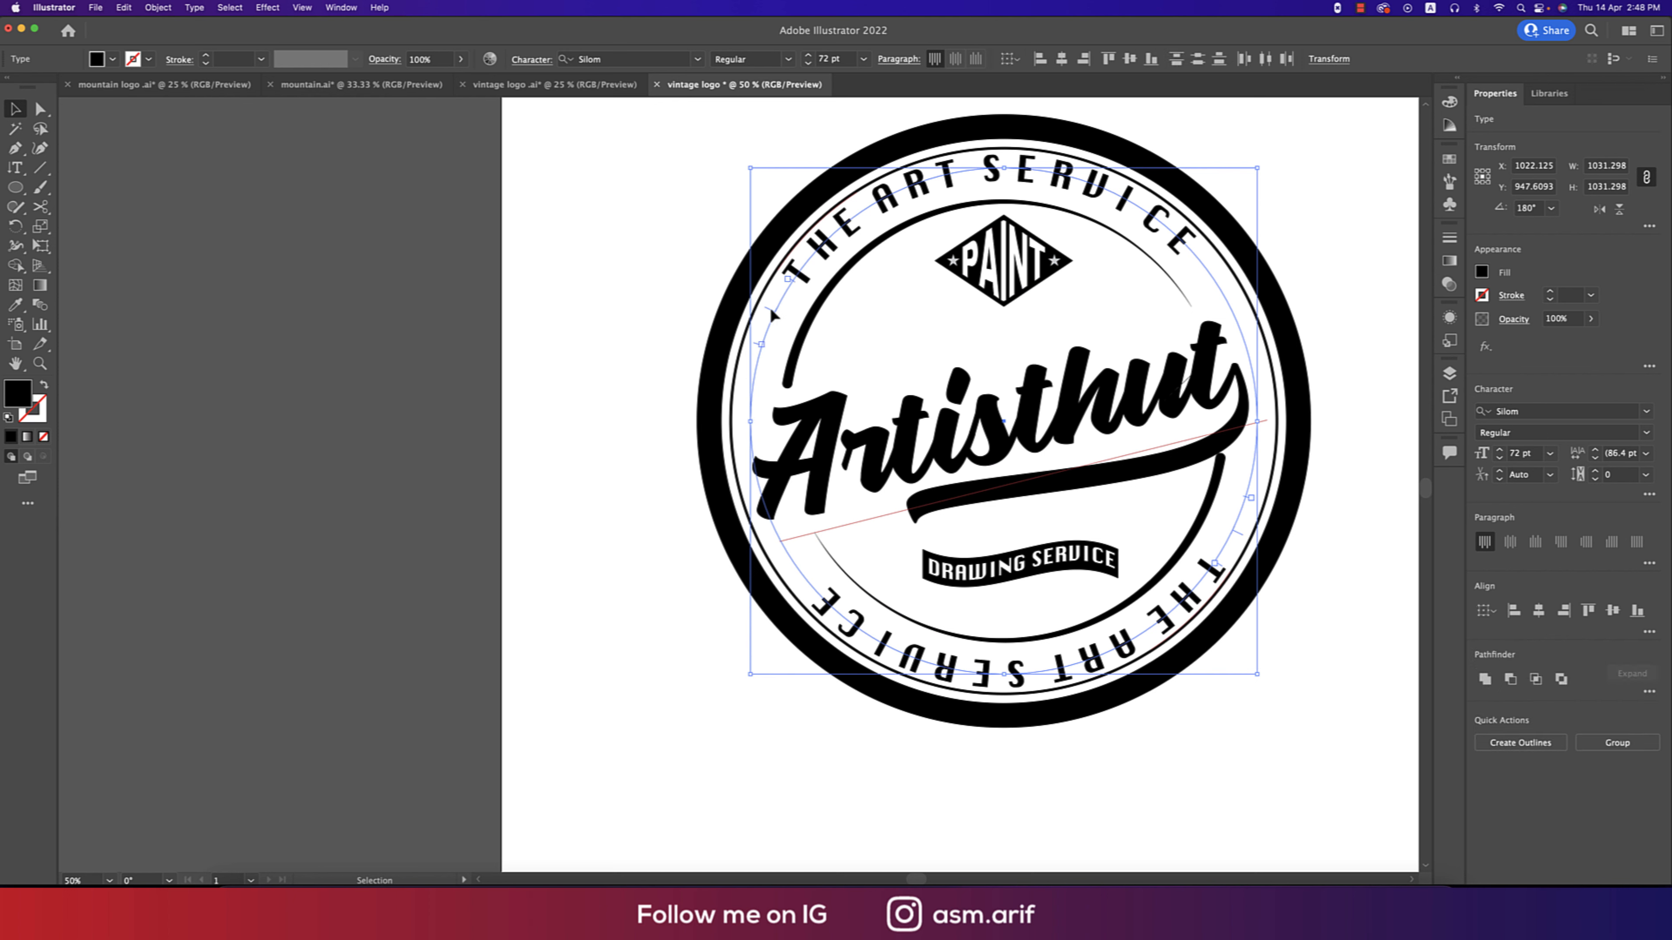
# Flip the copied path text to read upright along the badge's lower curve and rotate it to about 61.35° to centre it.
pyautogui.moveTo(779, 309); pyautogui.dragTo(780, 301)
pyautogui.moveTo(1265, 166); pyautogui.dragTo(1133, 699)
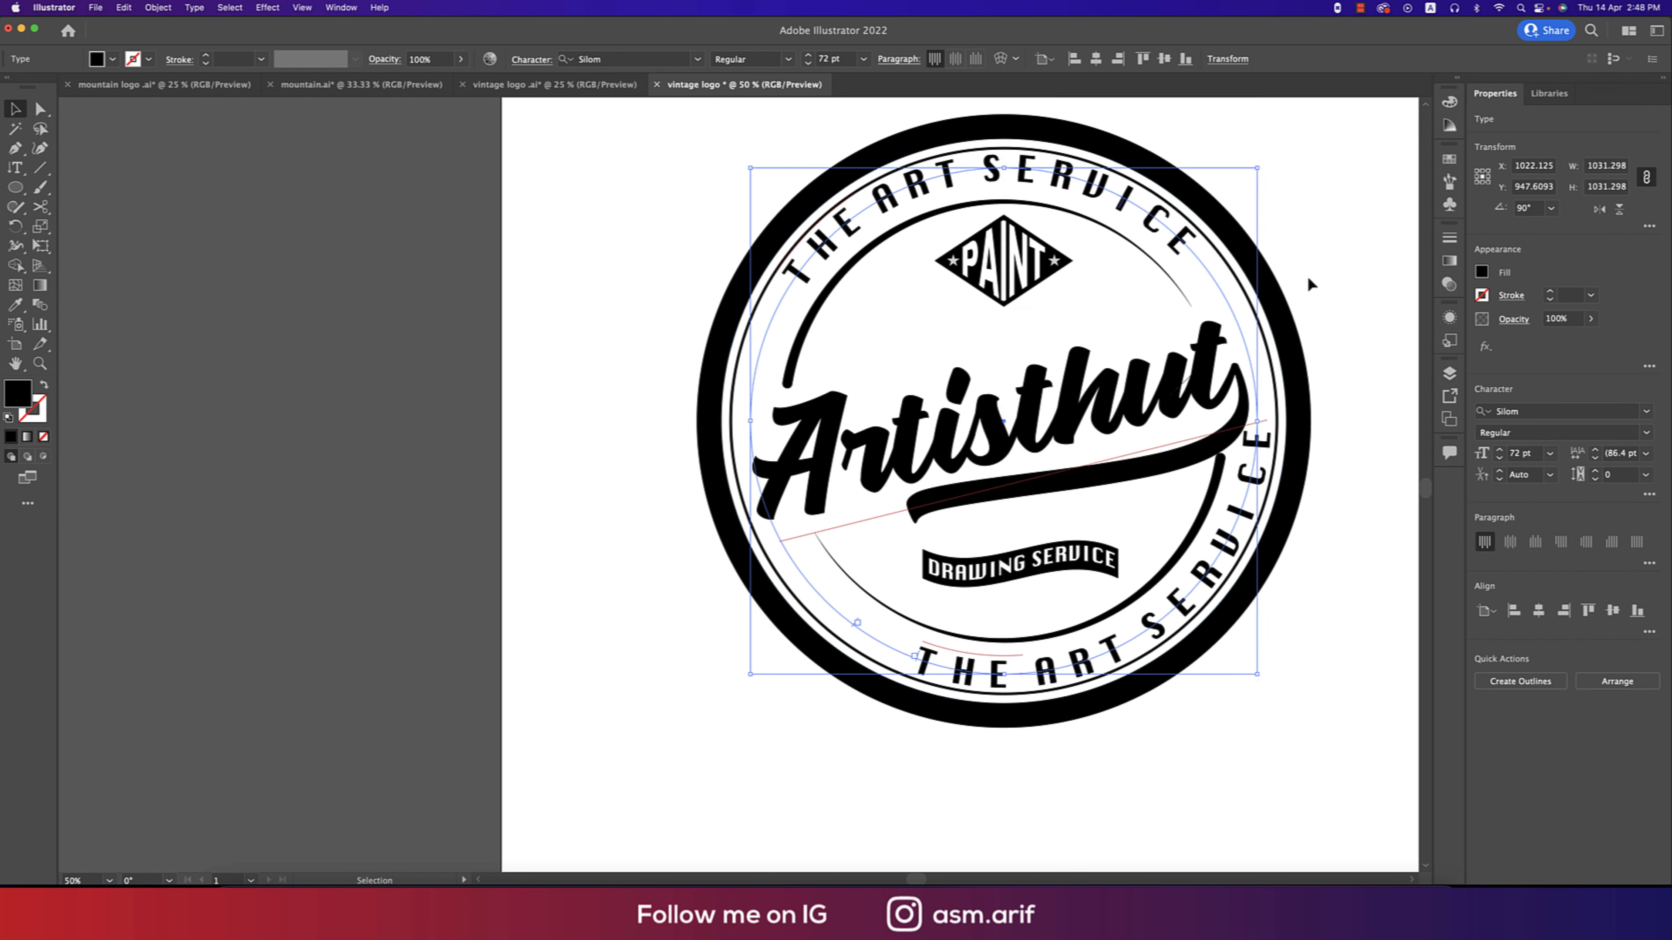
pyautogui.moveTo(1274, 156); pyautogui.dragTo(1299, 343)
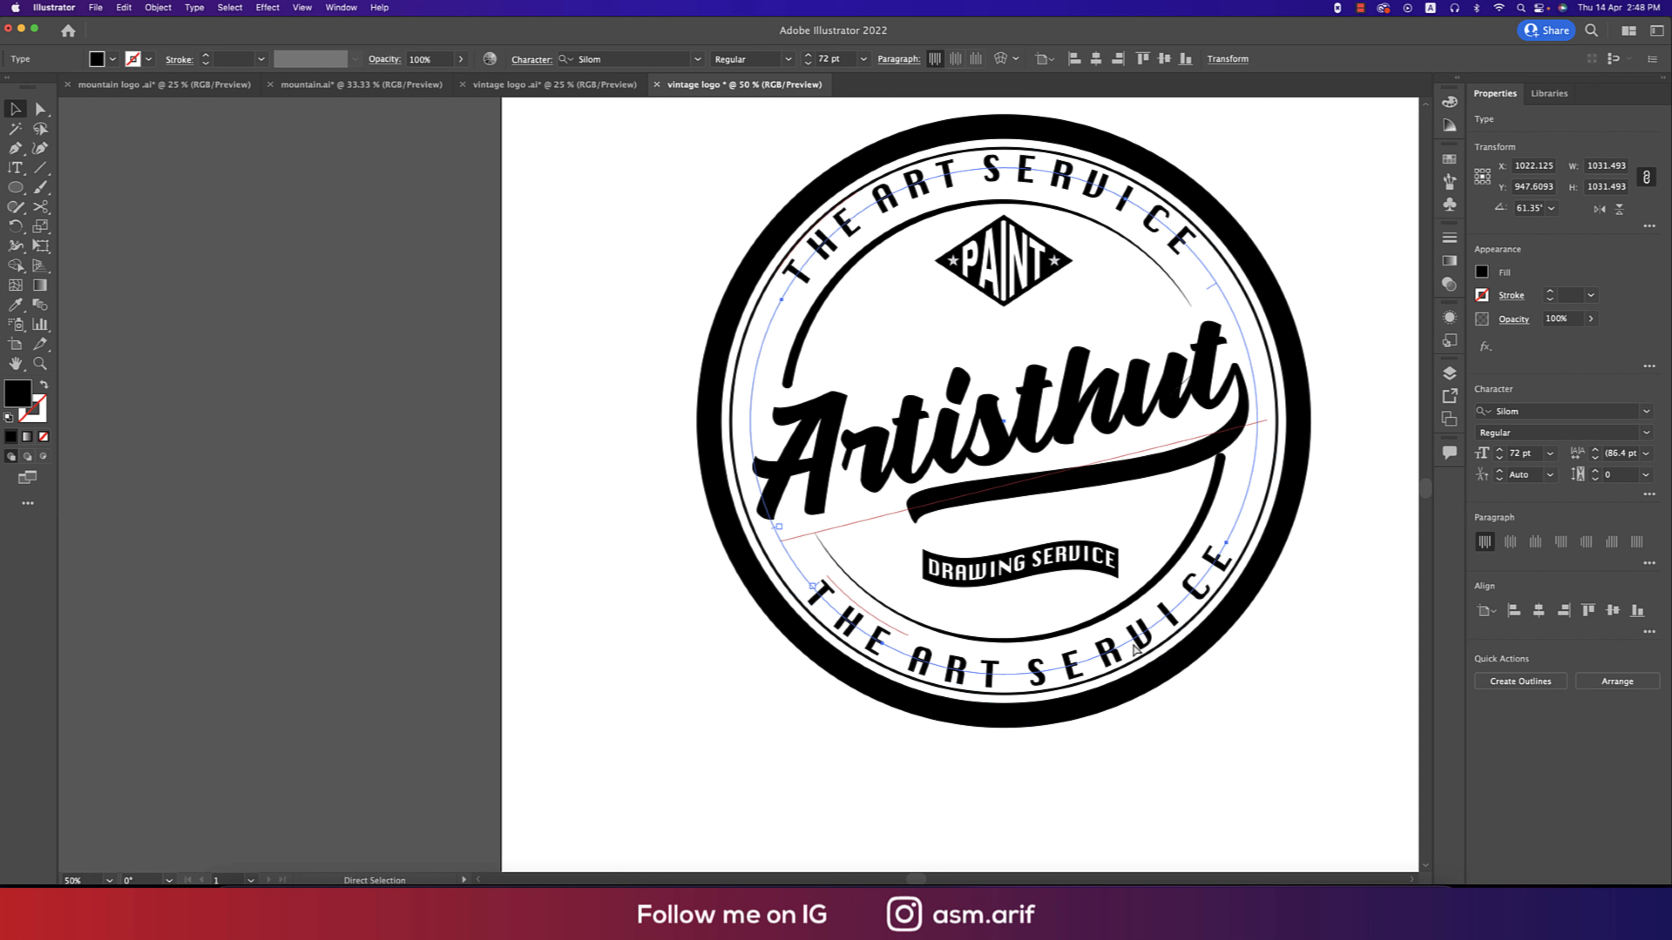
# Replace the lower path text with "NEWMARKET, USA".
pyautogui.doubleClick(1073, 665)
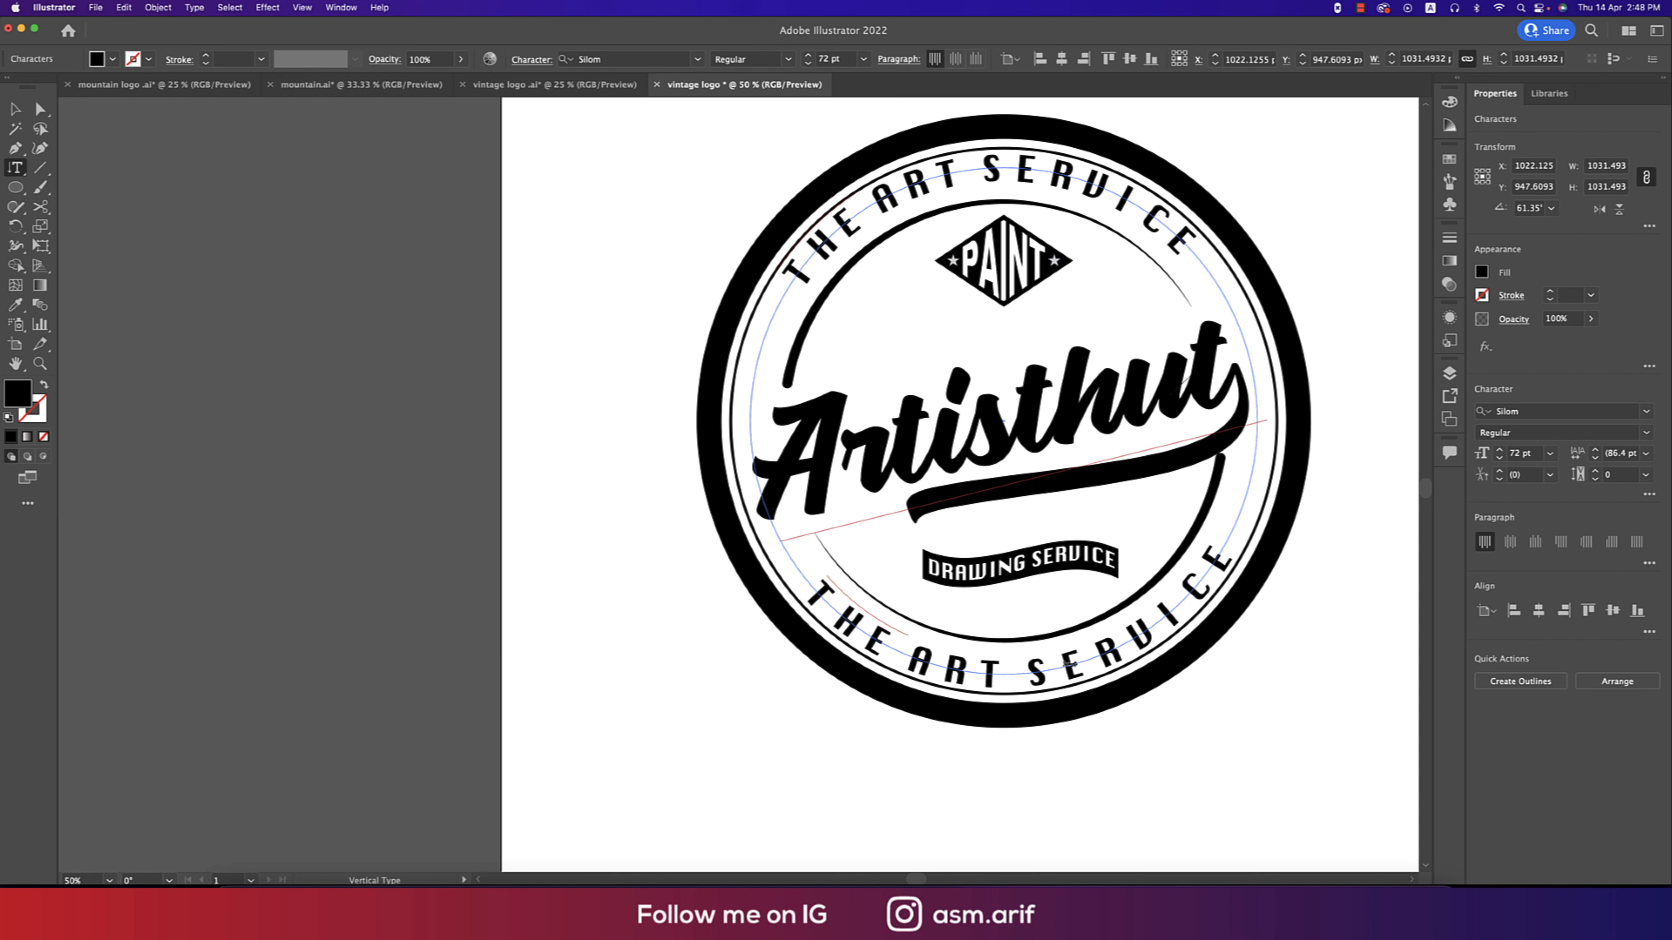
pyautogui.press('super+a')
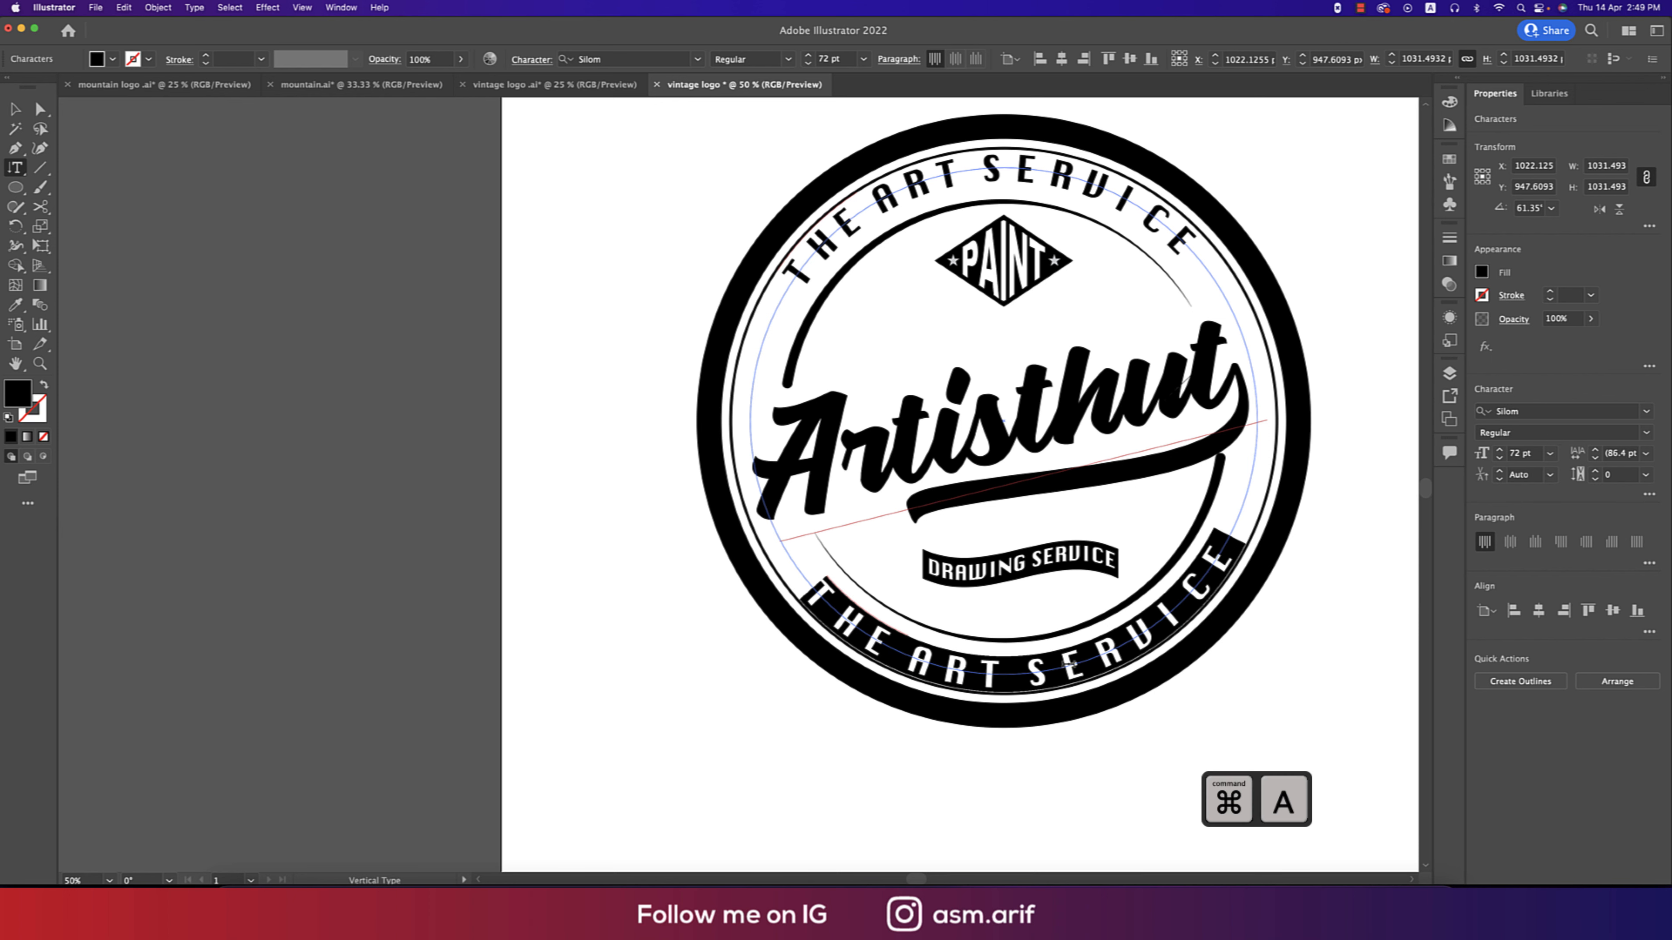
pyautogui.write('NEW')
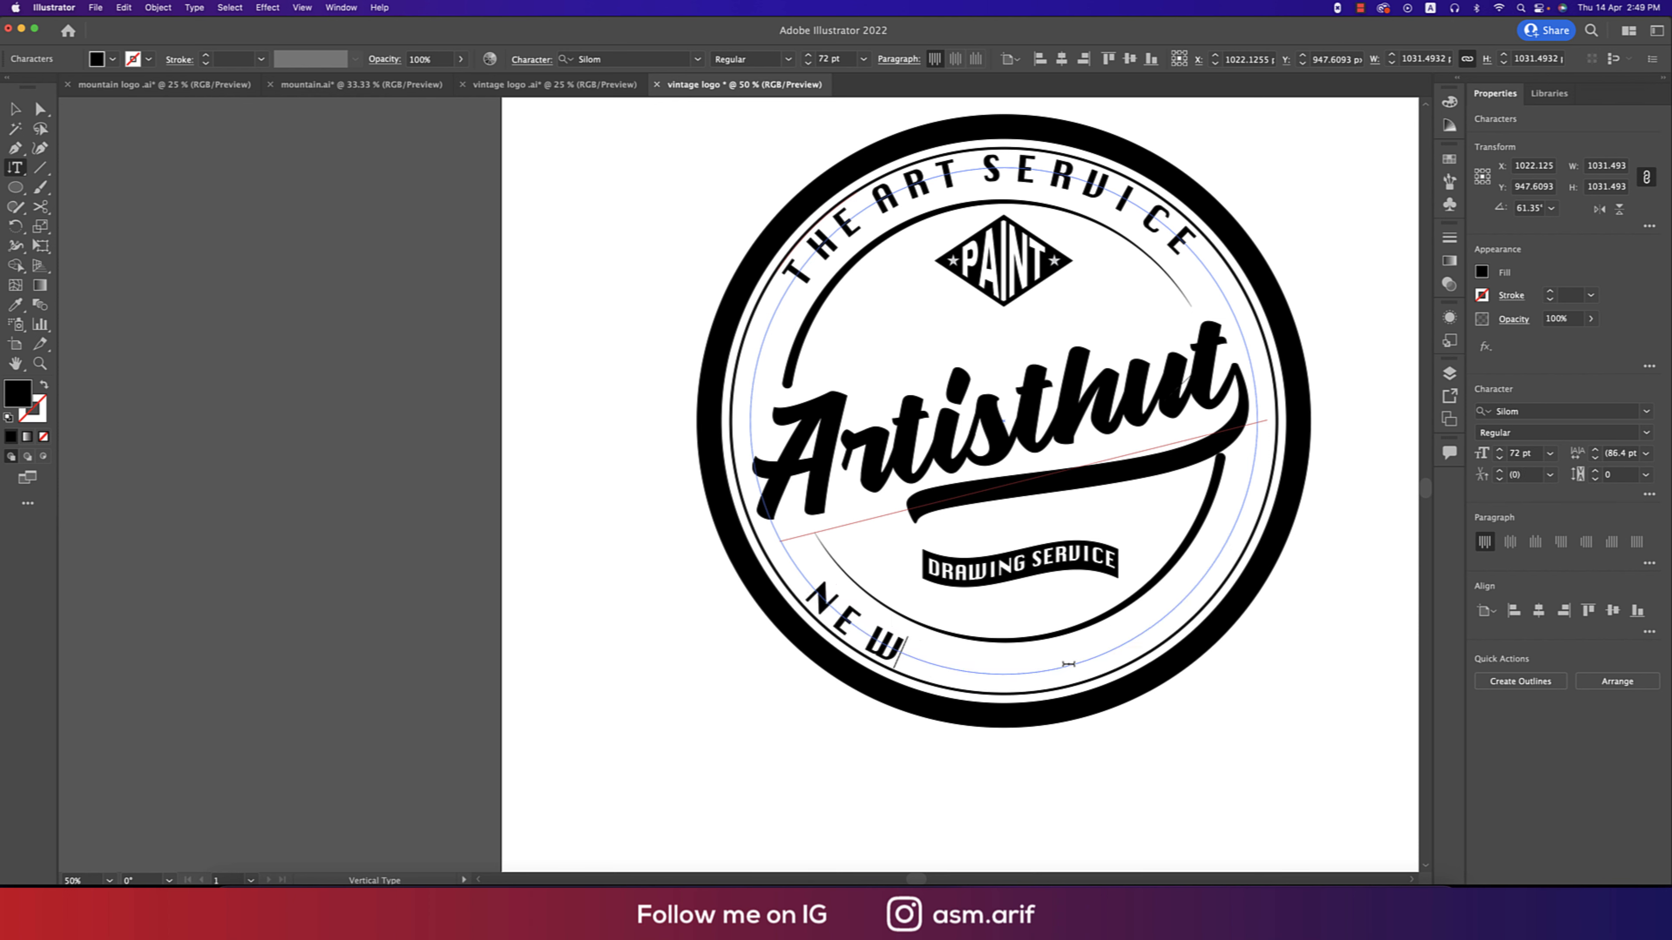
pyautogui.write('MARKET')
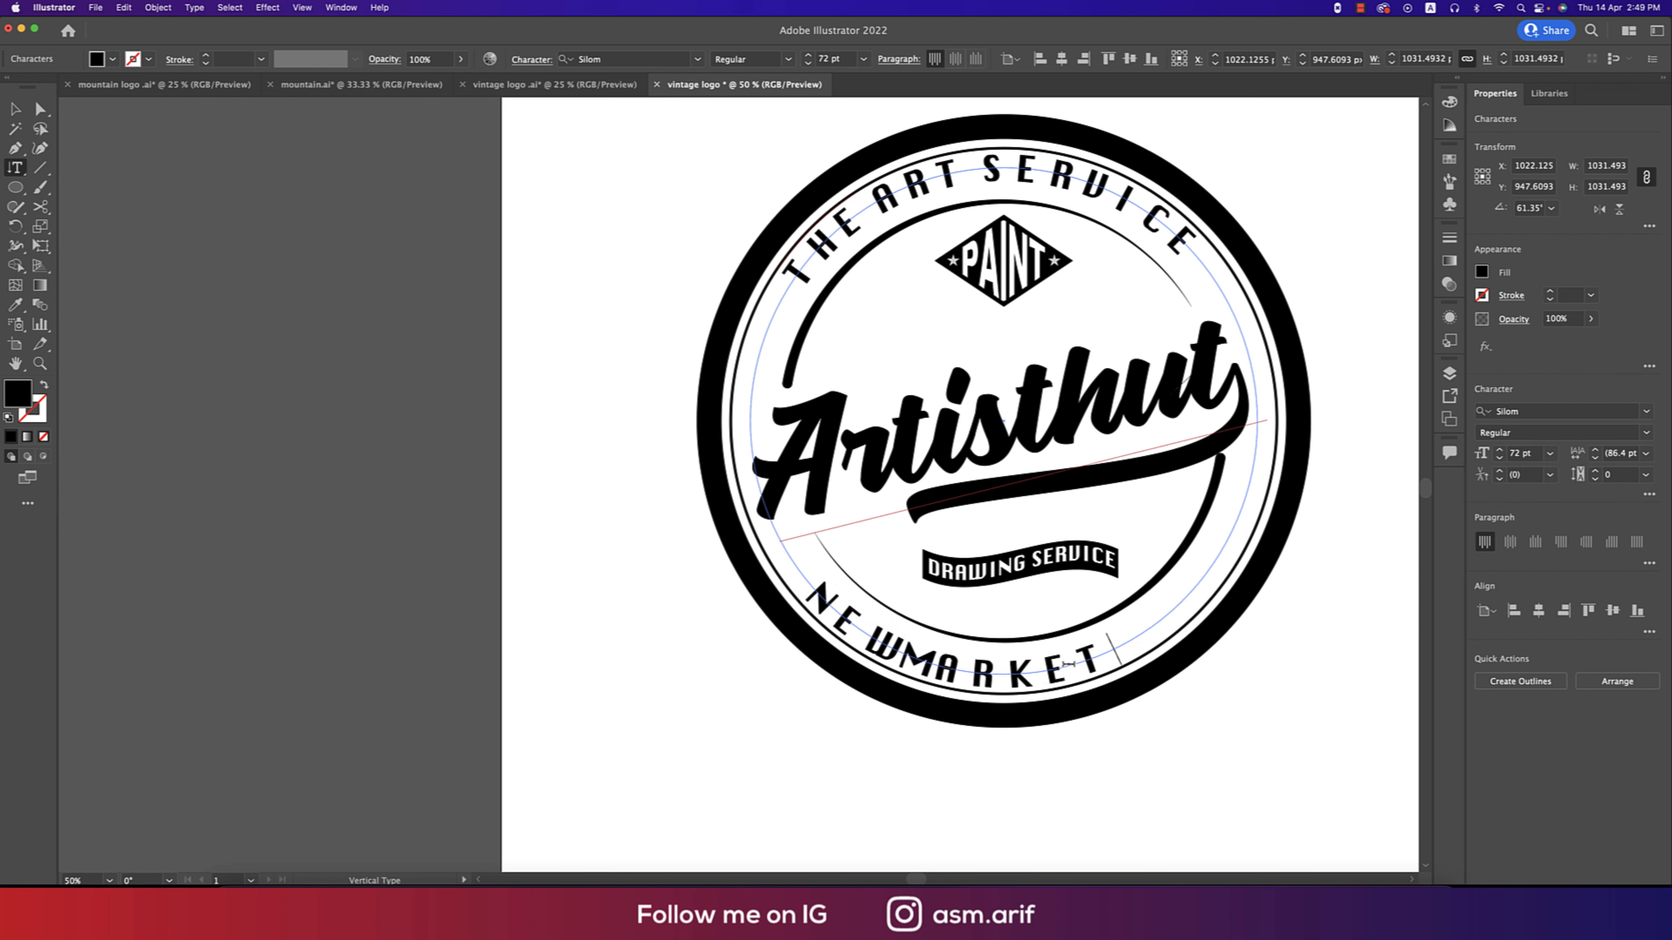
pyautogui.write(', USA')
pyautogui.click(14, 108)
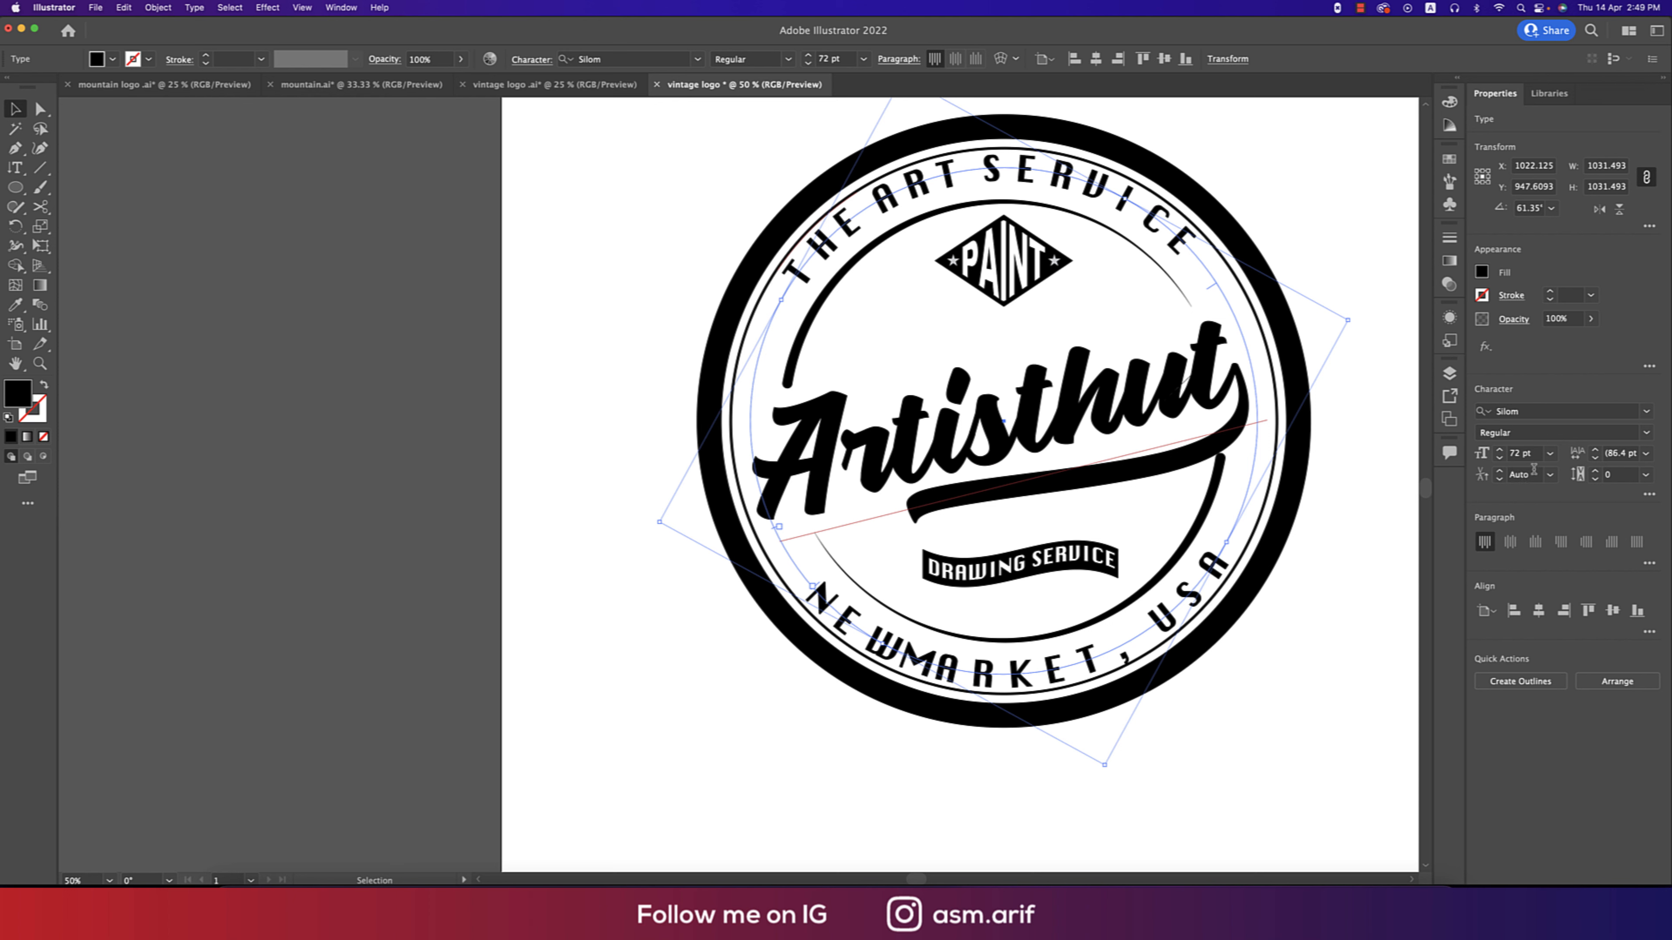
# Set the baseline shift of the "NEWMARKET, USA" path text to 15 pt.
pyautogui.click(1649, 495)
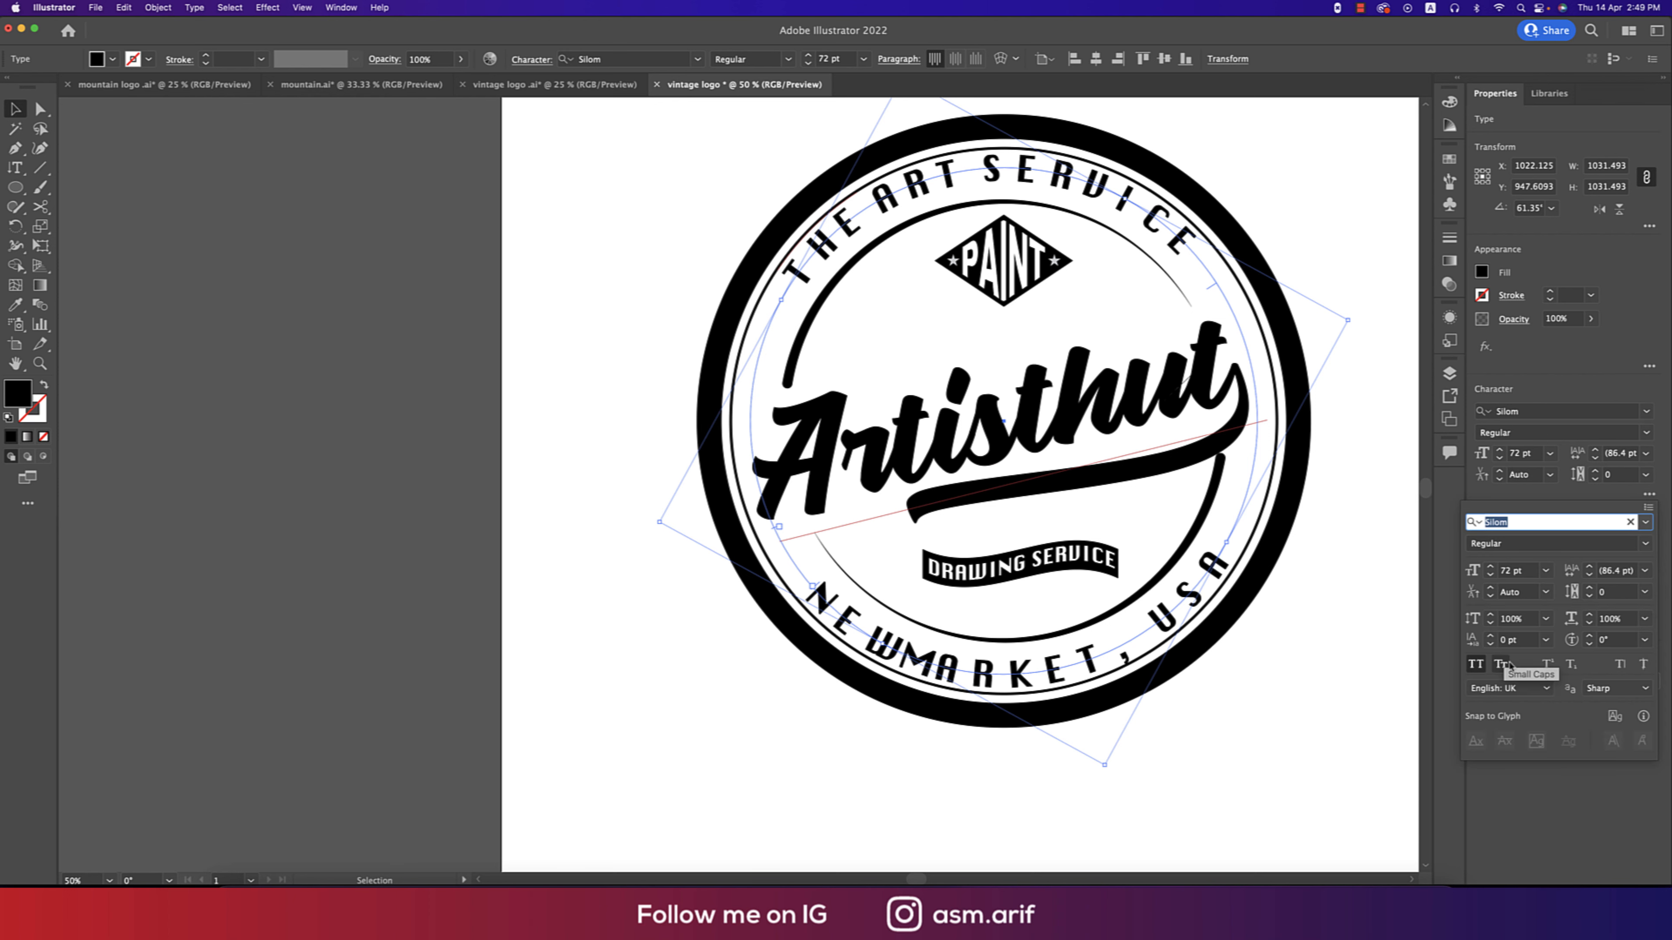
pyautogui.click(1518, 640)
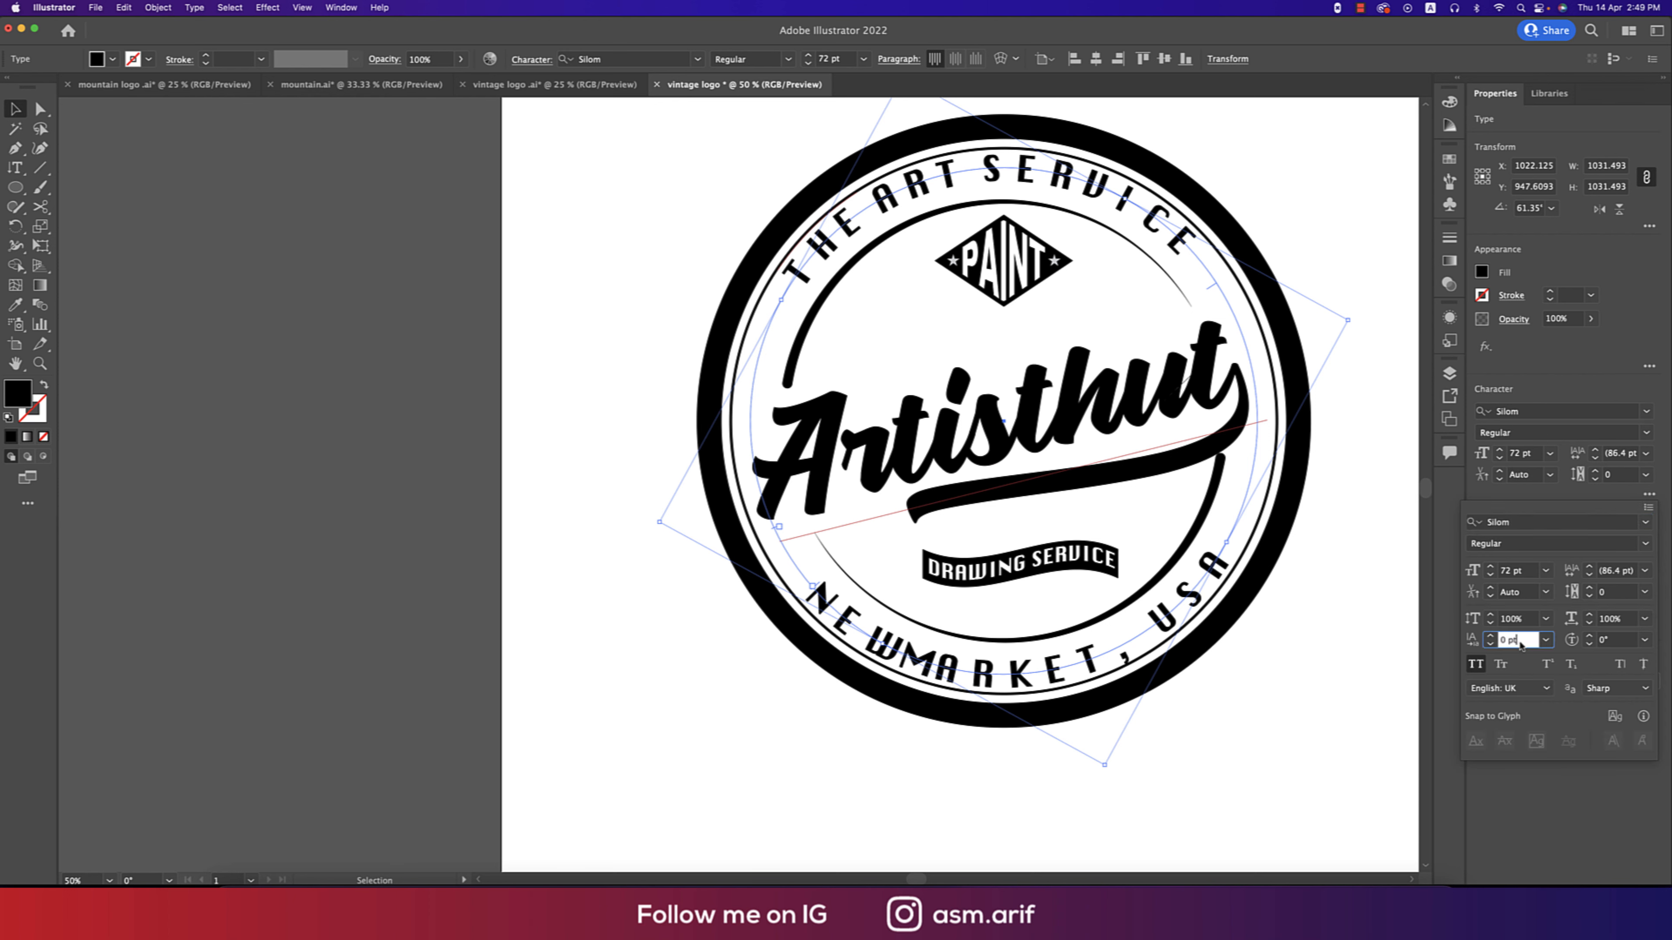
pyautogui.press('Up')
pyautogui.press('Up')
pyautogui.press('Up')
pyautogui.press('Up')
pyautogui.press('Up')
pyautogui.press('Up')
pyautogui.press('Up')
pyautogui.press('Up')
pyautogui.press('Up')
pyautogui.press('Up')
pyautogui.press('Up')
pyautogui.press('Up')
pyautogui.press('Up')
pyautogui.press('Up')
pyautogui.press('Up')
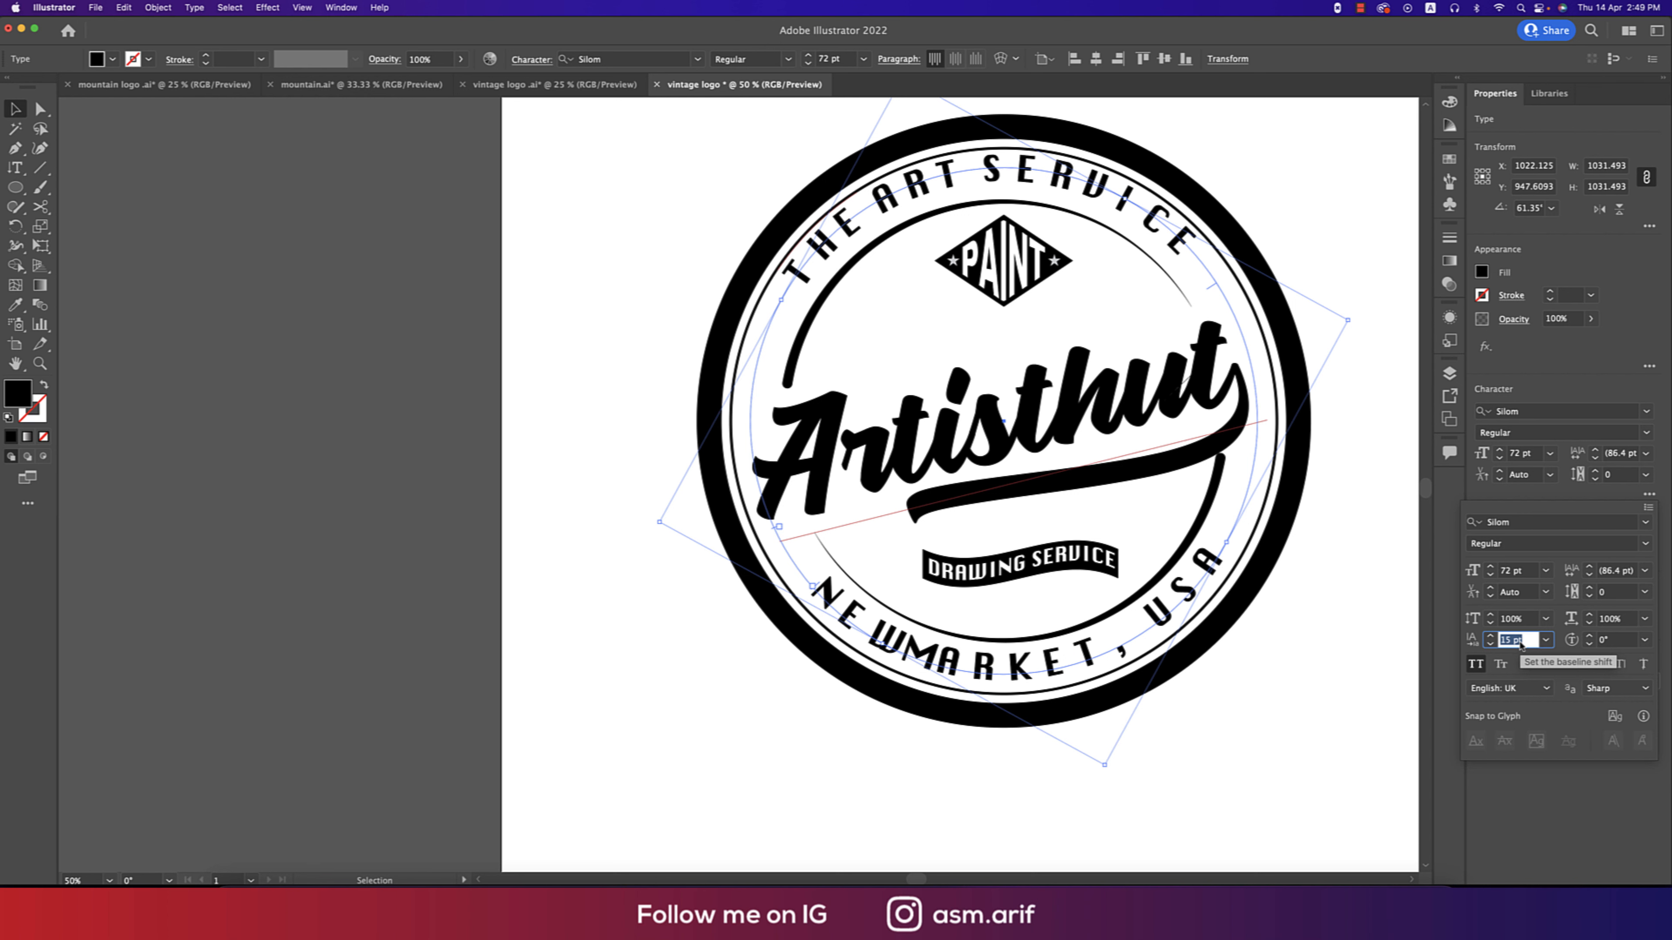
# Lower the baseline shift of the "NEWMARKET, USA" path text to 14 pt.
pyautogui.click(1056, 175)
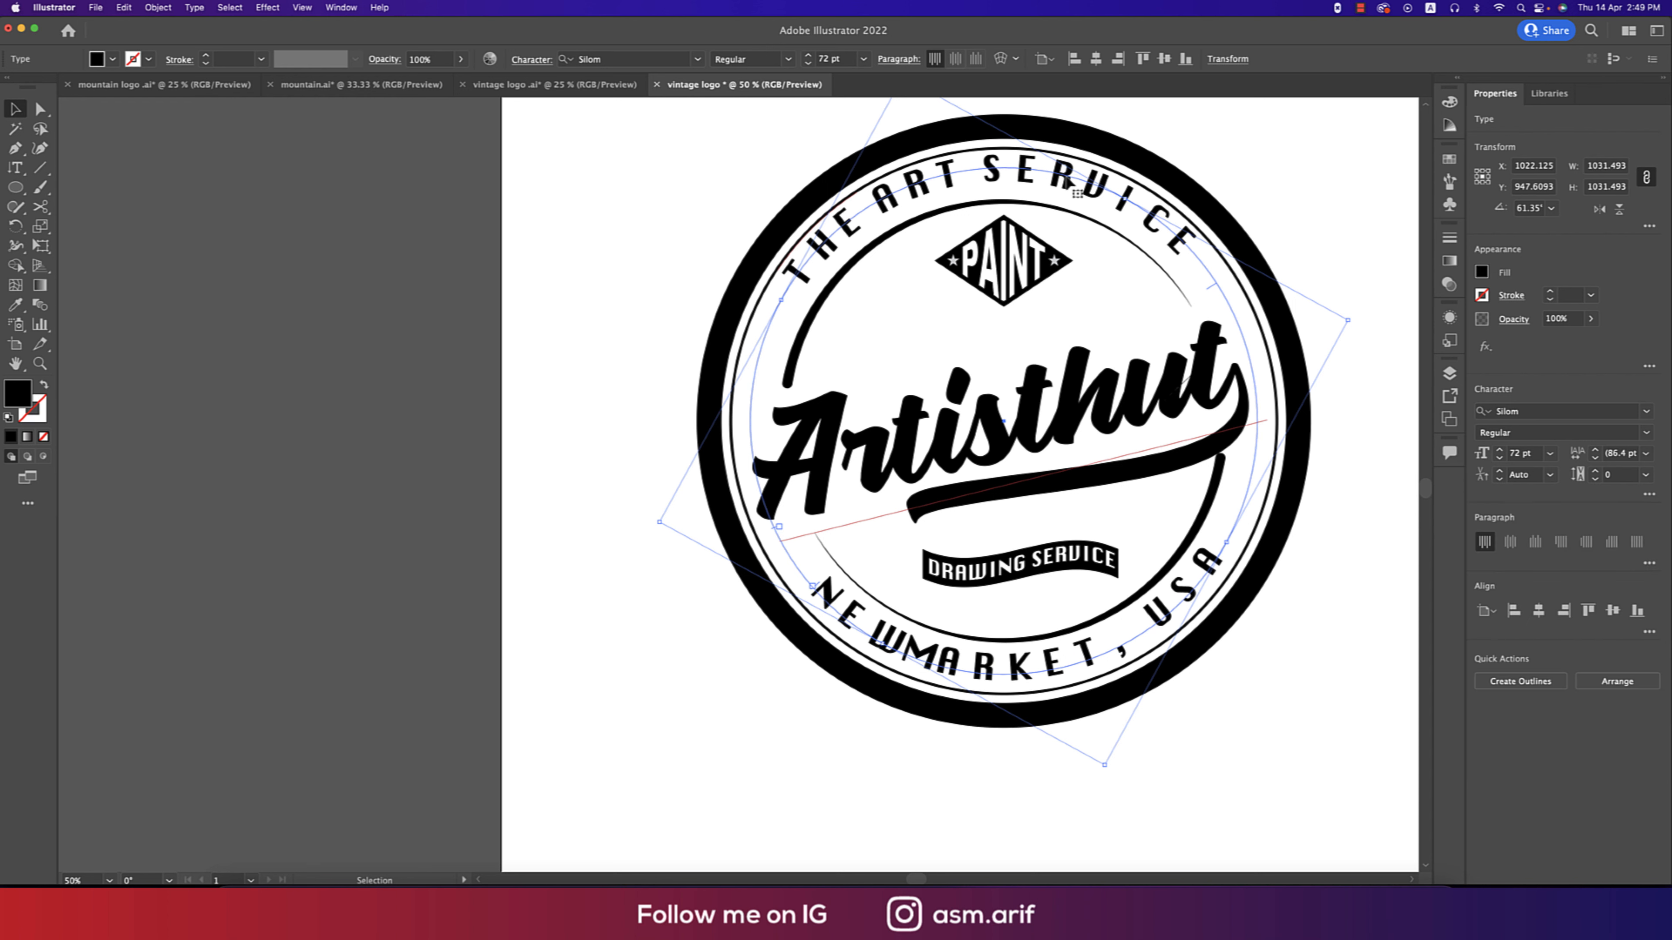
pyautogui.click(1651, 494)
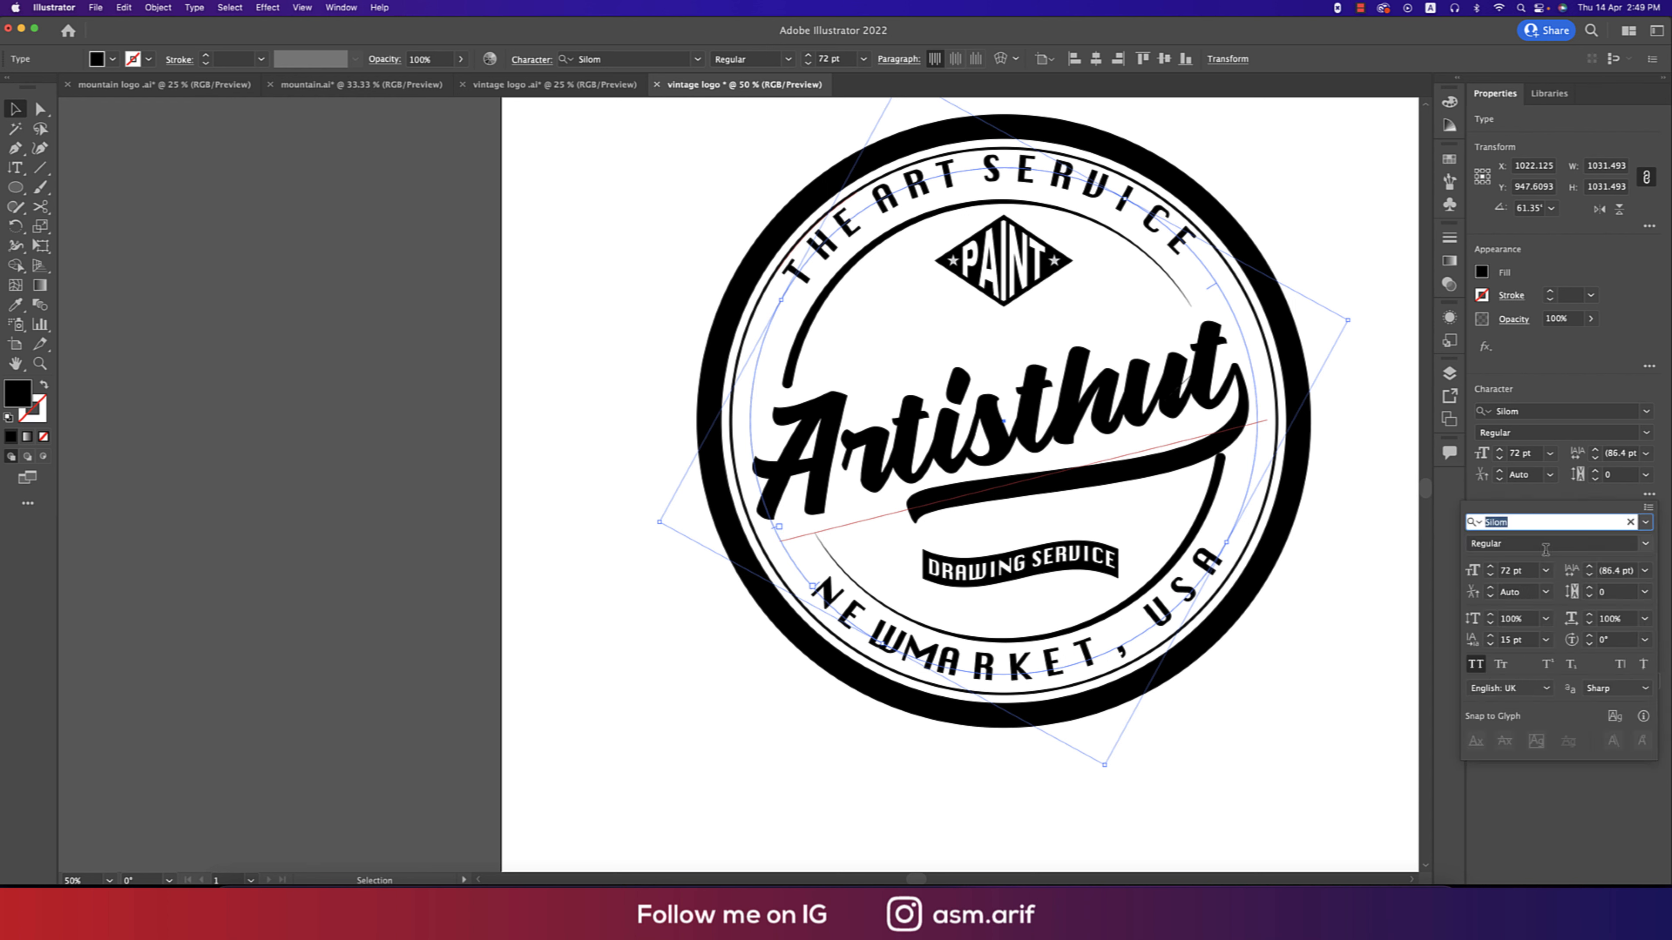
pyautogui.click(1521, 639)
pyautogui.press('Down')
pyautogui.press('Down')
pyautogui.press('Down')
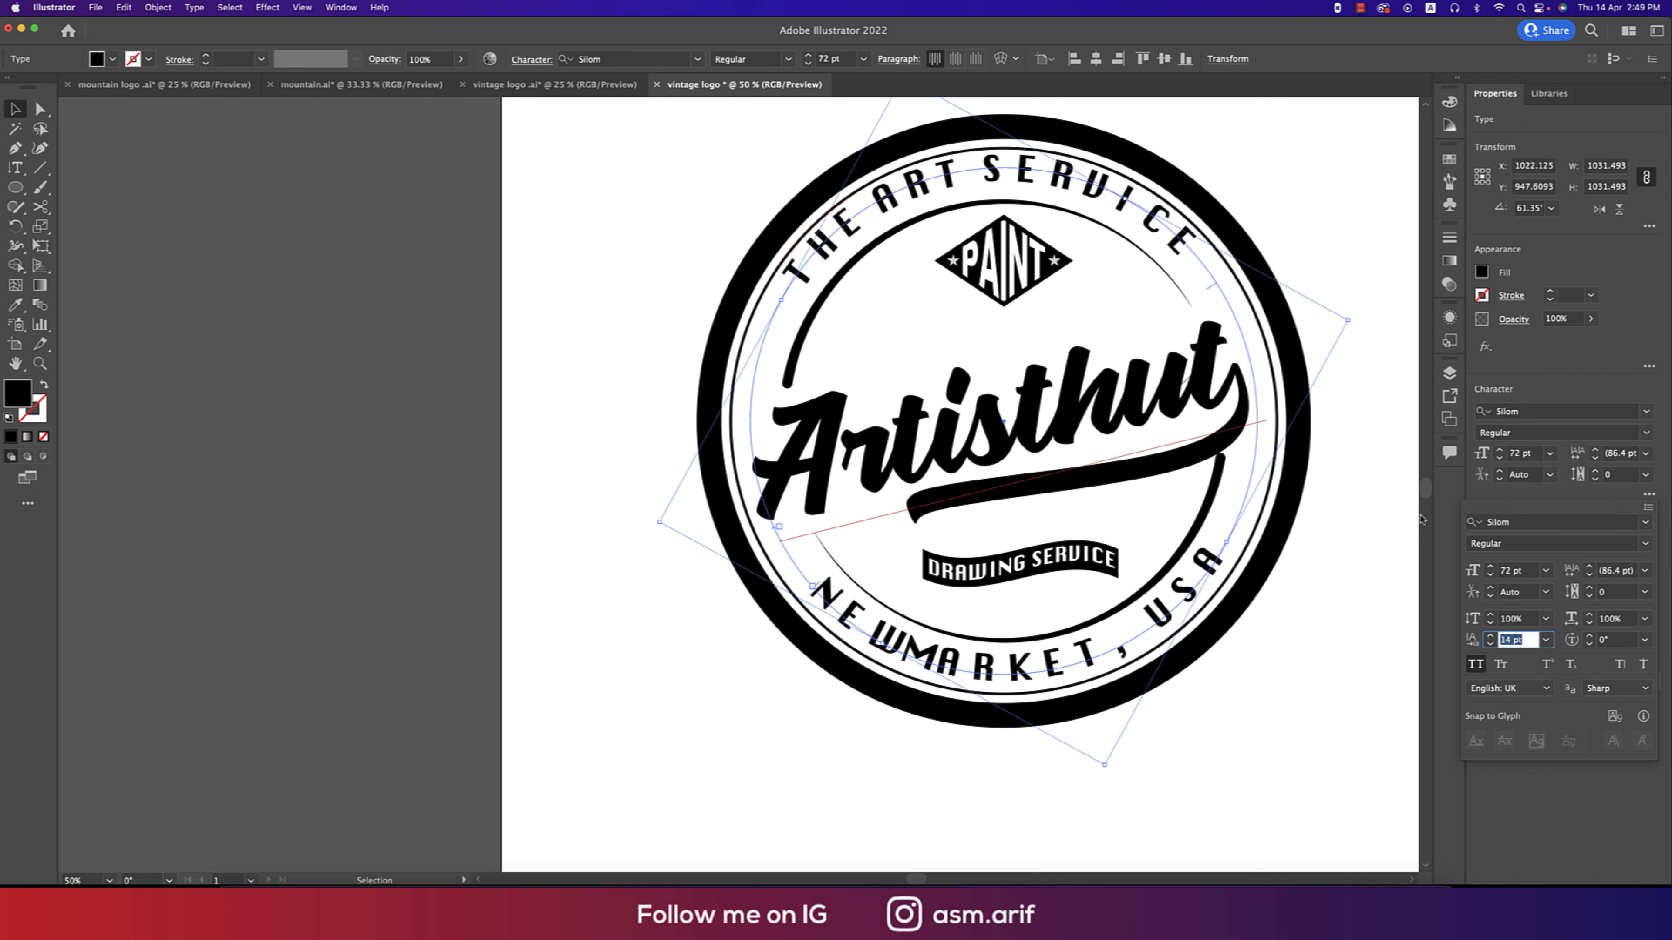
pyautogui.click(1347, 408)
pyautogui.click(1347, 408)
# Duplicate the complete badge and place the copy beside the artboard, level with the original.
pyautogui.press('super+minus')
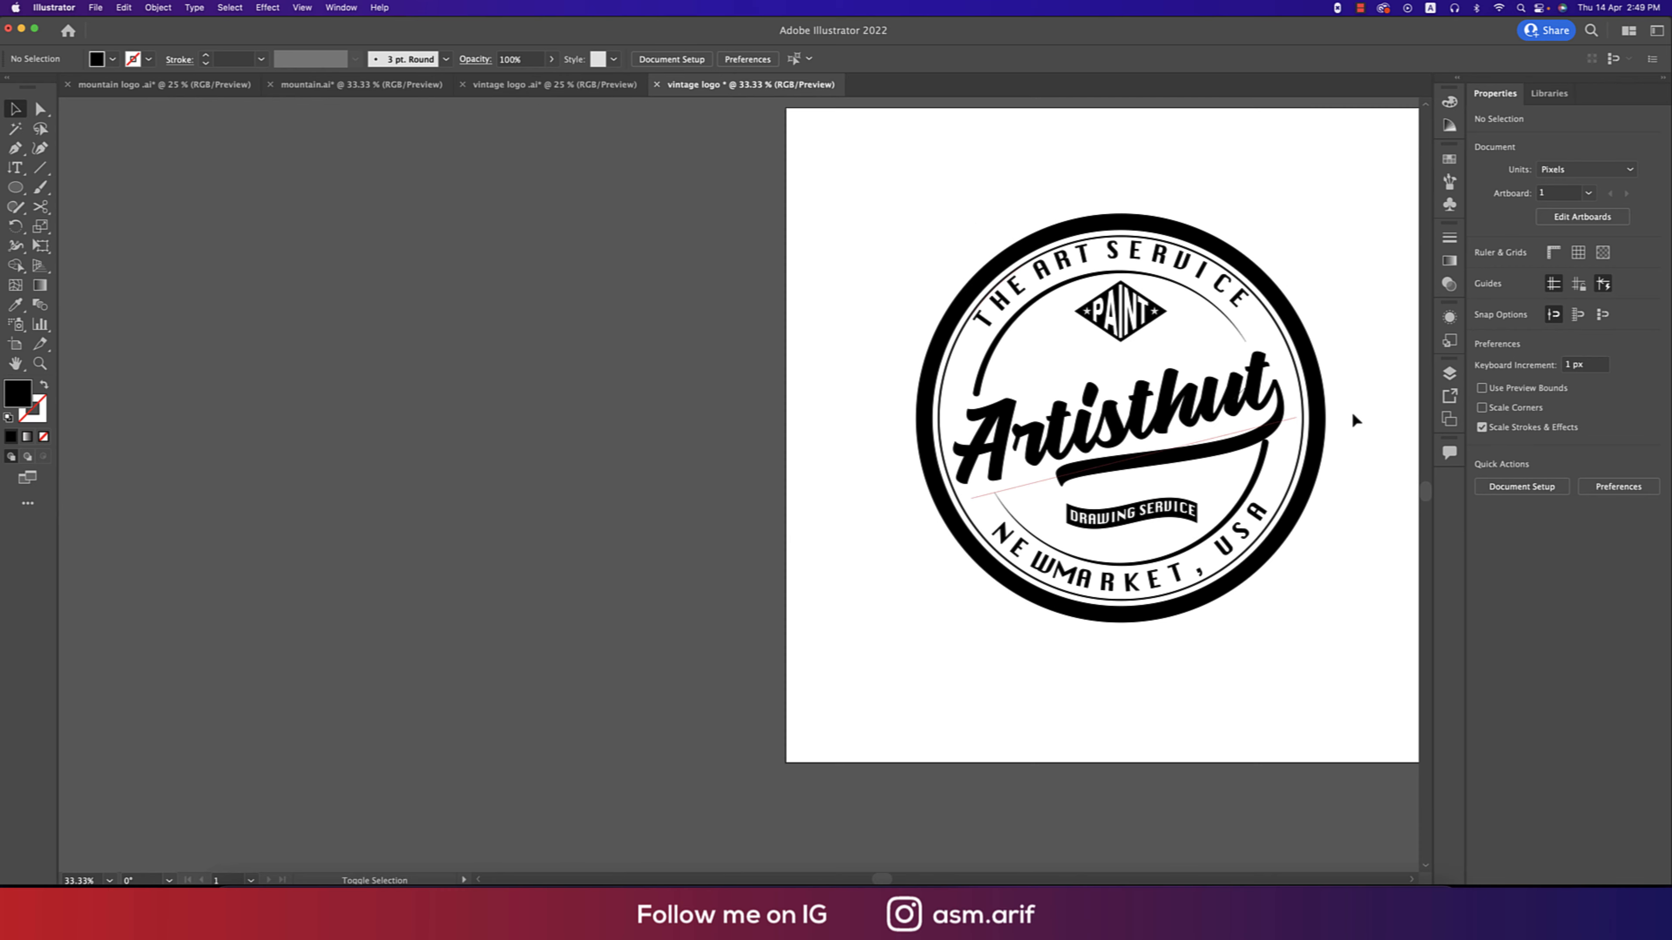
pyautogui.click(1038, 308)
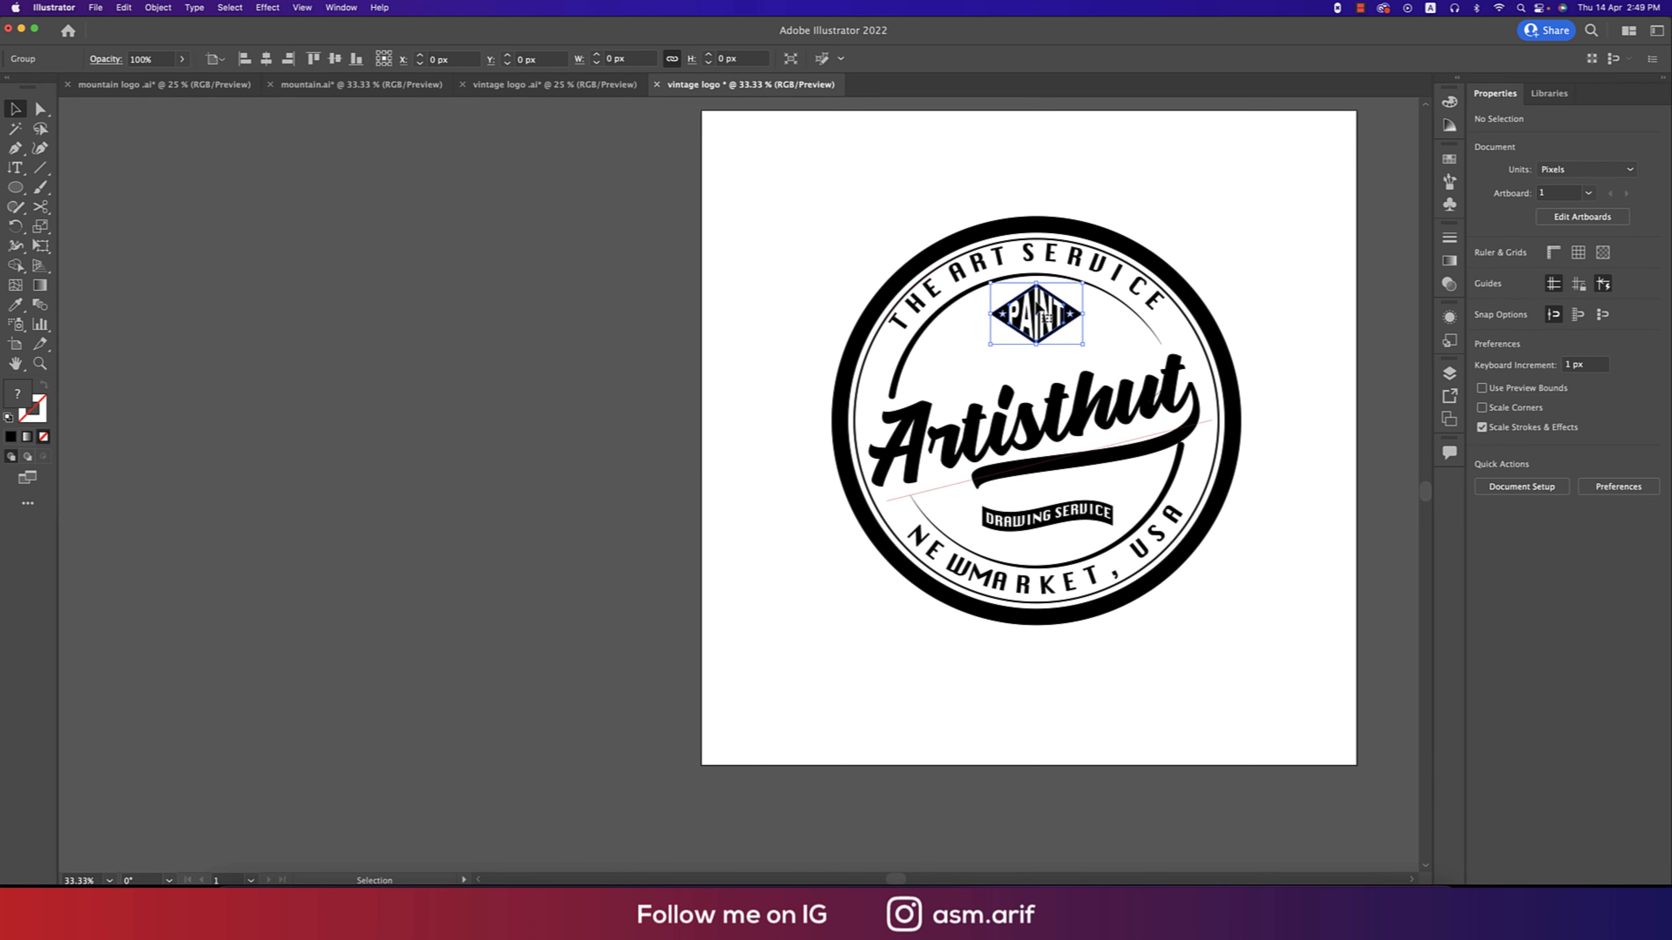
pyautogui.moveTo(776, 186); pyautogui.dragTo(1336, 784)
pyautogui.hscroll(5, 1079, 668)
pyautogui.moveTo(822, 552); pyautogui.dragTo(1379, 569)
pyautogui.moveTo(1286, 646); pyautogui.dragTo(1035, 659)
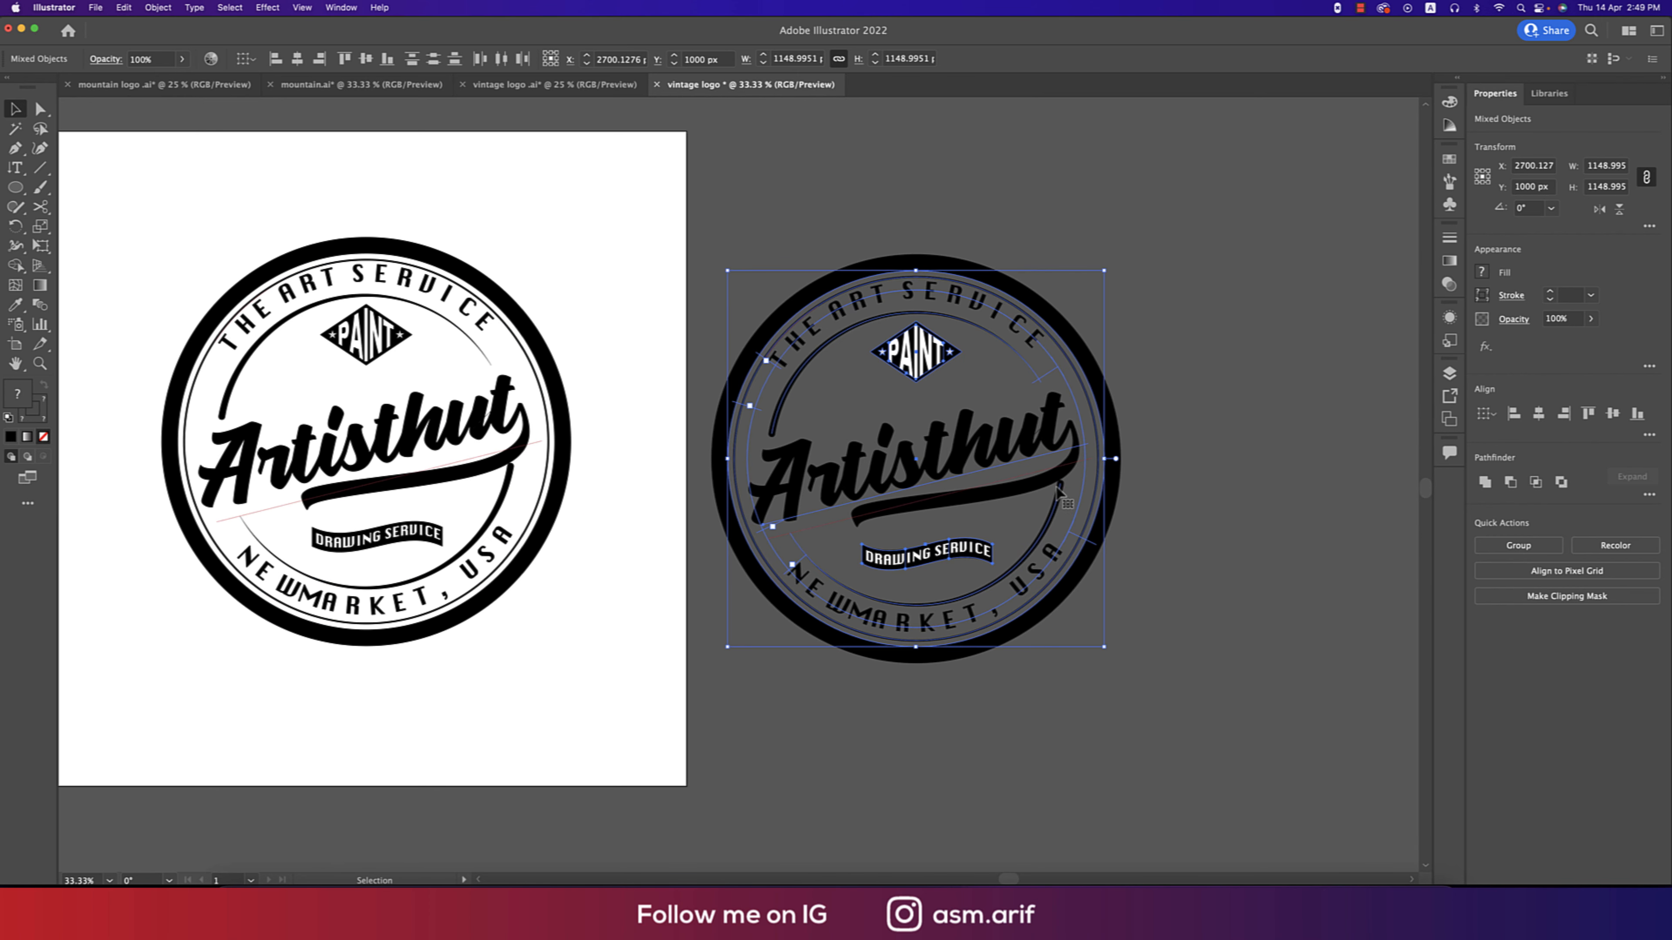
# Expand the appearance of the copied badge and expand all its text and strokes into outlined shapes.
pyautogui.click(151, 8)
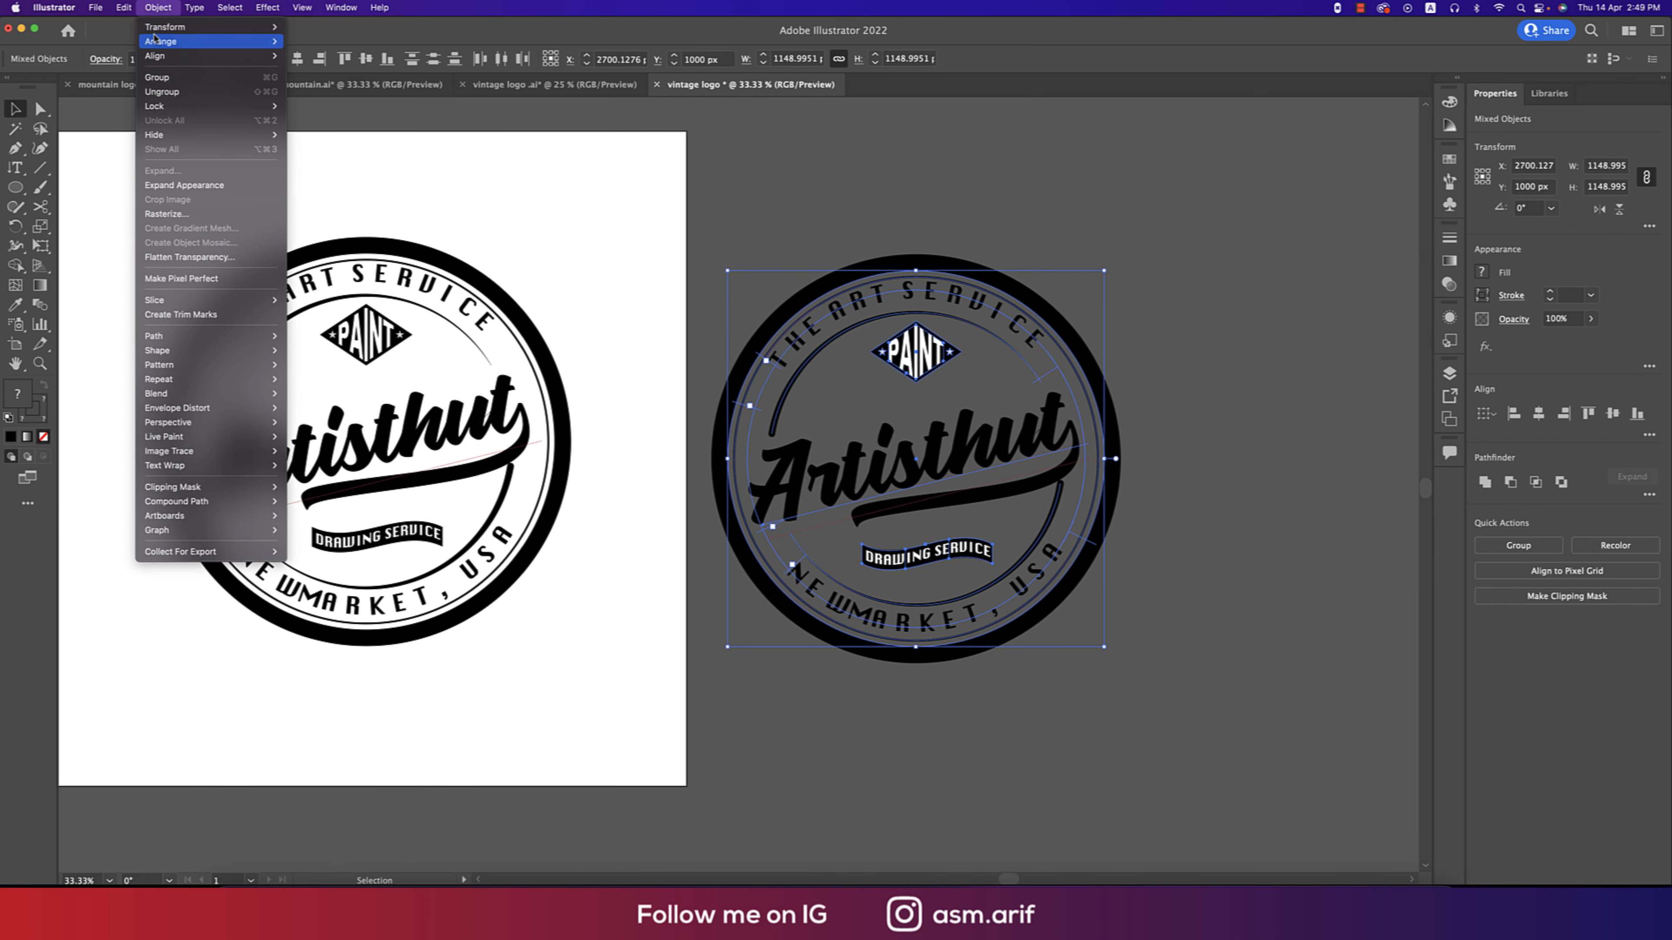
pyautogui.click(178, 179)
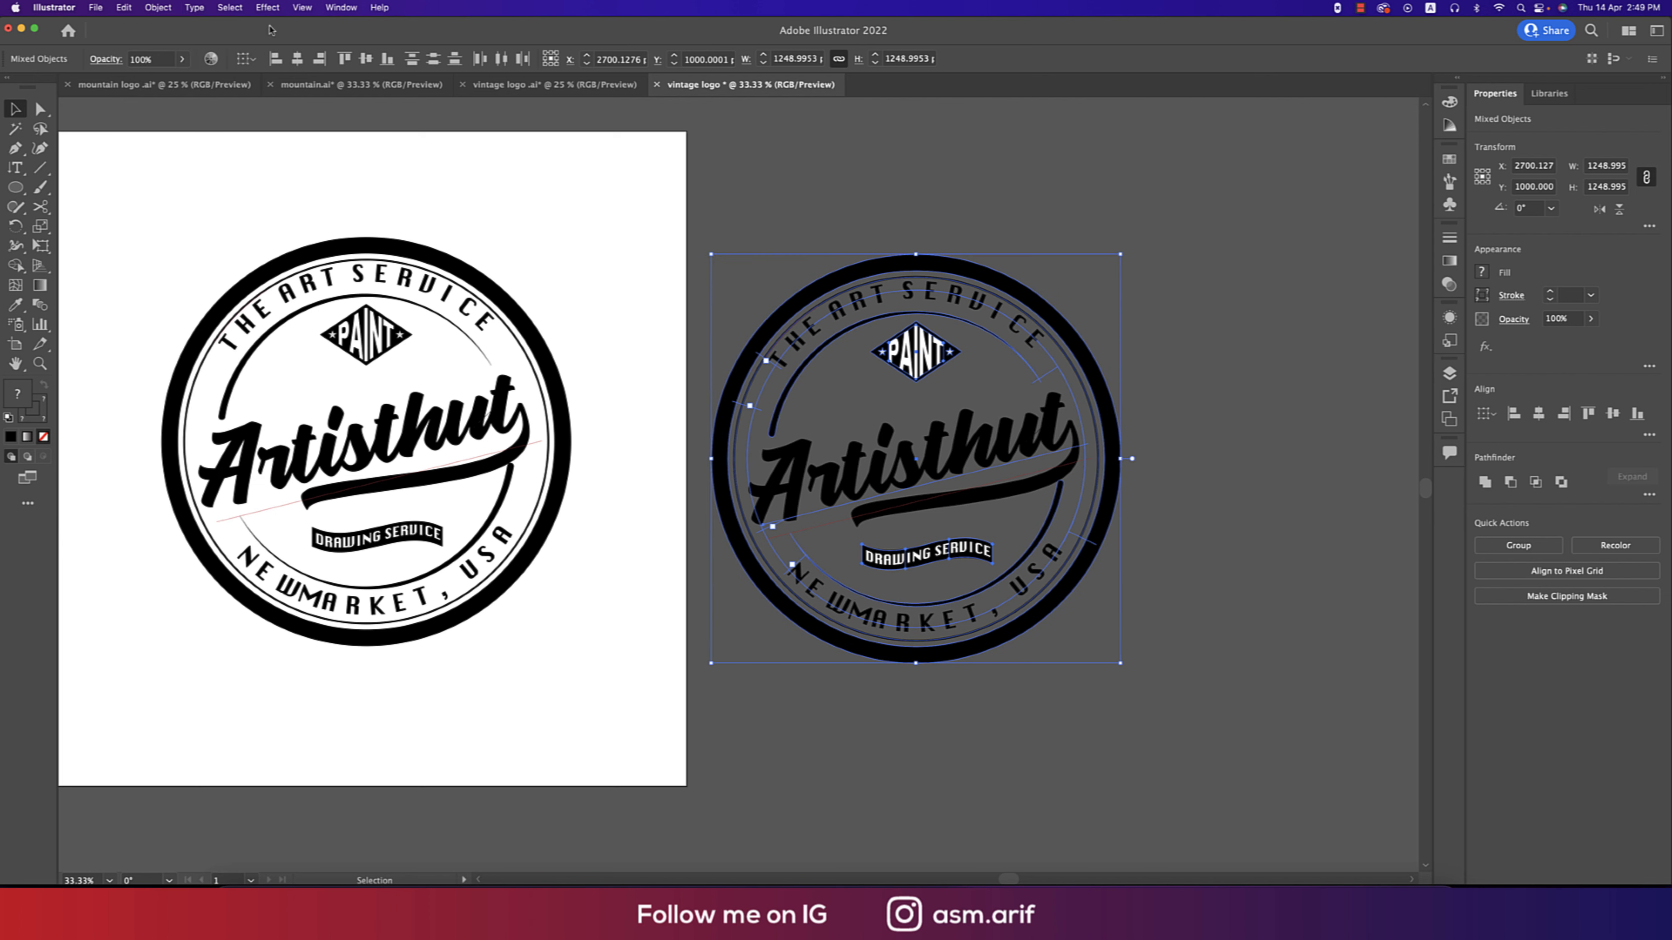
pyautogui.click(160, 13)
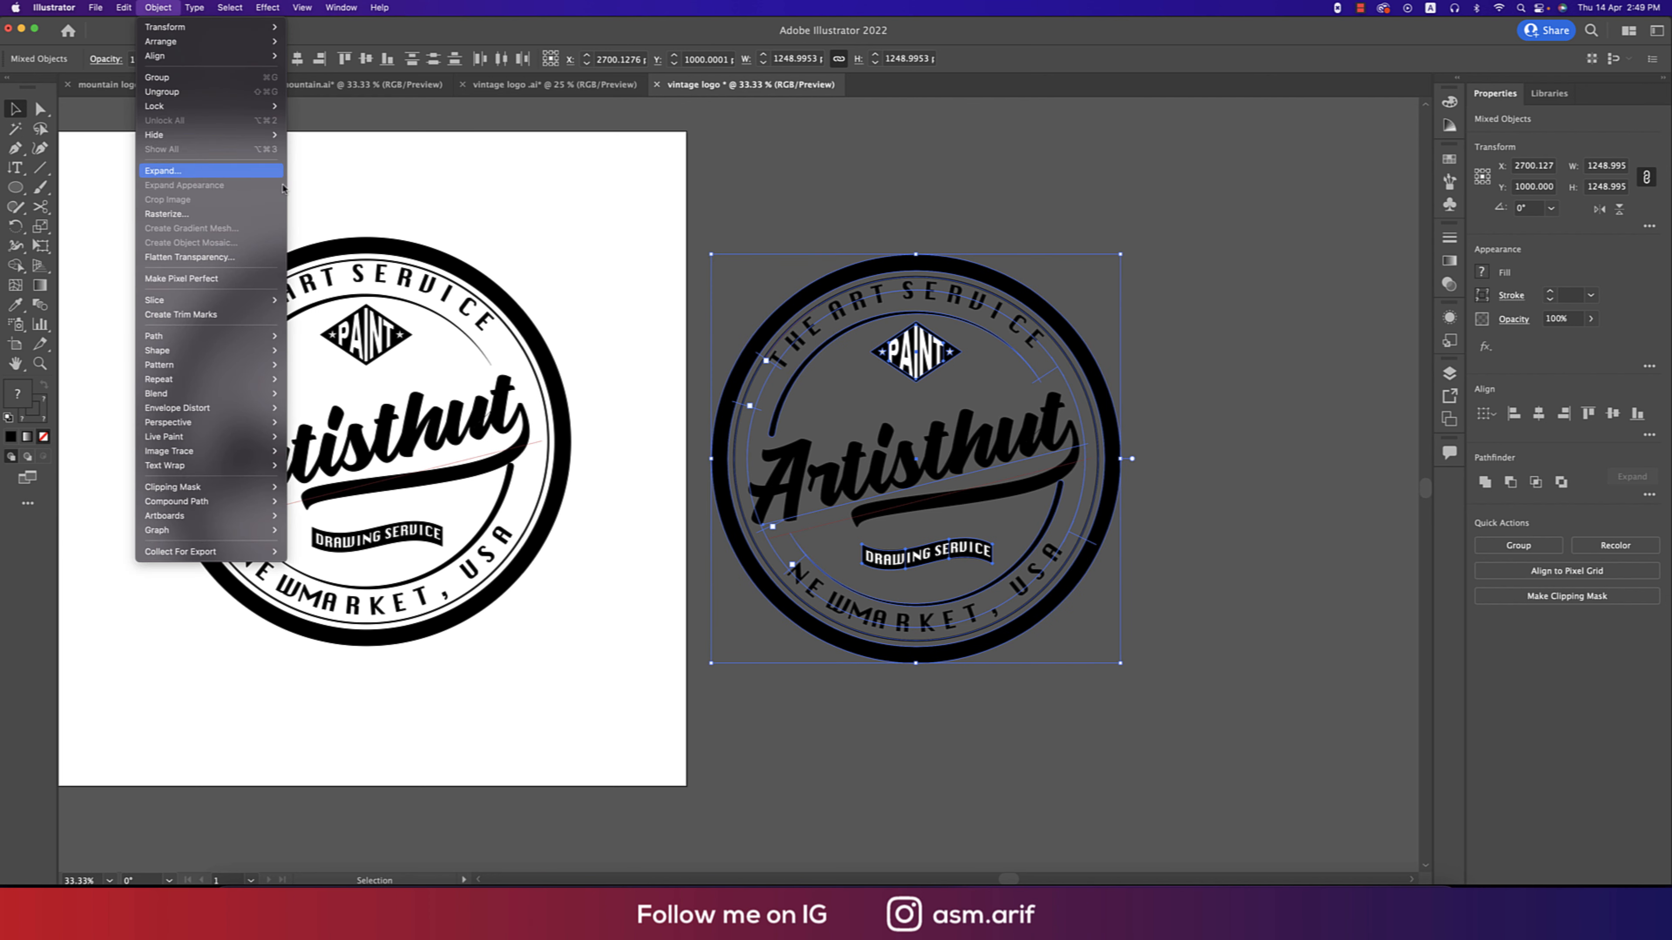
pyautogui.click(174, 168)
pyautogui.click(1199, 476)
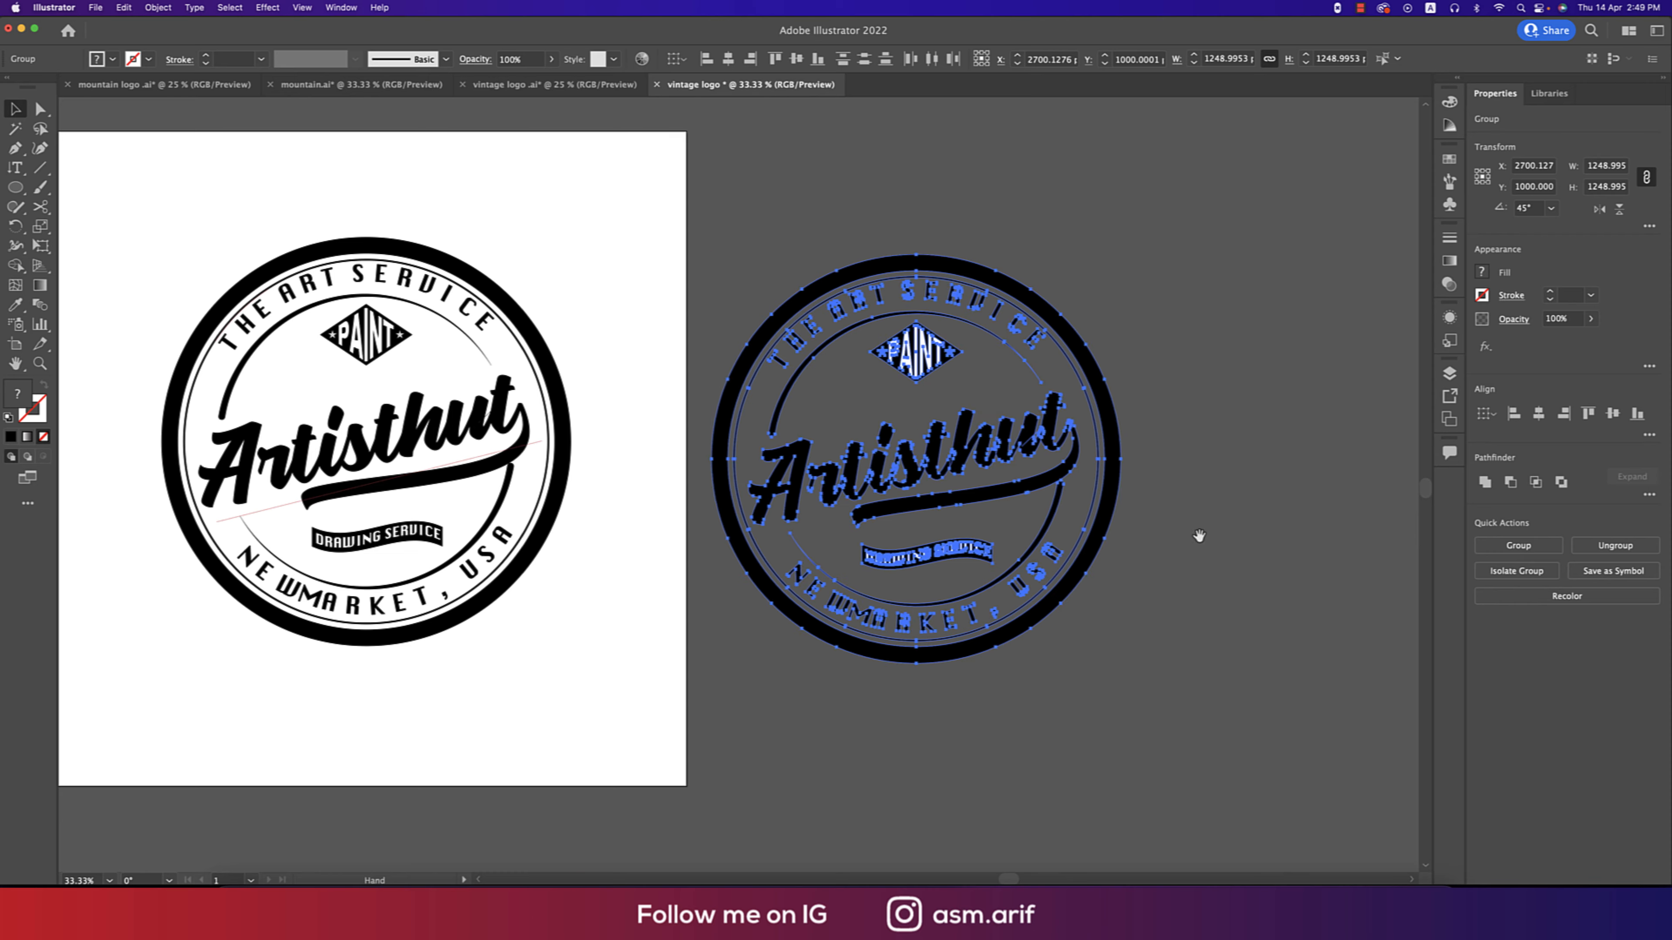
# Ungroup the PAINT diamond in the copied badge.
pyautogui.hscroll(-2, 1267, 532)
pyautogui.click(1267, 532)
pyautogui.scroll(1, 977, 446)
pyautogui.click(994, 356)
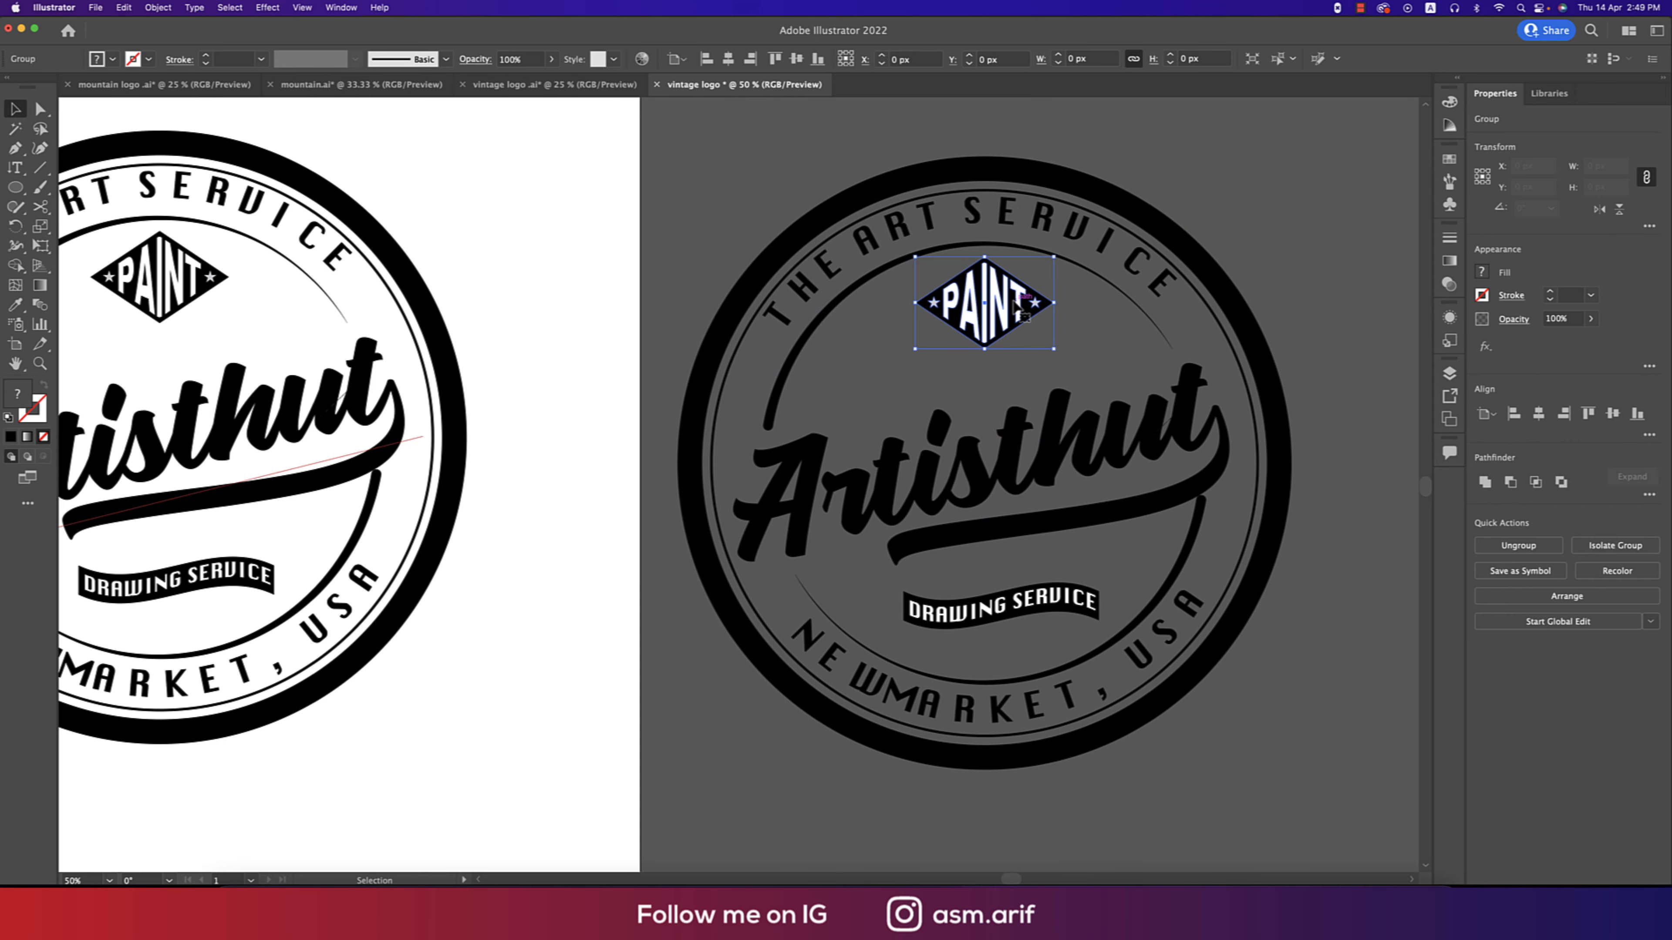
pyautogui.rightClick(1042, 314)
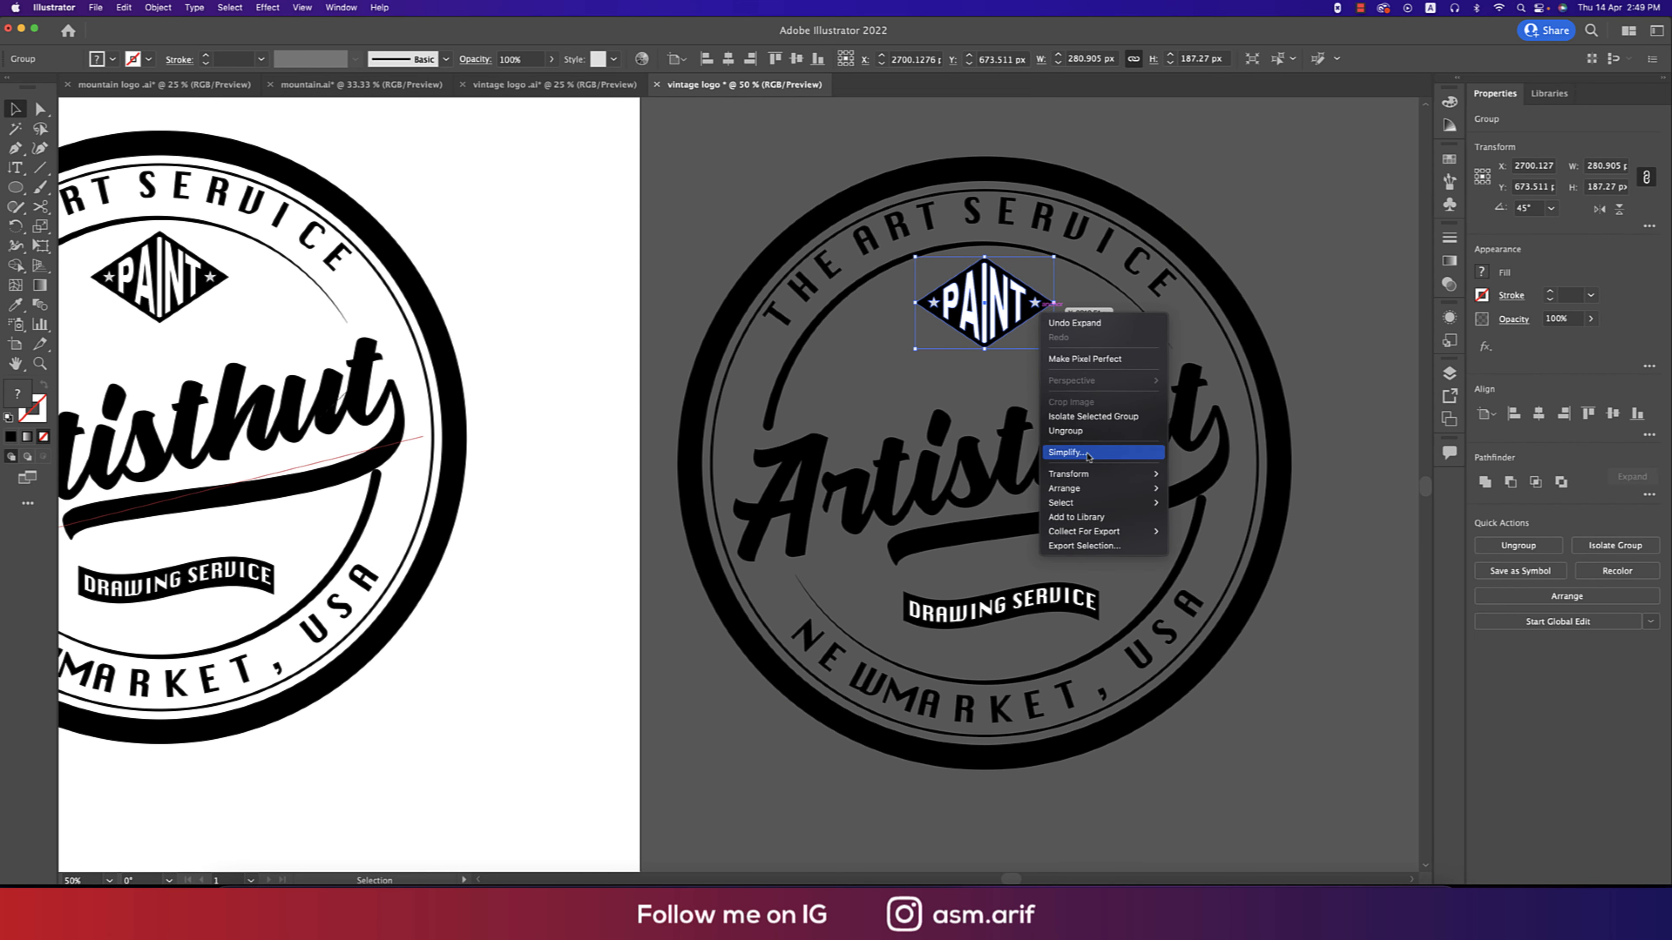
pyautogui.click(1091, 437)
pyautogui.click(1048, 324)
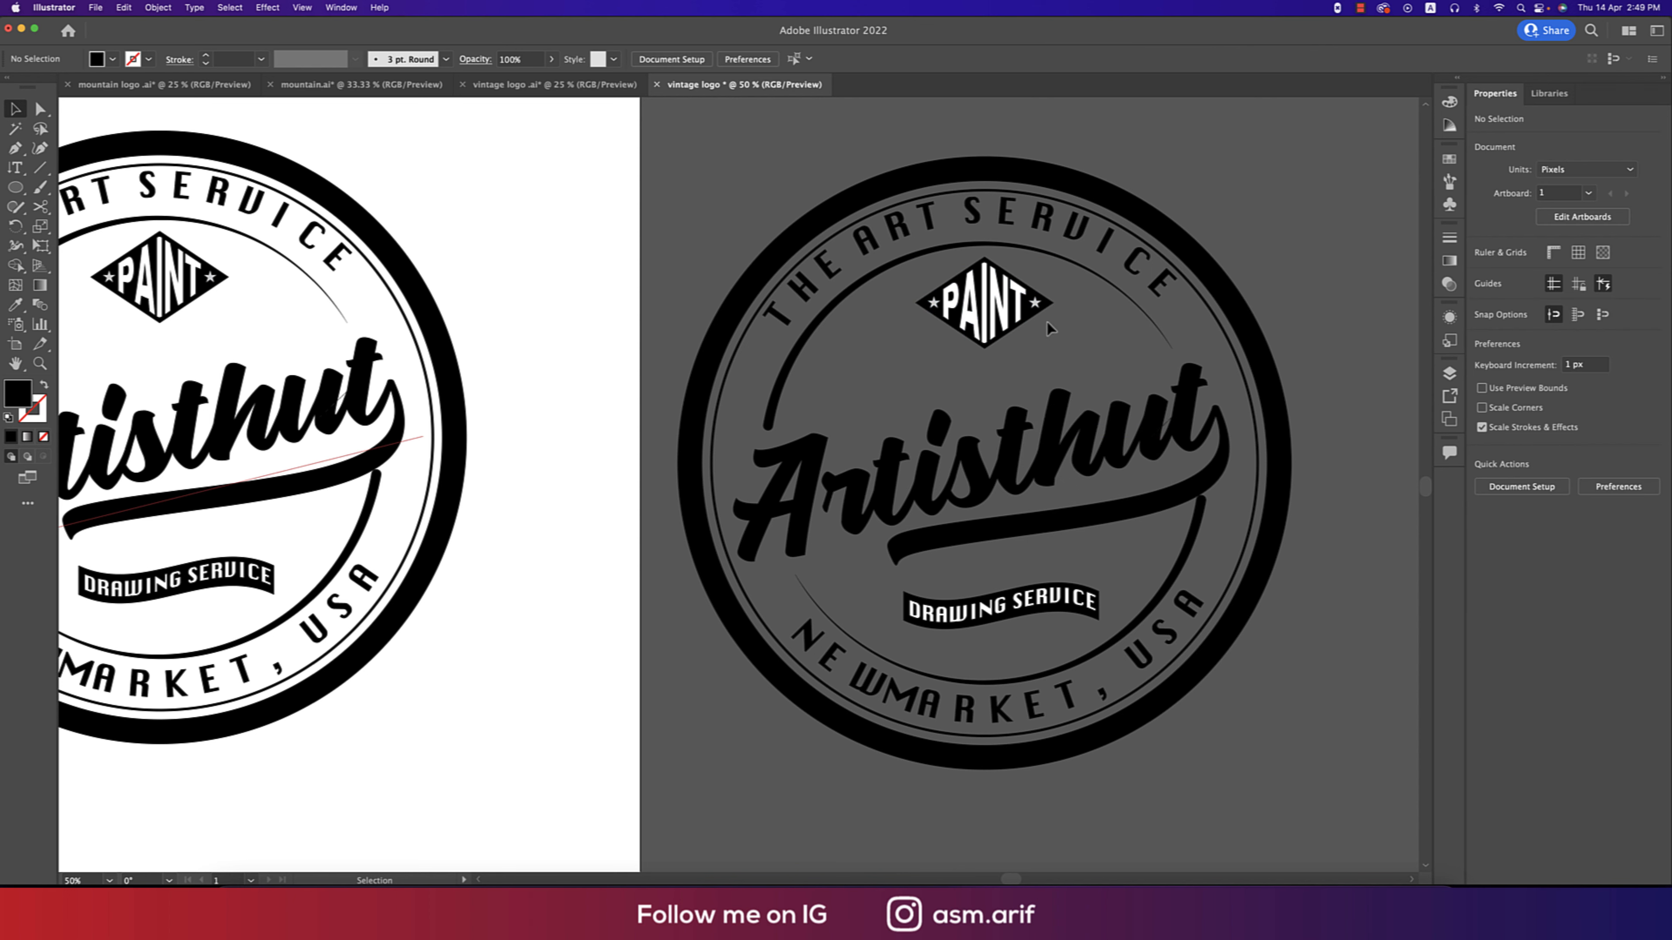
# Try to cut the PAINT lettering out of the copied diamond with Minus Front.
pyautogui.click(1046, 310)
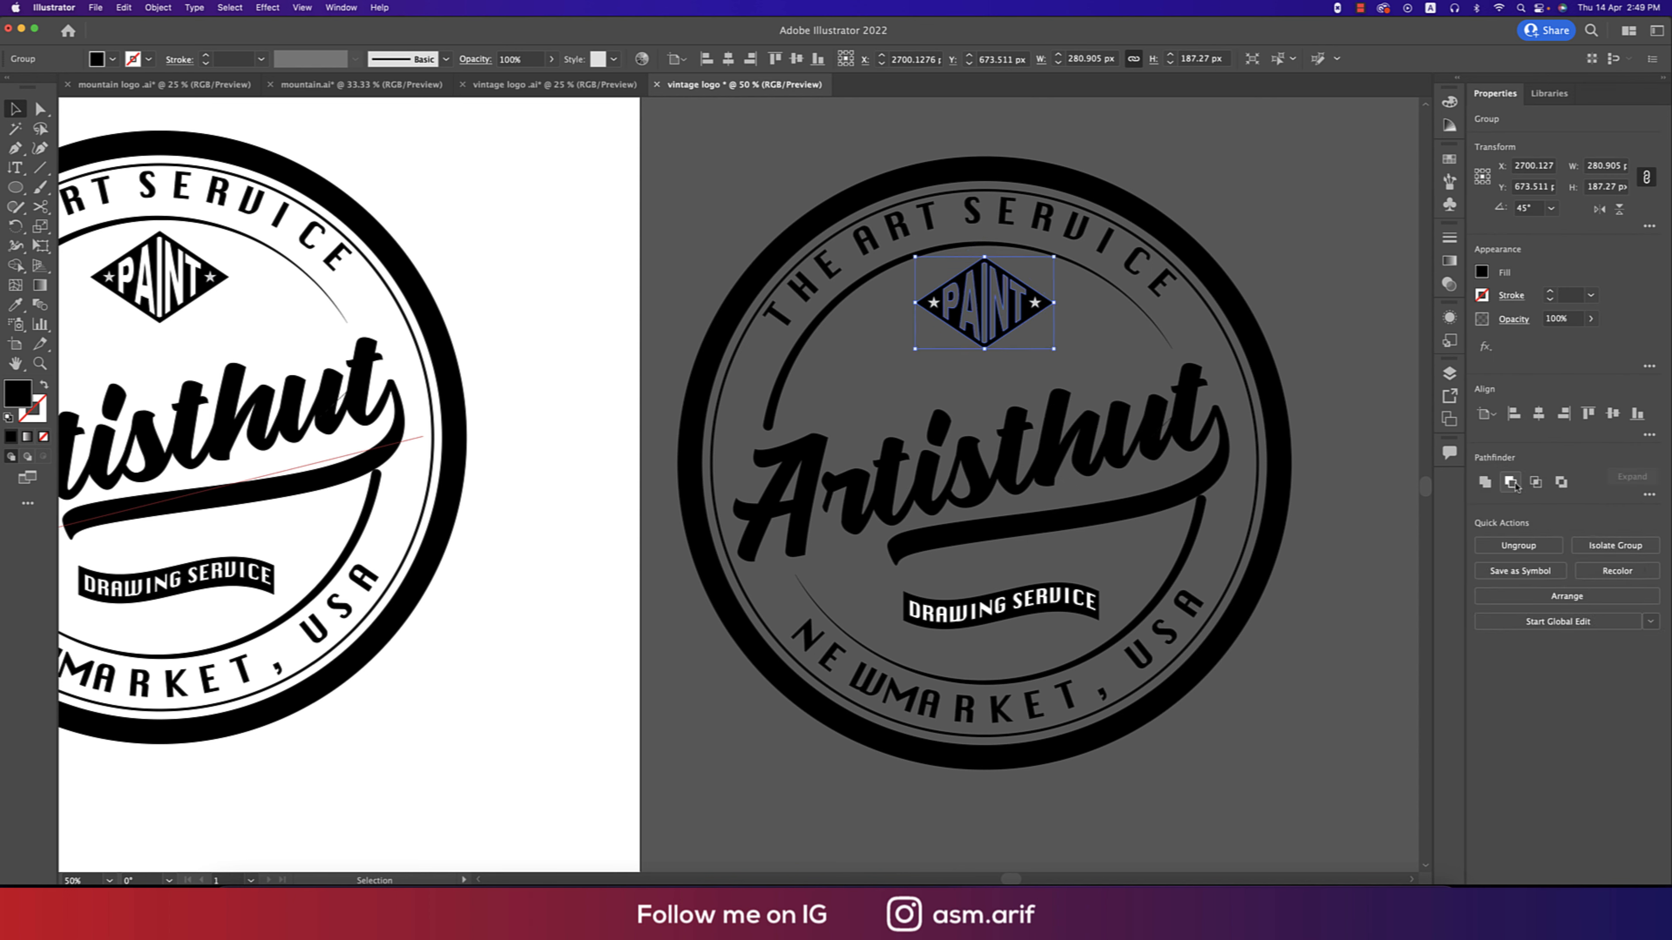
pyautogui.press('super+z')
pyautogui.click(1128, 331)
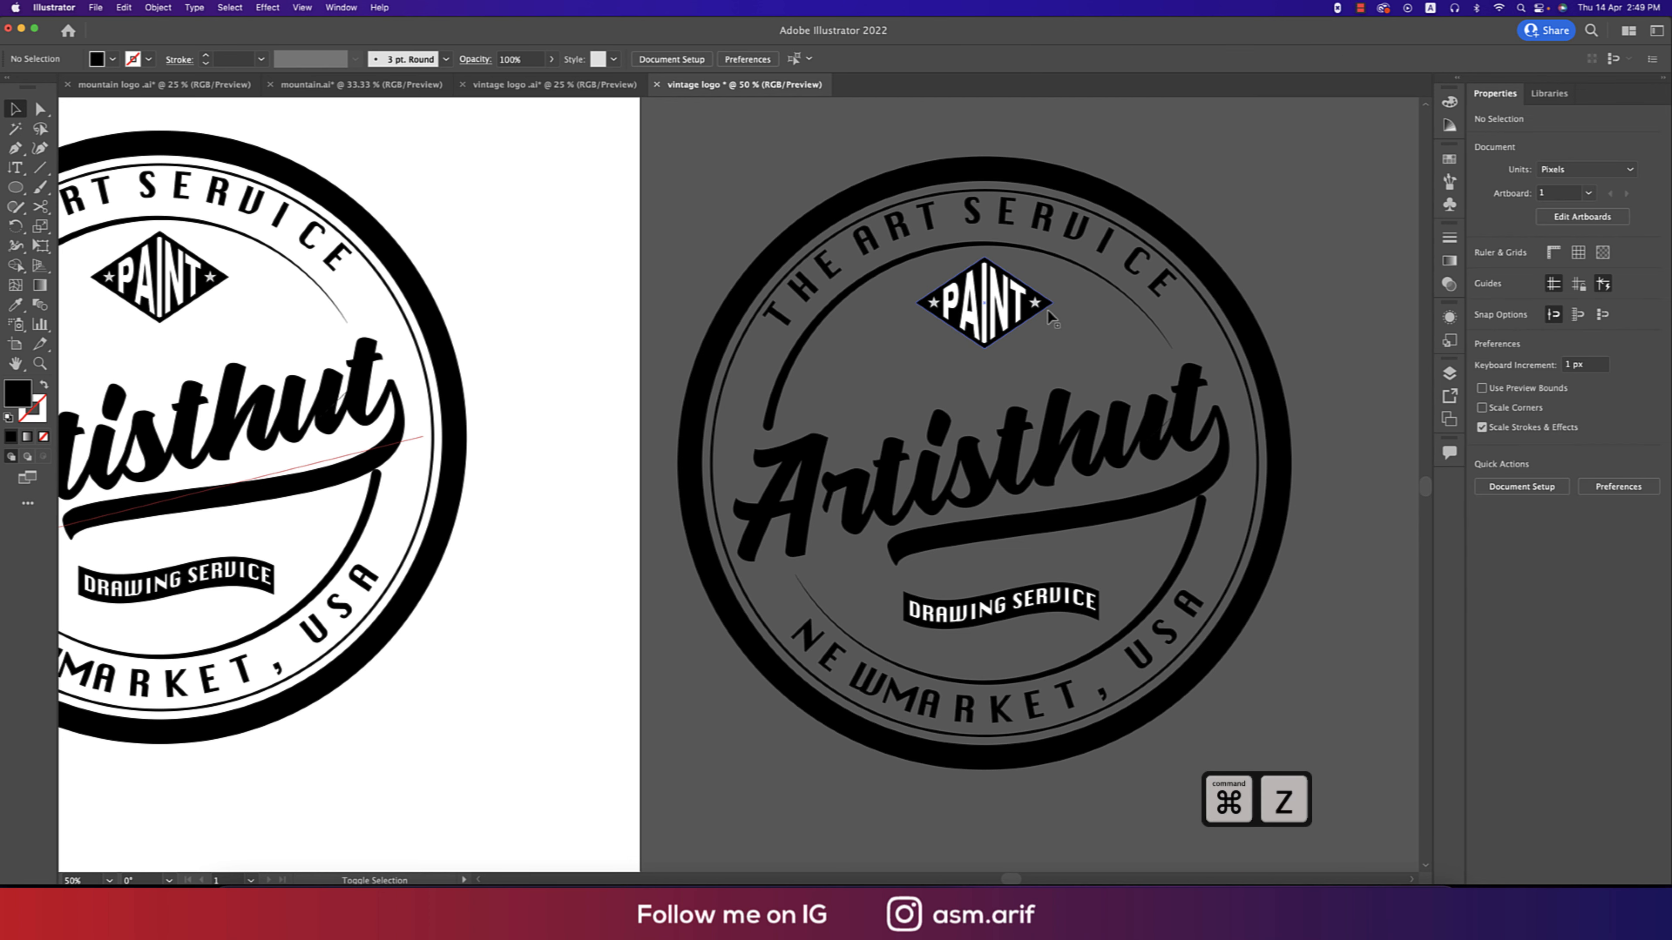
# Subtract the stars and PAINT lettering together from the copied badge's diamond with Minus Front.
pyautogui.scroll(2, 1035, 308)
pyautogui.click(1042, 298)
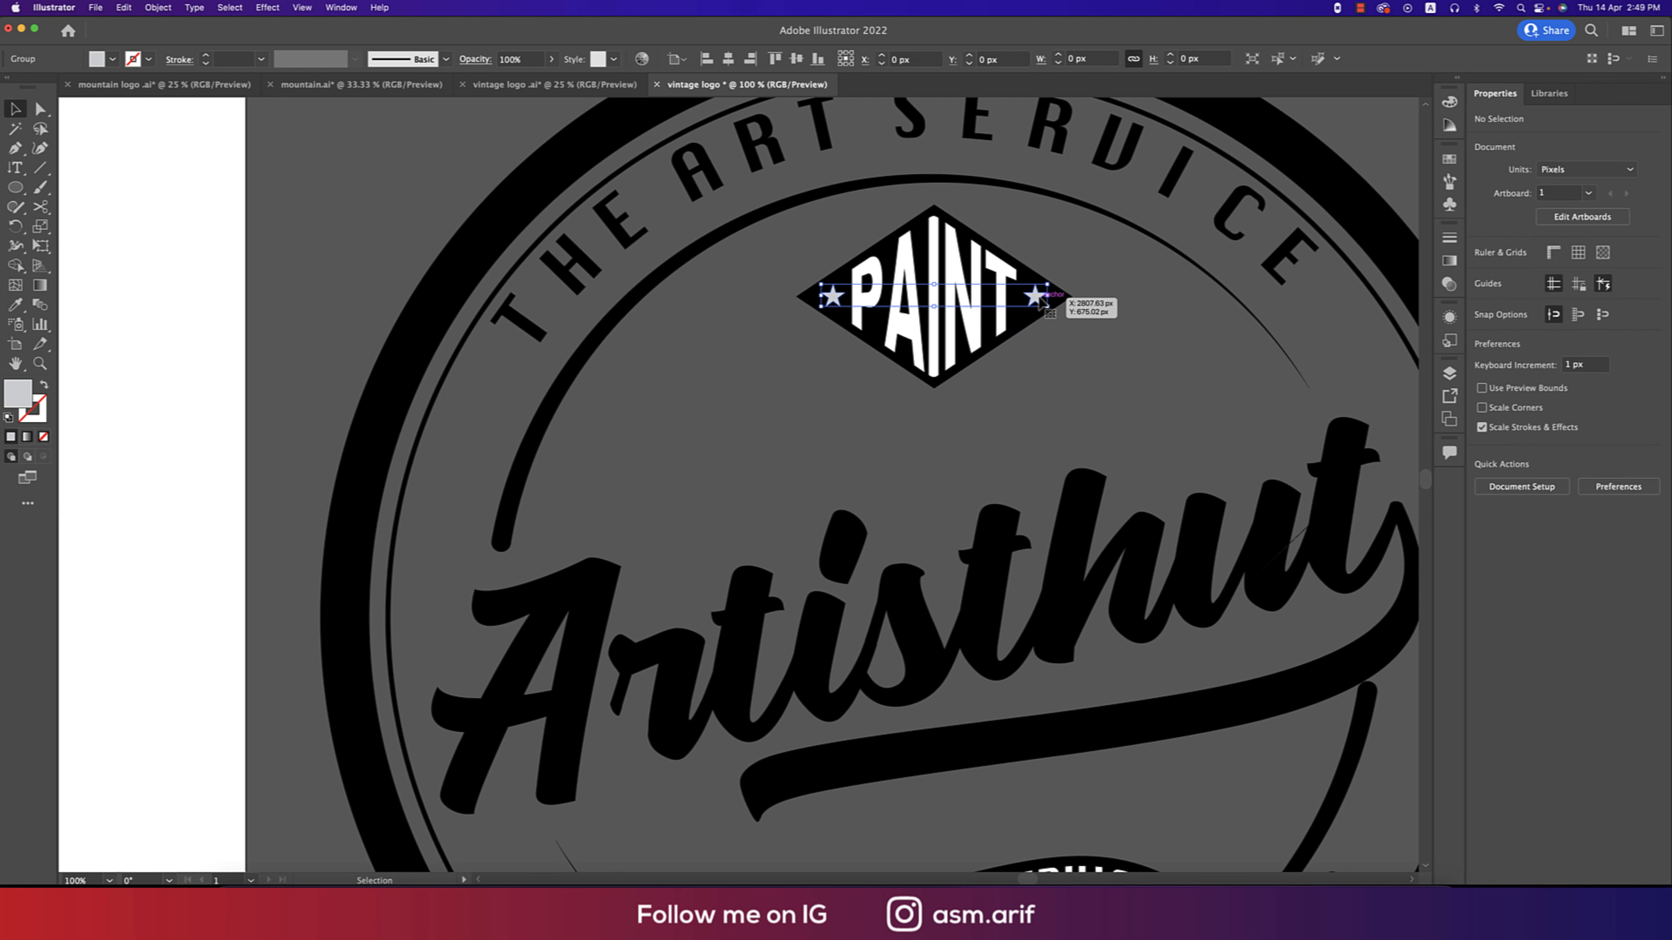
pyautogui.keyDown('shift'); pyautogui.click(877, 276); pyautogui.keyUp('shift')
pyautogui.keyDown('shift'); pyautogui.click(1056, 288); pyautogui.keyUp('shift')
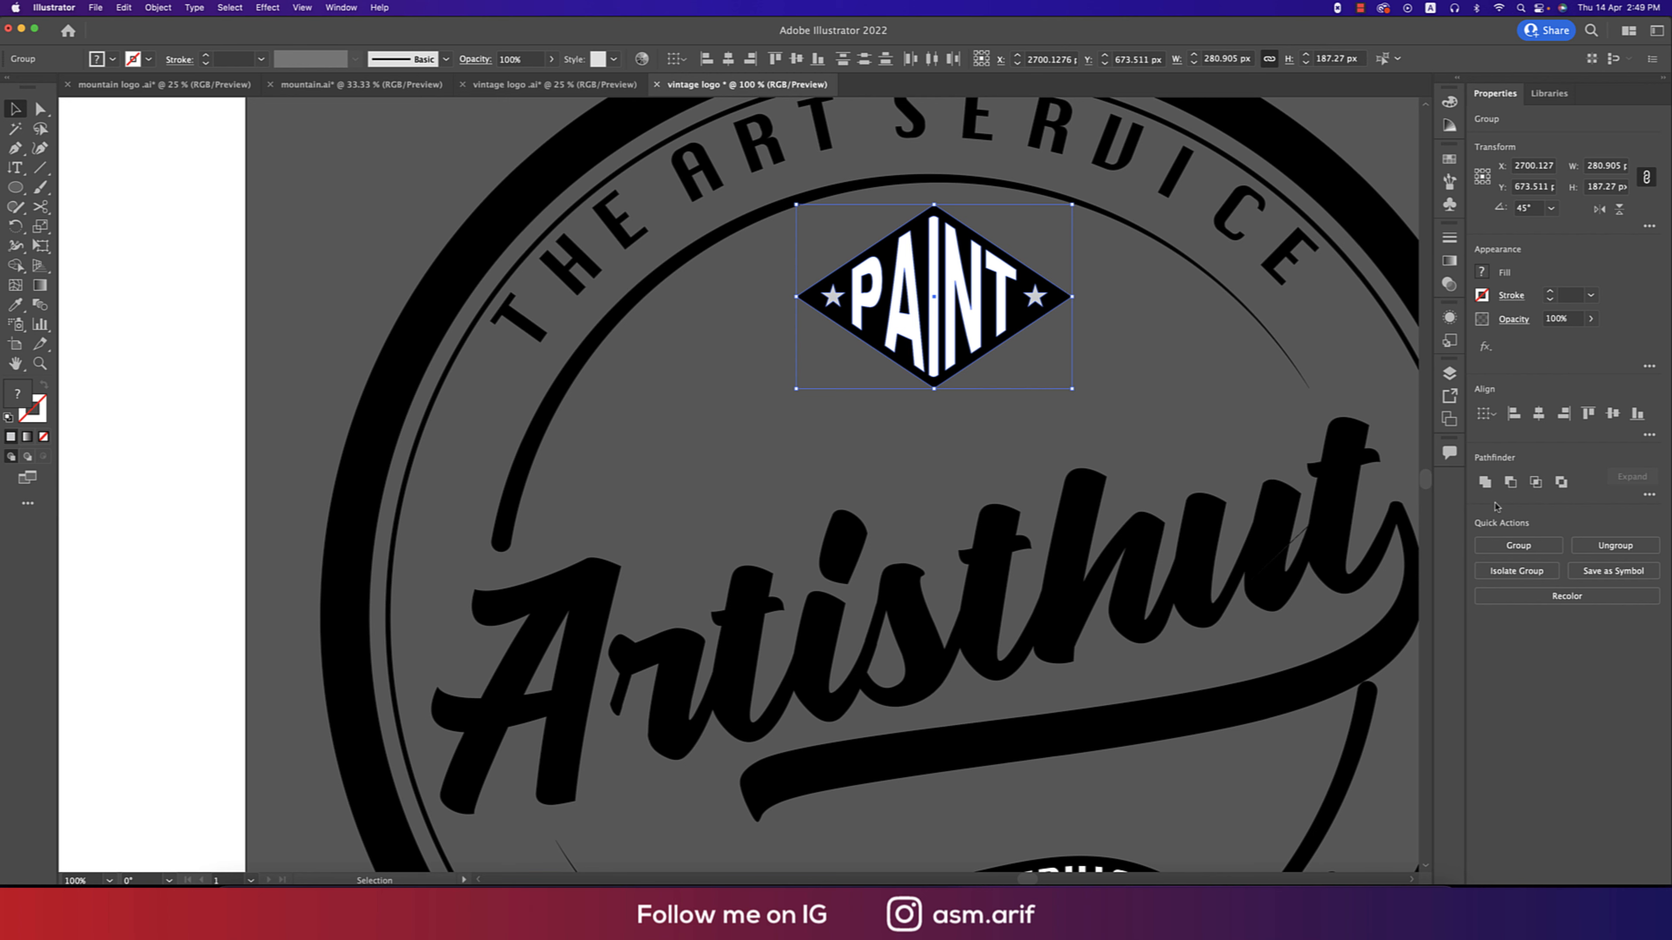
pyautogui.click(1511, 483)
# Ungroup the copied badge's DRAWING SERVICE banner and subtract its lettering from the banner shape with Minus Front.
pyautogui.scroll(-2, 1151, 417)
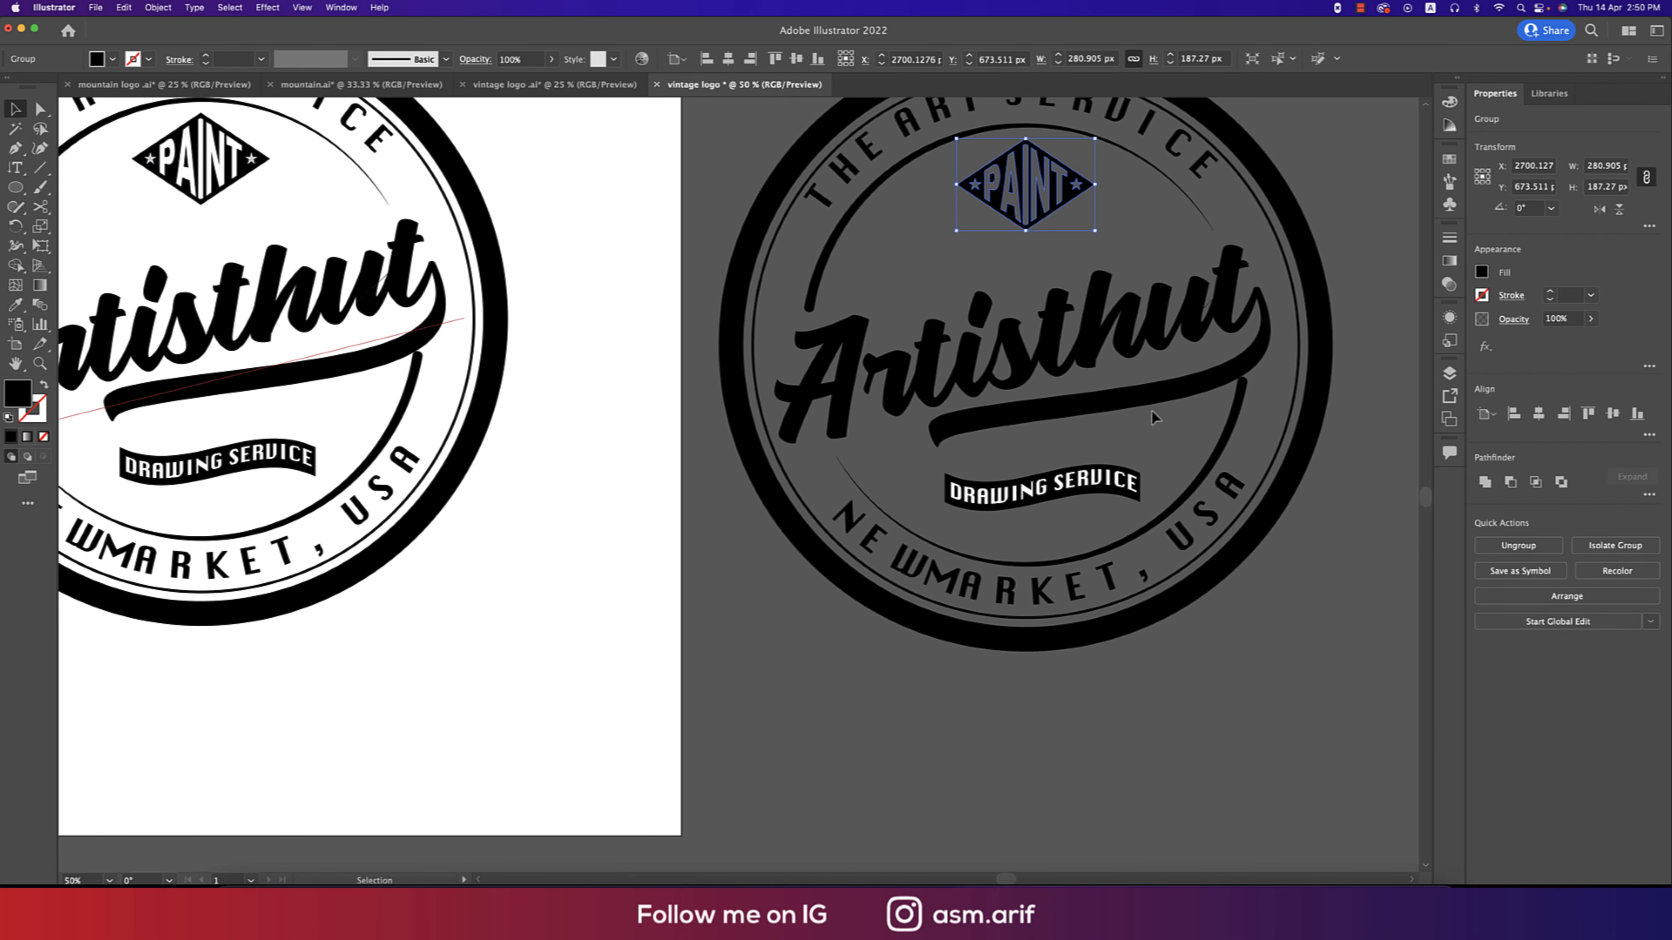
pyautogui.click(1124, 481)
pyautogui.rightClick(1123, 481)
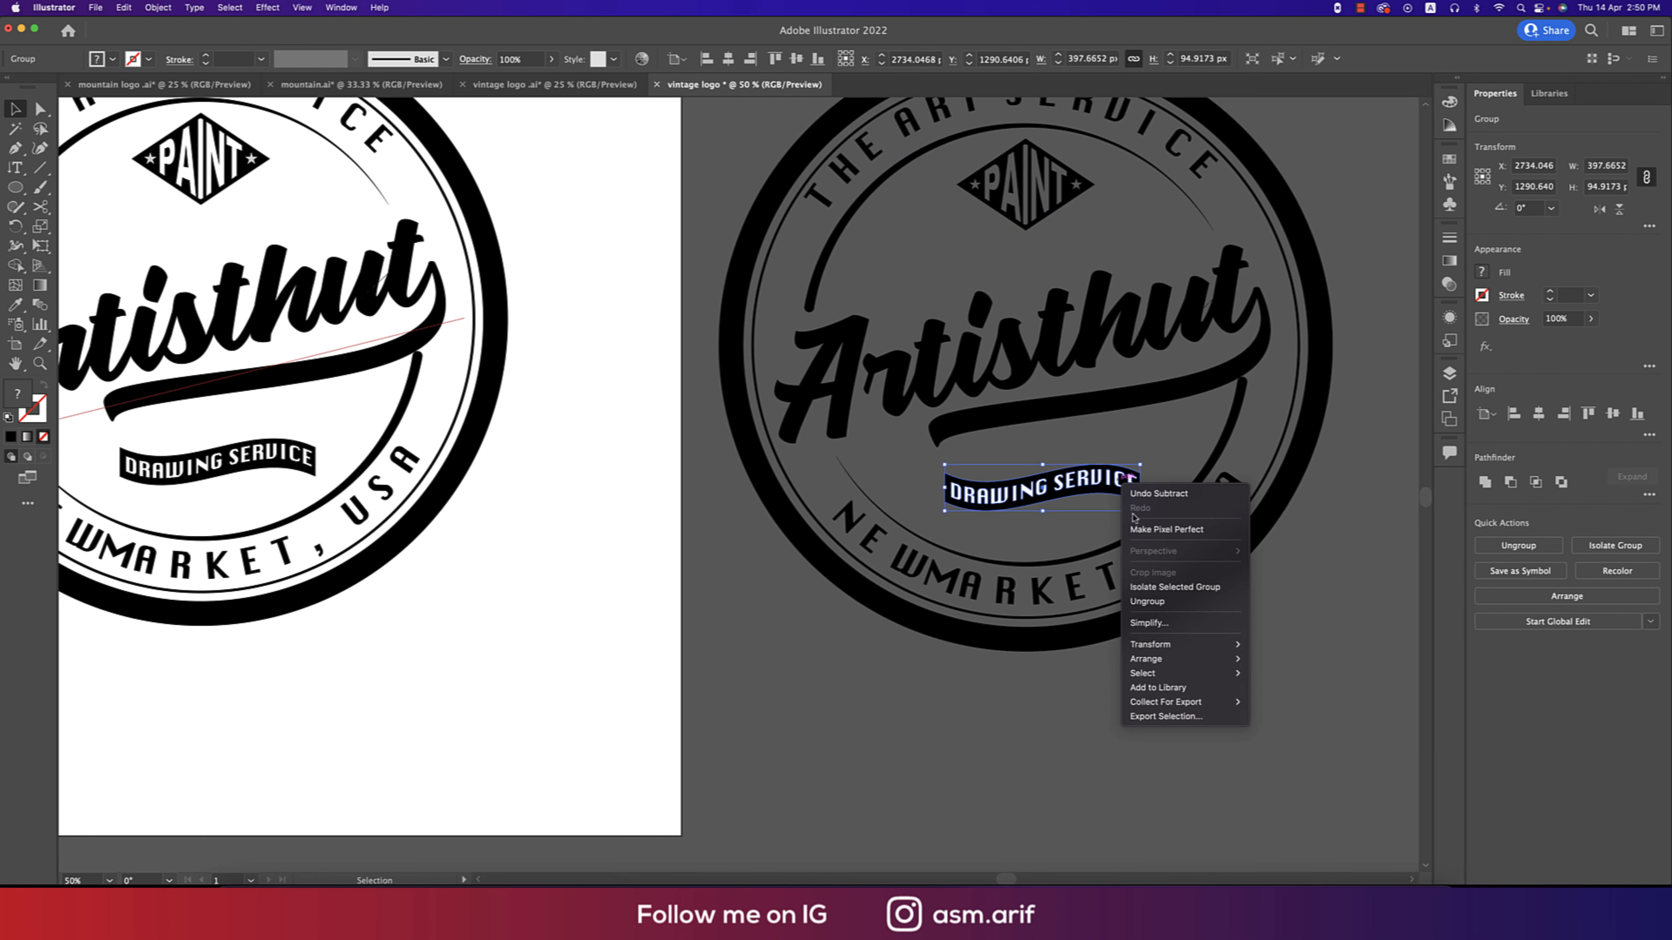
pyautogui.click(1162, 601)
pyautogui.click(1162, 470)
pyautogui.scroll(2, 1164, 465)
pyautogui.click(1104, 505)
pyautogui.keyDown('shift'); pyautogui.click(1107, 527); pyautogui.keyUp('shift')
pyautogui.click(1518, 483)
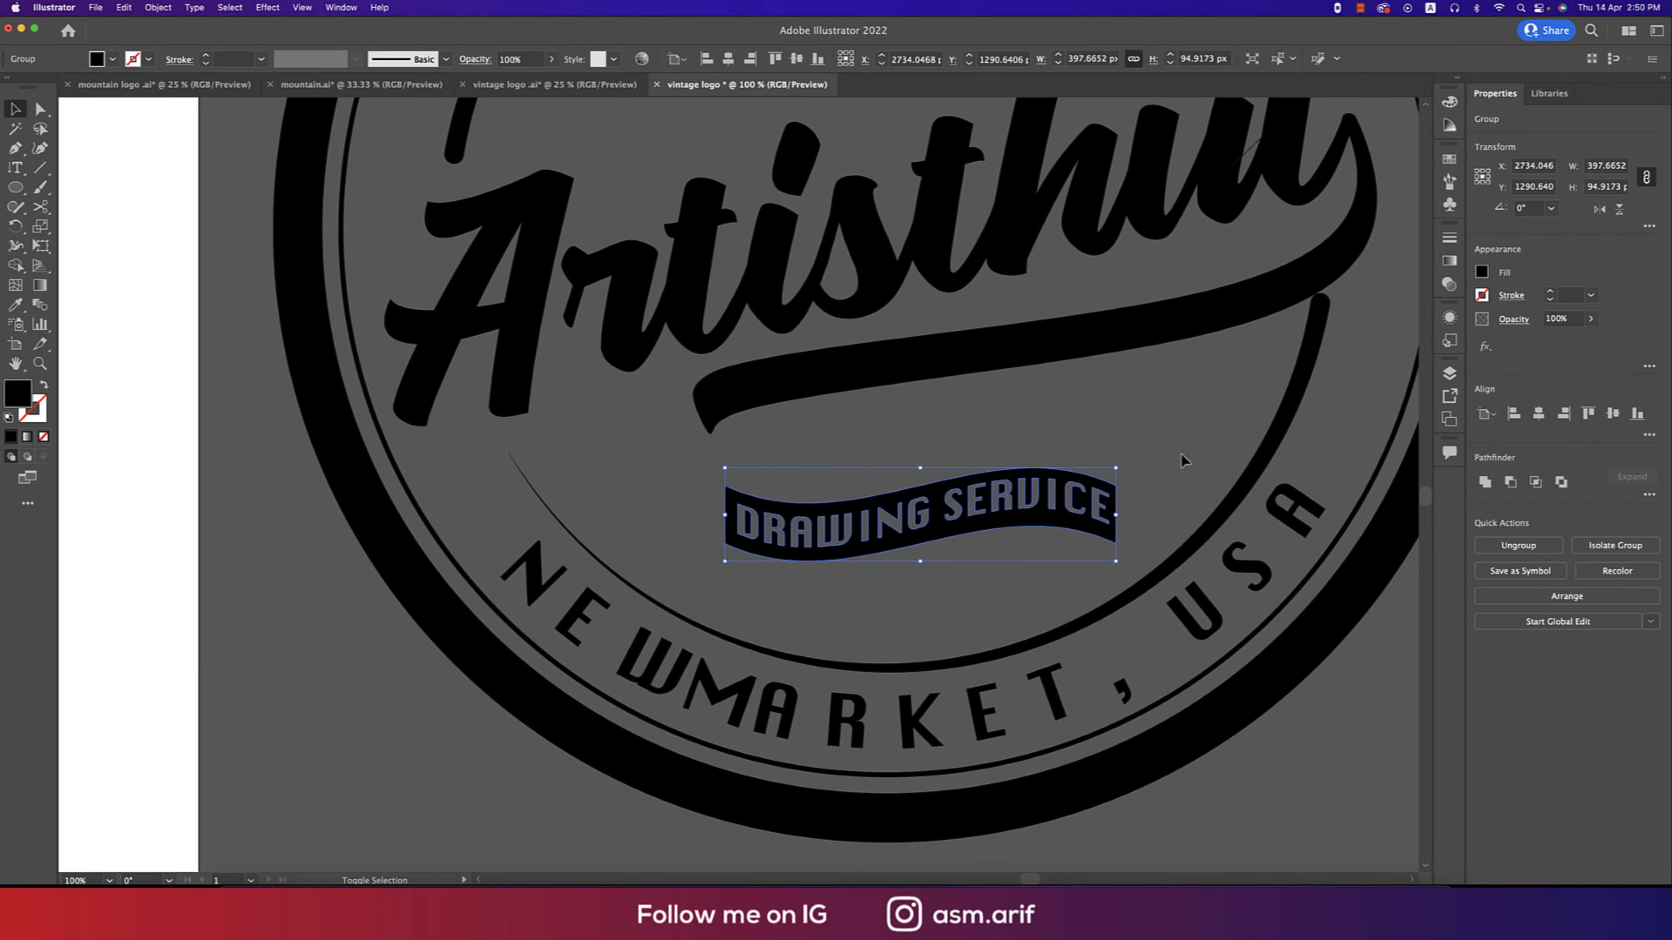
pyautogui.scroll(-2, 1181, 452)
pyautogui.click(1285, 577)
# Scale the copied badge to about 968 px wide and position it at the centre of a second artboard.
pyautogui.scroll(-2, 1286, 577)
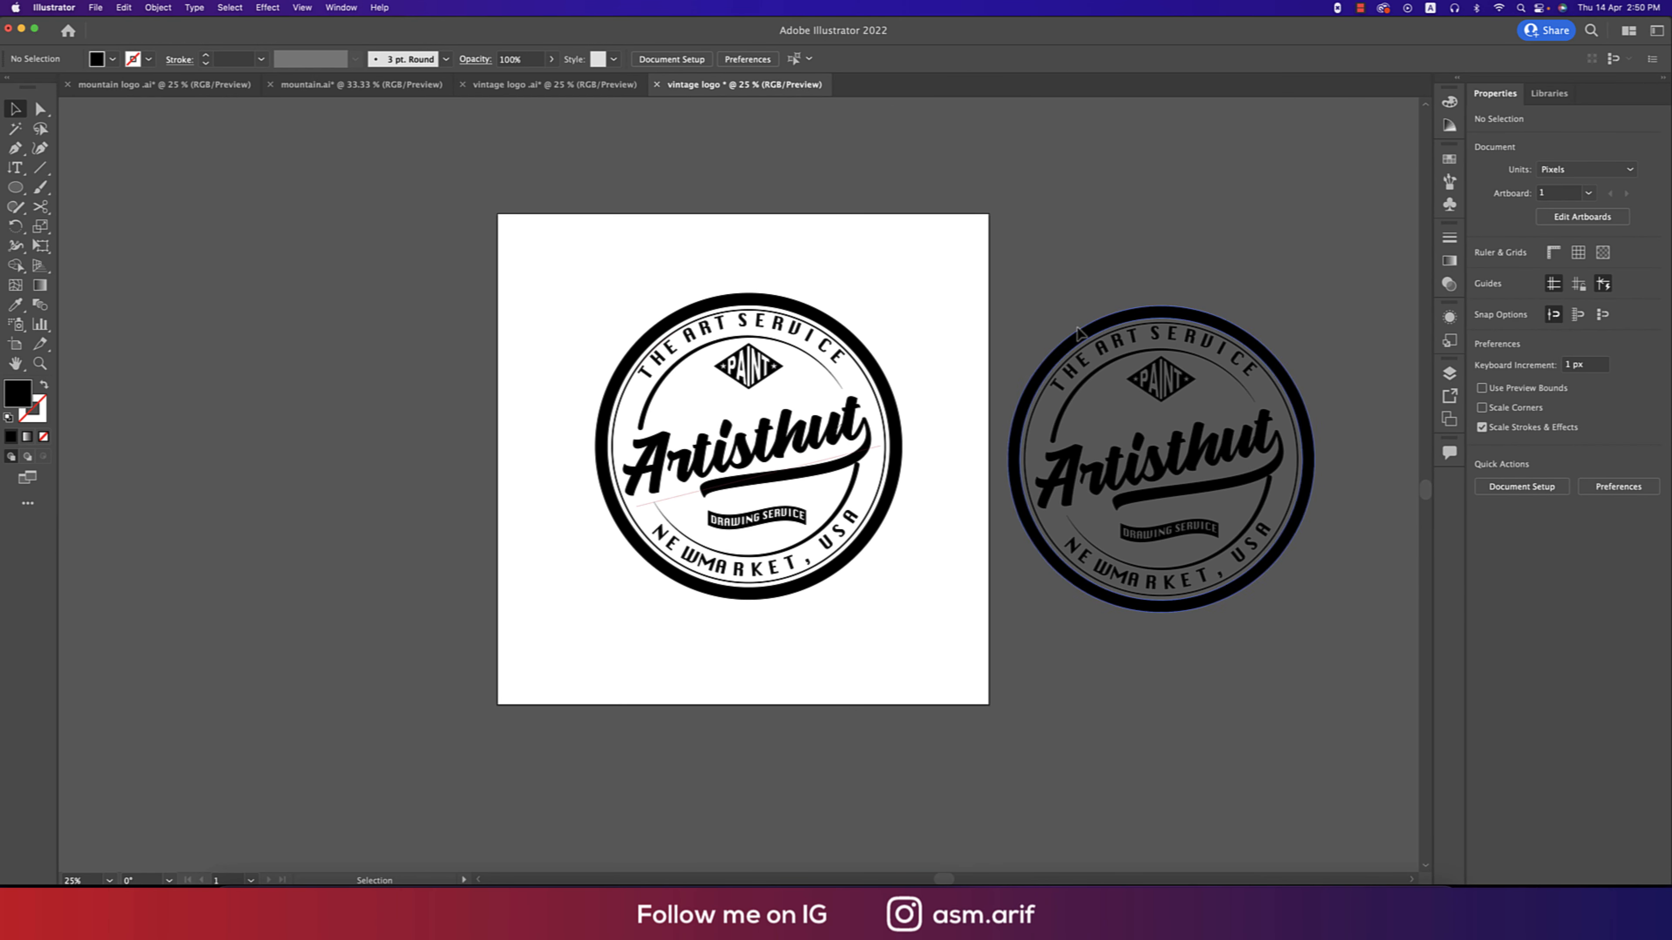
pyautogui.click(1287, 577)
pyautogui.moveTo(1325, 467); pyautogui.dragTo(1275, 465)
pyautogui.hscroll(5, 958, 494)
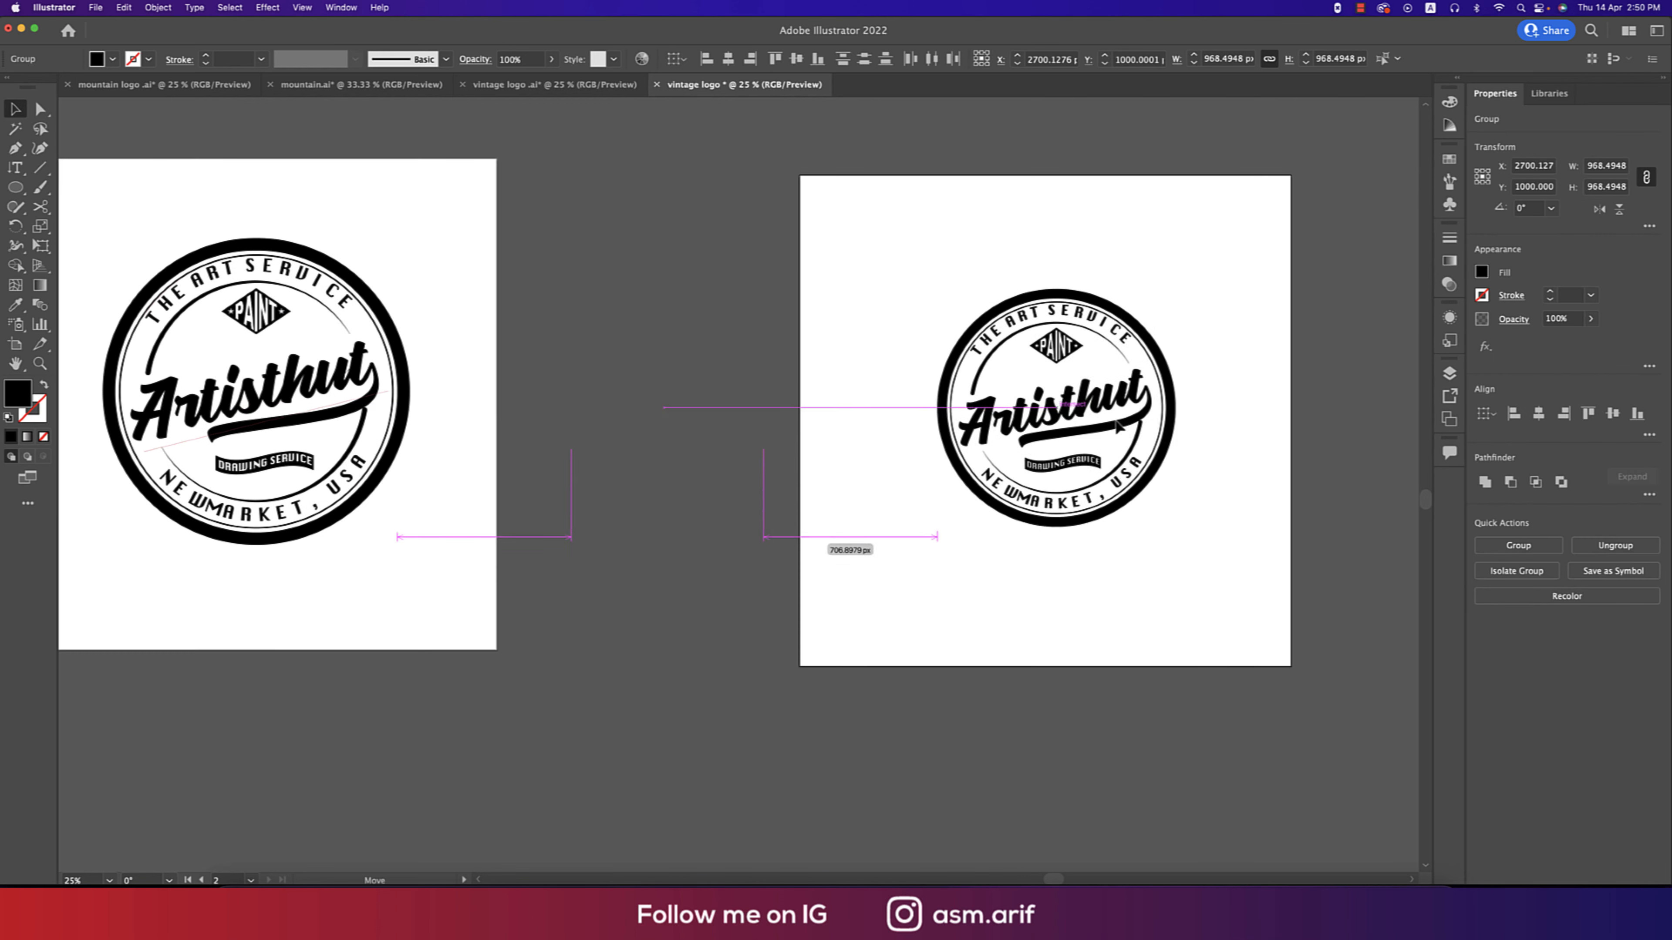
pyautogui.moveTo(1117, 427); pyautogui.dragTo(1112, 436)
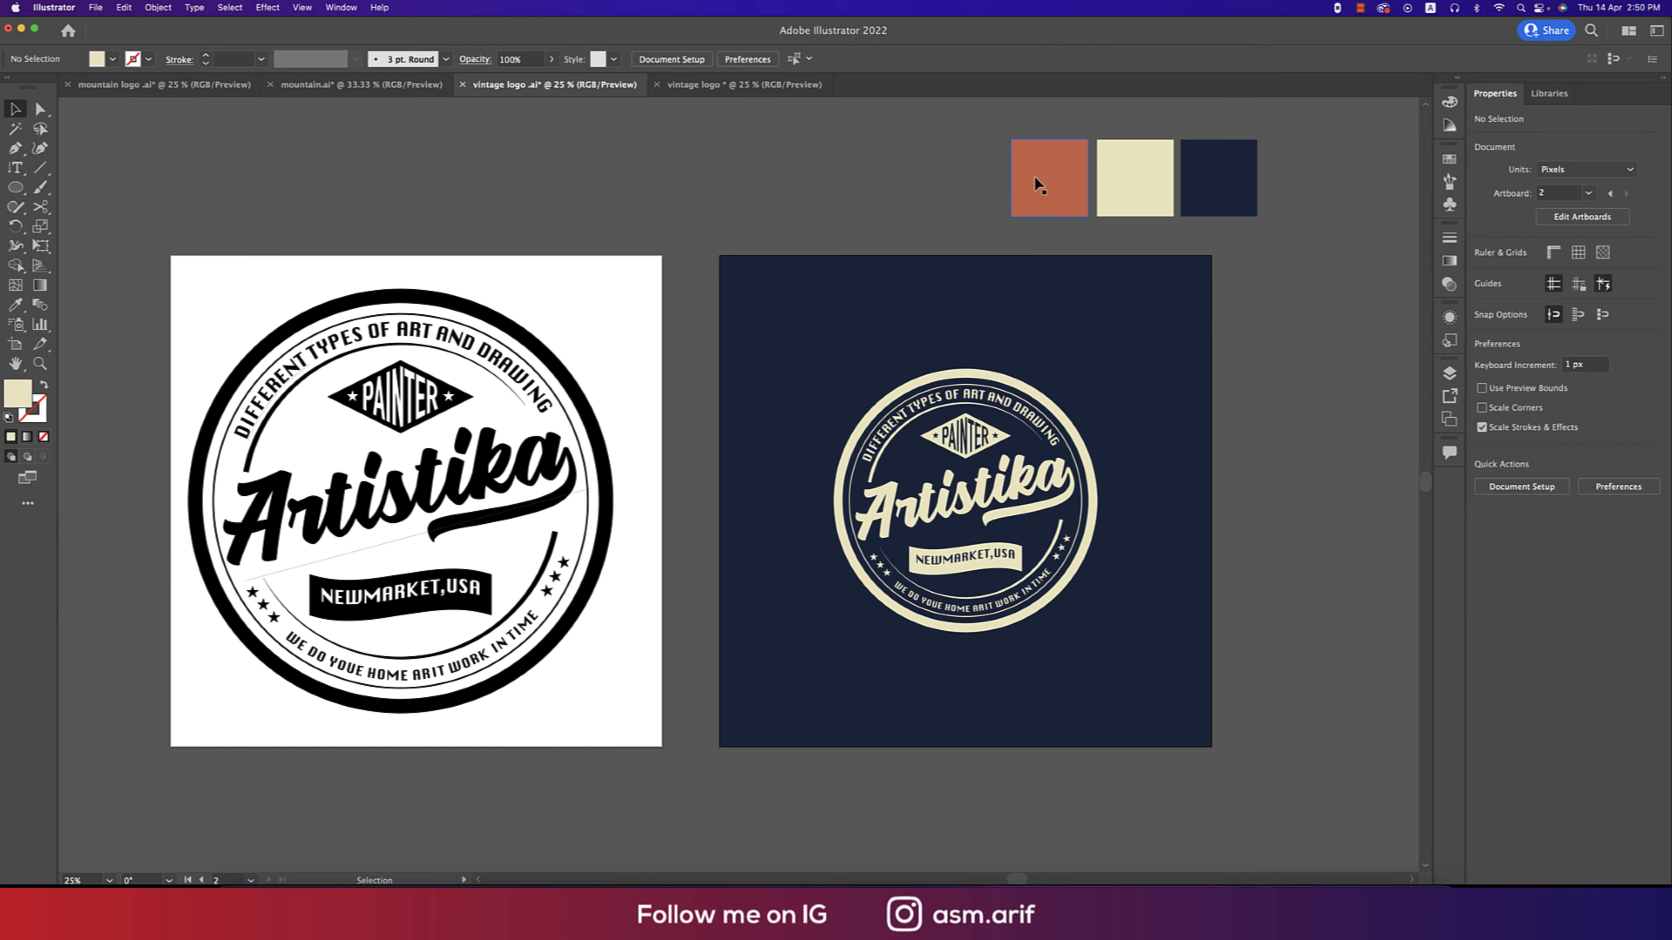
# Copy the orange, cream and navy colour squares from the vintage logo .ai document and place them beside the second artboard.
pyautogui.moveTo(979, 164); pyautogui.dragTo(1306, 157)
pyautogui.press('super+c')
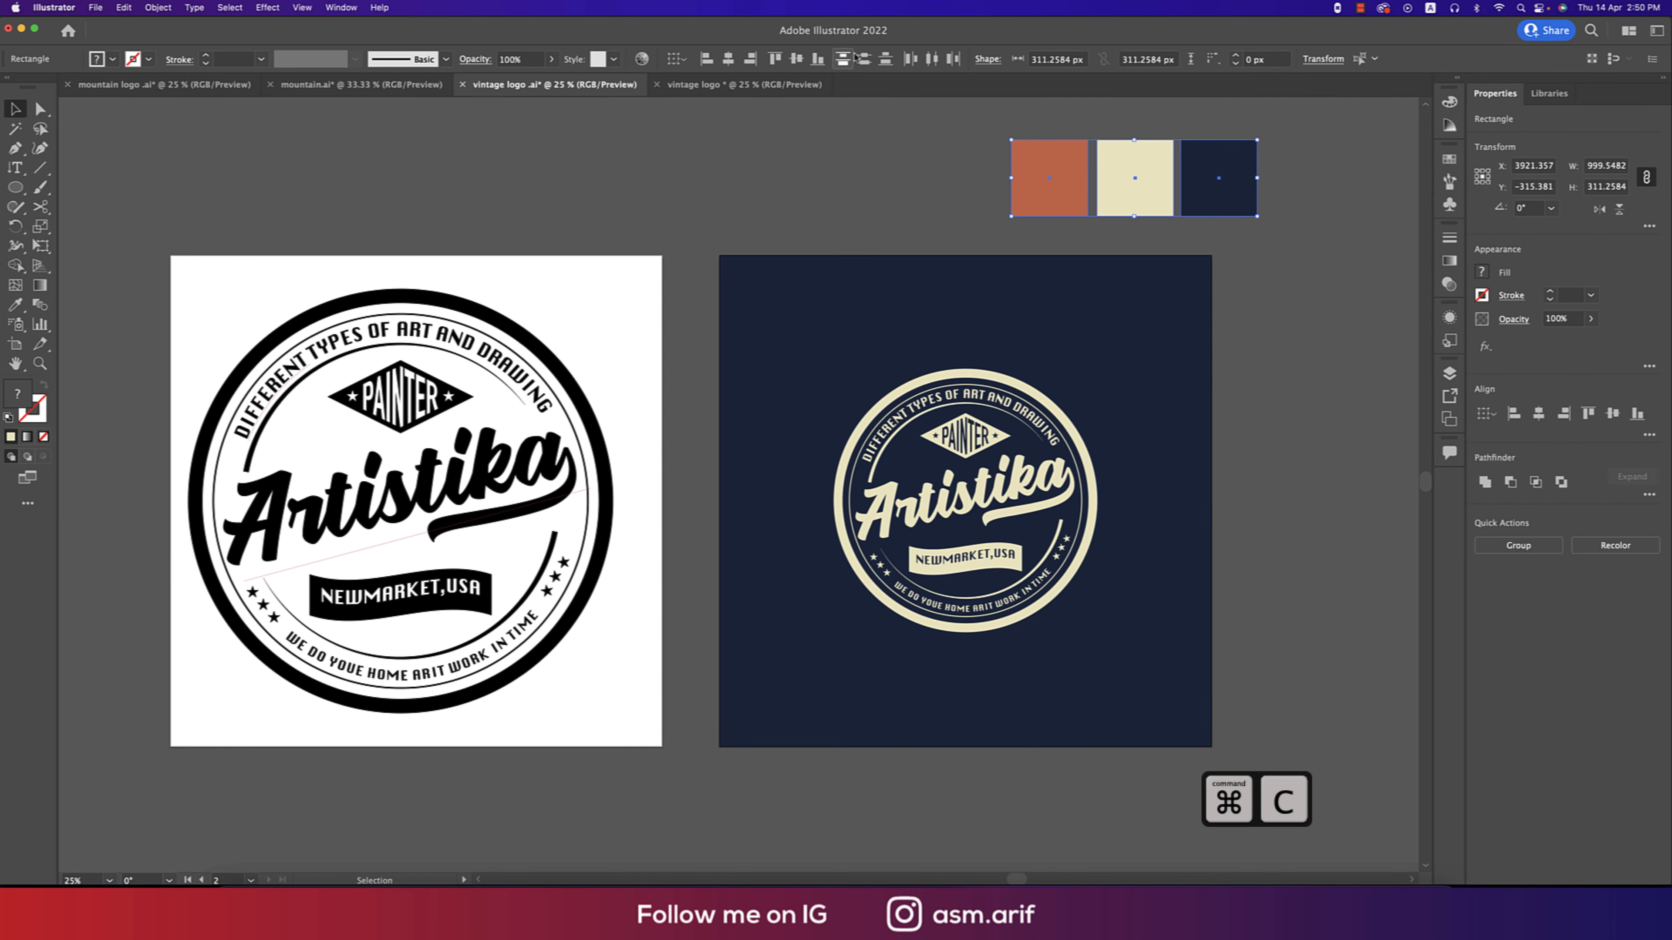
pyautogui.click(756, 91)
pyautogui.press('super+v')
pyautogui.moveTo(817, 477); pyautogui.dragTo(741, 239)
pyautogui.click(867, 260)
# Cover the second artboard with a rectangle behind the badge, filled with the sampled navy colour.
pyautogui.press('m')
pyautogui.moveTo(800, 176); pyautogui.dragTo(1290, 665)
pyautogui.press('super+shift+[')
pyautogui.press('i')
pyautogui.click(684, 247)
pyautogui.click(746, 246)
# Recolour the badge on the navy background with the cream colour sampled from the palette squares.
pyautogui.press('v')
pyautogui.moveTo(1345, 290); pyautogui.dragTo(935, 546)
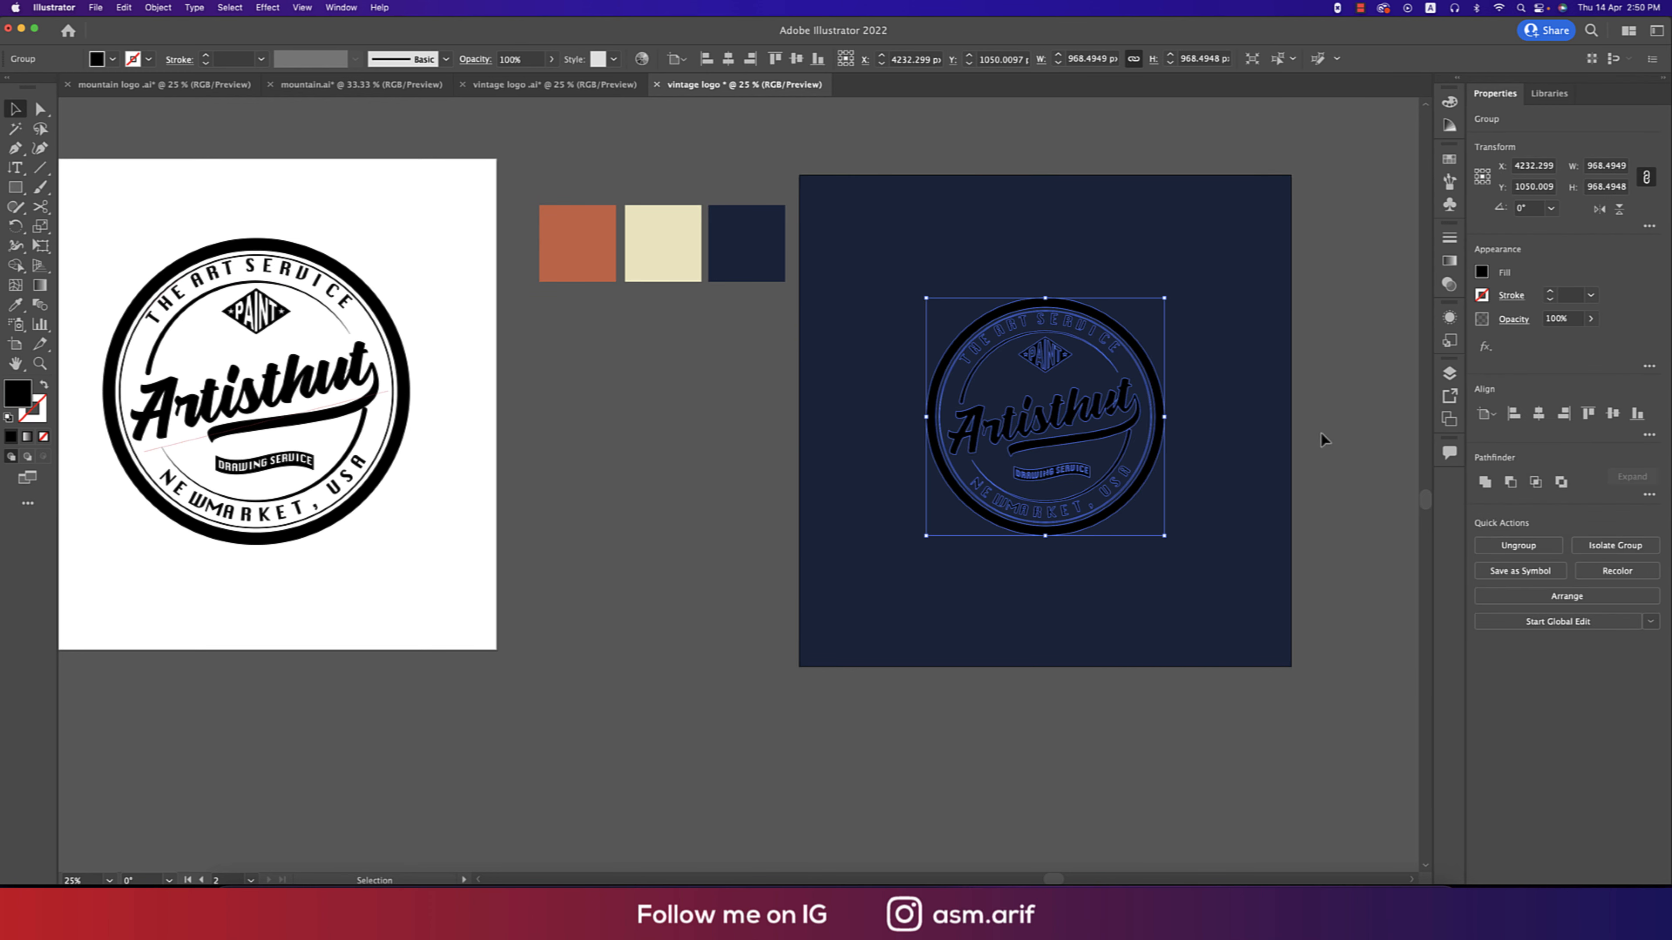
pyautogui.click(663, 244)
pyautogui.press('super+equal')
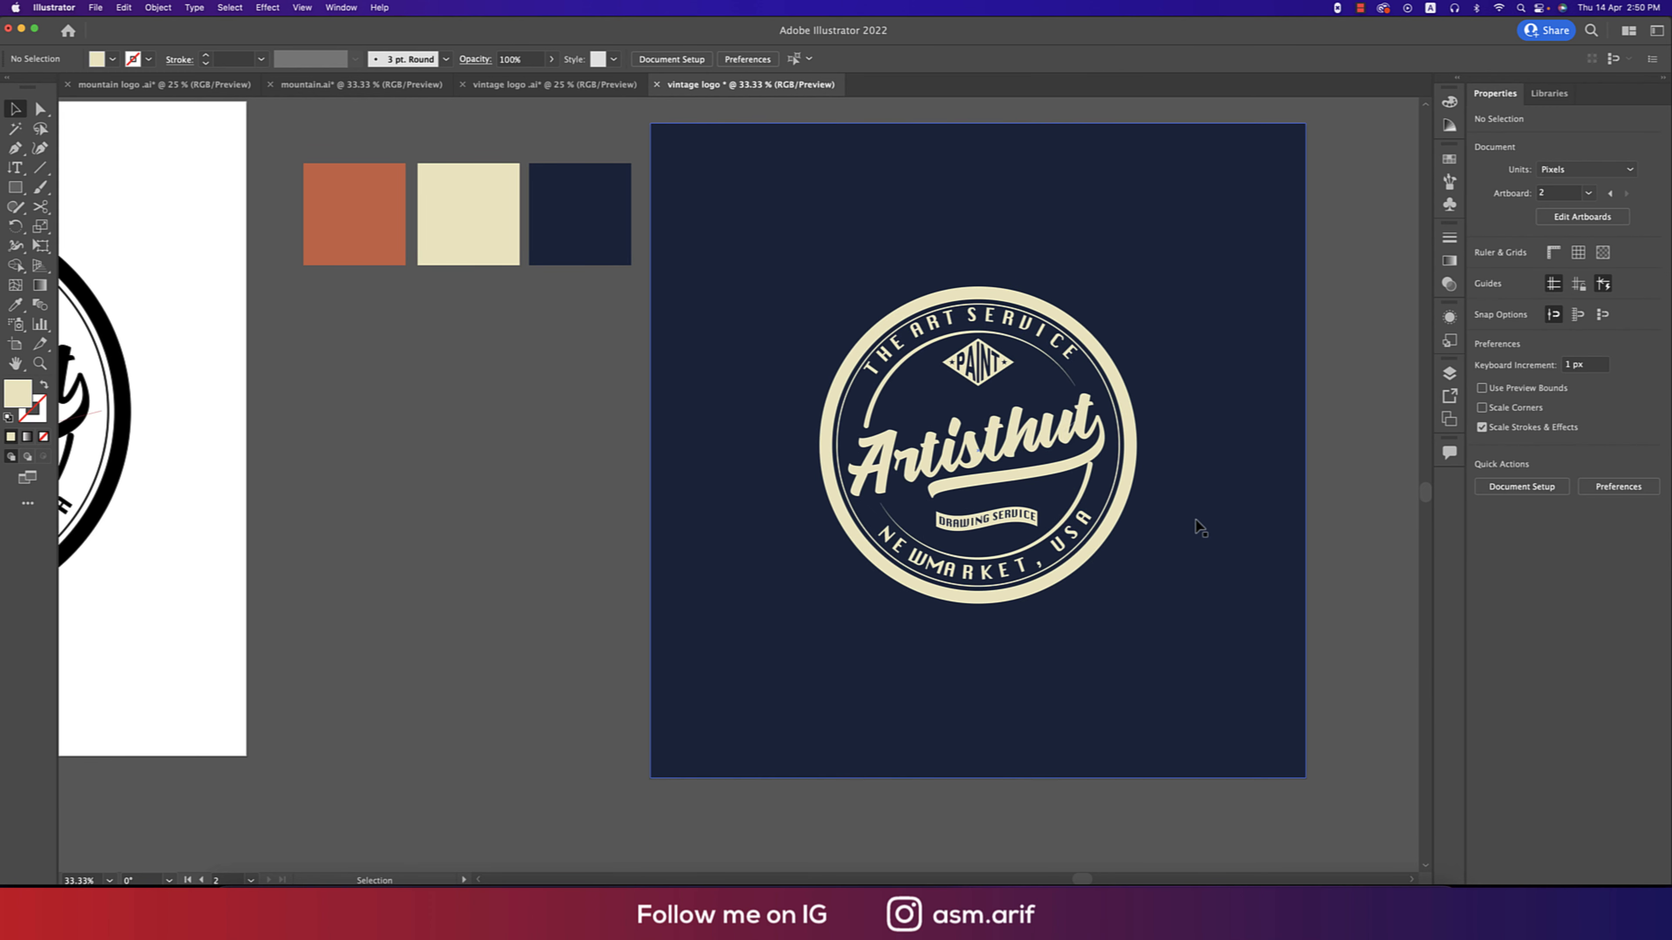